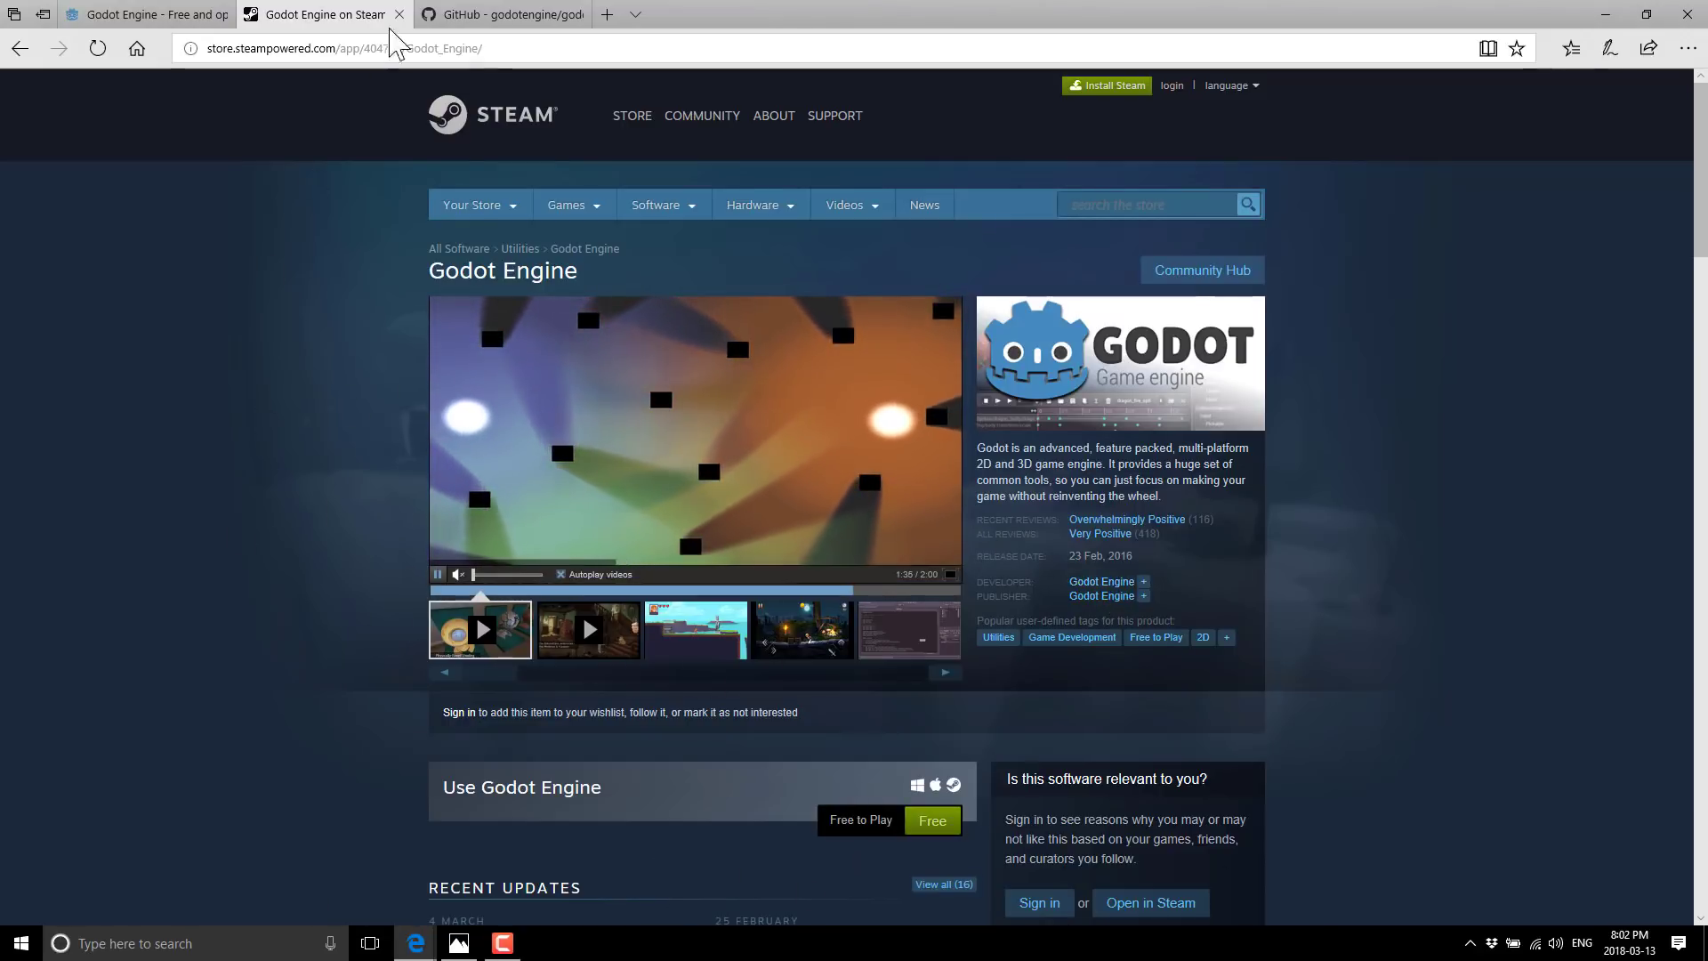
Download the standard 64-bit Windows build of Godot 3.0.2 from the Godot website and save the zip file.
{"action": "left_click", "coordinate": [103, 17]}
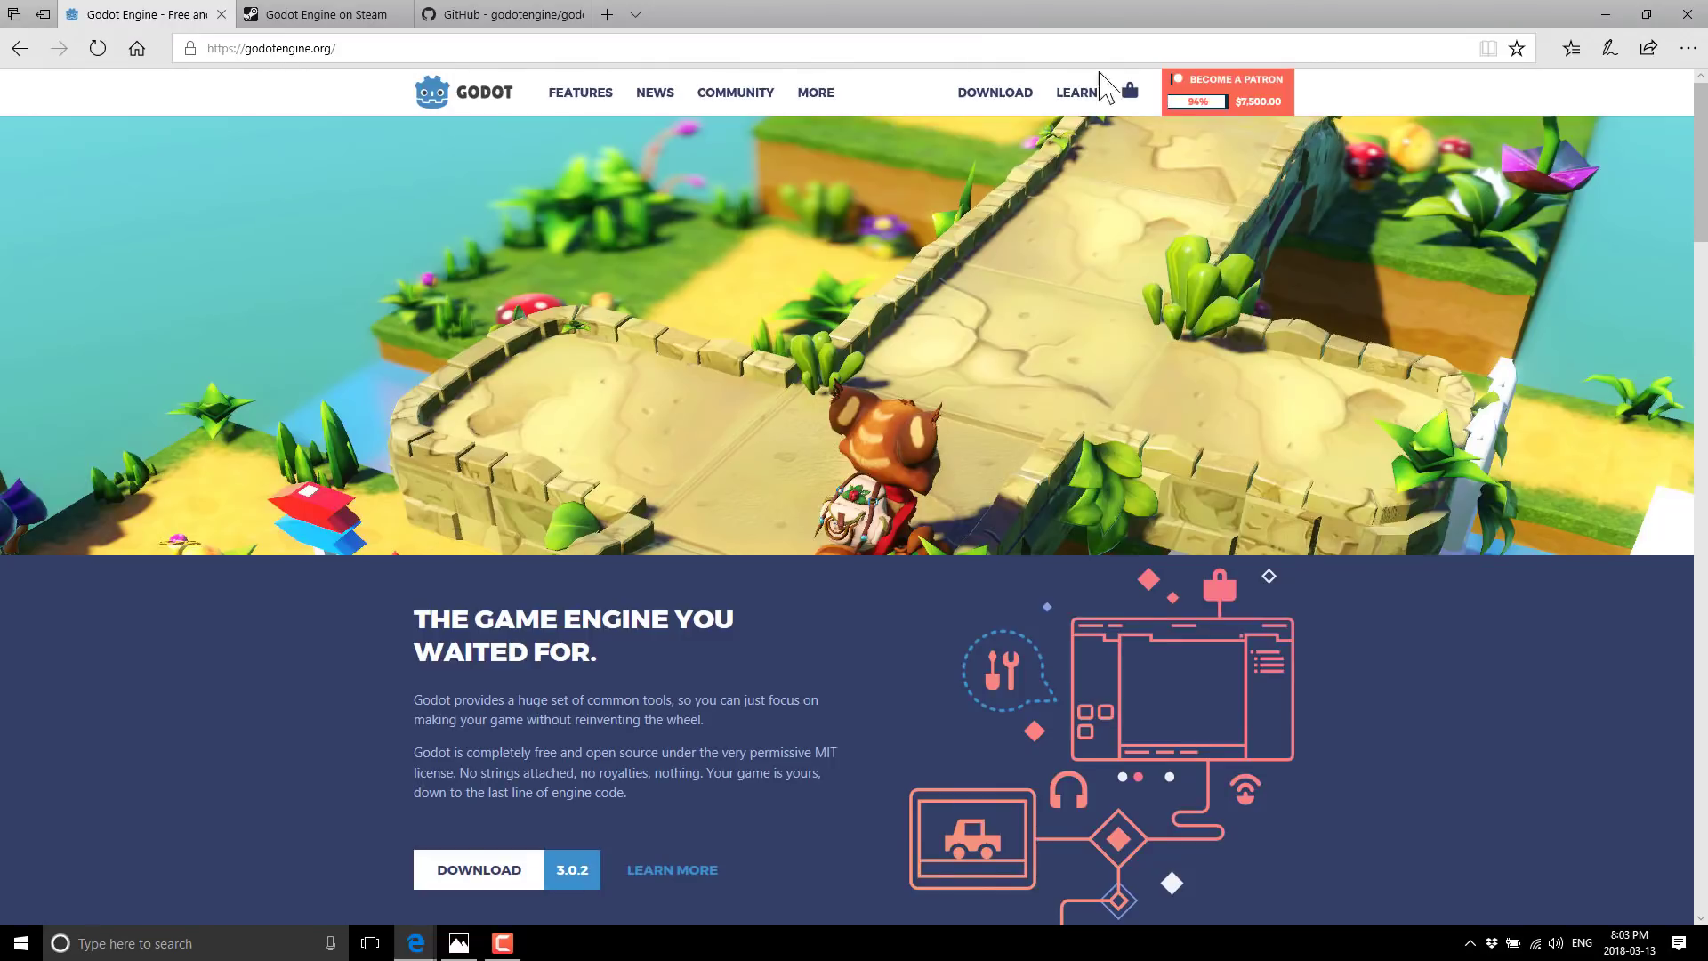
{"action": "left_click", "coordinate": [976, 95]}
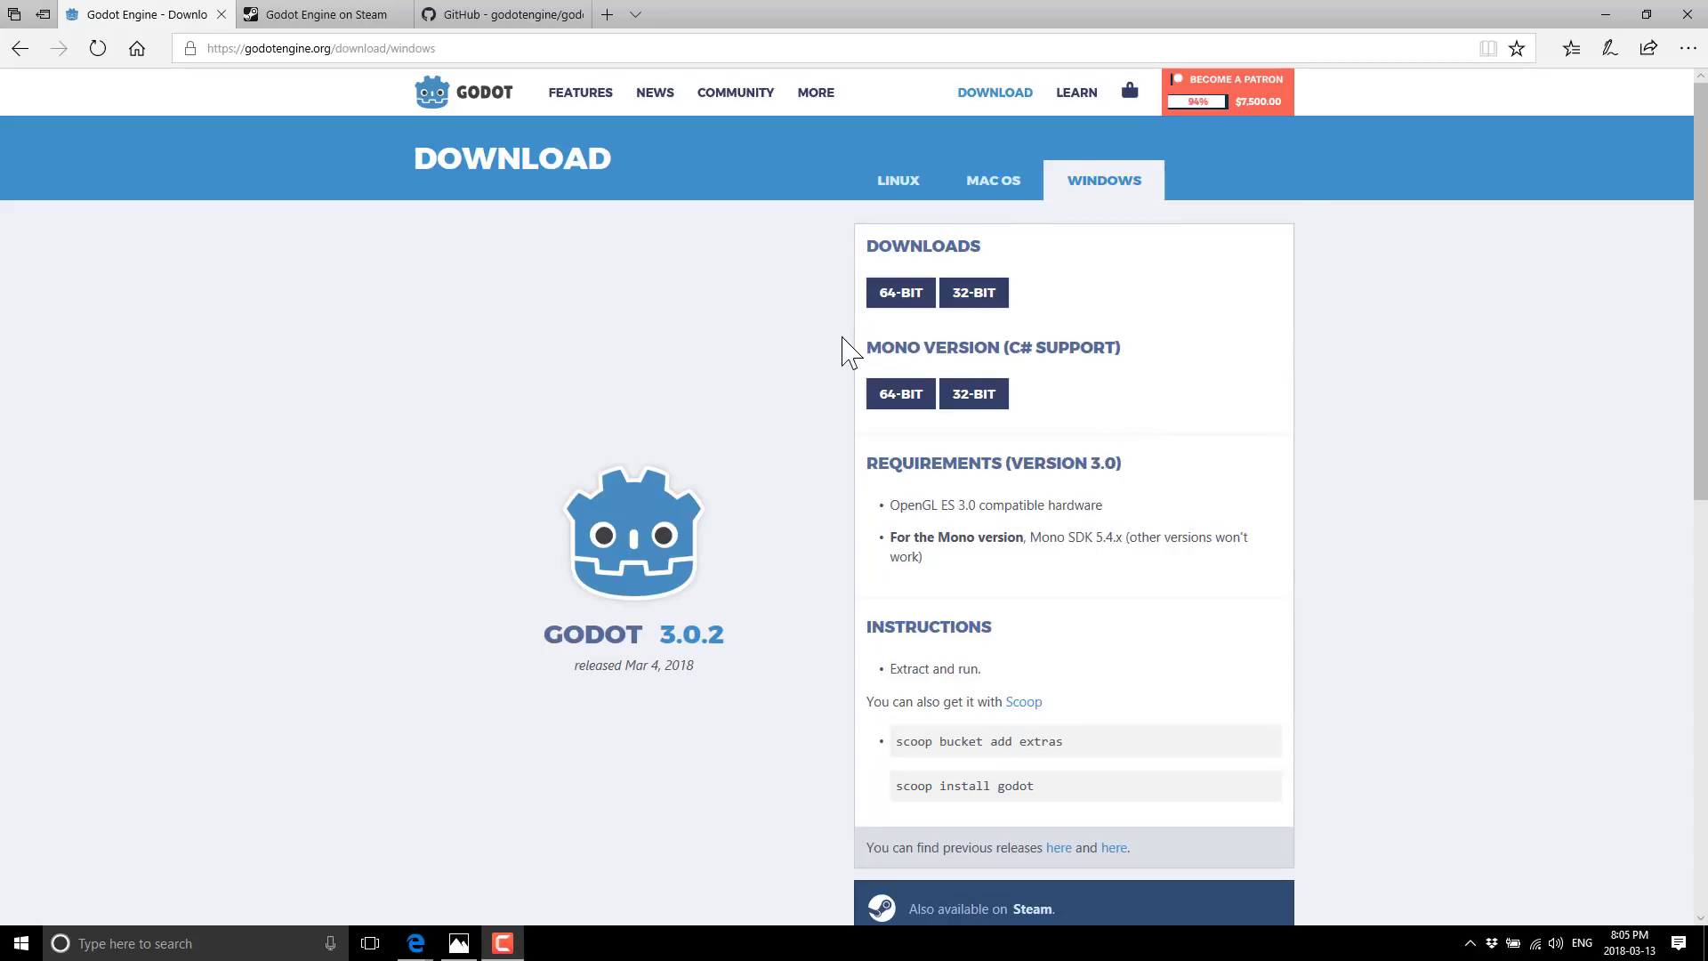
{"action": "left_click", "coordinate": [903, 295]}
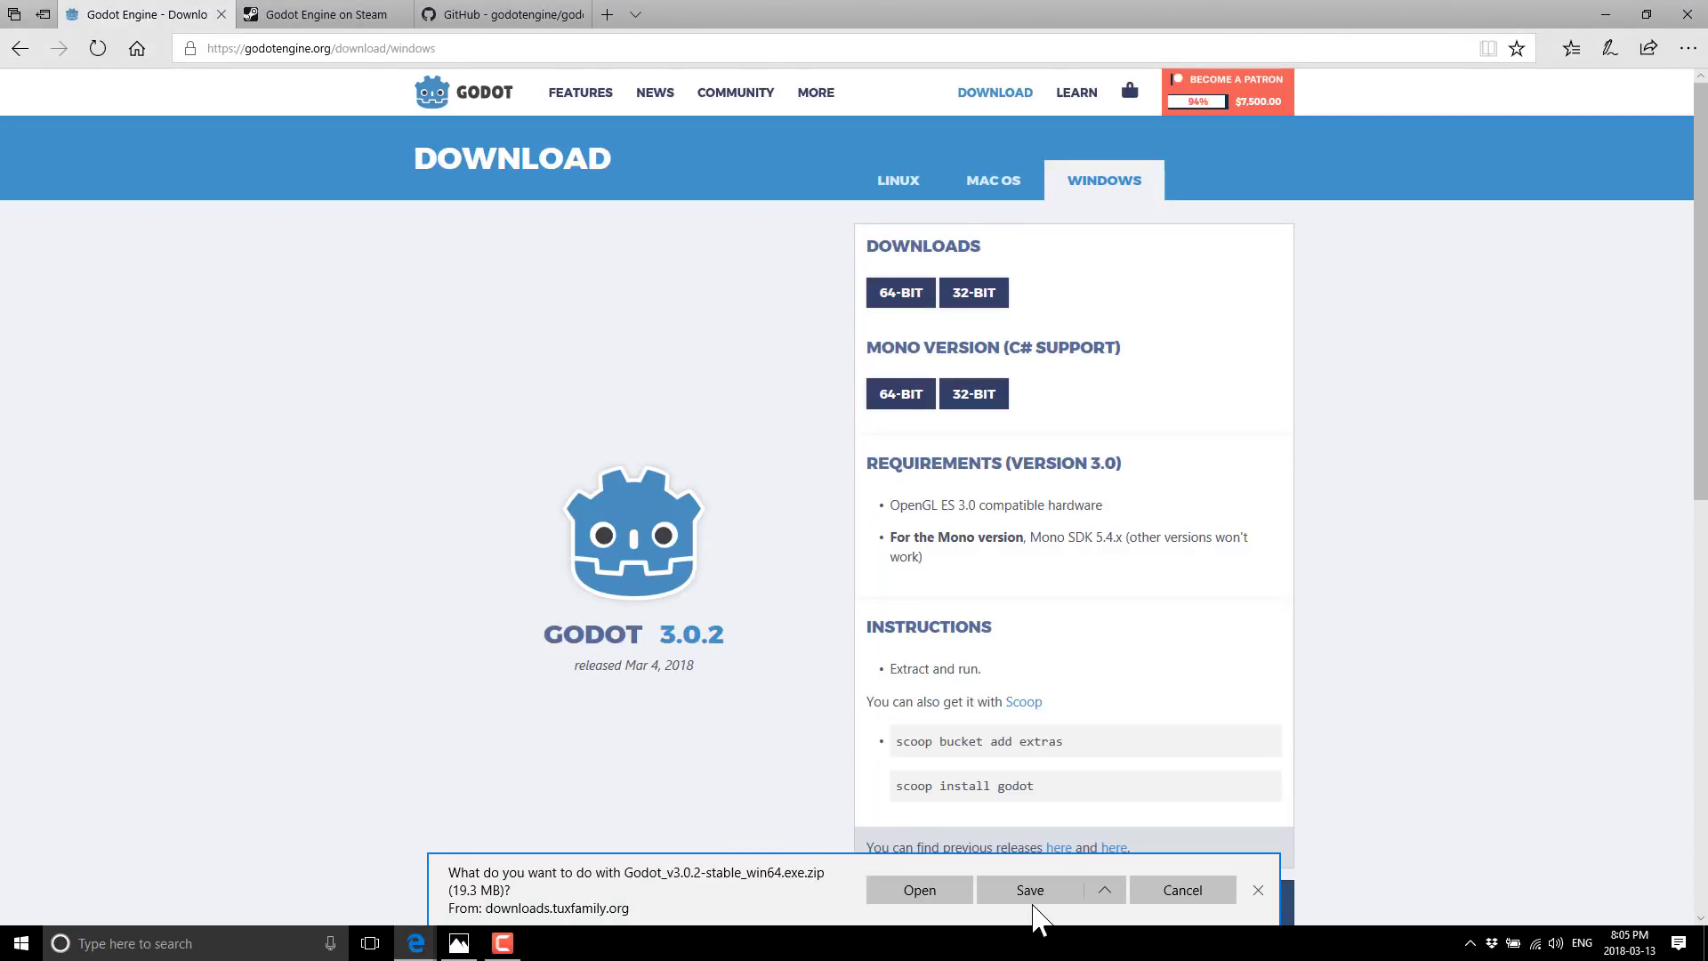
{"action": "left_click", "coordinate": [1032, 894]}
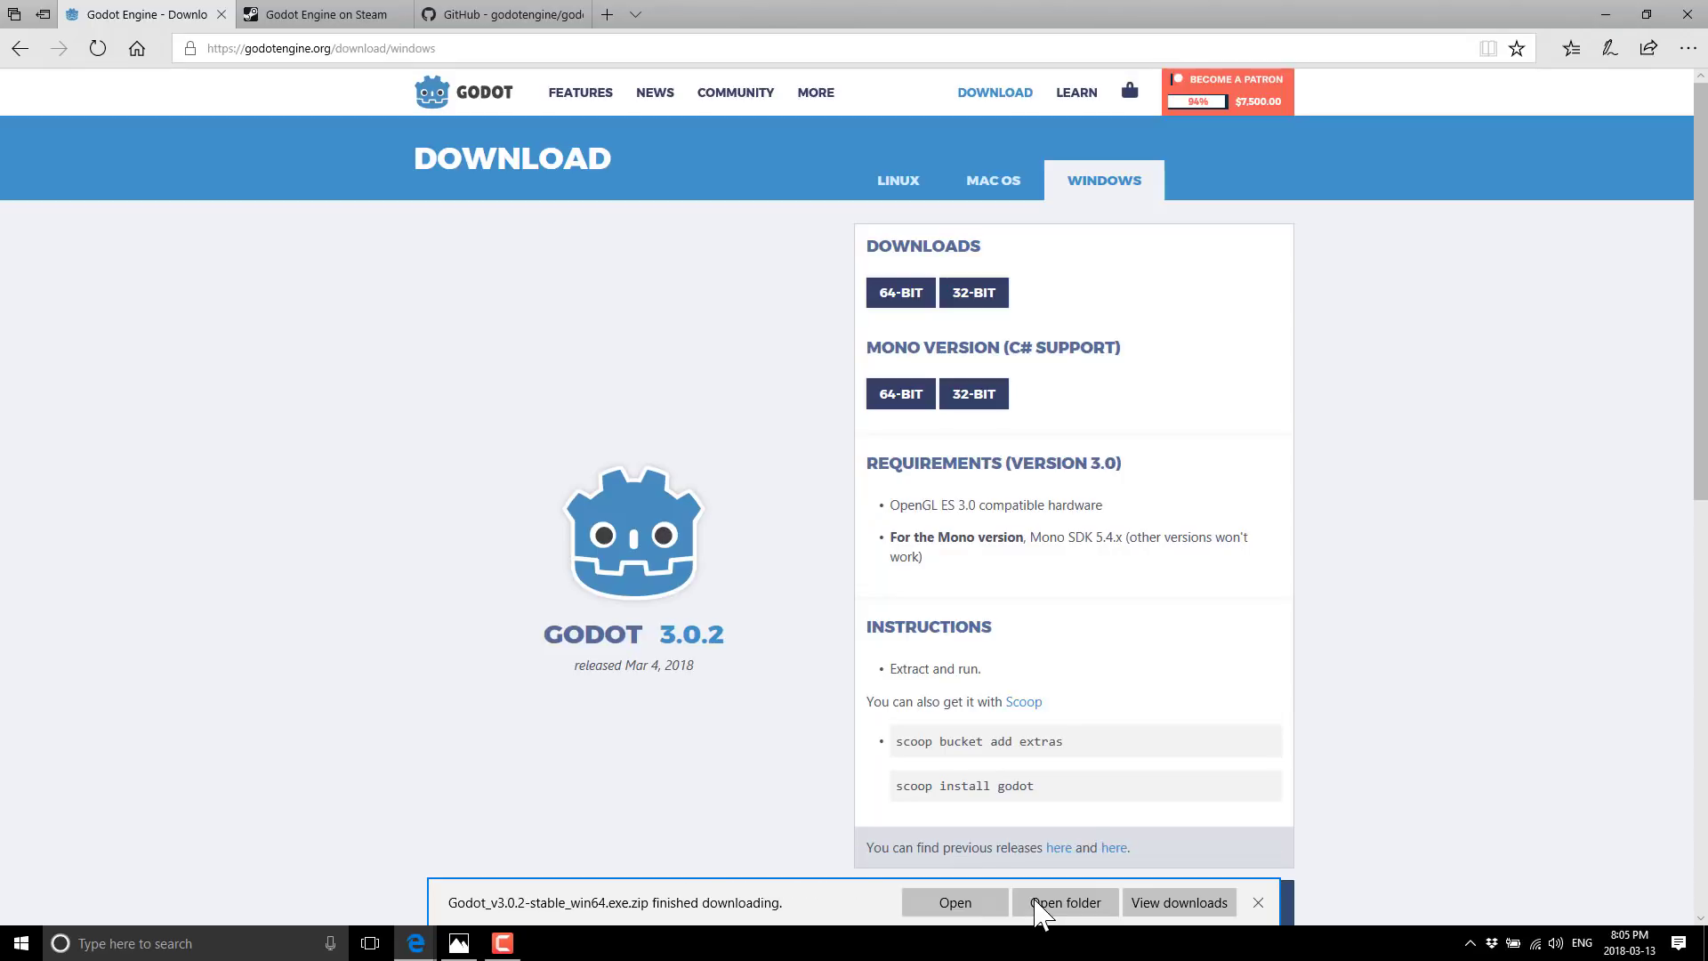
Open the downloaded Godot_v3.0.2-stable_win64.exe.zip in its folder and copy the executable inside it.
{"action": "left_click", "coordinate": [1057, 903]}
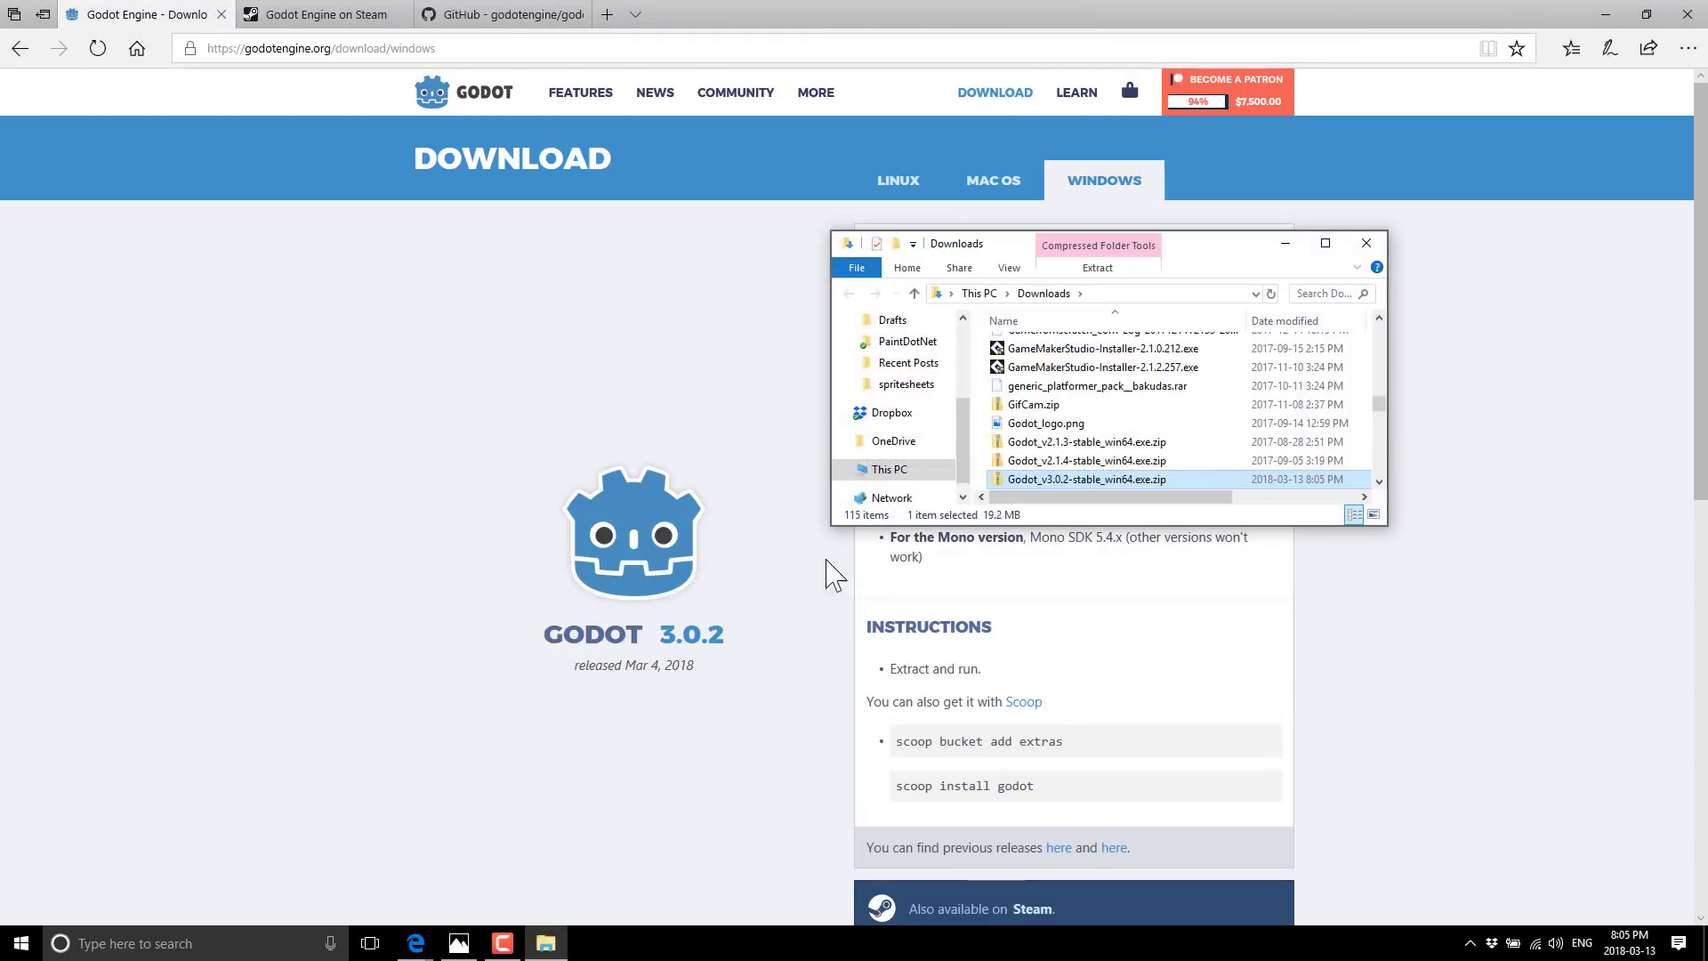
{"action": "double_click", "coordinate": [1081, 481]}
{"action": "left_click", "coordinate": [1027, 349]}
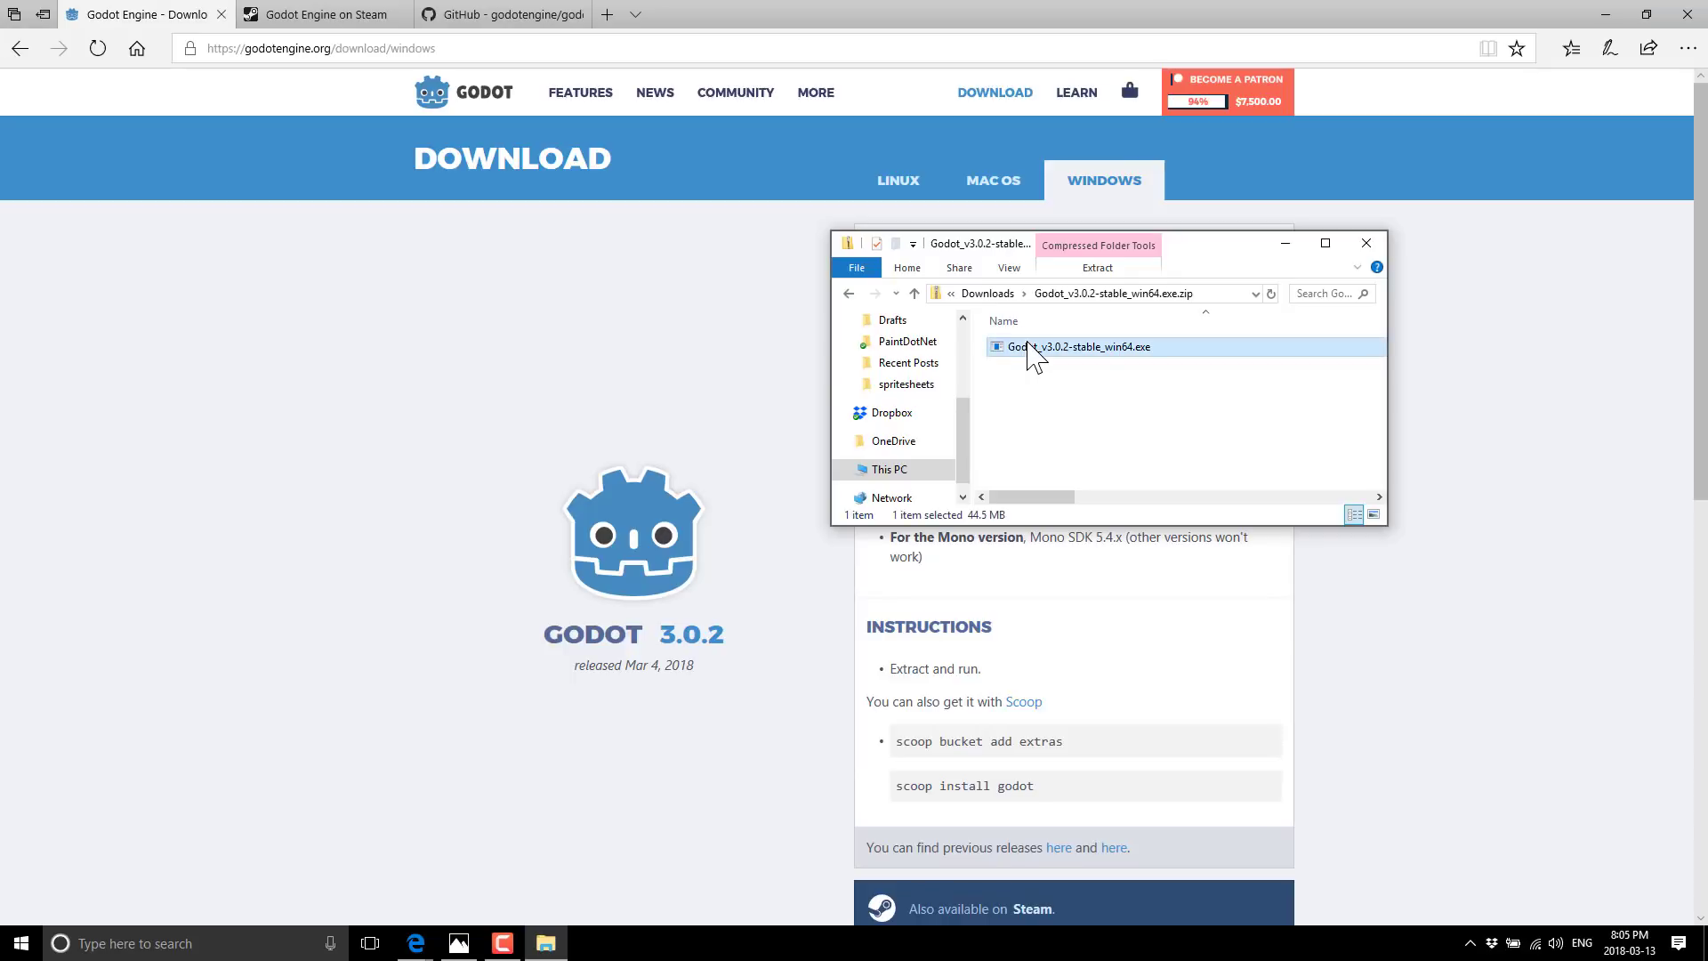
{"action": "right_click", "coordinate": [1078, 357]}
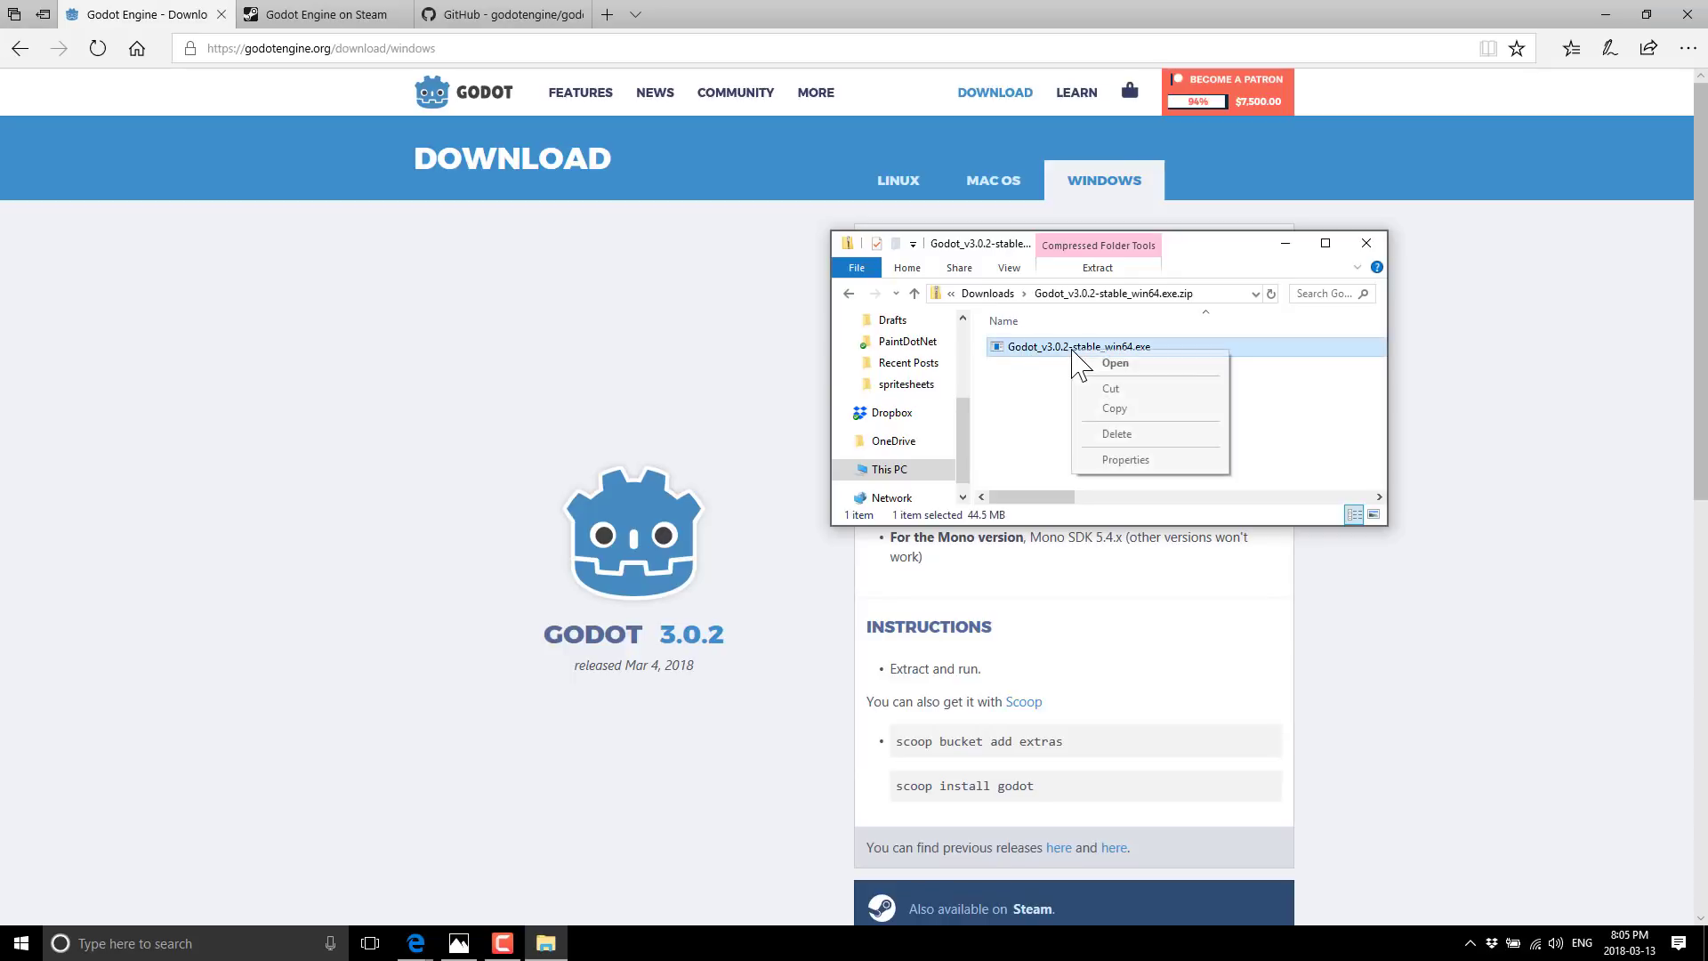
{"action": "left_click", "coordinate": [1117, 407]}
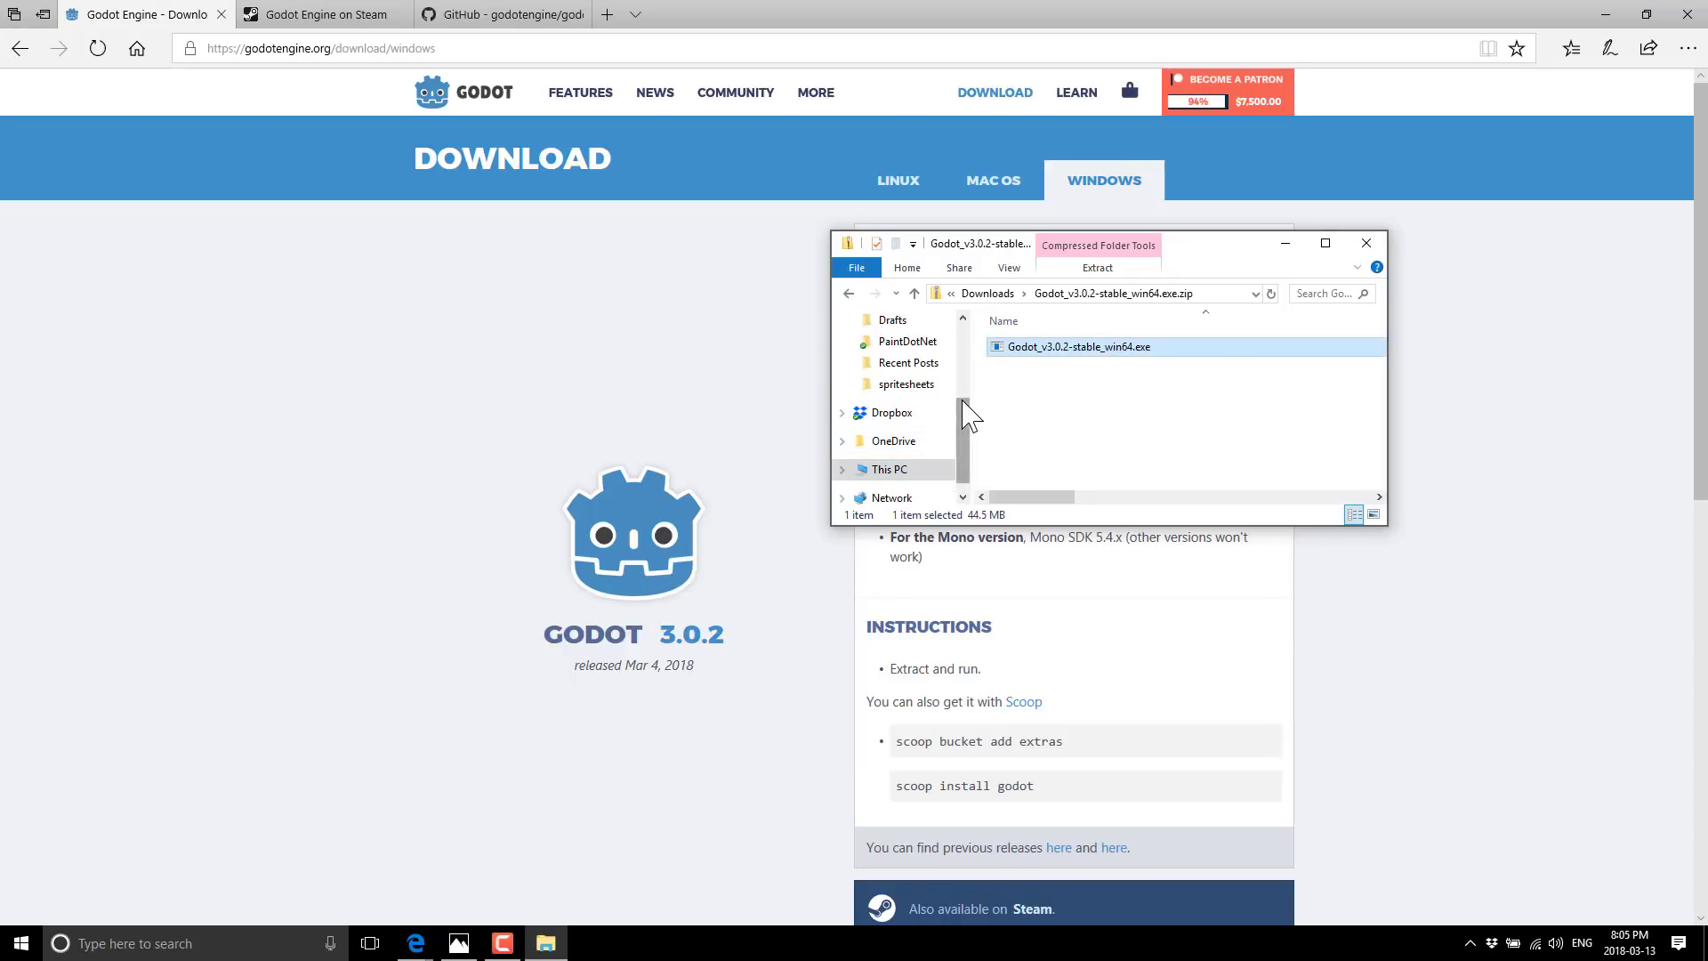
Browse to the dev folder on drive D.
{"action": "left_click_drag", "start_coordinate": [964, 405], "coordinate": [971, 351]}
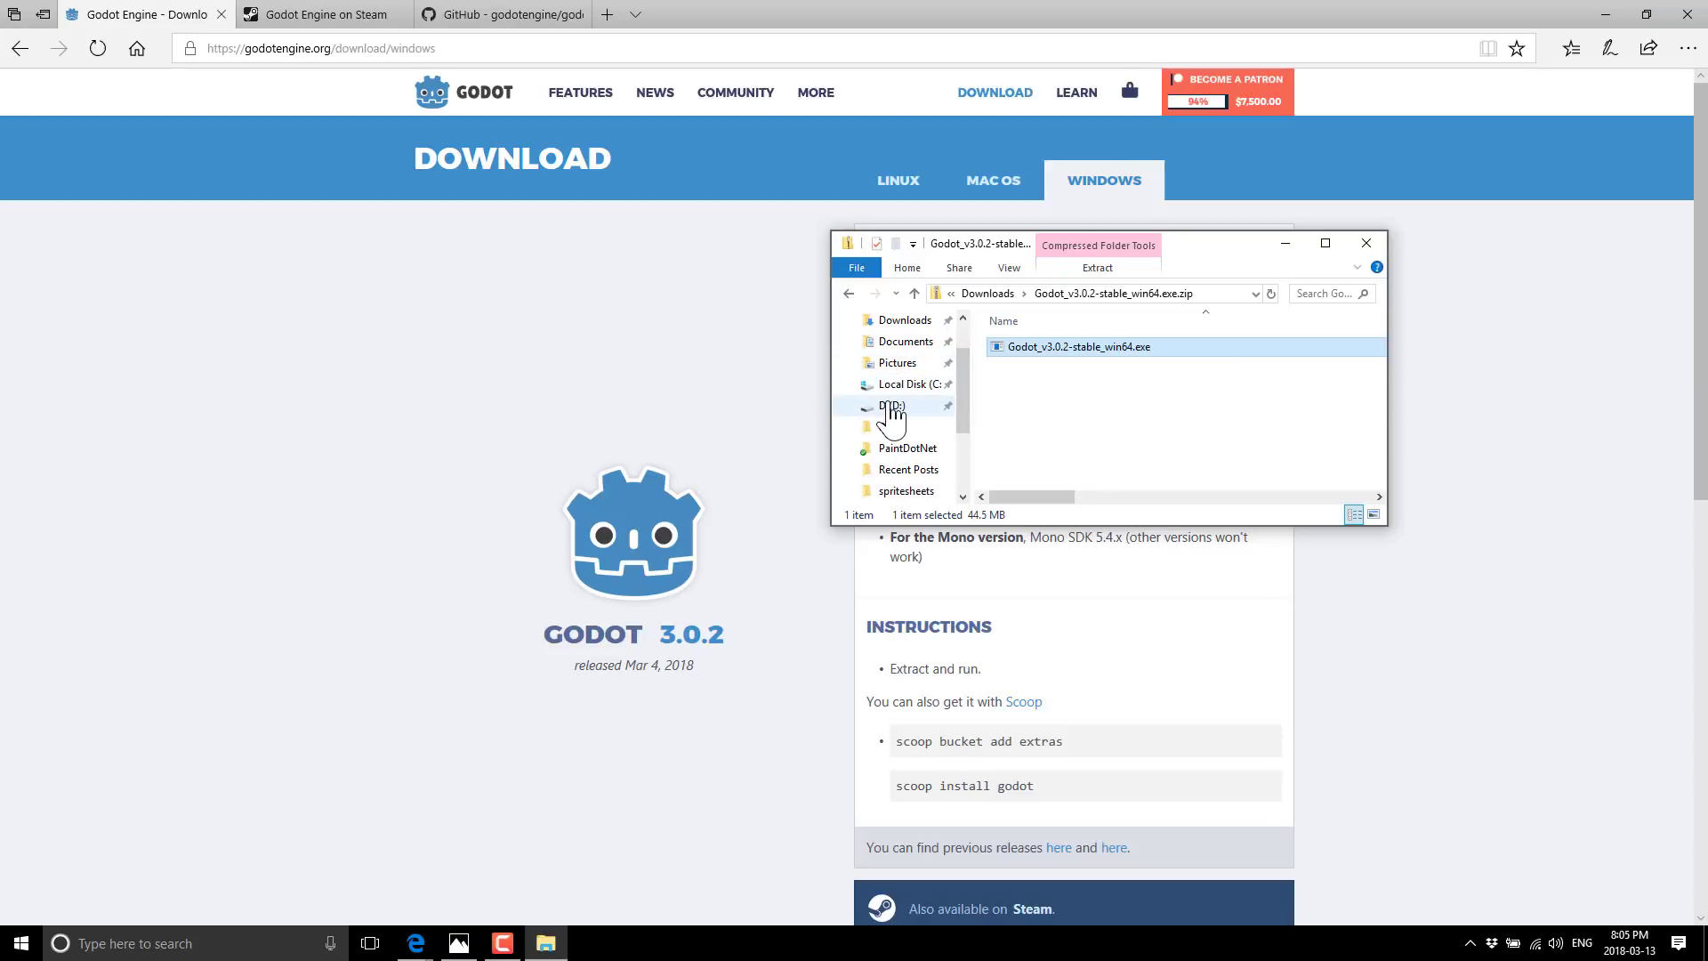
{"action": "left_click", "coordinate": [890, 407]}
{"action": "double_click", "coordinate": [1017, 367]}
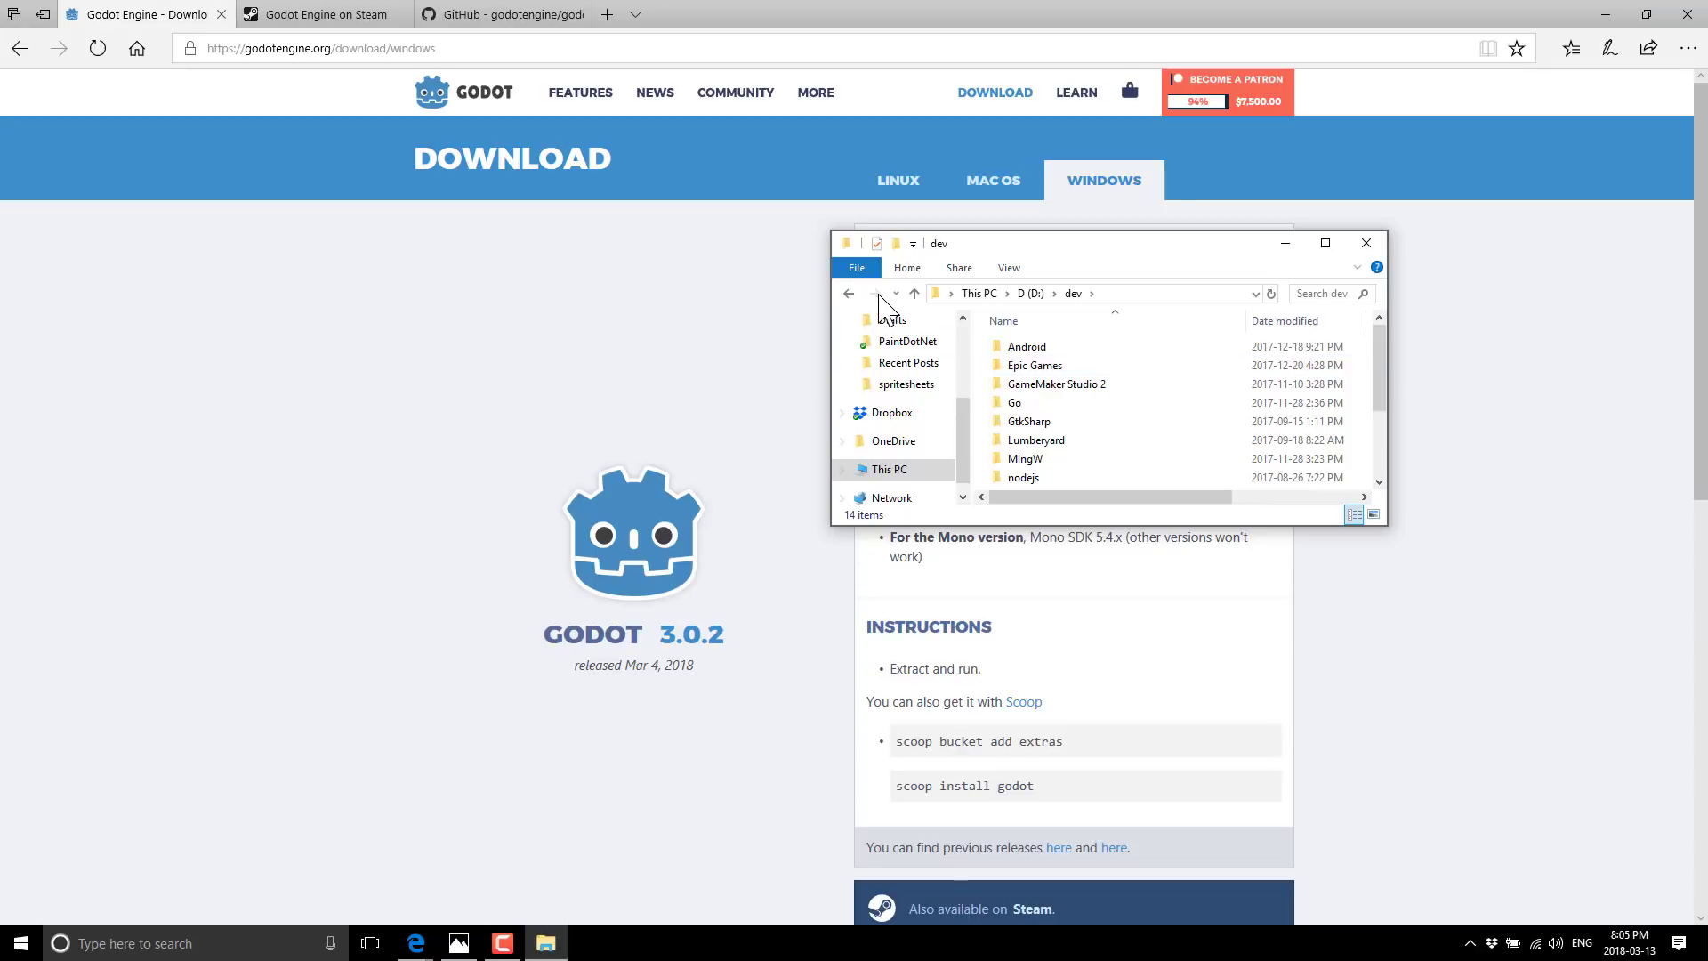
{"action": "left_click", "coordinate": [856, 268]}
{"action": "mouse_move", "coordinate": [879, 305]}
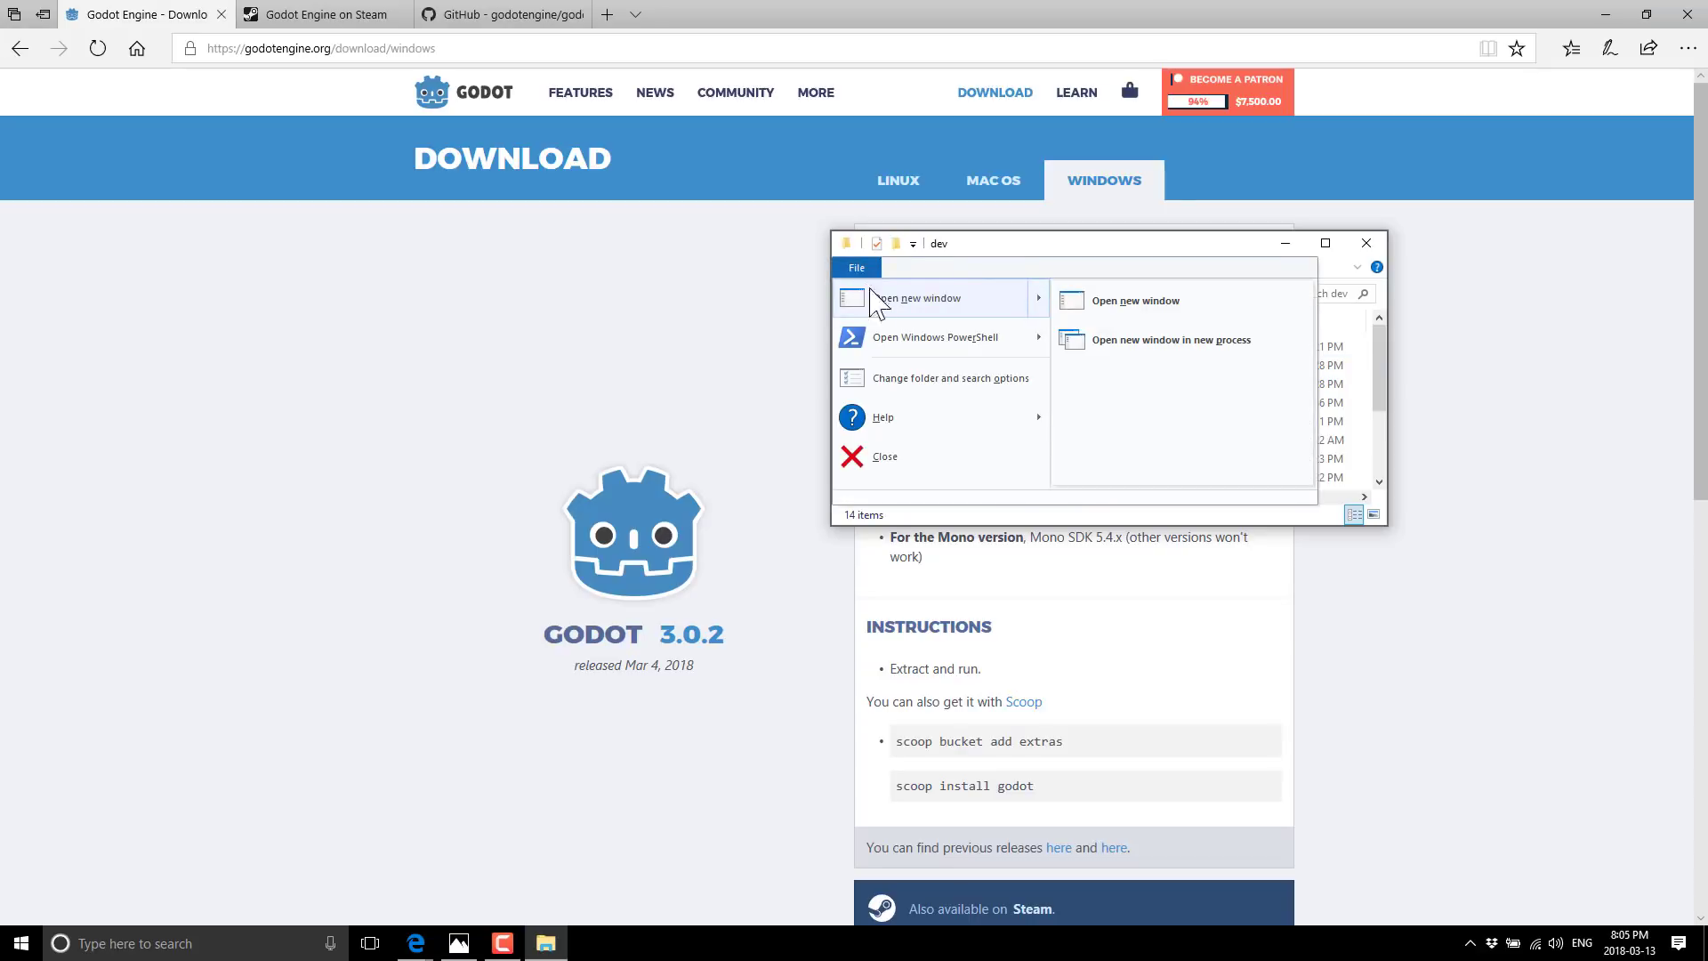
{"action": "left_click", "coordinate": [1089, 253]}
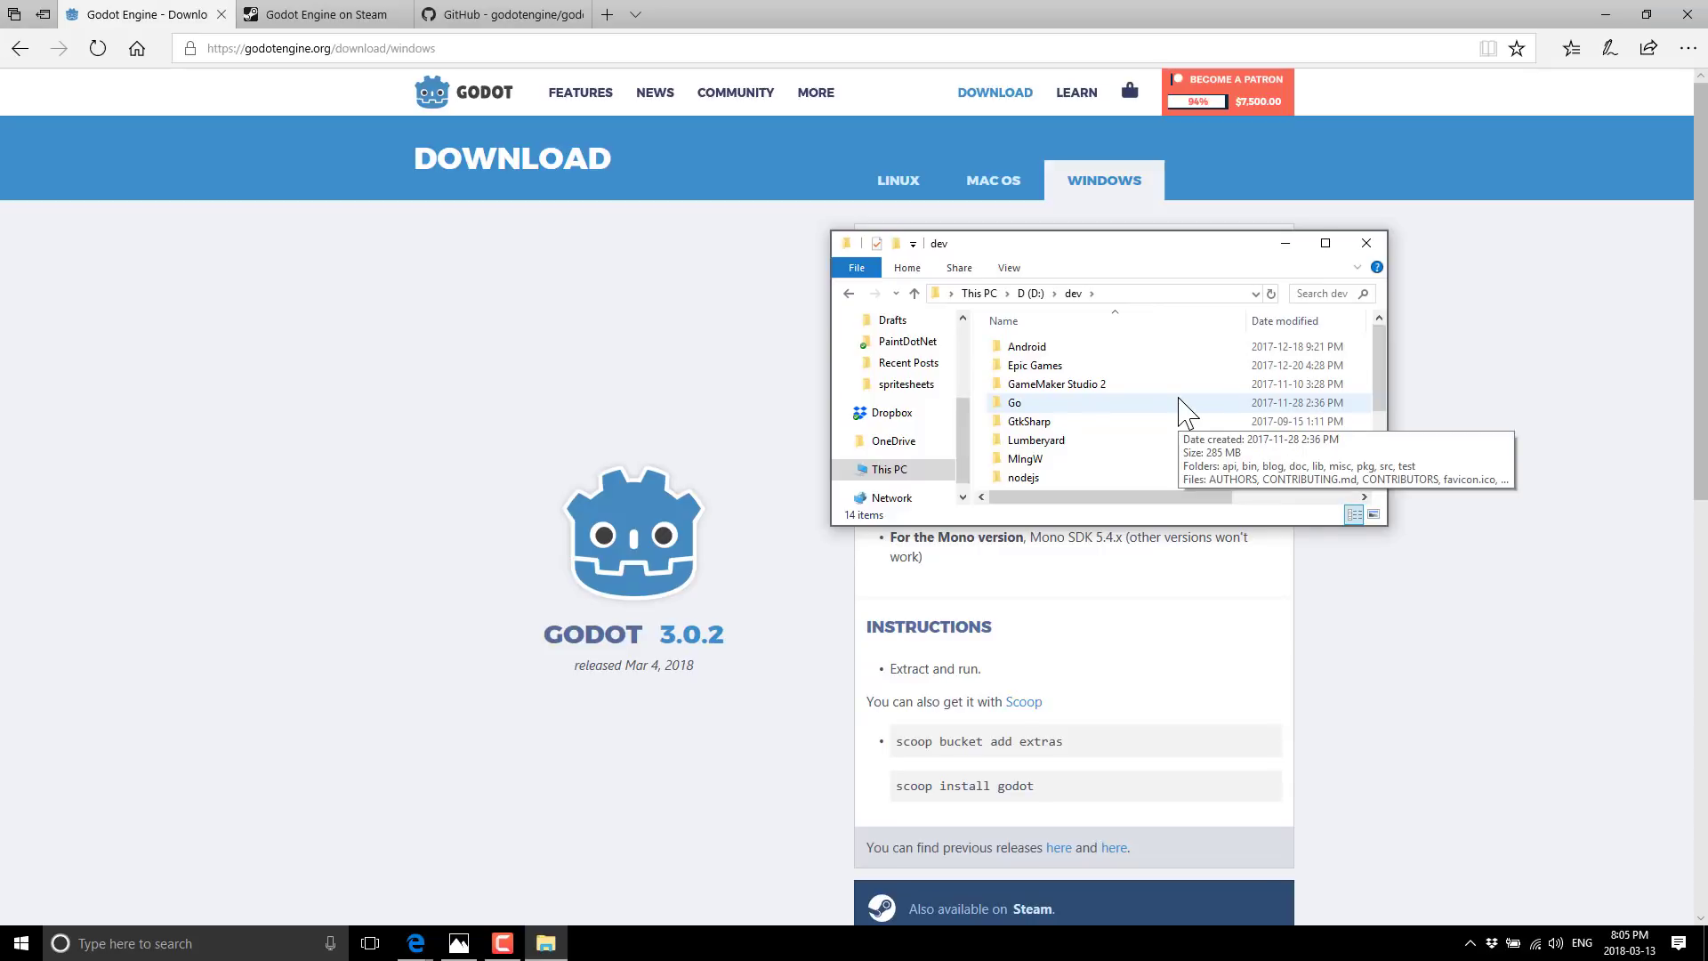
In a second file window on D:\dev, create a folder named Godot3 and open it.
{"action": "key", "text": "ctrl+n"}
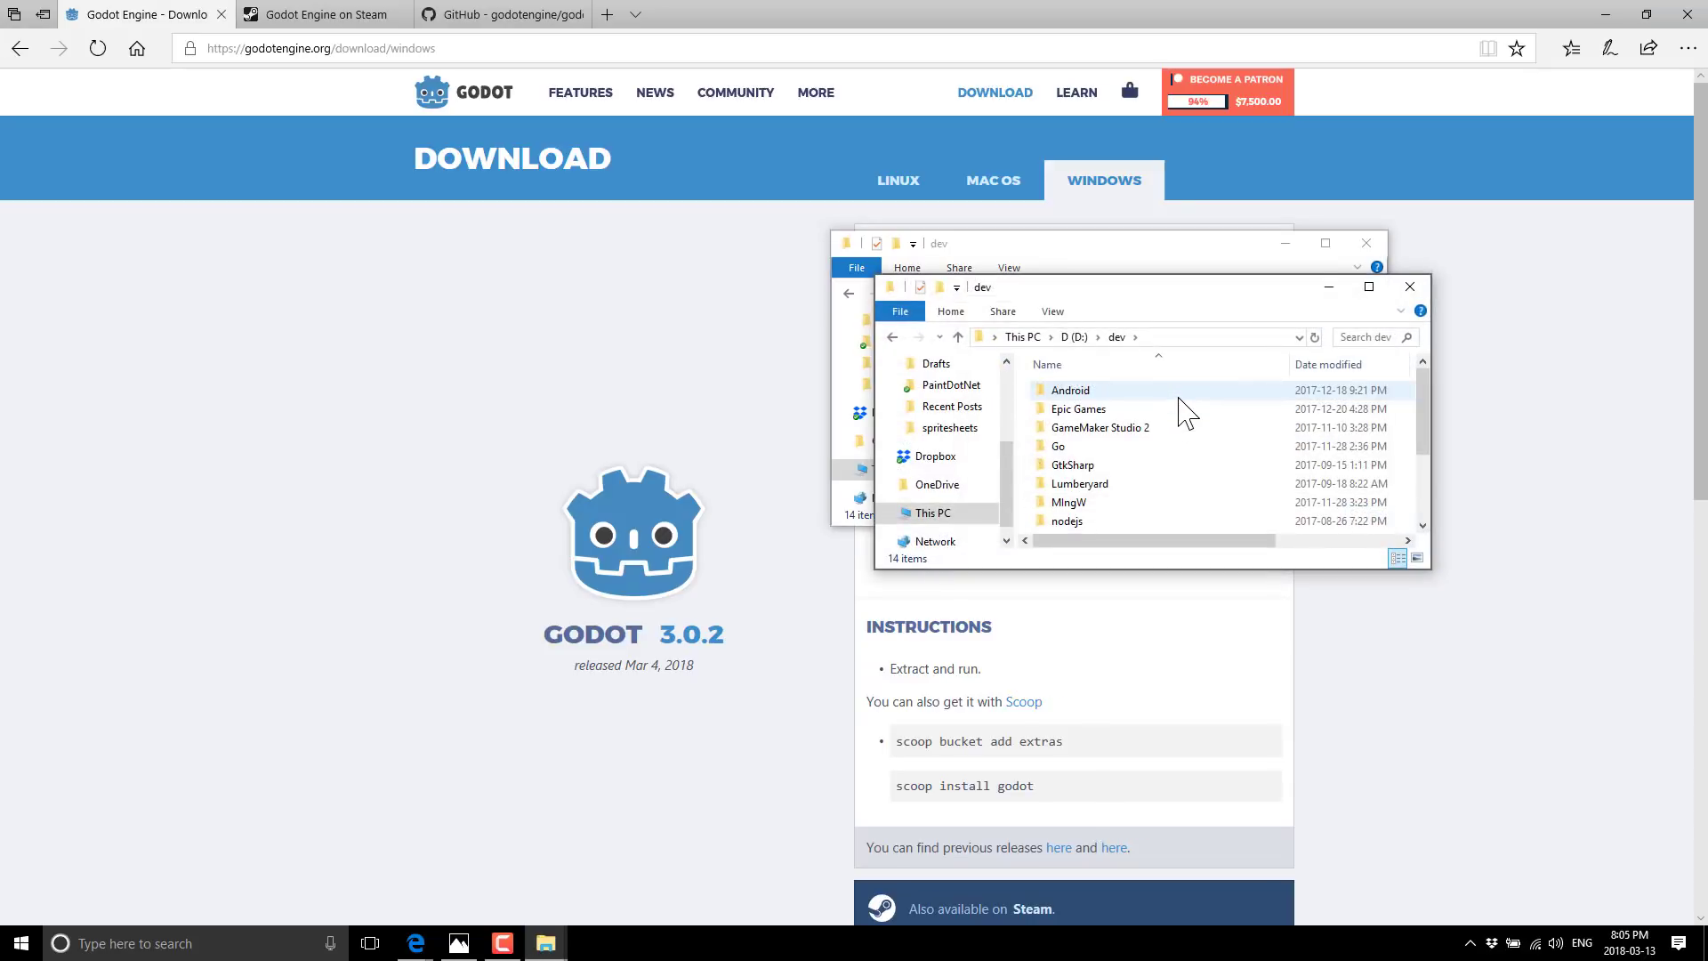
{"action": "right_click", "coordinate": [1204, 478]}
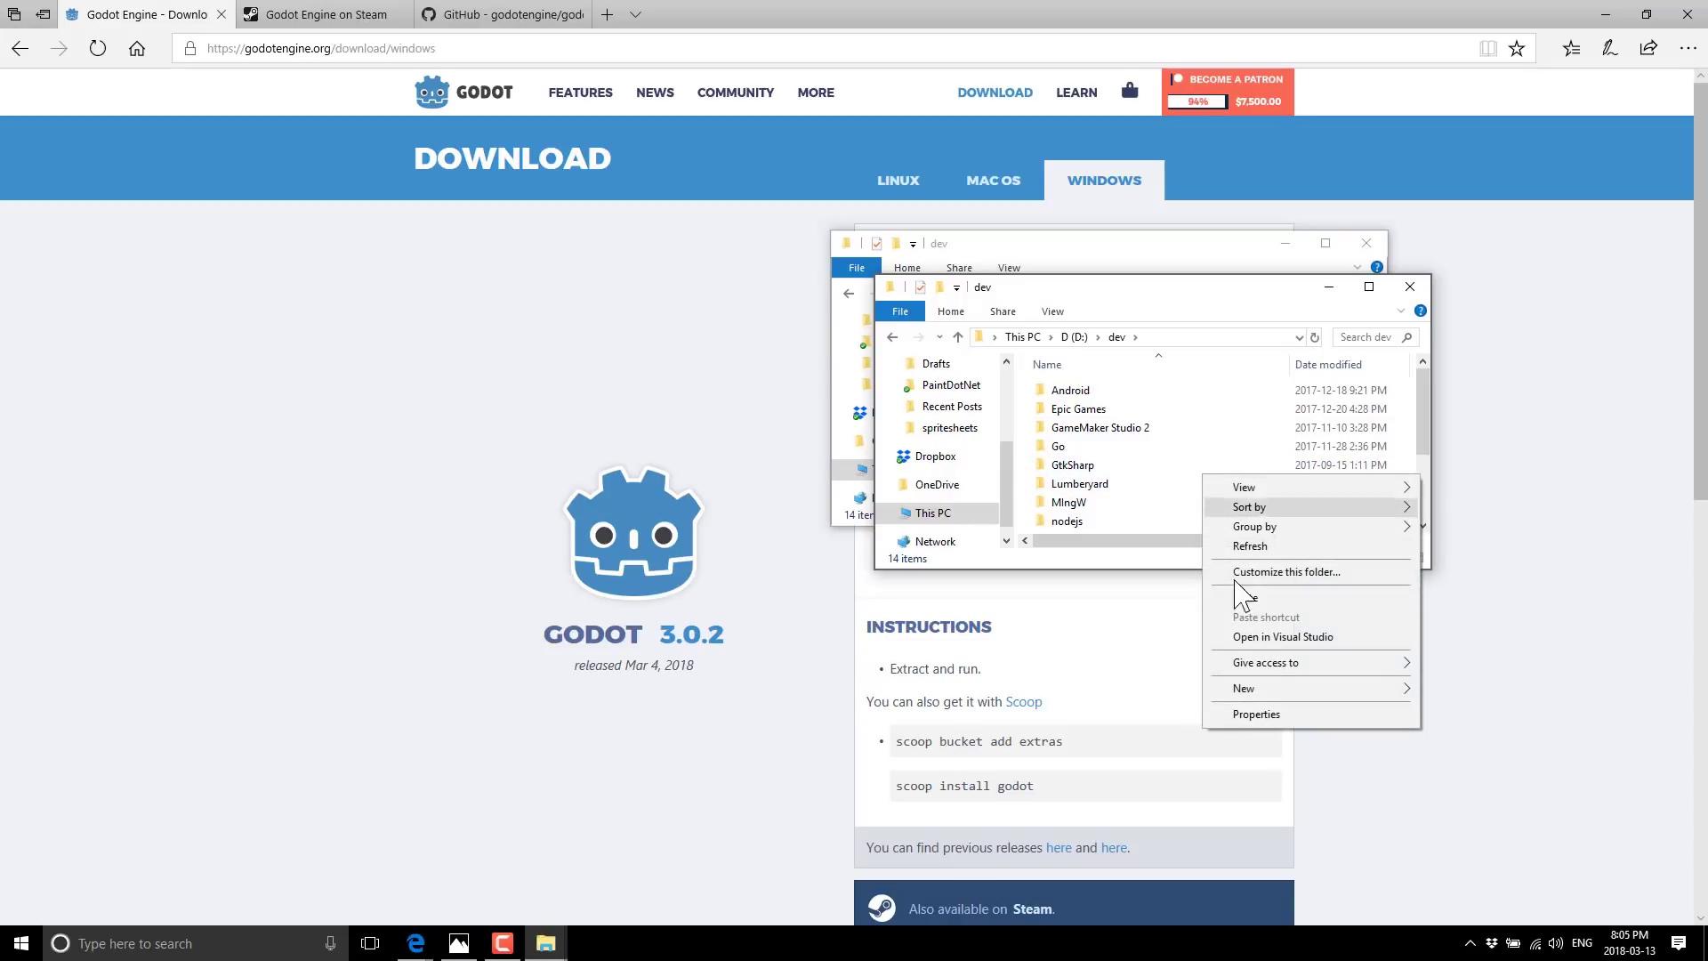
{"action": "mouse_move", "coordinate": [1326, 690]}
{"action": "left_click", "coordinate": [1488, 693]}
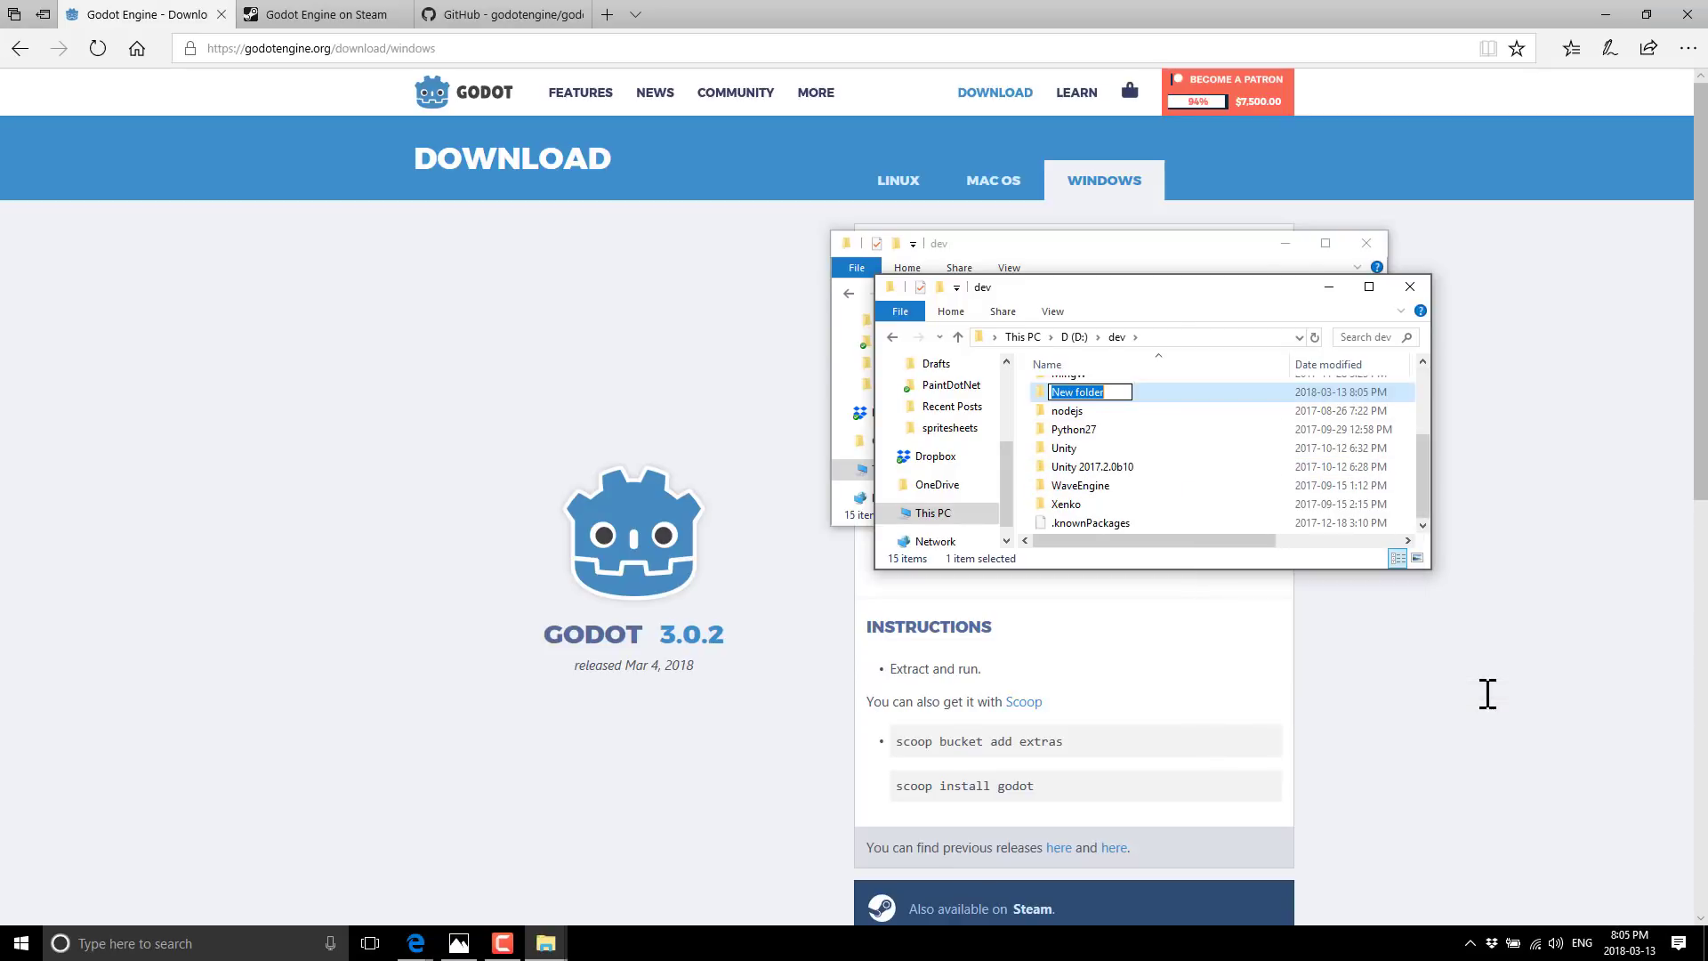
{"action": "type", "text": "Godot3"}
{"action": "key", "text": "Return"}
{"action": "key", "text": "Return"}
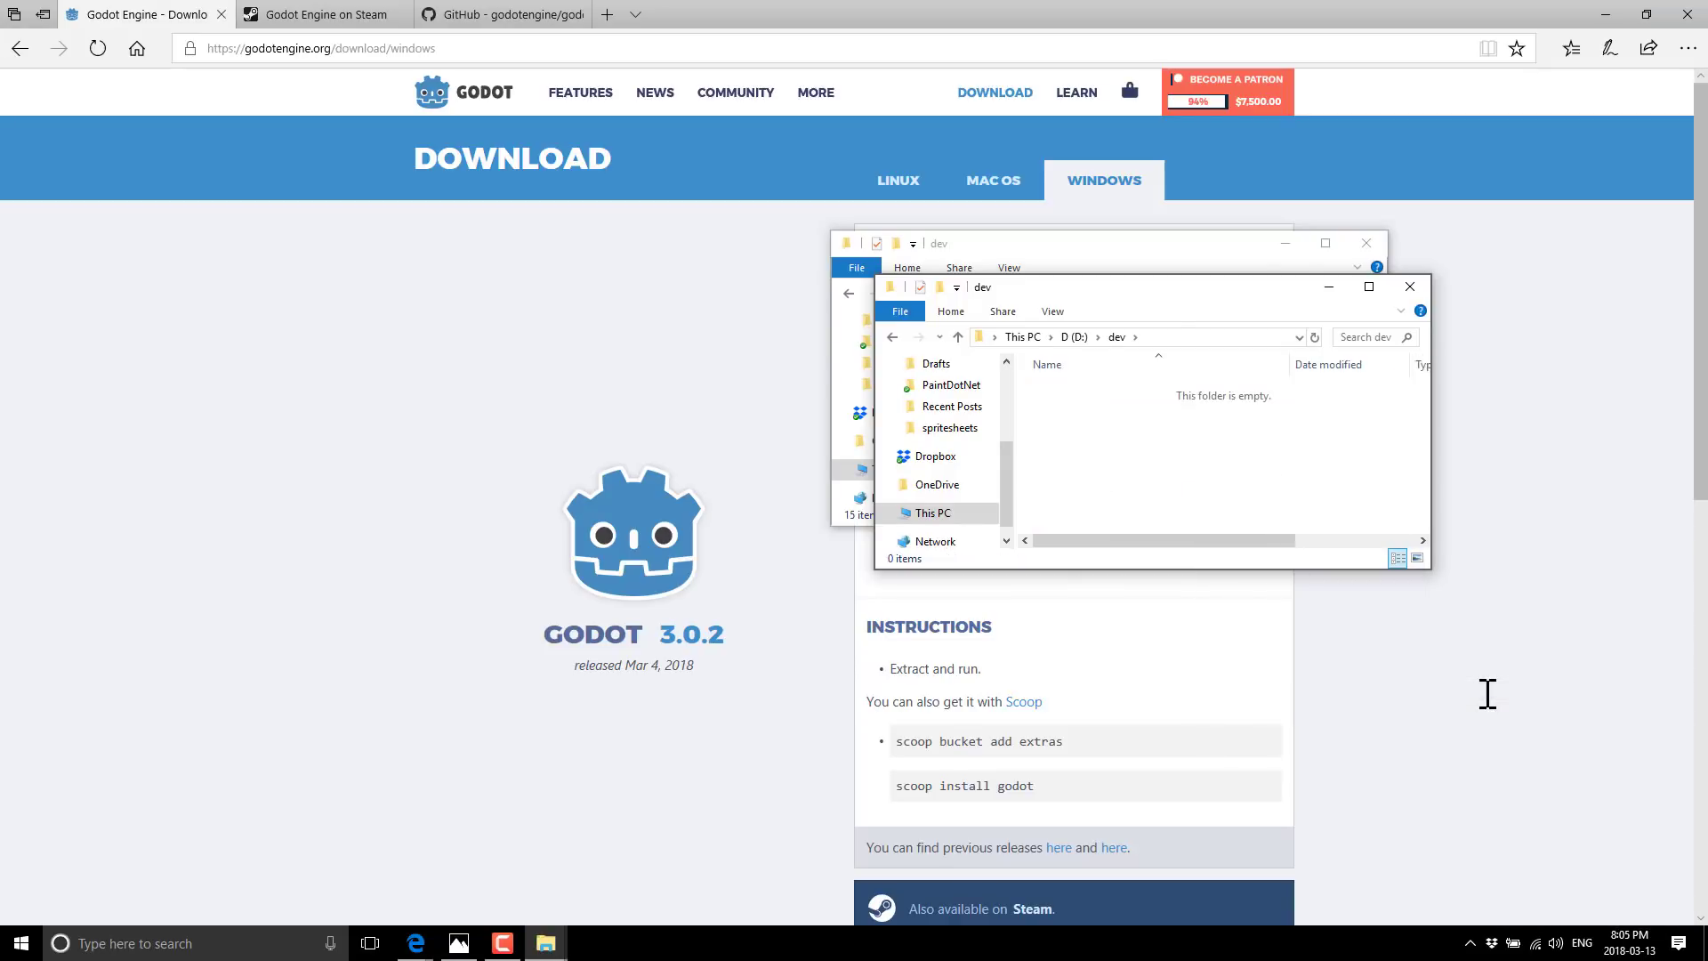
Paste the copied Godot executable into the Godot3 folder and rename it to Godot.exe.
{"action": "key", "text": "ctrl+v"}
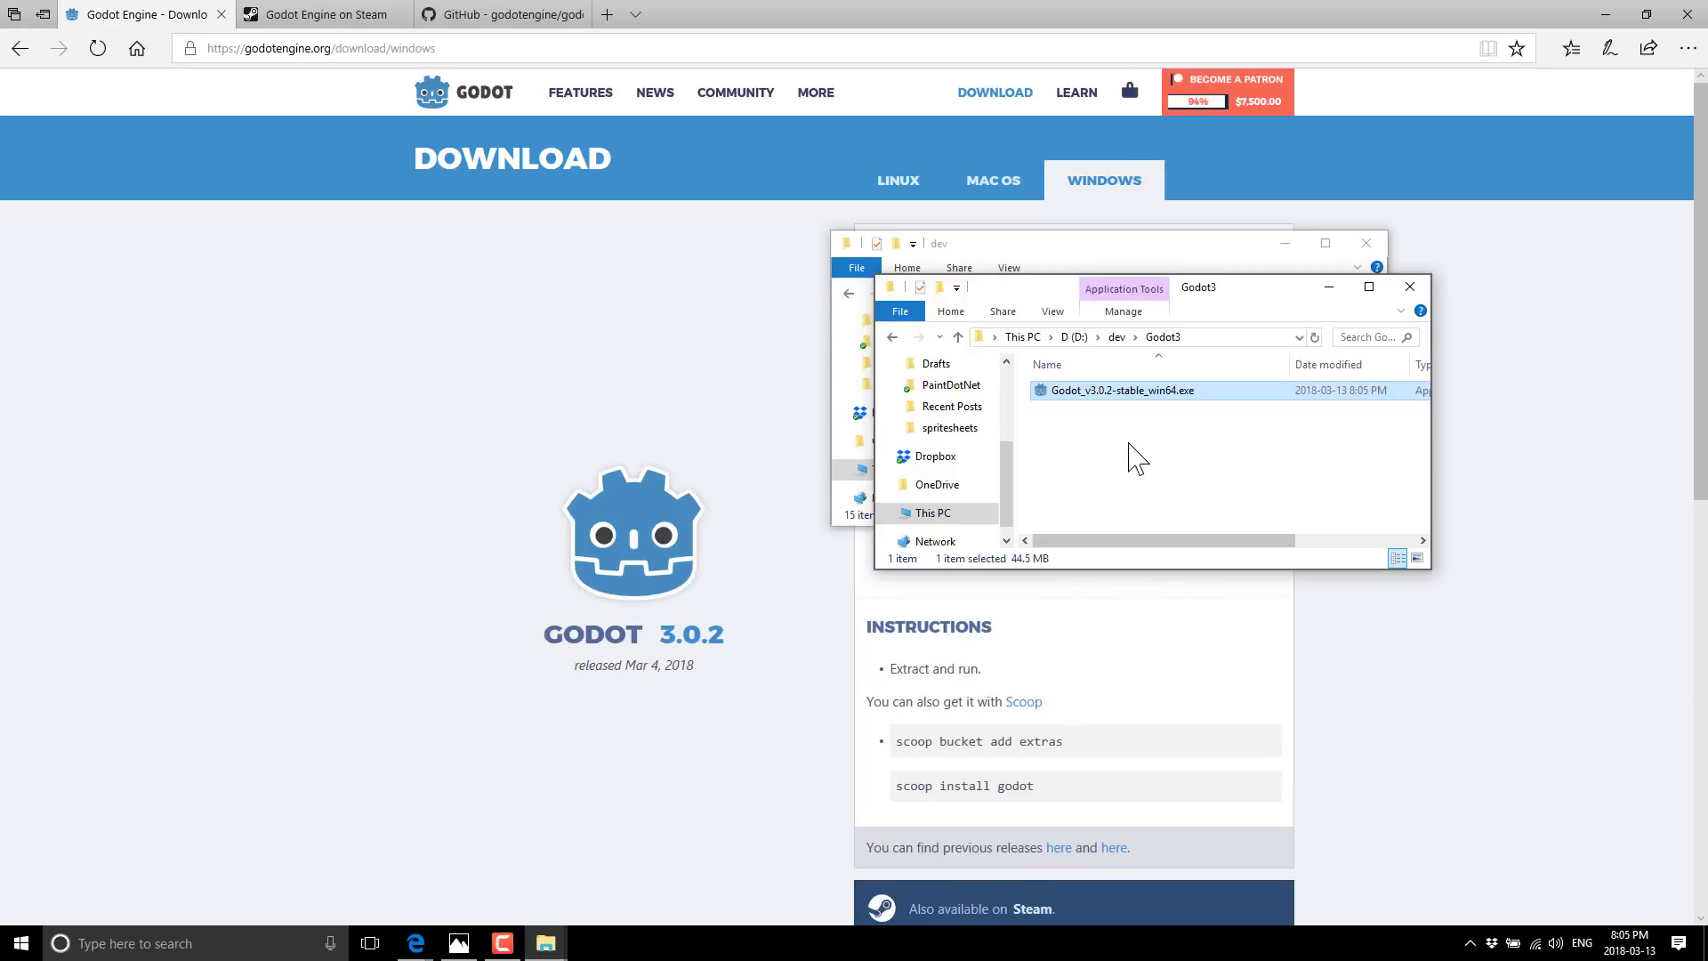
{"action": "left_click", "coordinate": [1120, 391]}
{"action": "type", "text": "Godotr"}
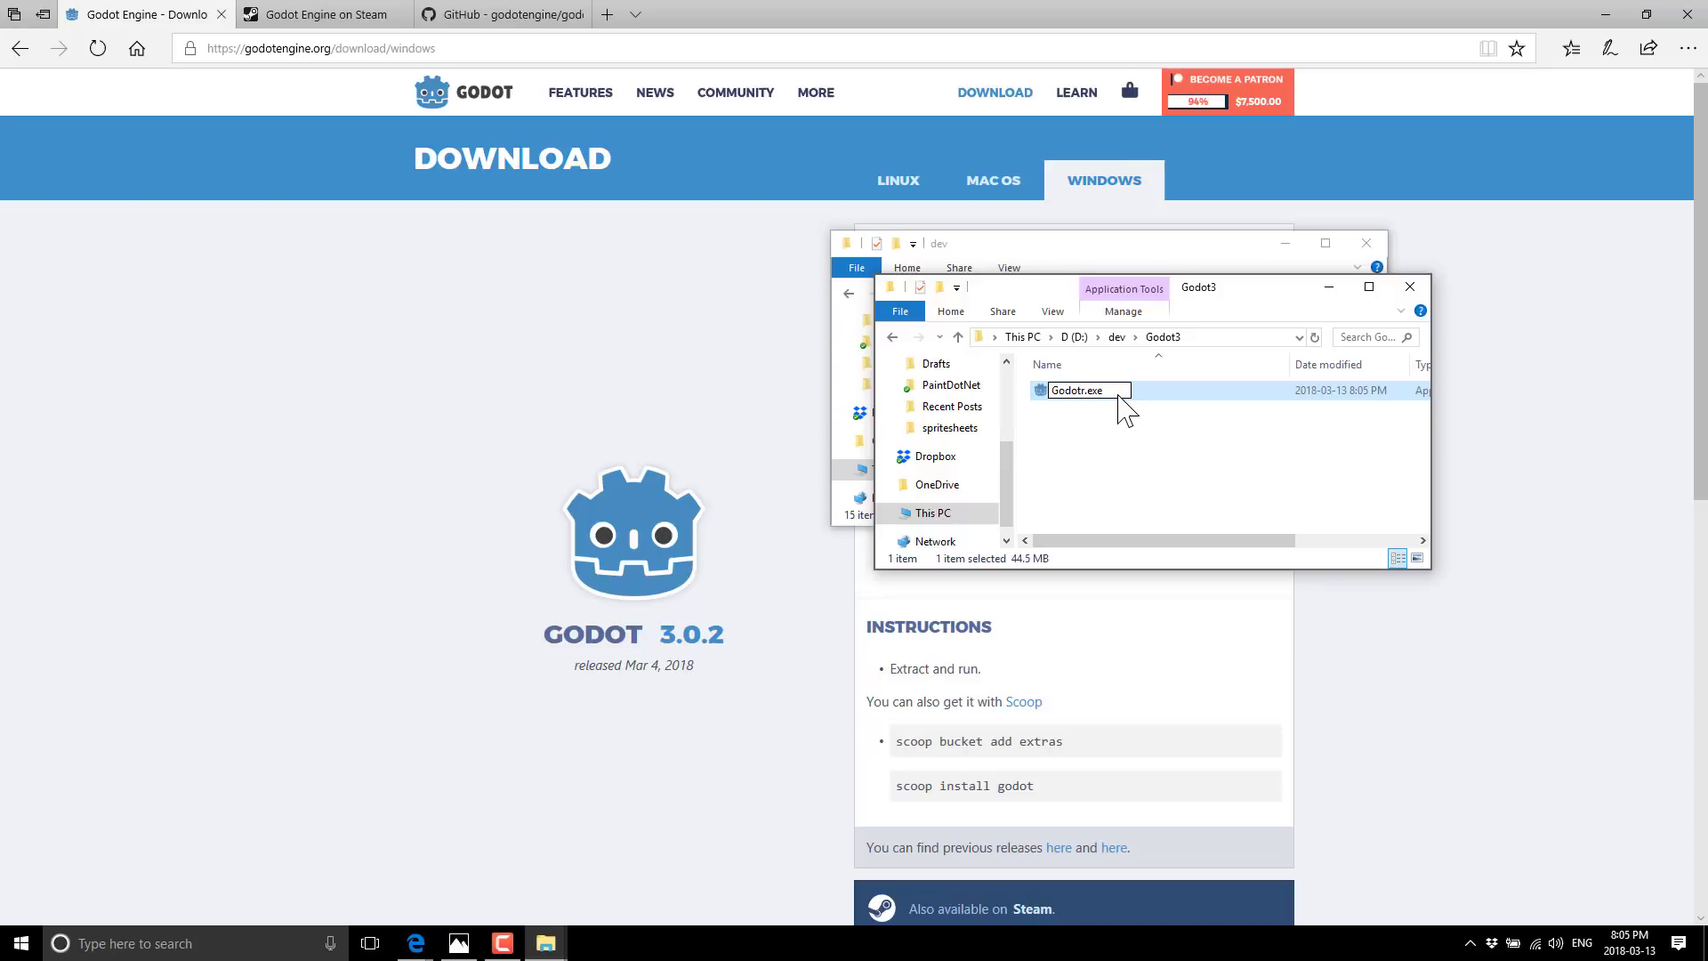
{"action": "key", "text": "BackSpace"}
{"action": "key", "text": "Return"}
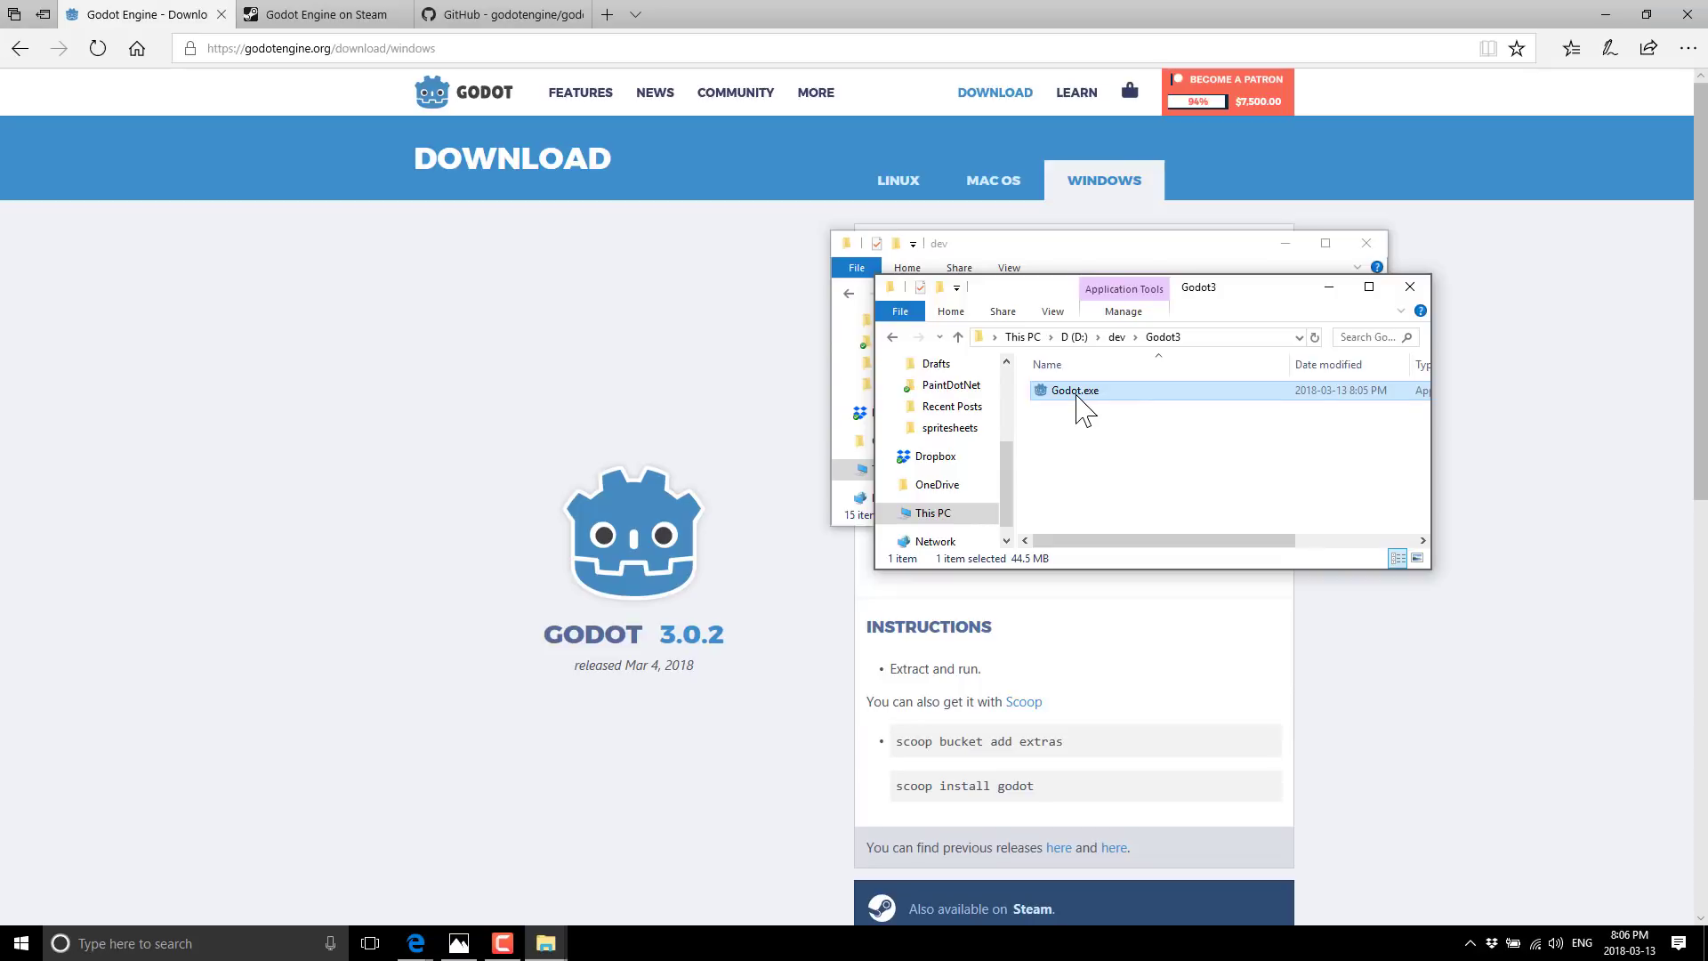
Launch Godot from its pinned Start shortcut and answer the security warning for Godot.exe.
{"action": "right_click", "coordinate": [1076, 395]}
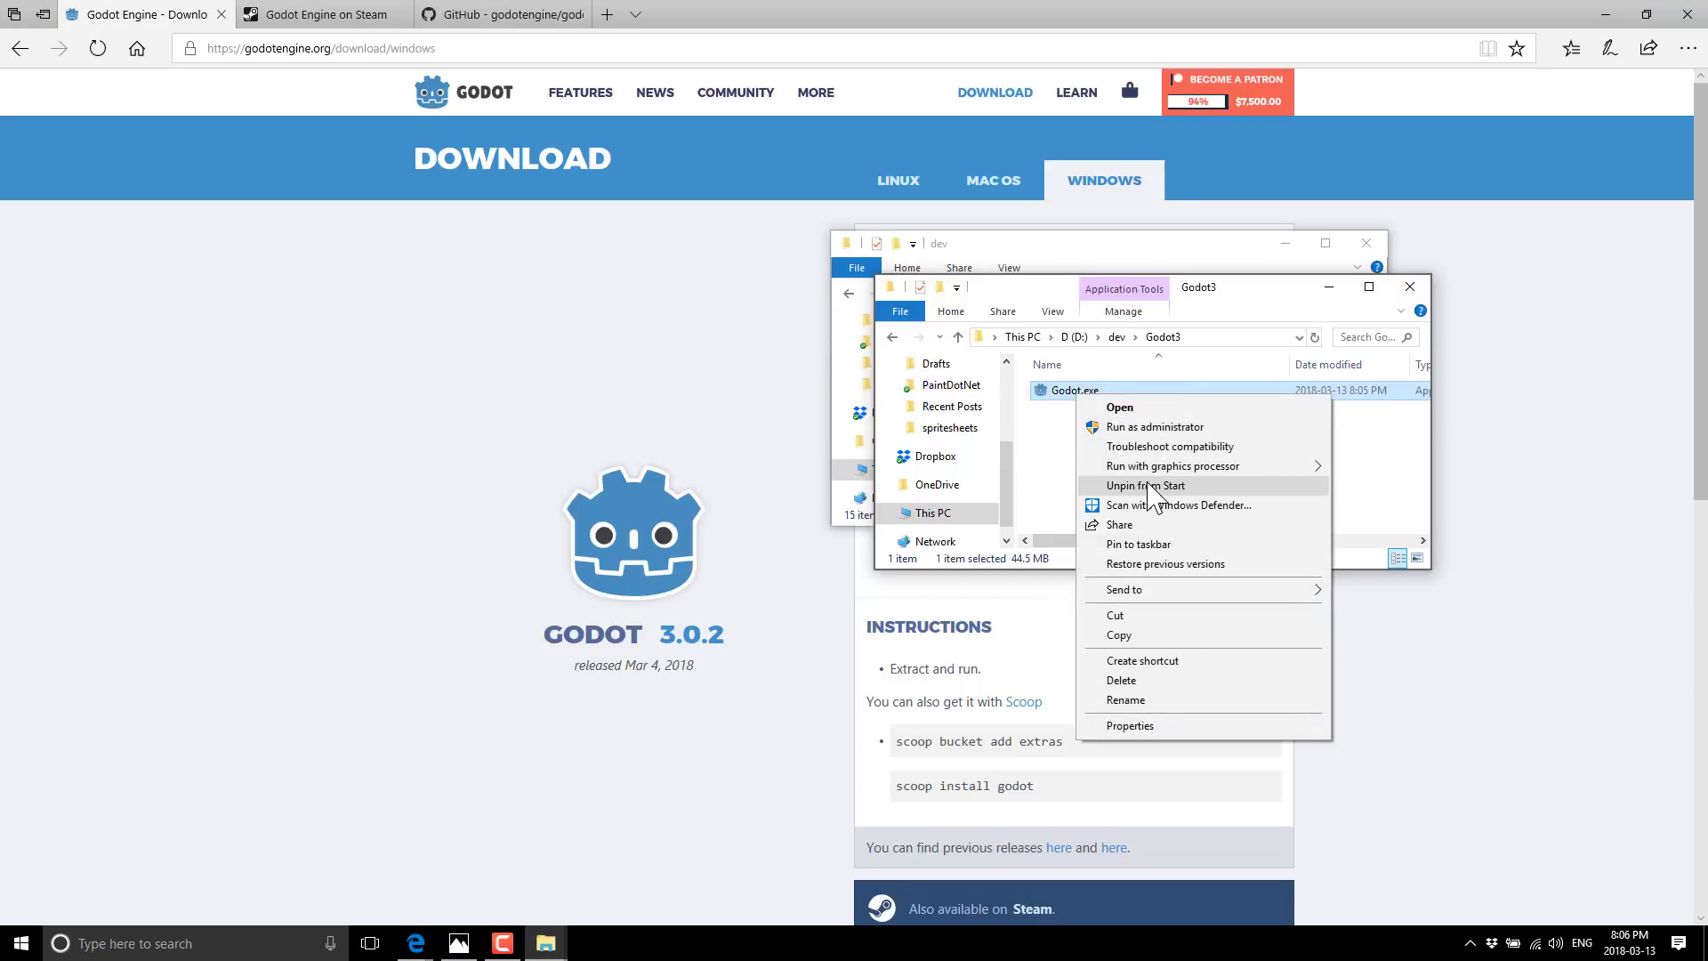
{"action": "key", "text": "super"}
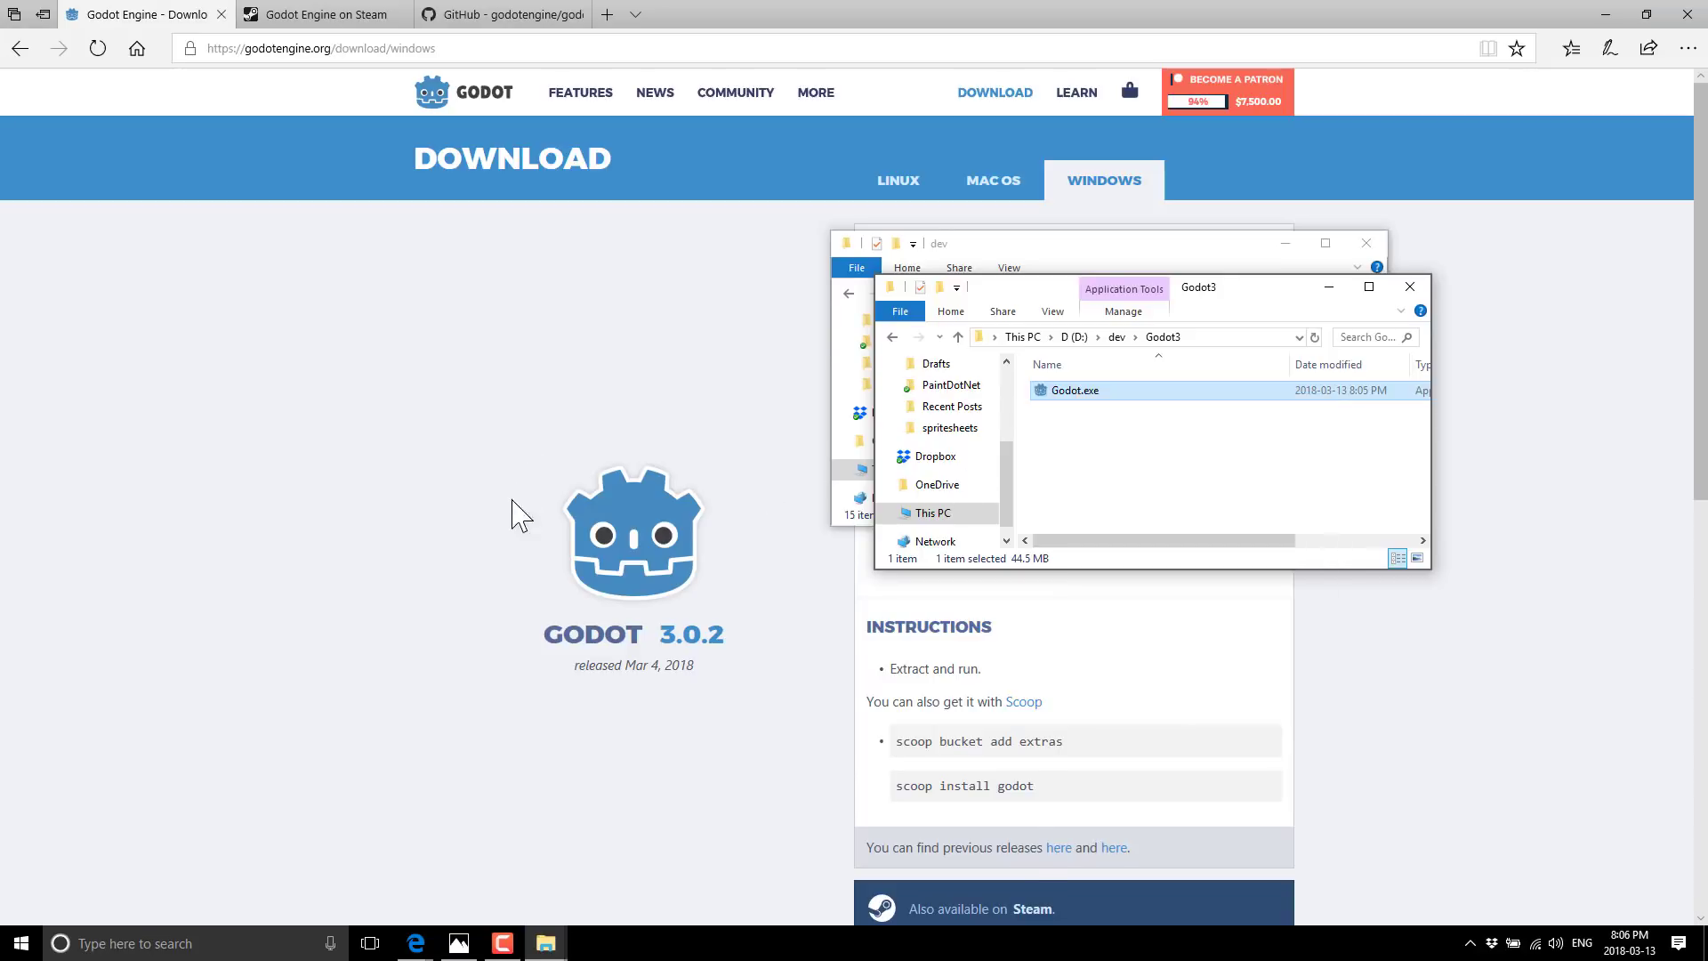
{"action": "left_click", "coordinate": [794, 703]}
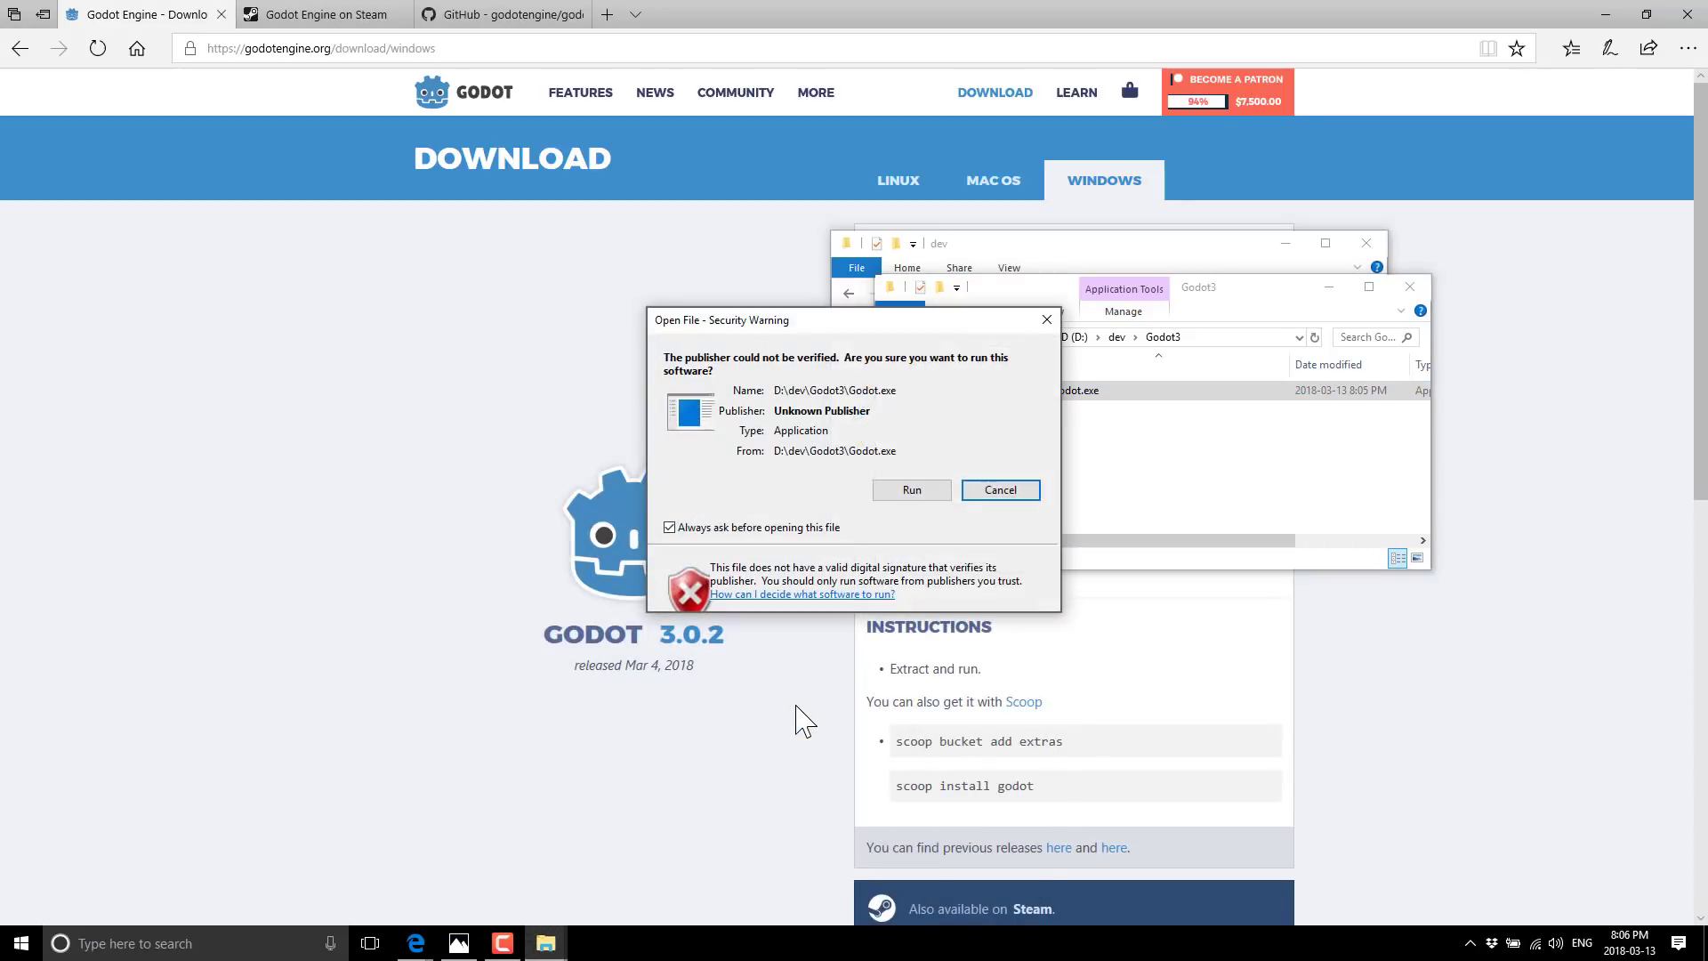
{"action": "left_click", "coordinate": [912, 490]}
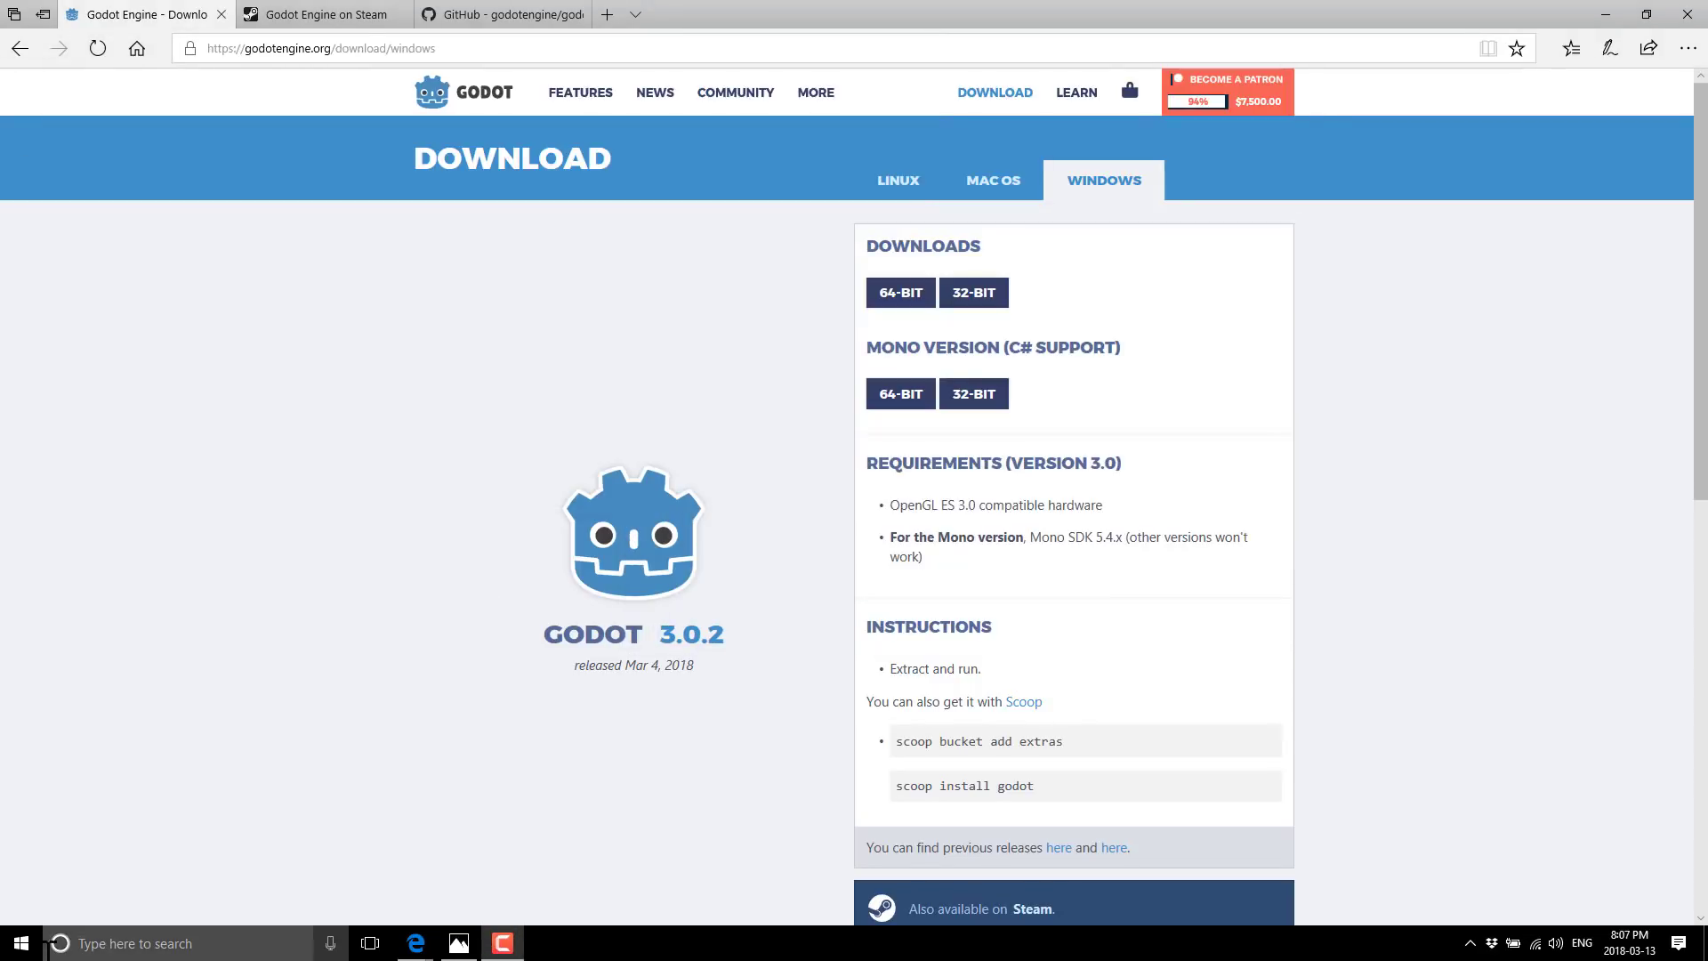
Start Godot again from its pinned Start shortcut and allow the unverified program to run.
{"action": "left_click", "coordinate": [35, 945]}
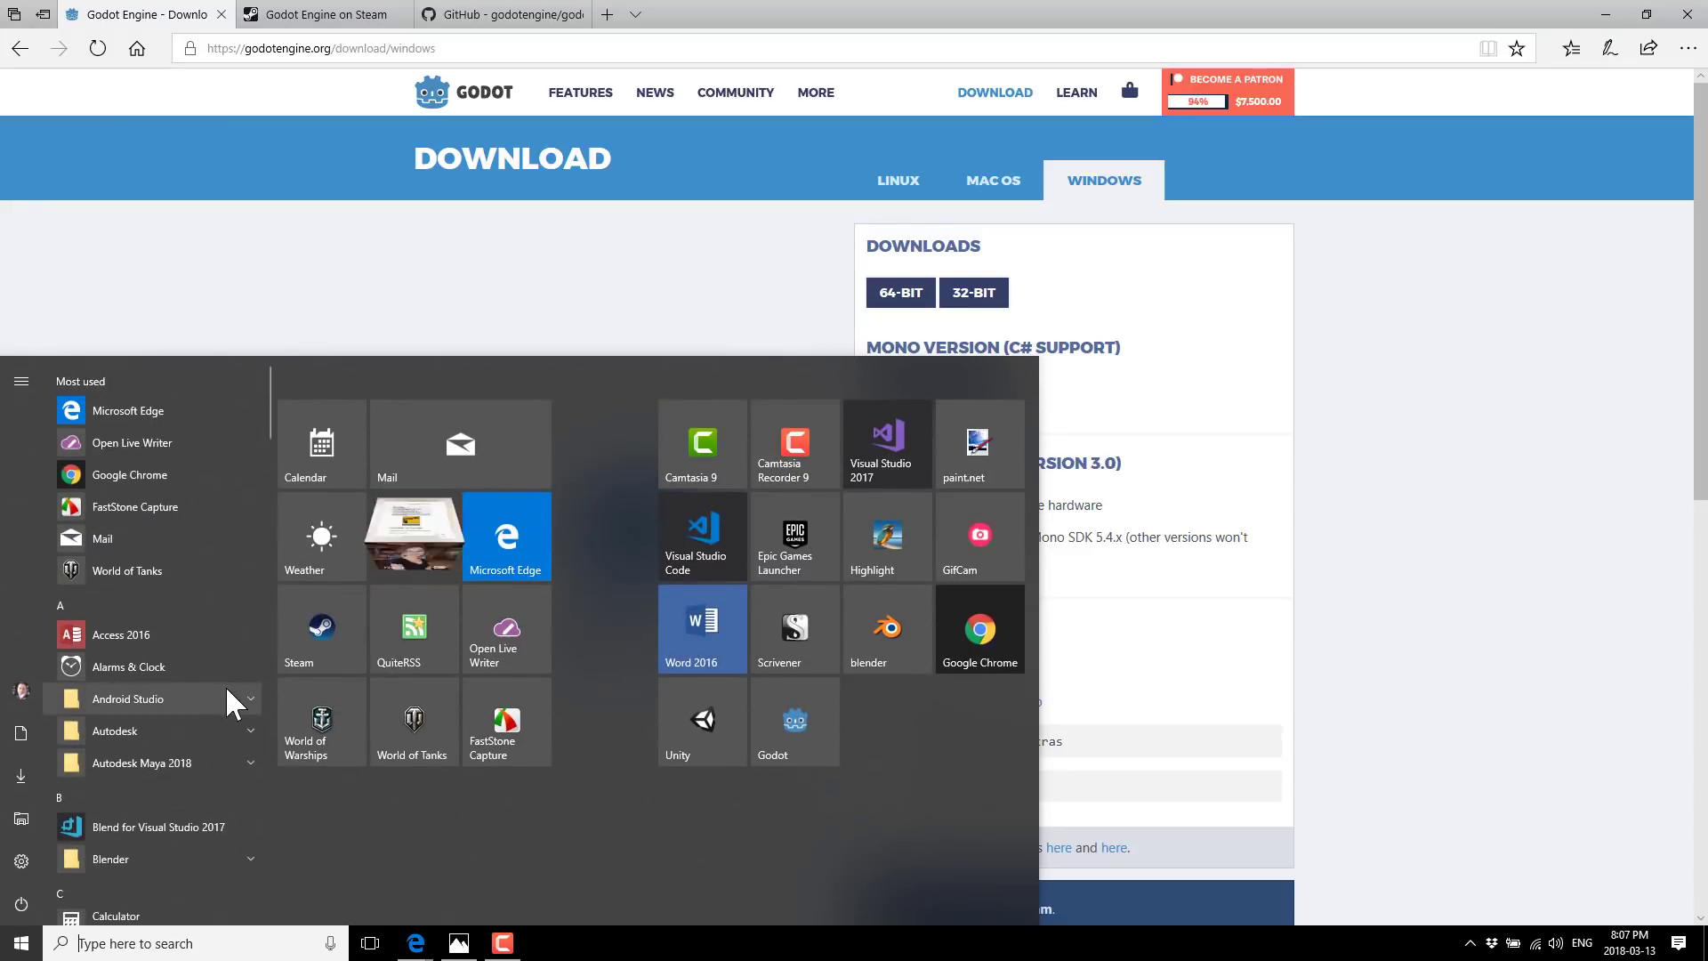
{"action": "left_click", "coordinate": [794, 724]}
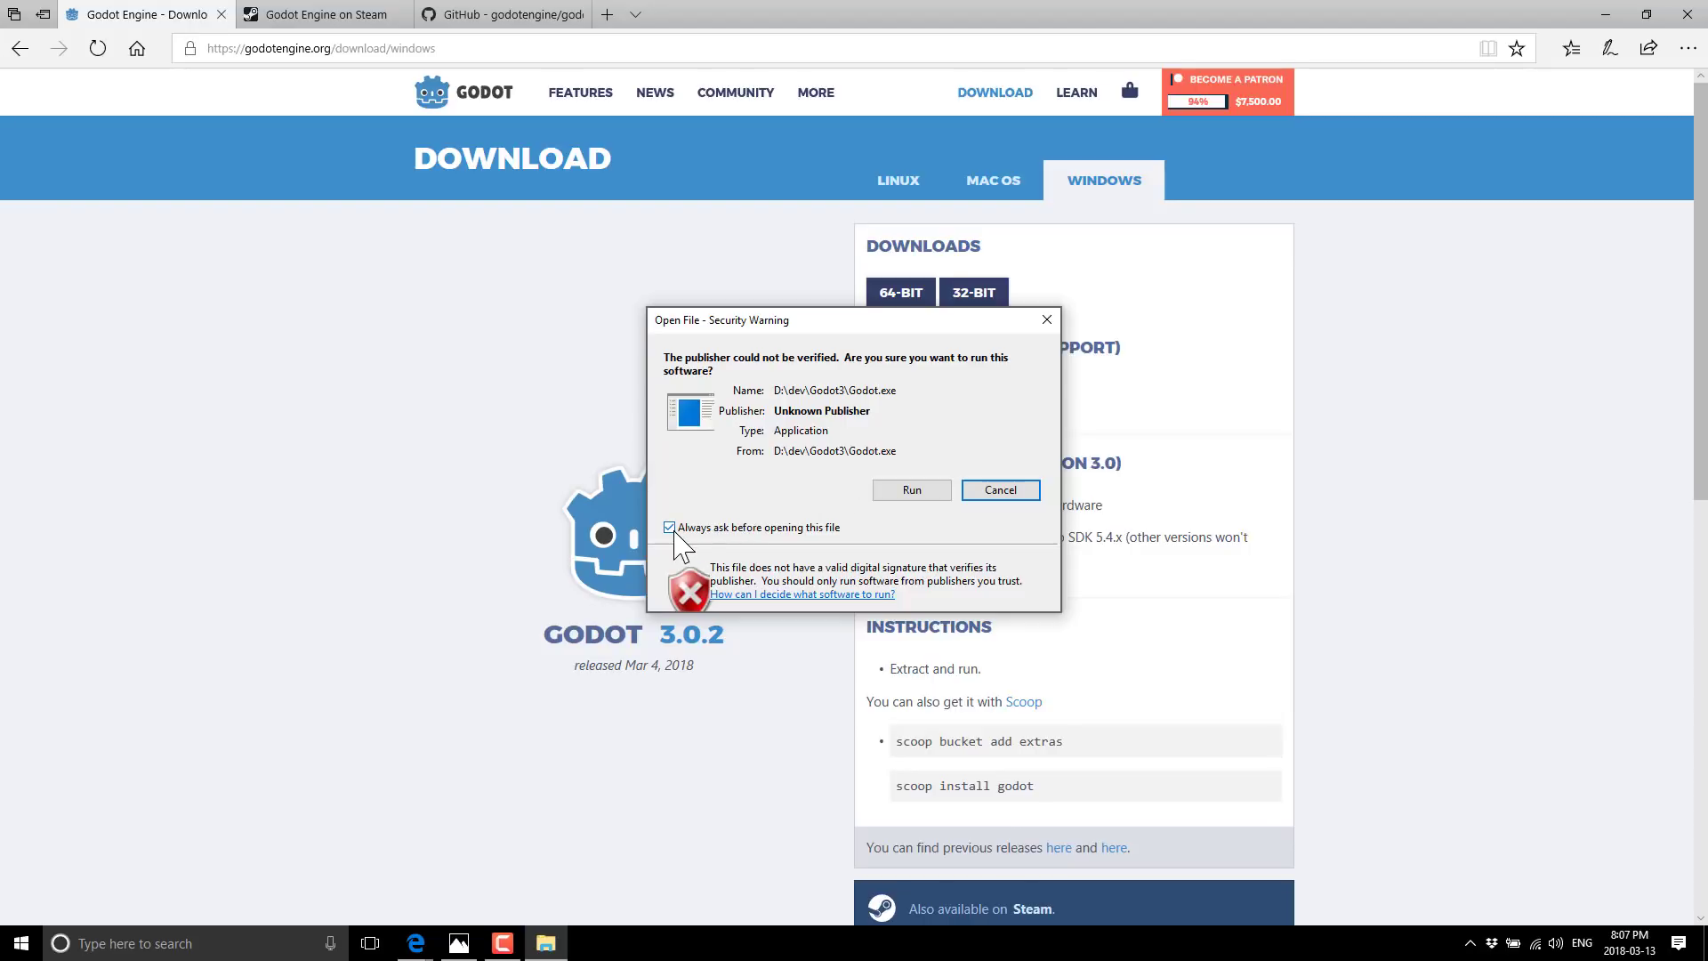
{"action": "left_click", "coordinate": [918, 496]}
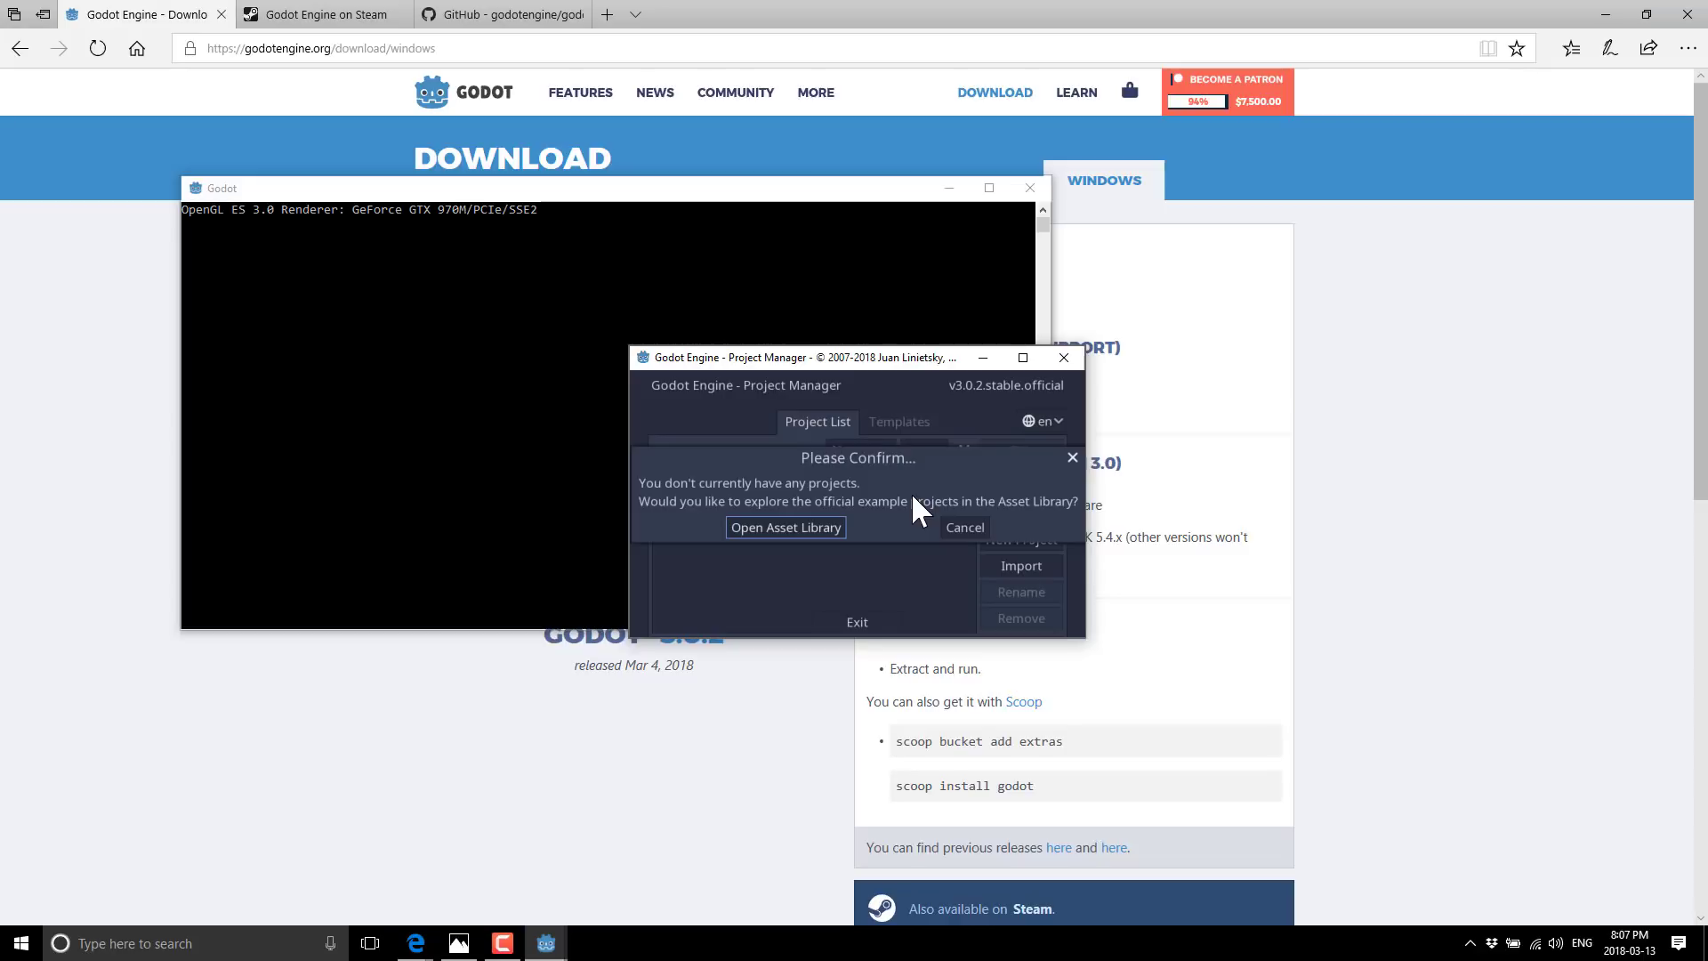
Decline the offer to open the Asset Library, and rearrange the console and Project Manager windows, widening the latter slightly.
{"action": "left_click_drag", "start_coordinate": [827, 454], "coordinate": [656, 484]}
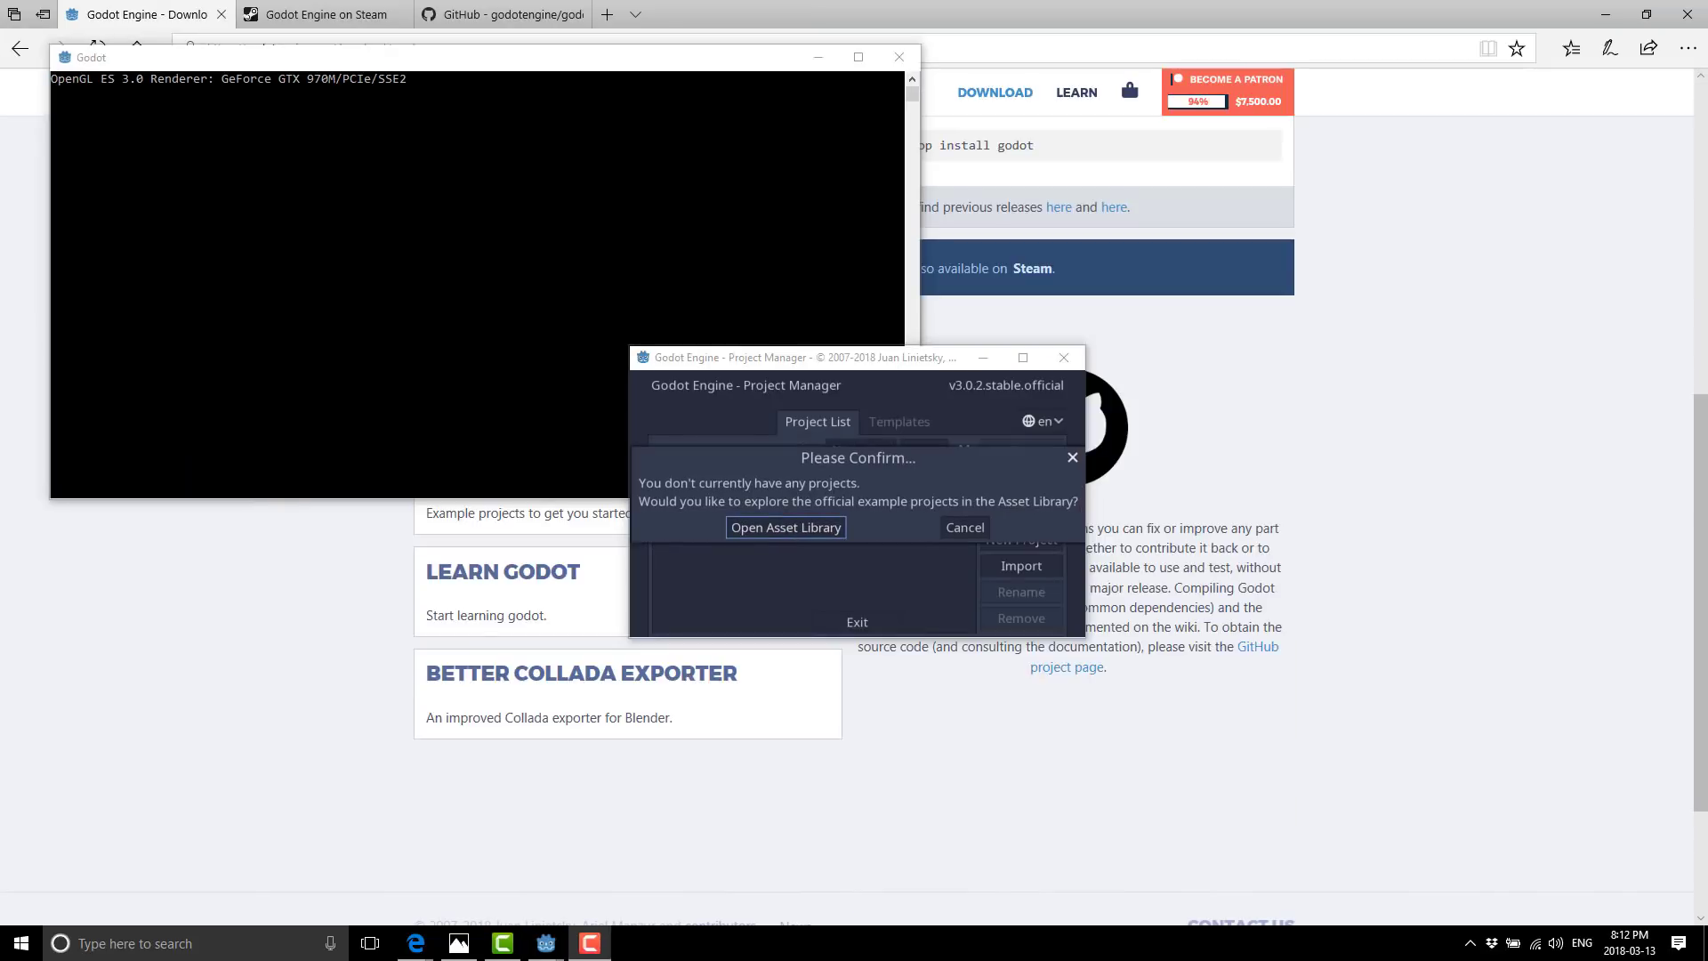
{"action": "left_click", "coordinate": [963, 528]}
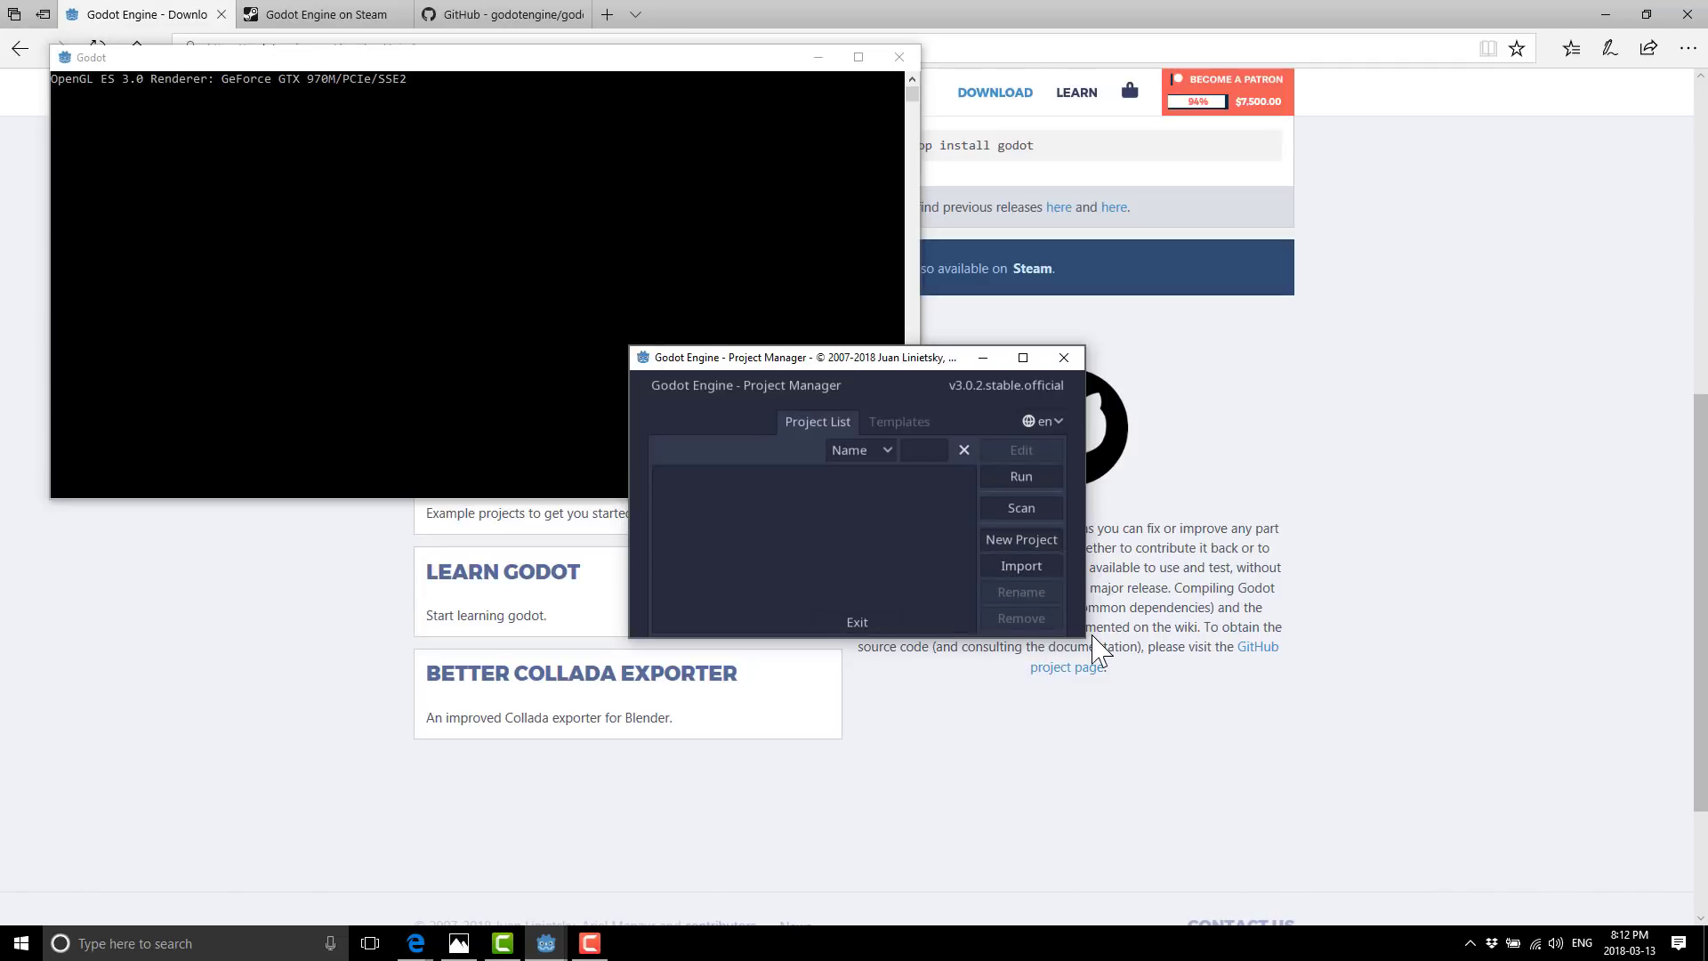
{"action": "left_click_drag", "start_coordinate": [1087, 637], "coordinate": [1118, 637]}
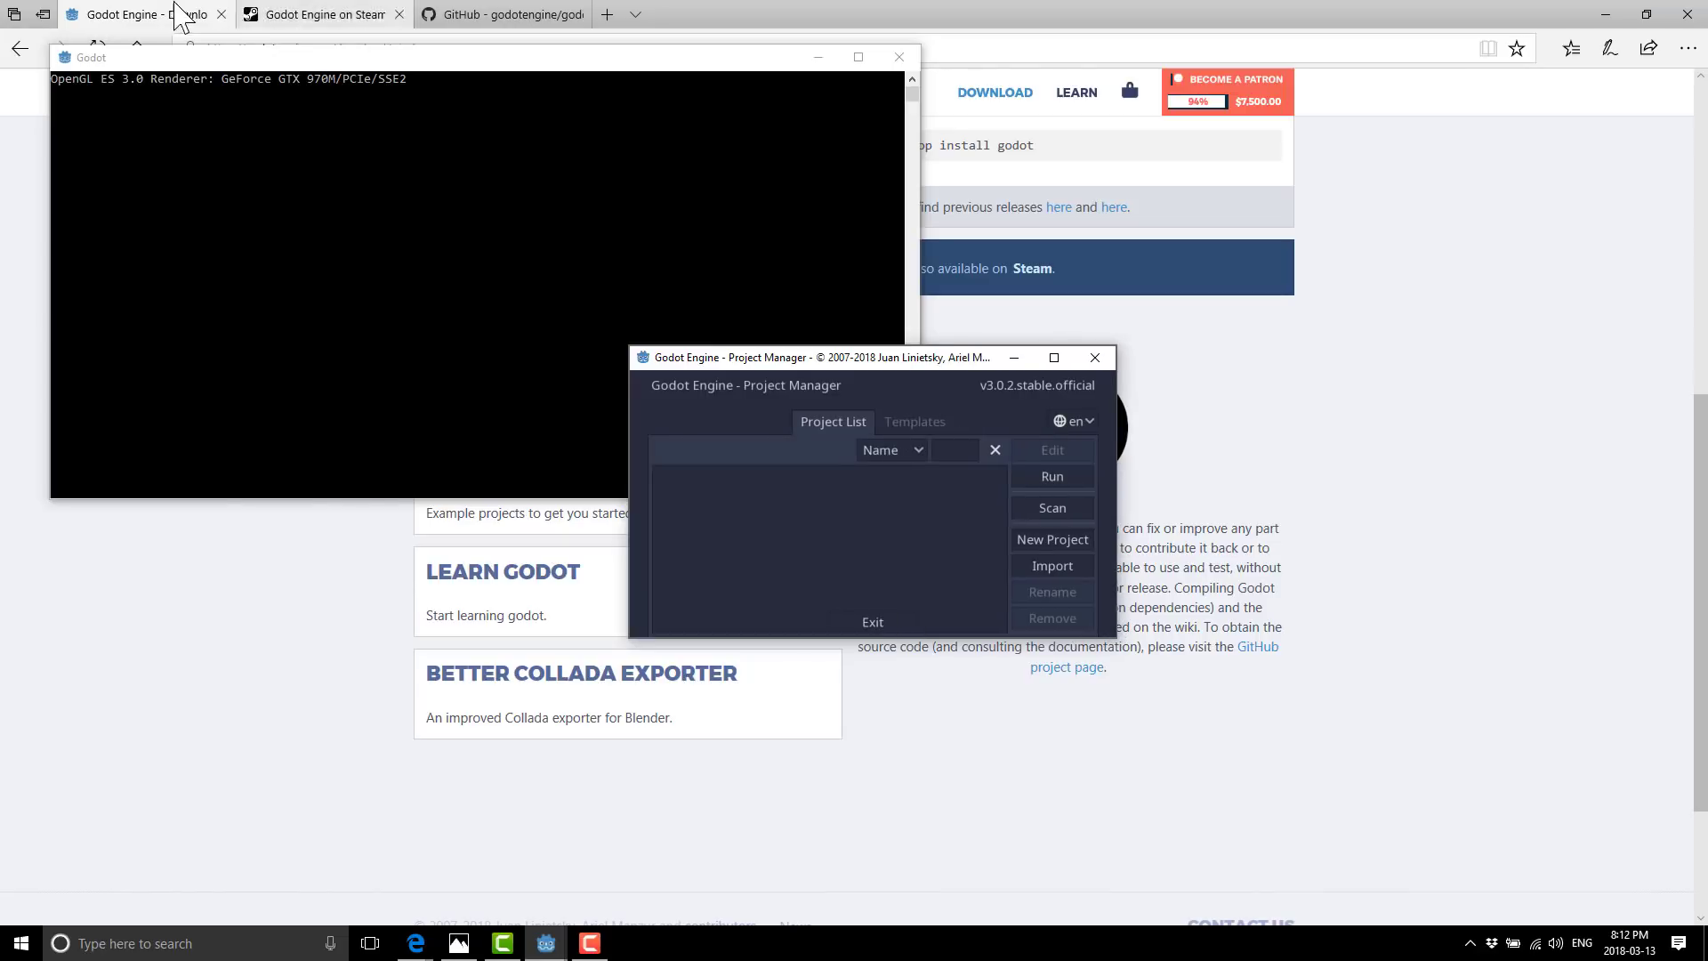
Switch to the browser and copy the HTTPS clone URL of the godot-demo-projects repository on GitHub.
{"action": "left_click", "coordinate": [524, 16]}
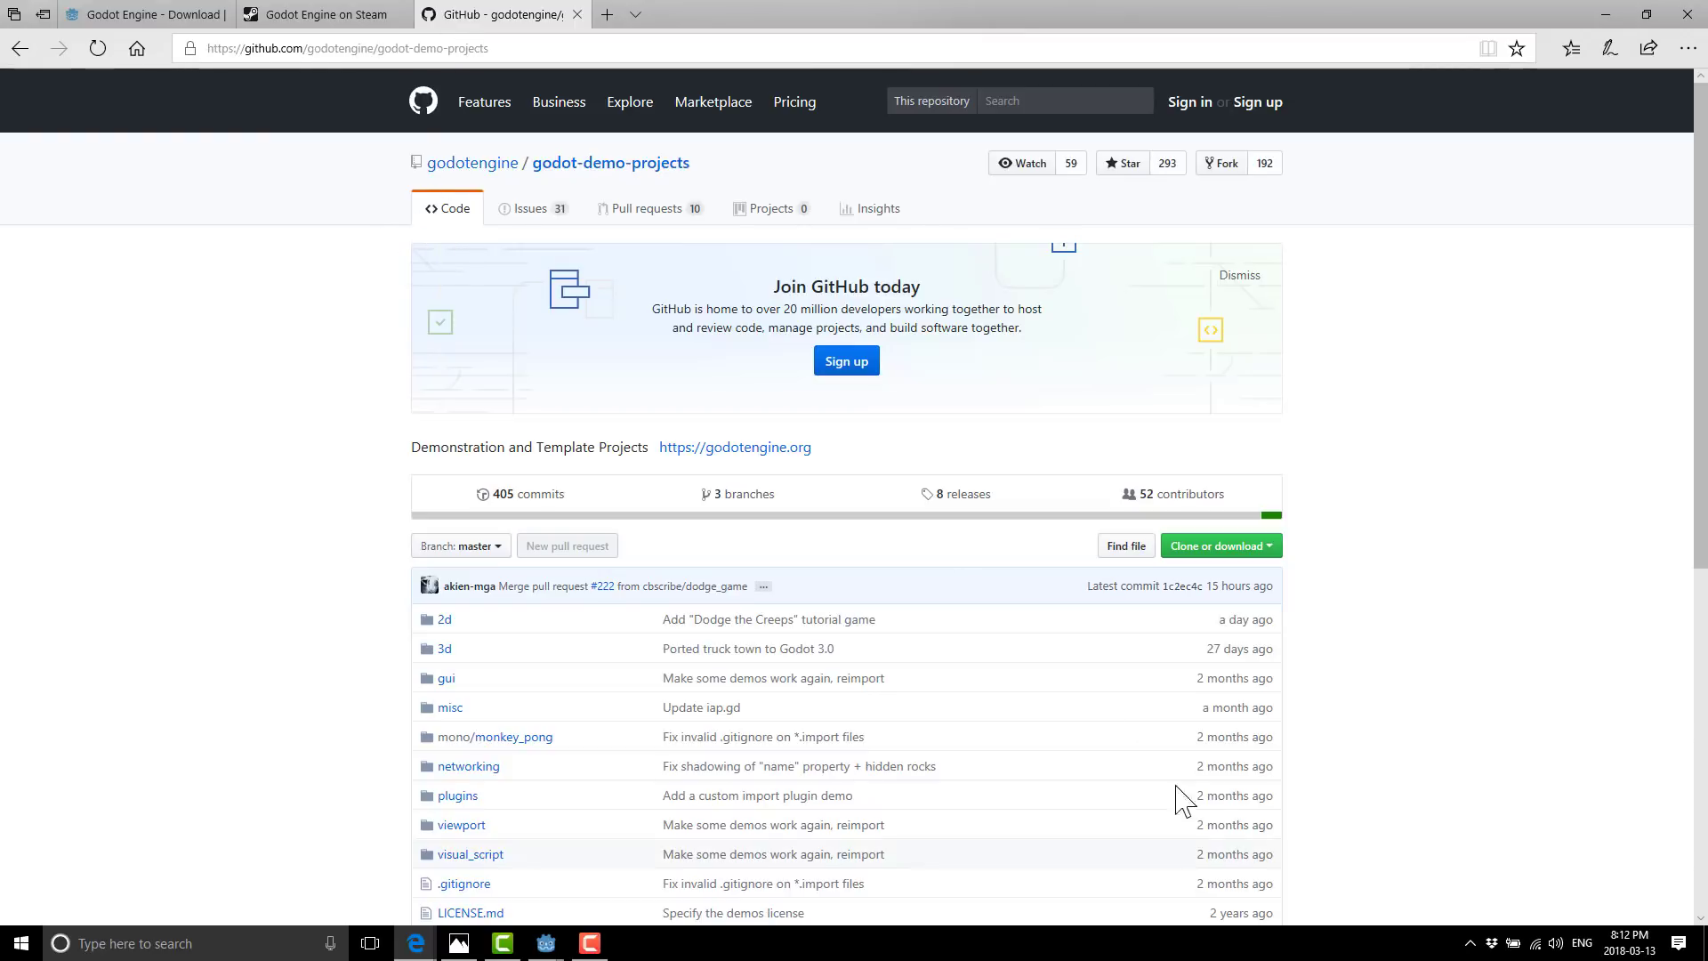
{"action": "scroll", "coordinate": [783, 623], "scroll_direction": "down", "scroll_amount": 3}
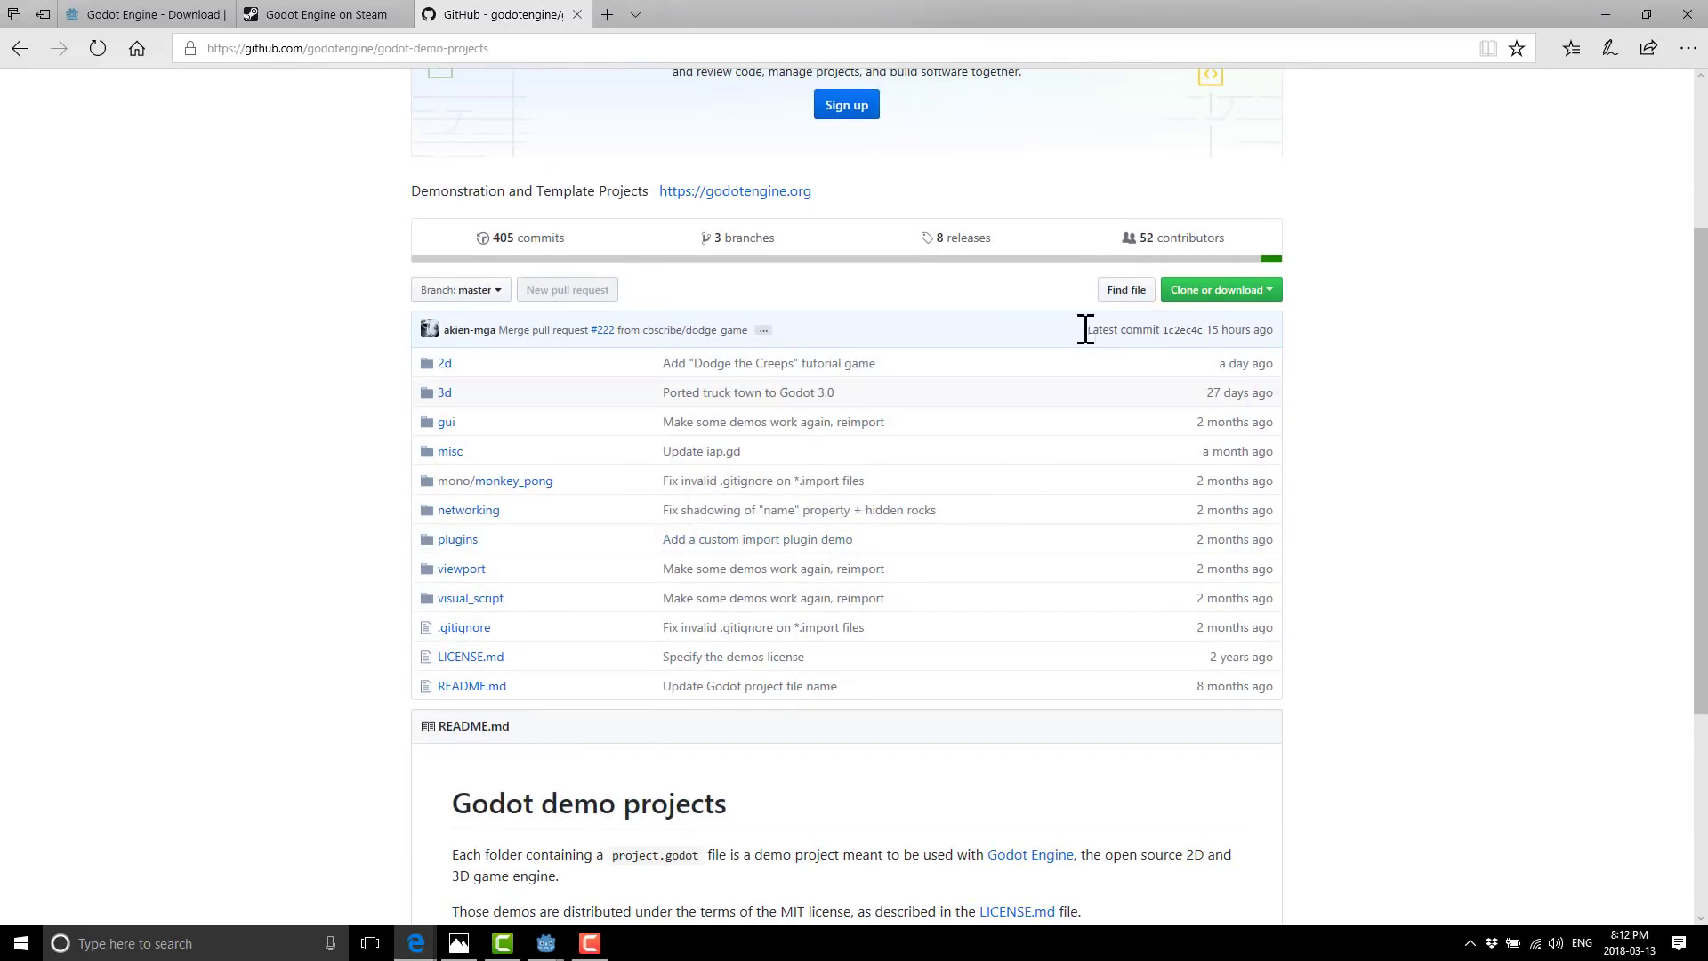
{"action": "left_click", "coordinate": [1212, 293]}
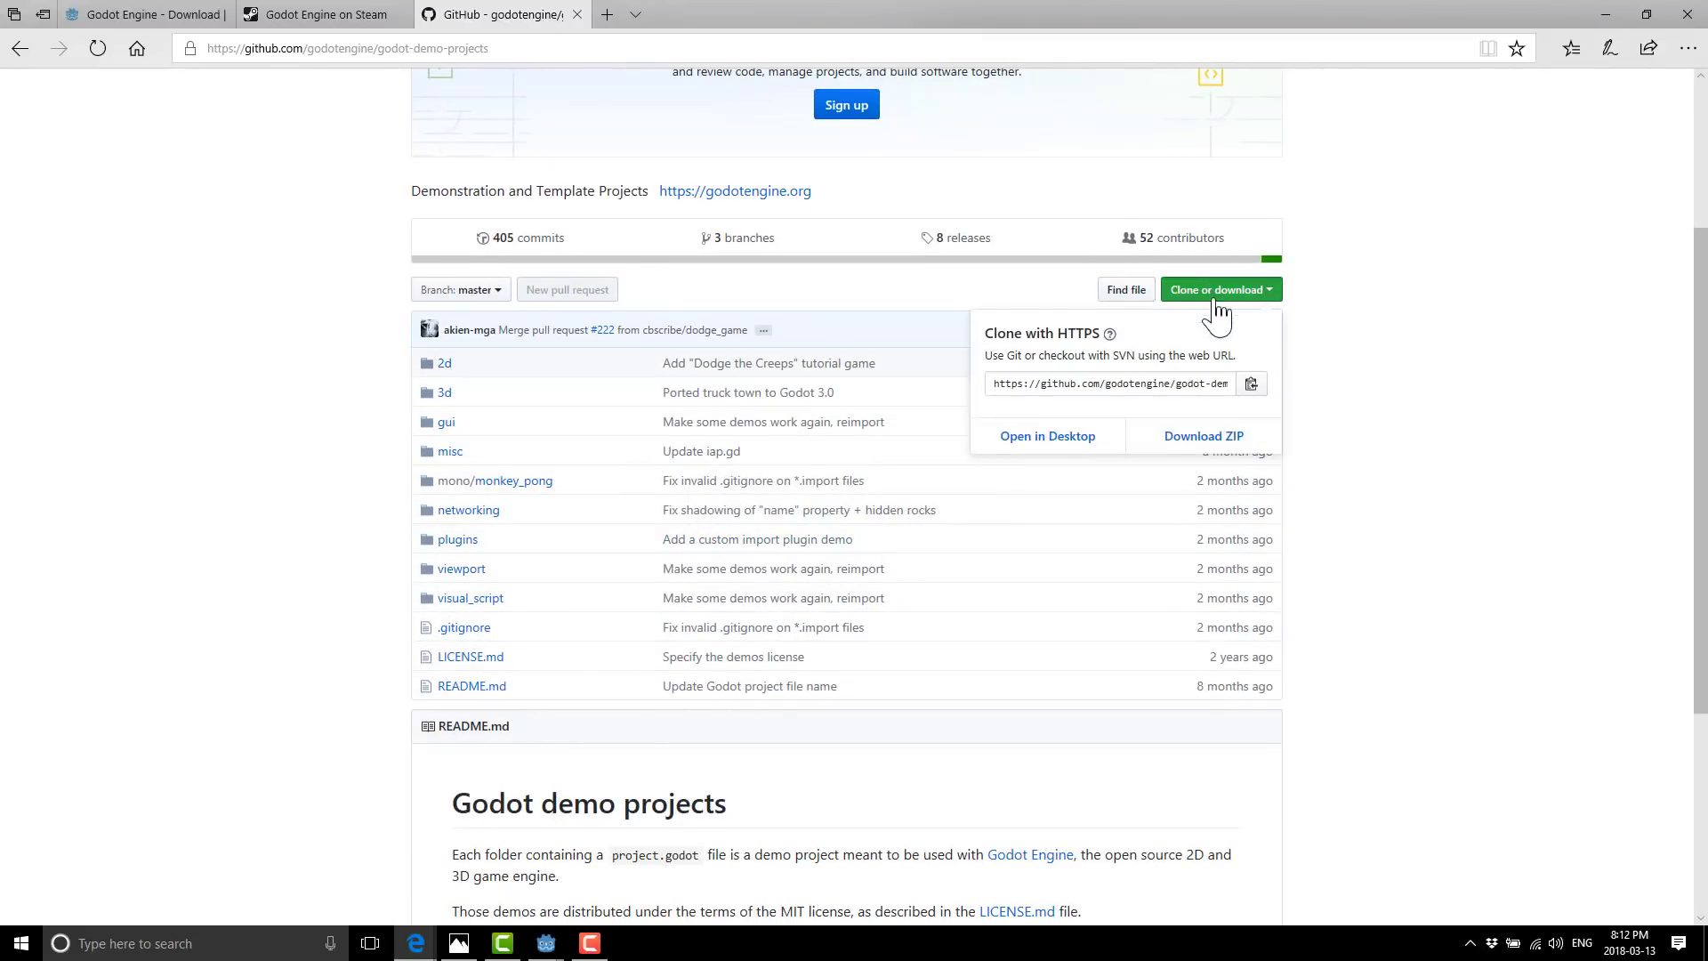
{"action": "left_click", "coordinate": [1251, 384]}
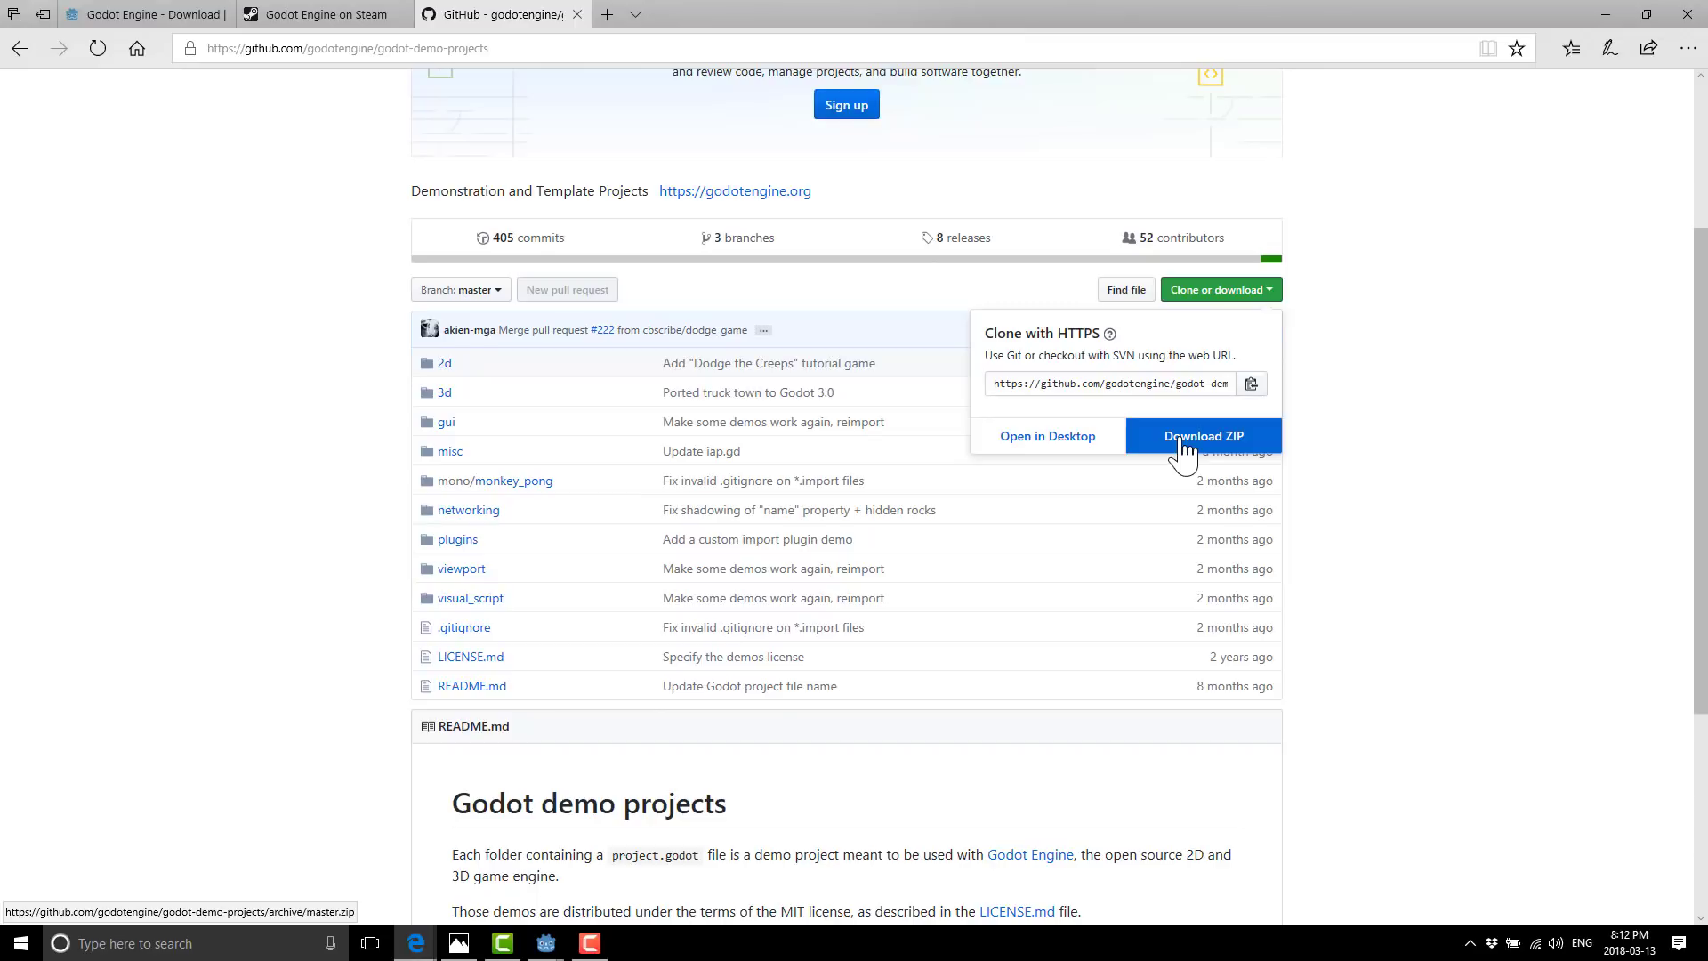
Open a Command Prompt and change the working directory to \temp.
{"action": "key", "text": "super"}
{"action": "type", "text": "cmd"}
{"action": "key", "text": "Return"}
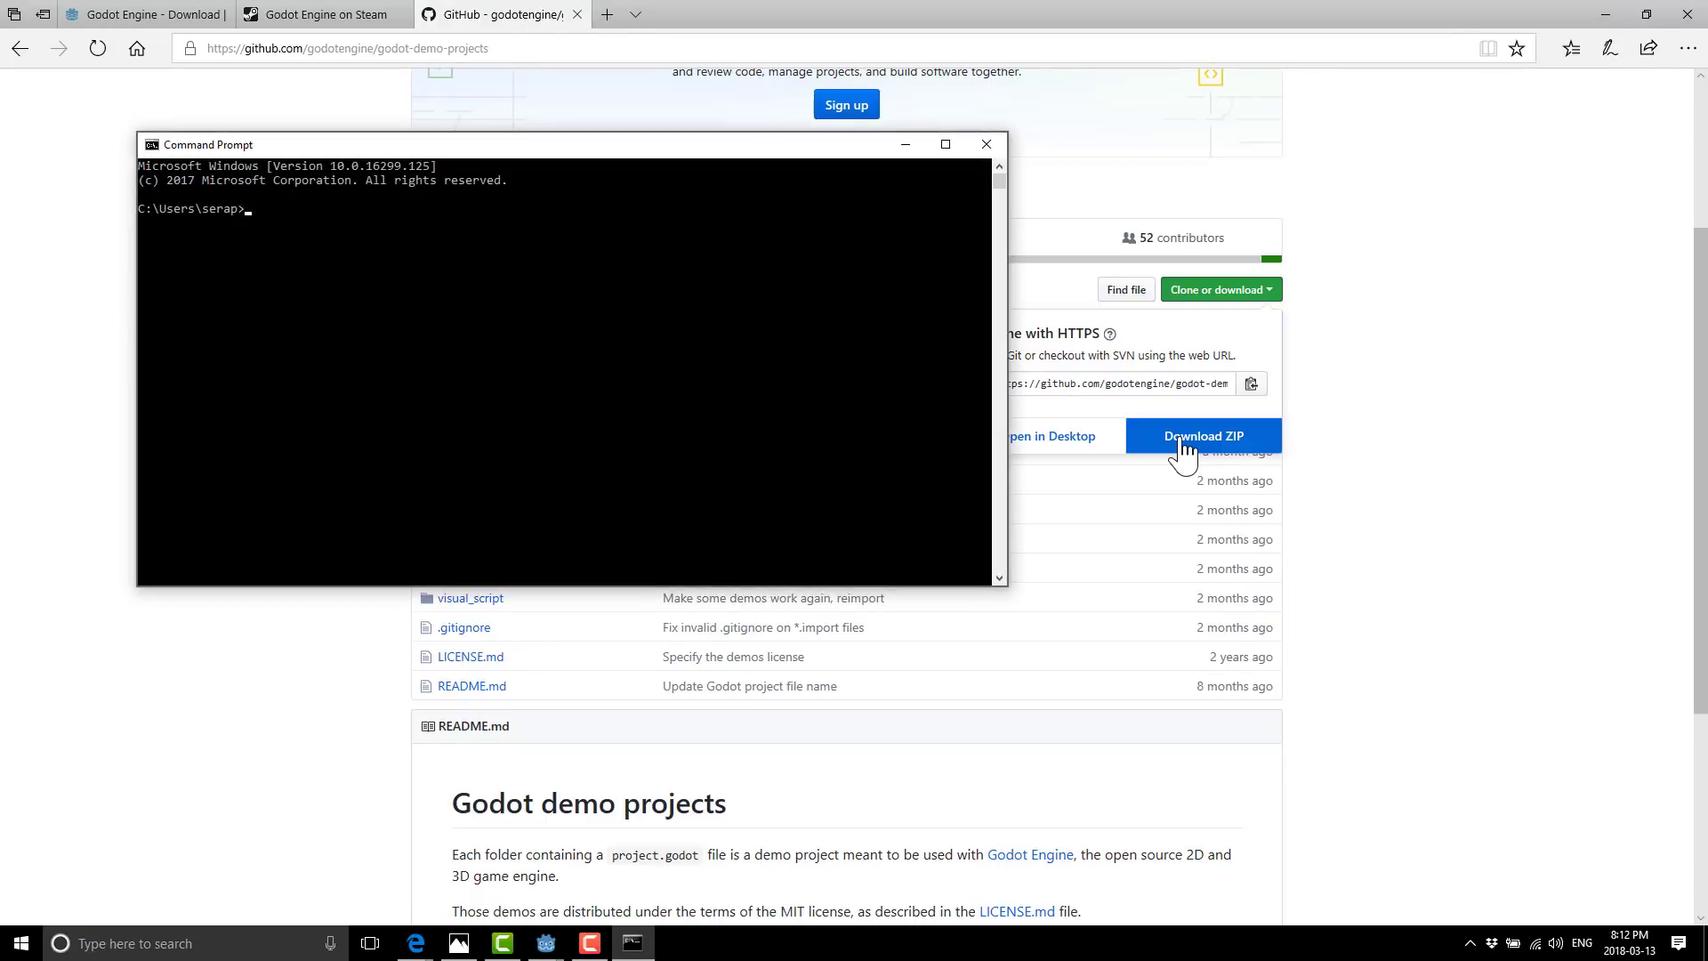
{"action": "type", "text": "cd \temp"}
{"action": "key", "text": "Return"}
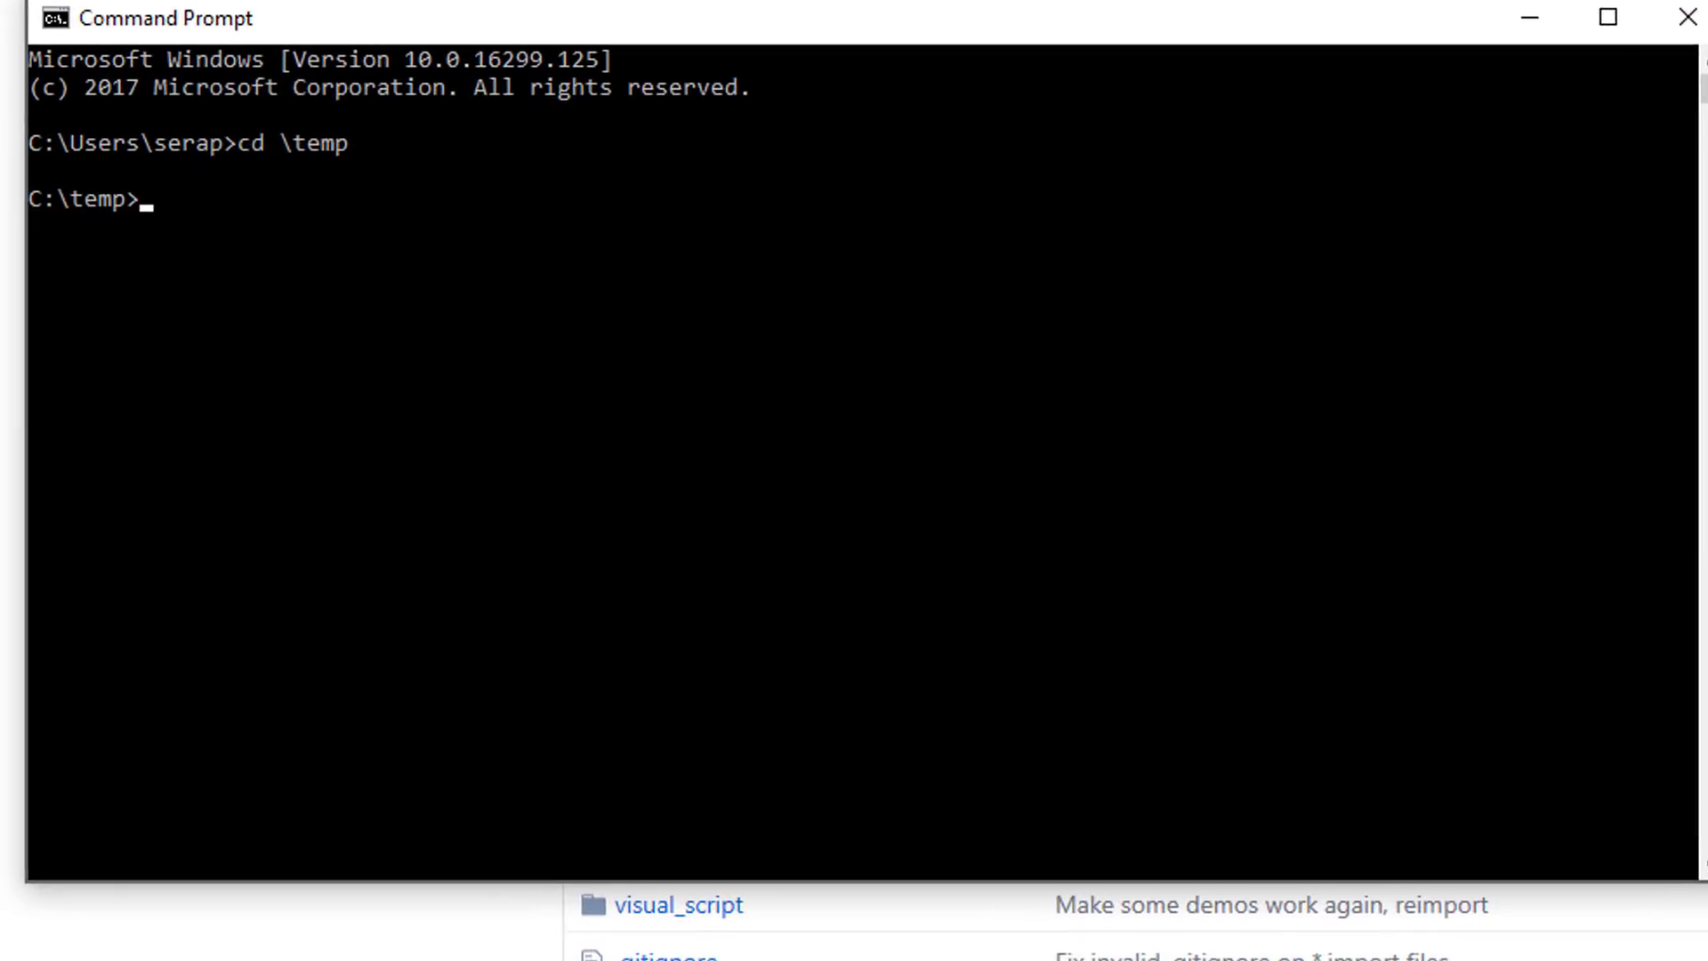
{"action": "type", "text": "git clone"}
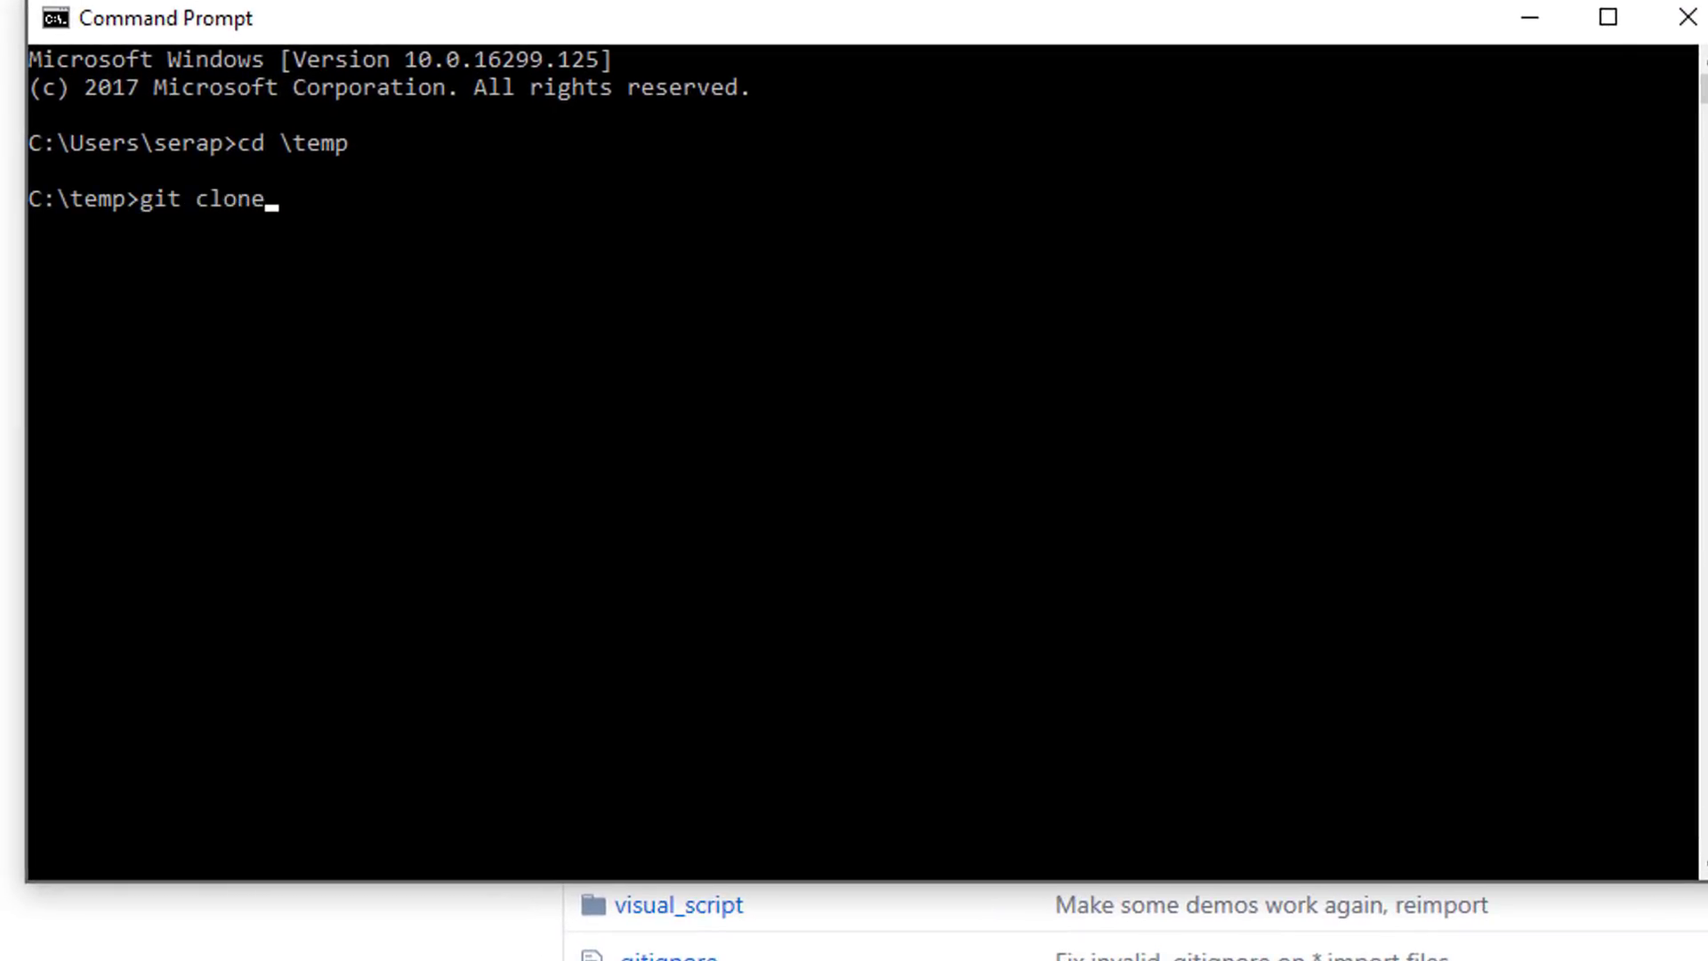
{"action": "key", "text": "ctrl+v"}
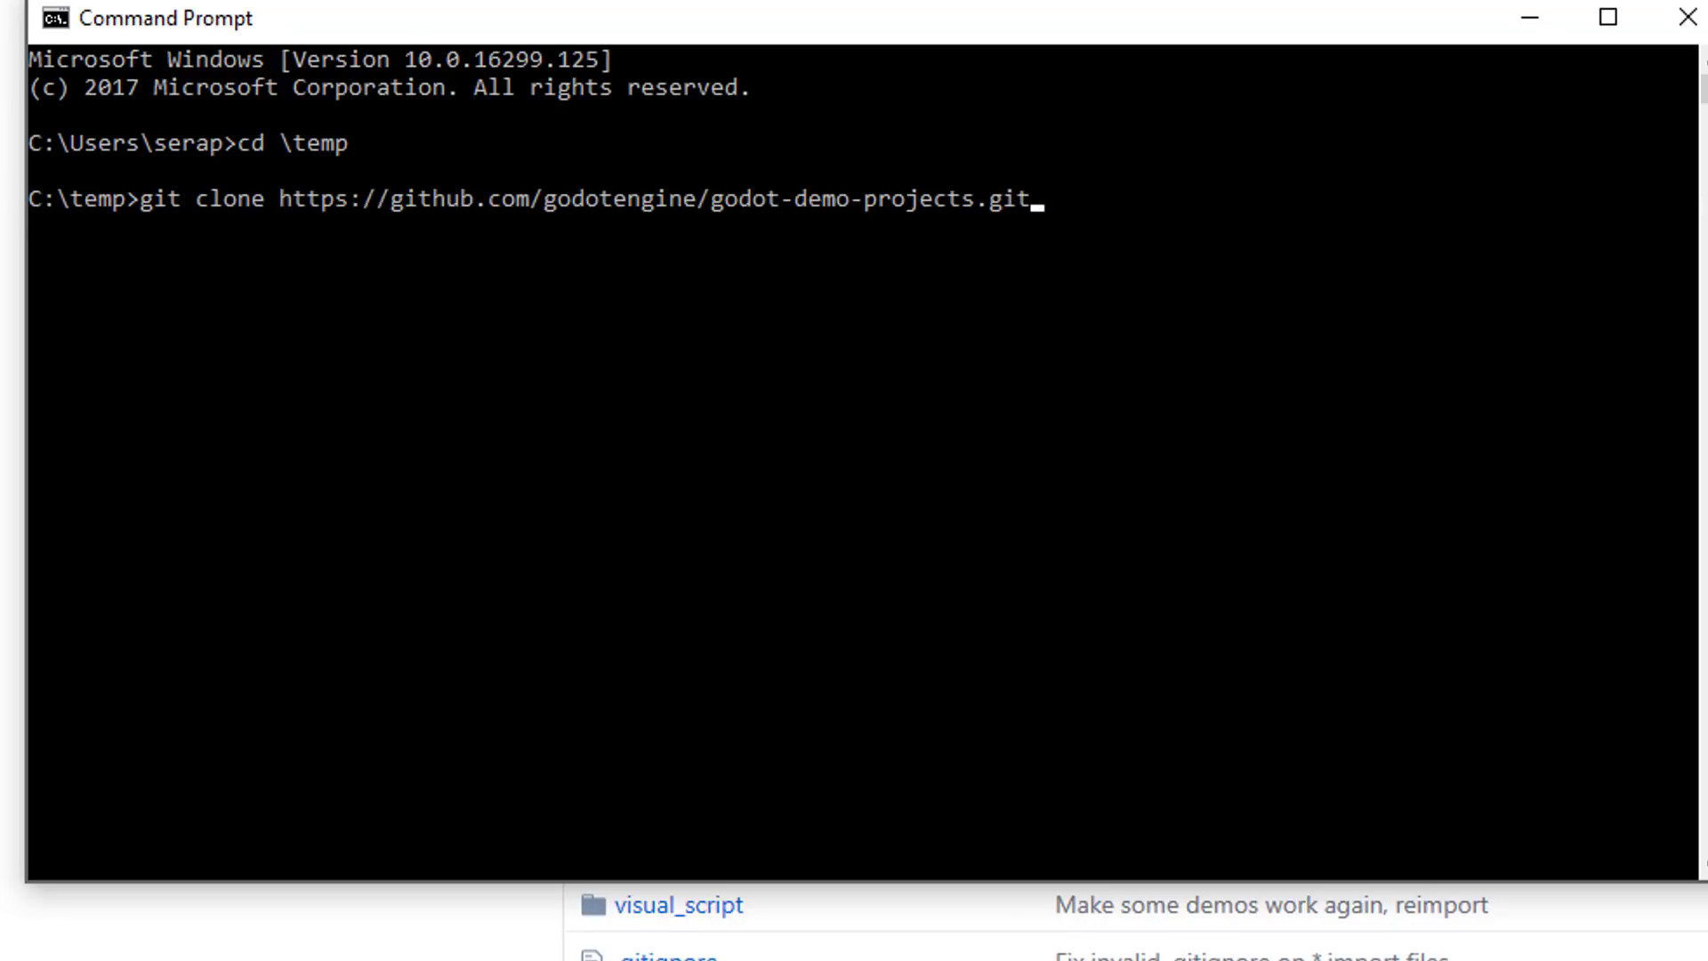
{"action": "key", "text": "Return"}
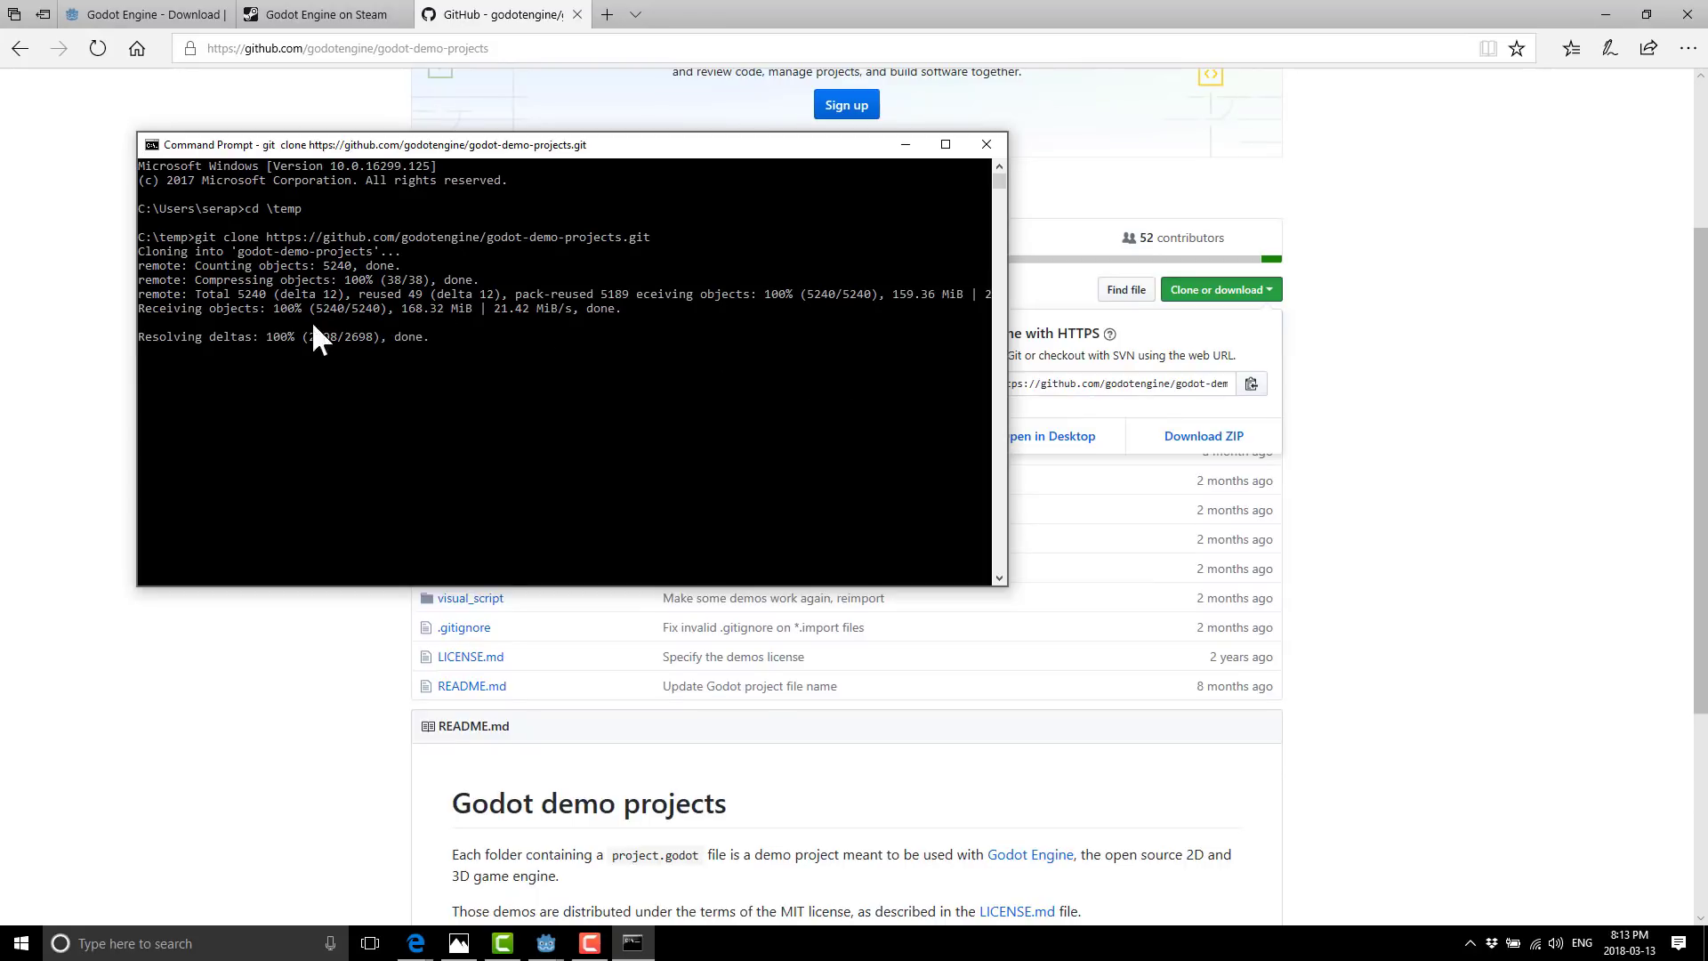
{"action": "left_click", "coordinate": [1395, 474]}
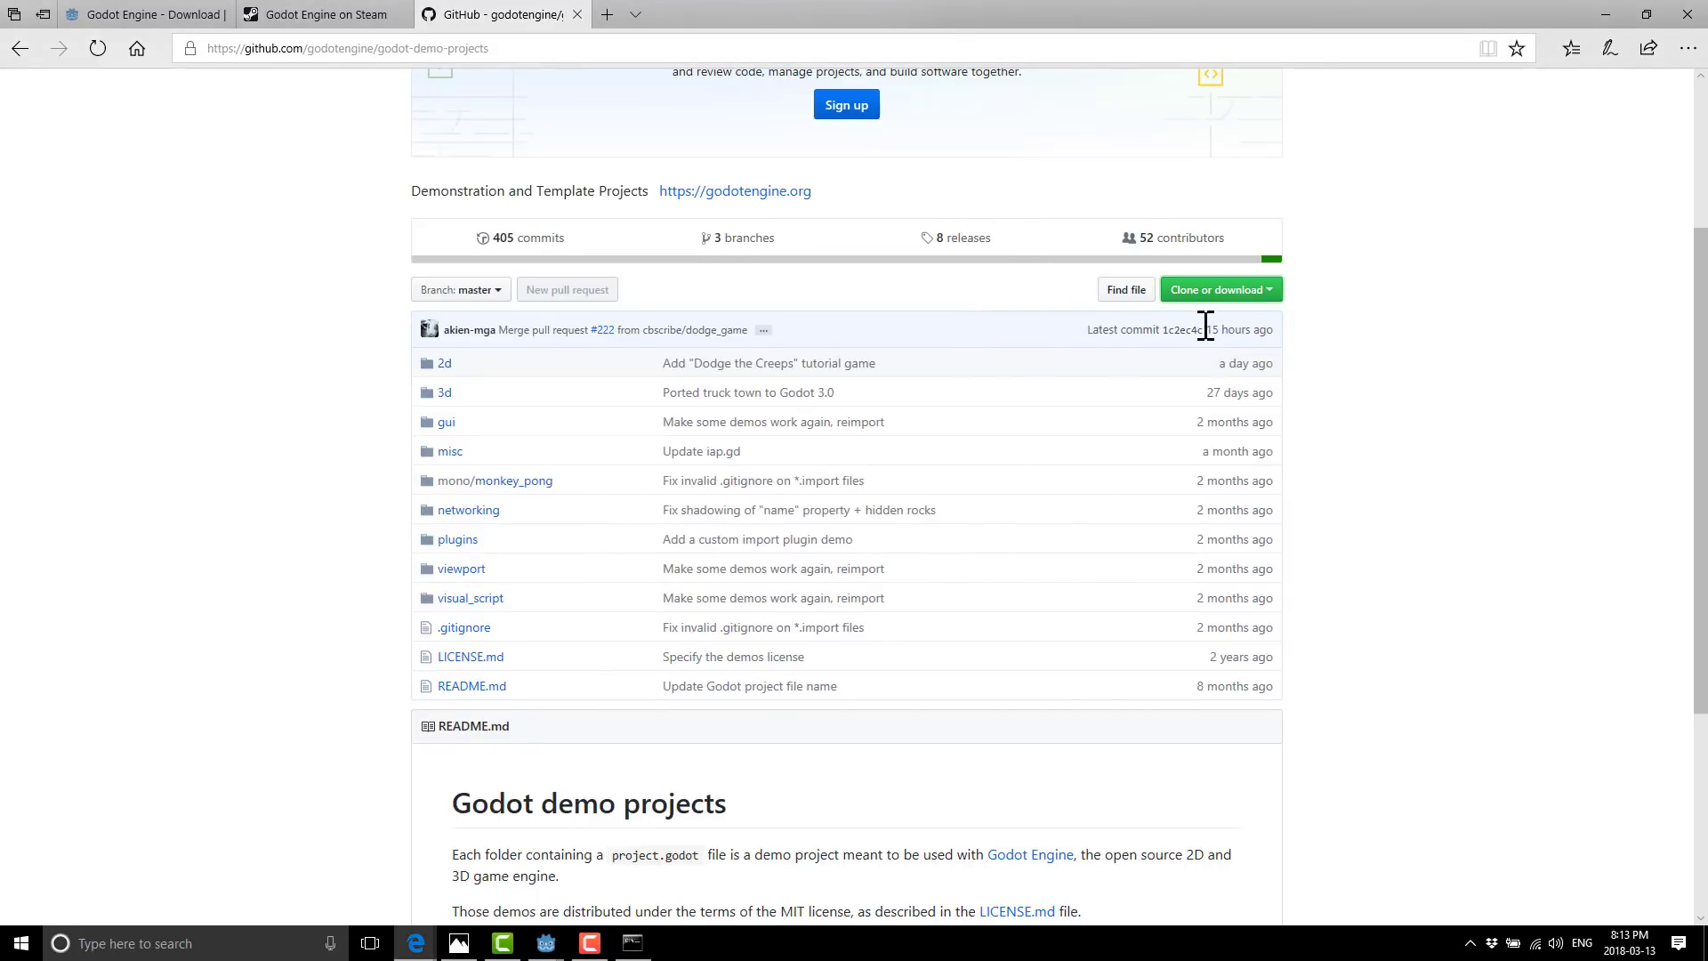
{"action": "left_click", "coordinate": [1219, 292]}
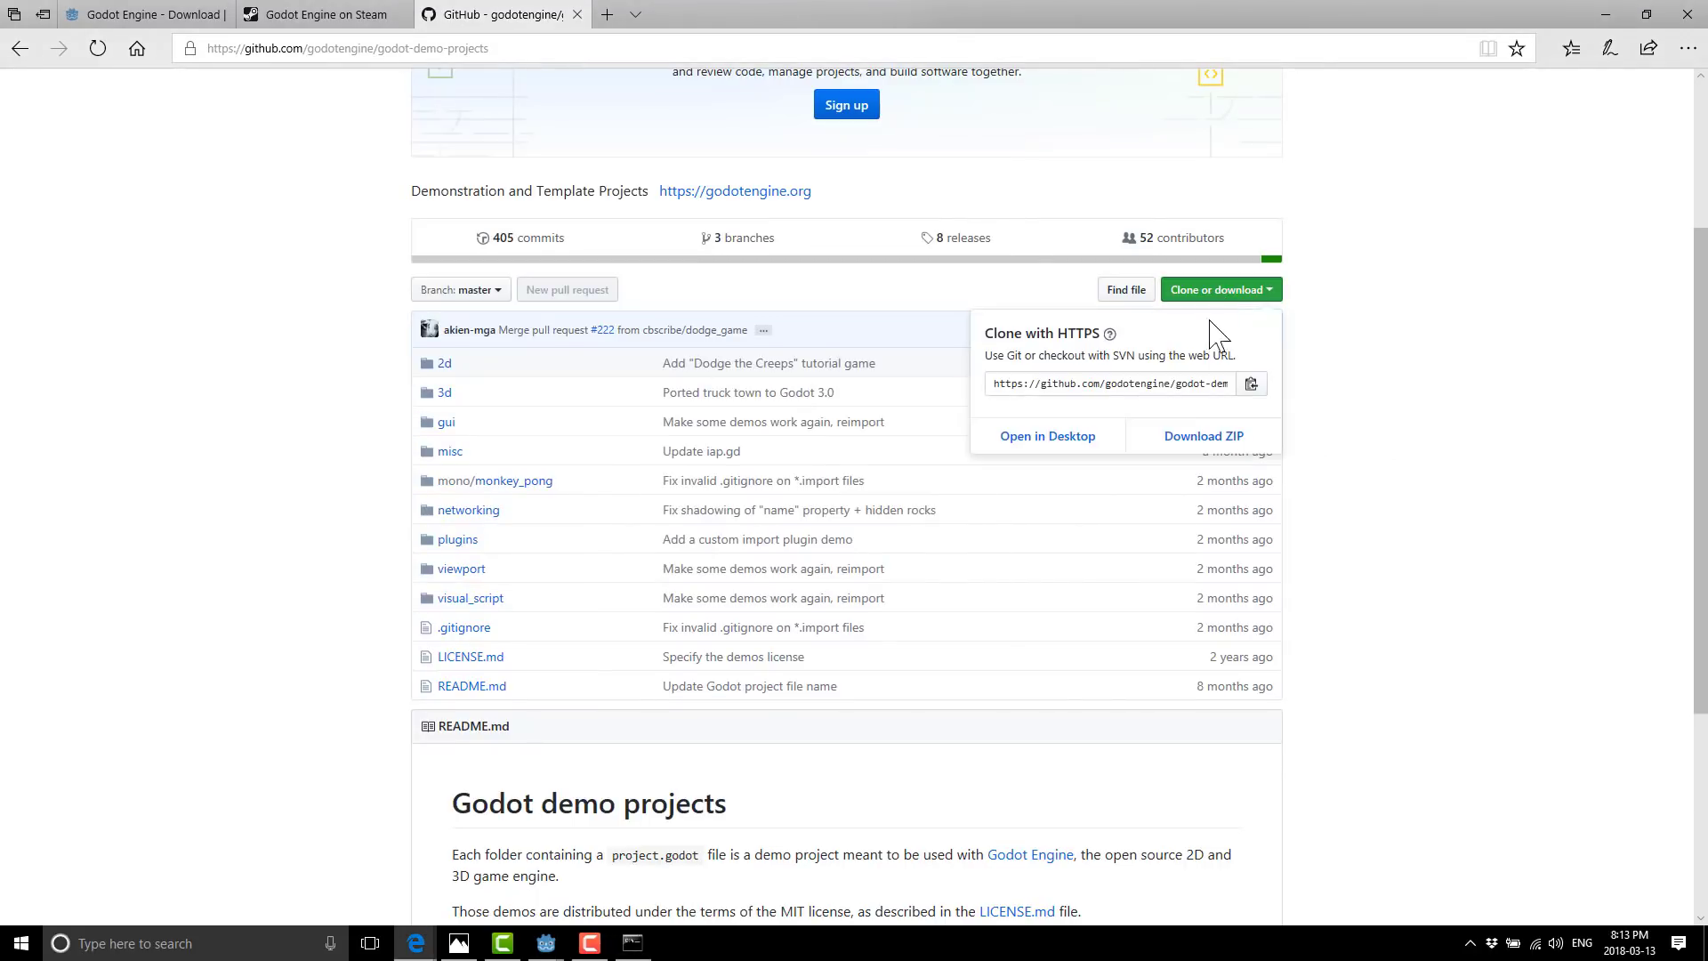
{"action": "left_click", "coordinate": [1210, 438]}
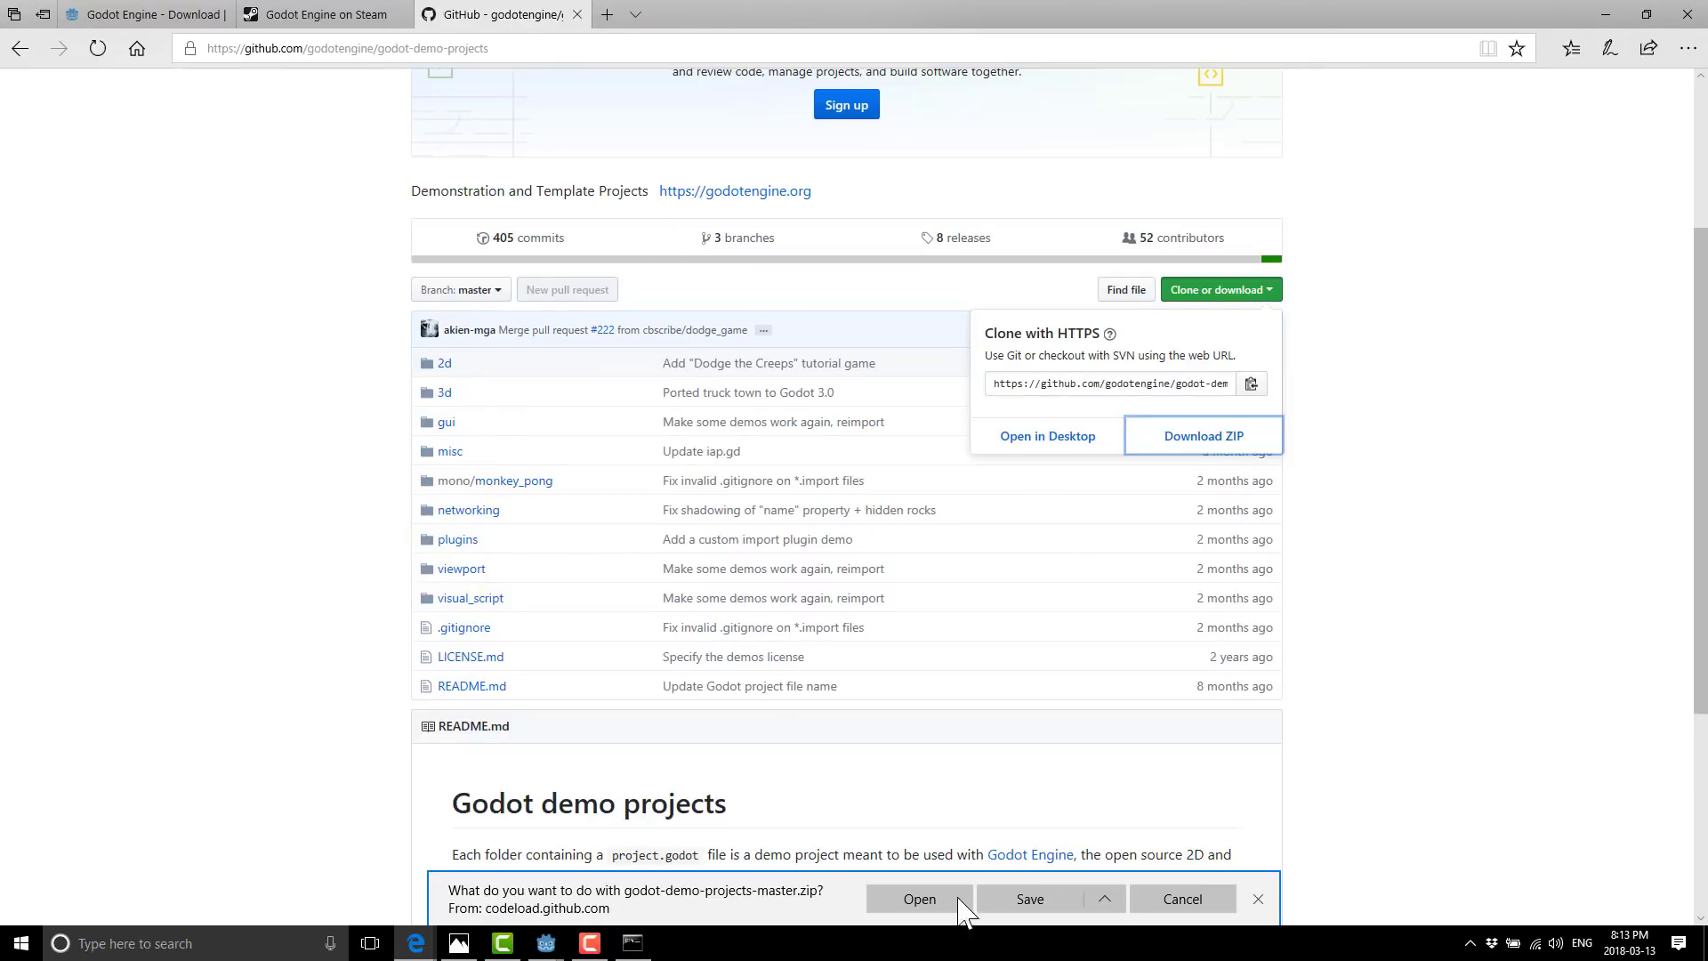
{"action": "left_click", "coordinate": [912, 900]}
{"action": "left_click", "coordinate": [1188, 899]}
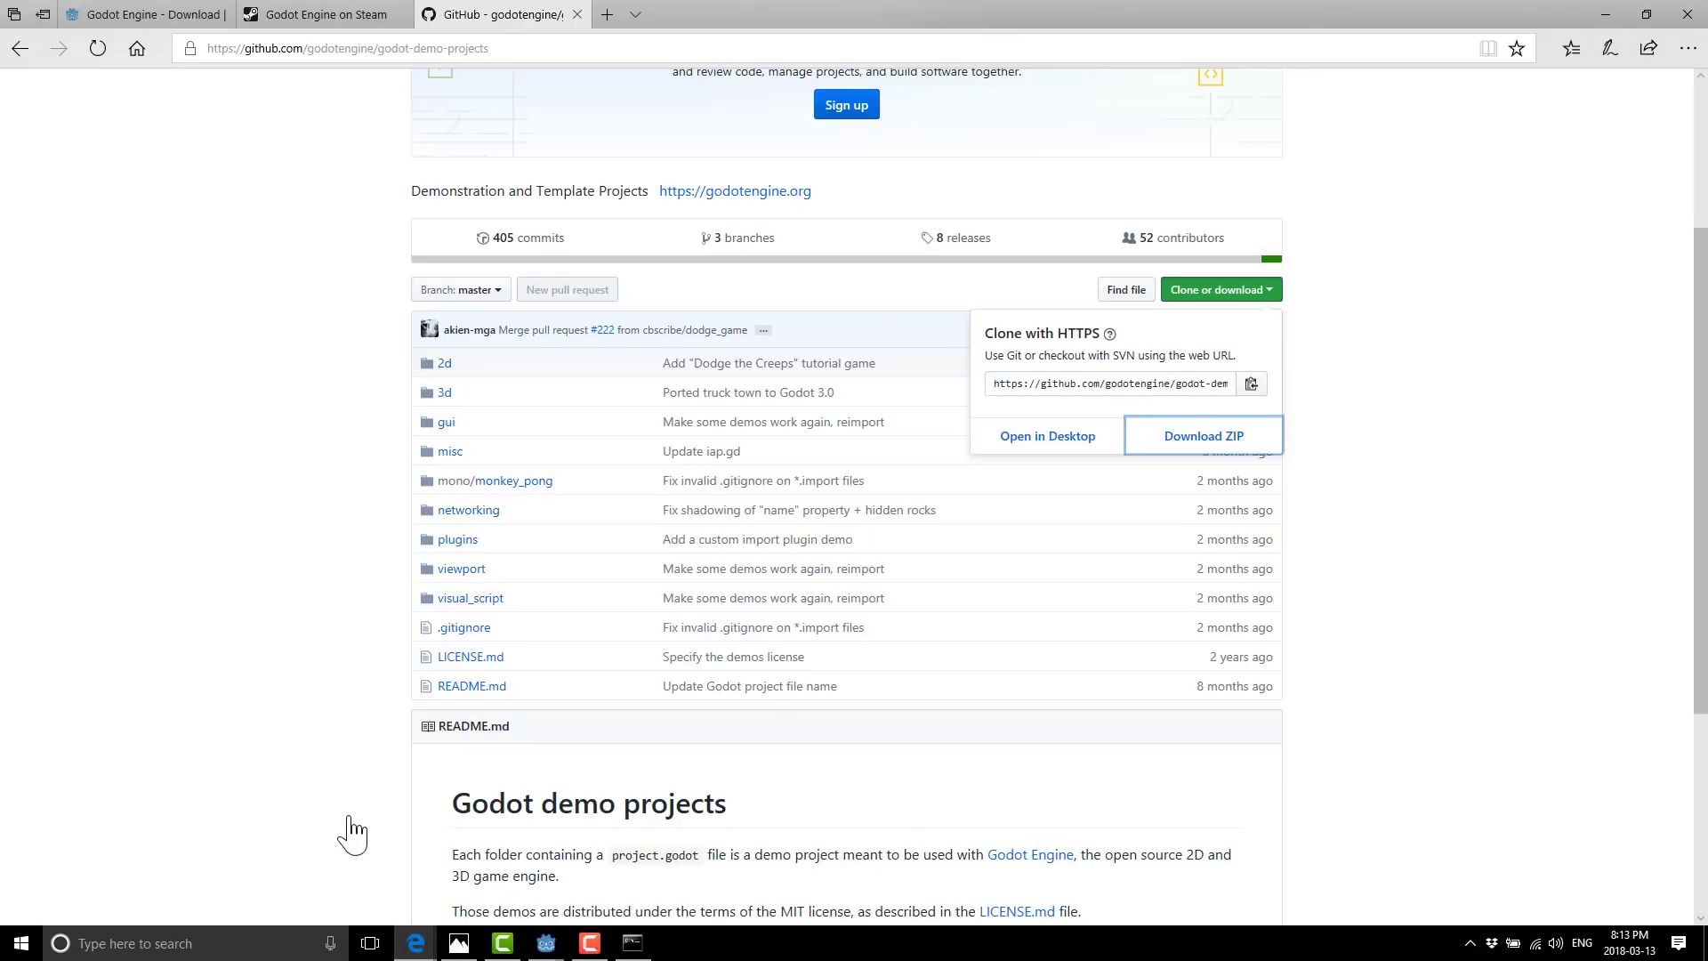
Open the c:\temp folder in File Explorer and look through the contents of its godot-demo-projects folder.
{"action": "key", "text": "super"}
{"action": "type", "text": "c:\temp"}
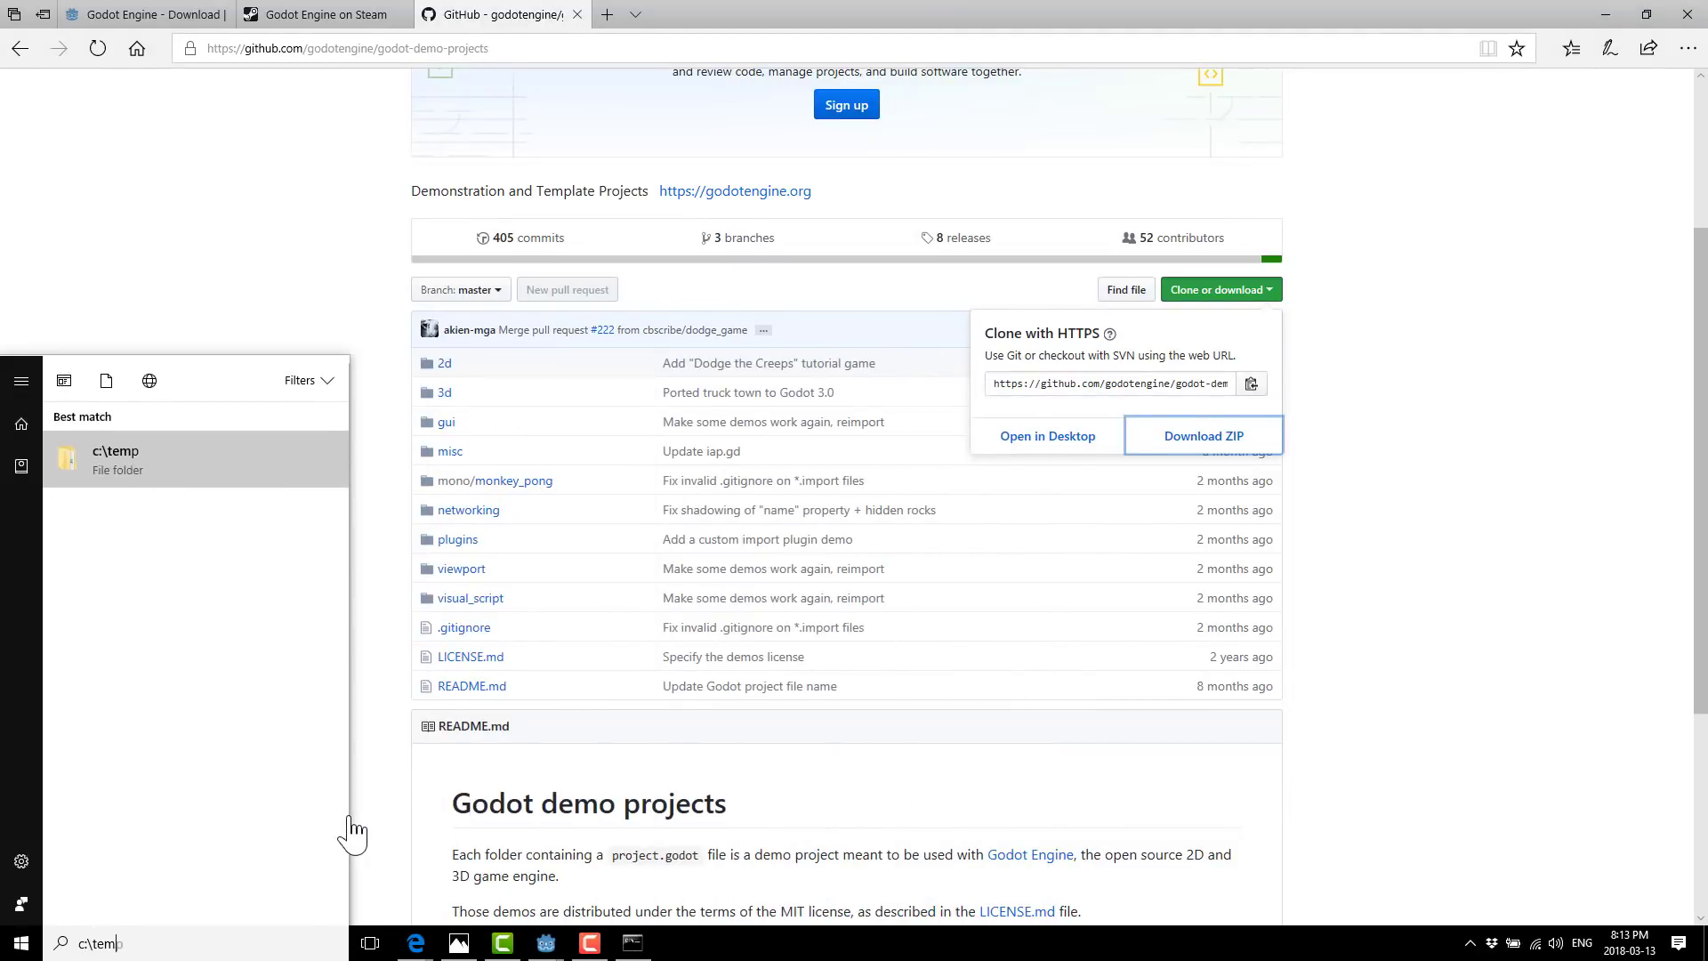
{"action": "key", "text": "Return"}
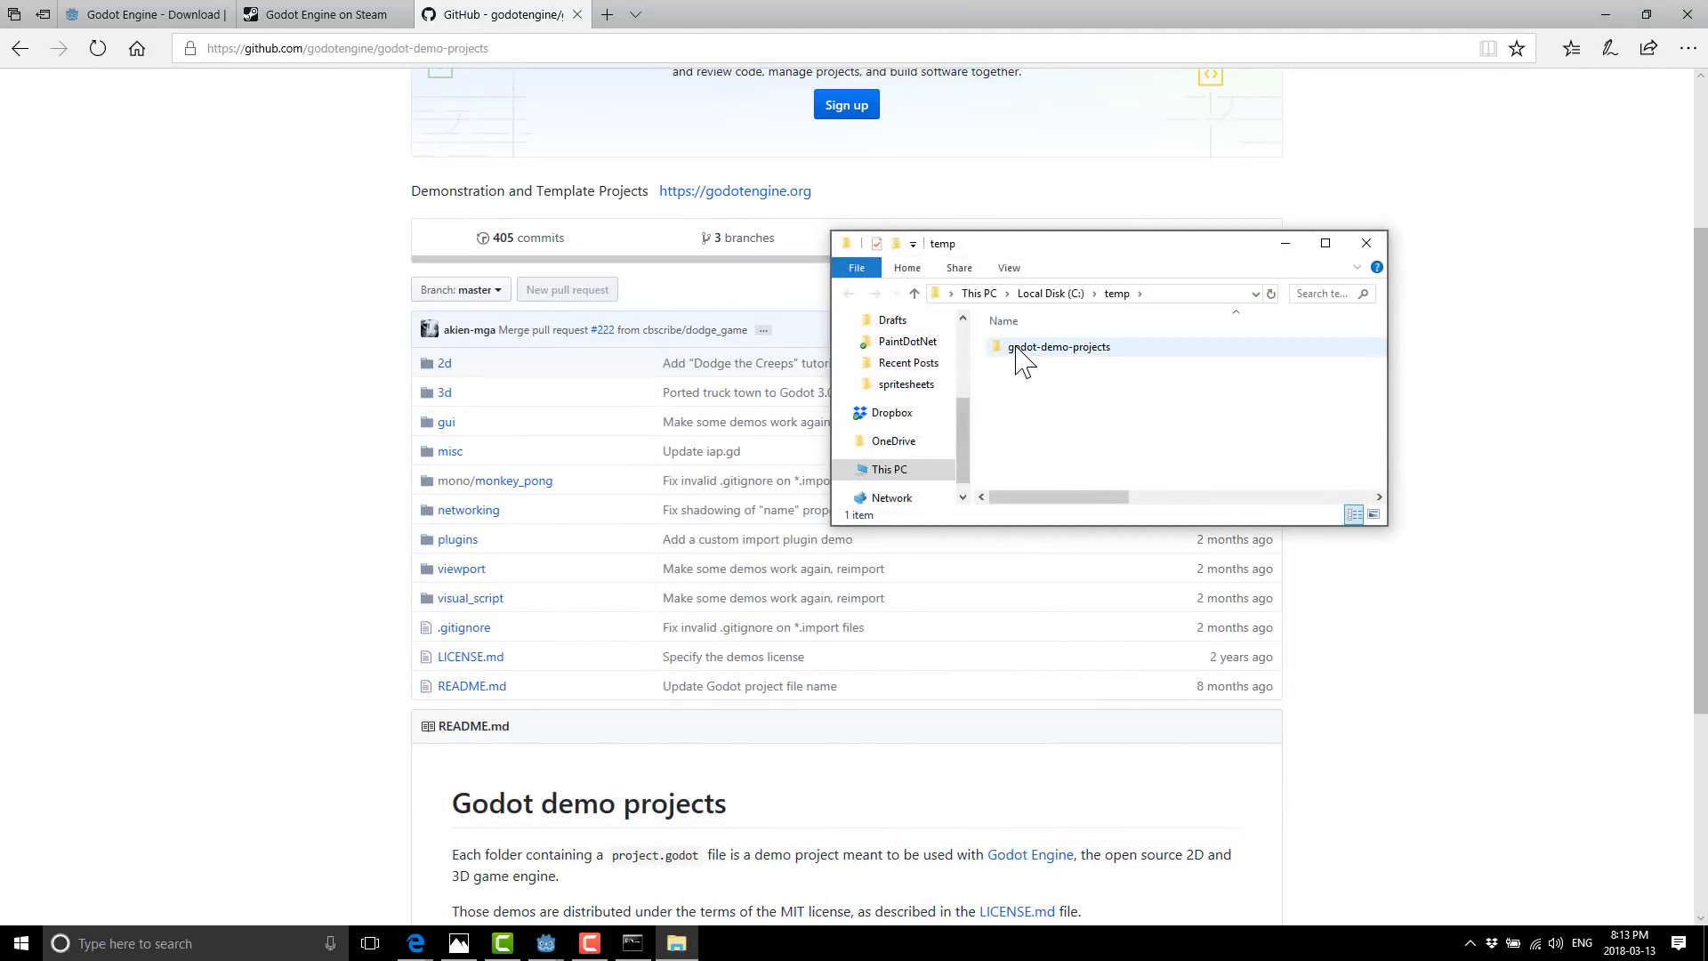
{"action": "double_click", "coordinate": [1023, 351]}
{"action": "scroll", "coordinate": [1099, 382], "scroll_direction": "down", "scroll_amount": 3}
{"action": "scroll", "coordinate": [1102, 391], "scroll_direction": "up", "scroll_amount": 3}
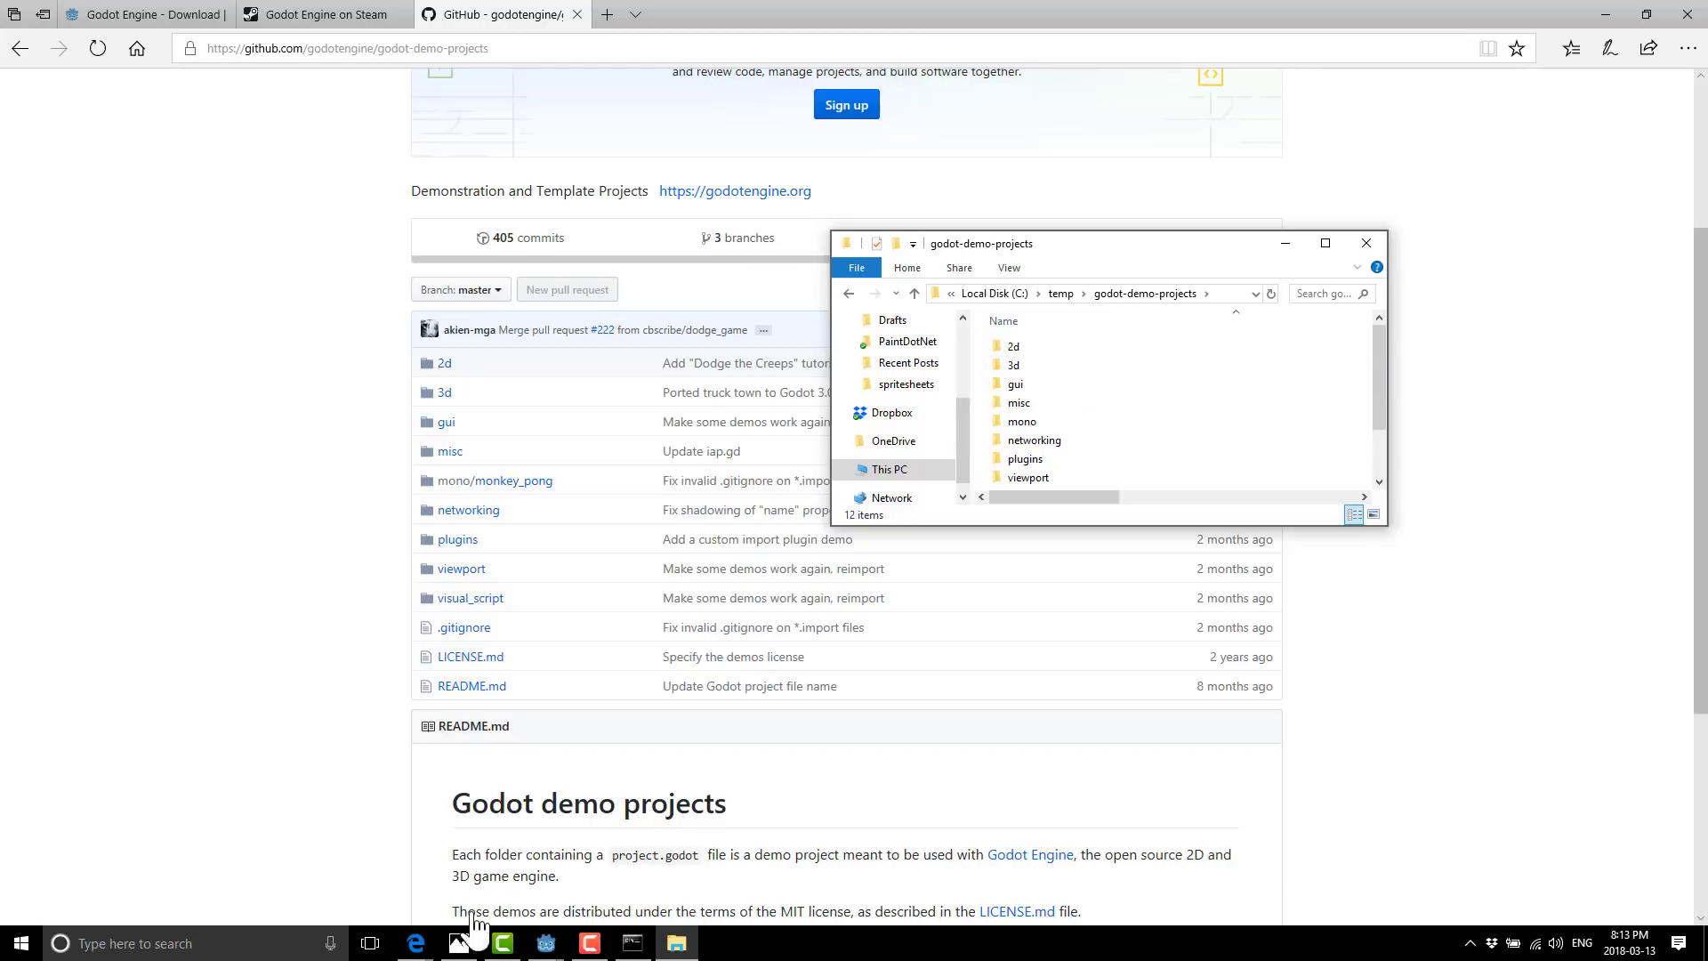
Switch to the Godot Project Manager, make its window taller and move it clear of the demo folder's file list.
{"action": "mouse_move", "coordinate": [572, 948]}
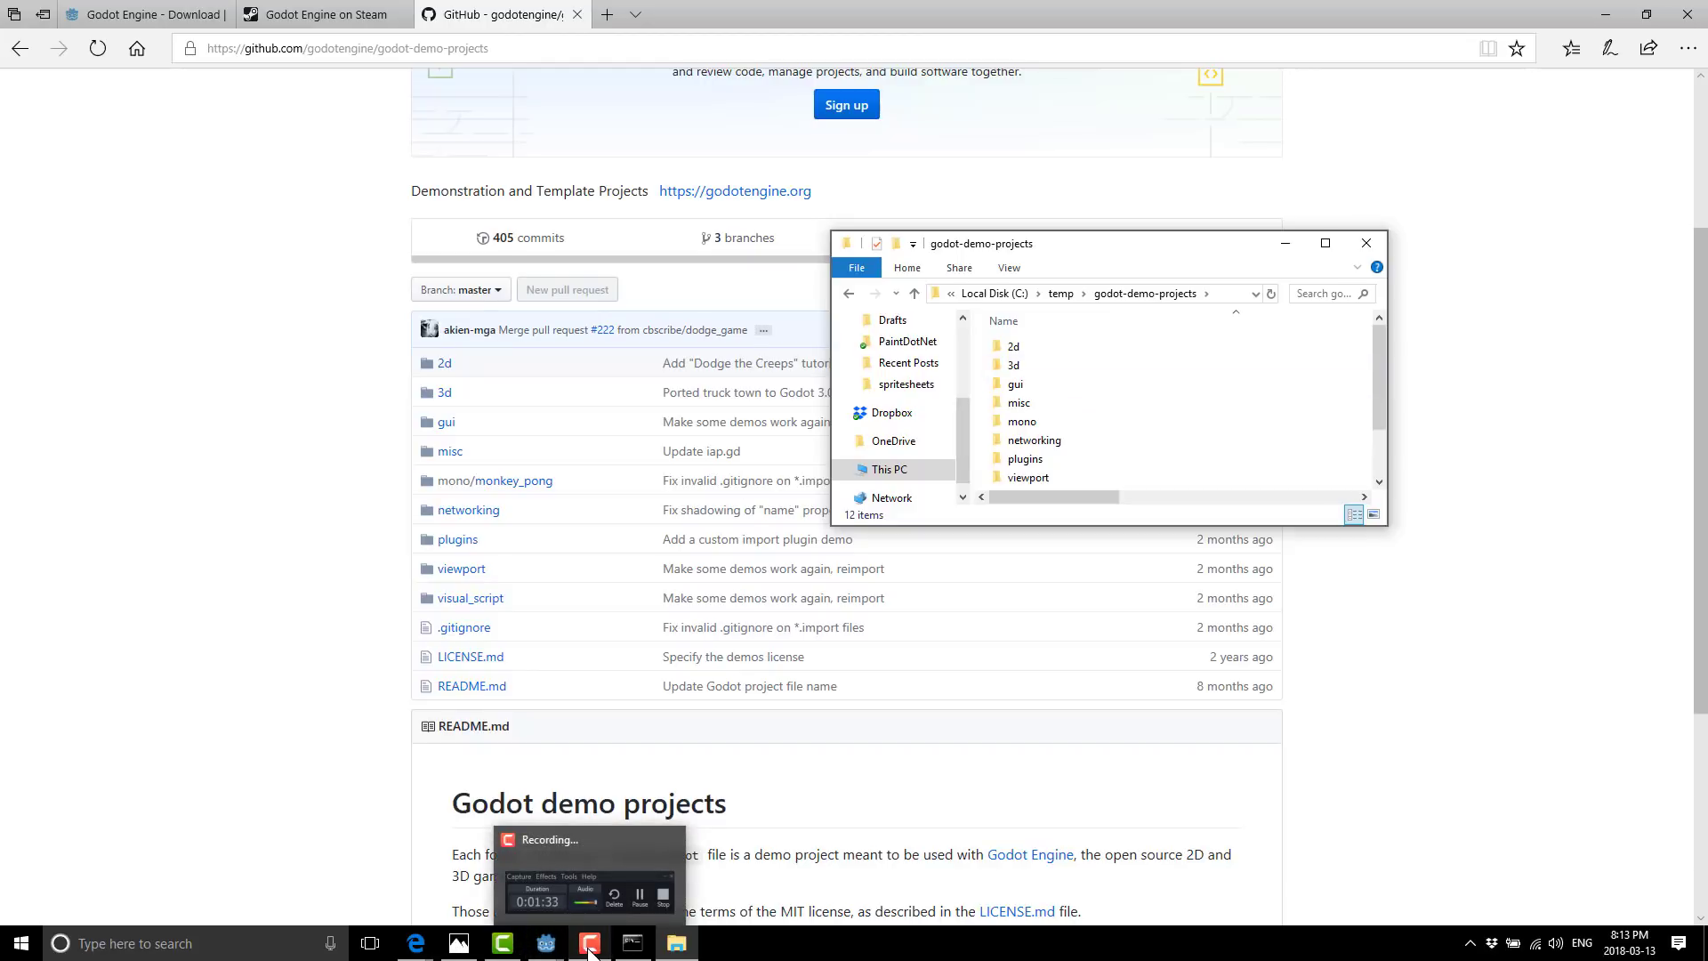
{"action": "left_click", "coordinate": [678, 881]}
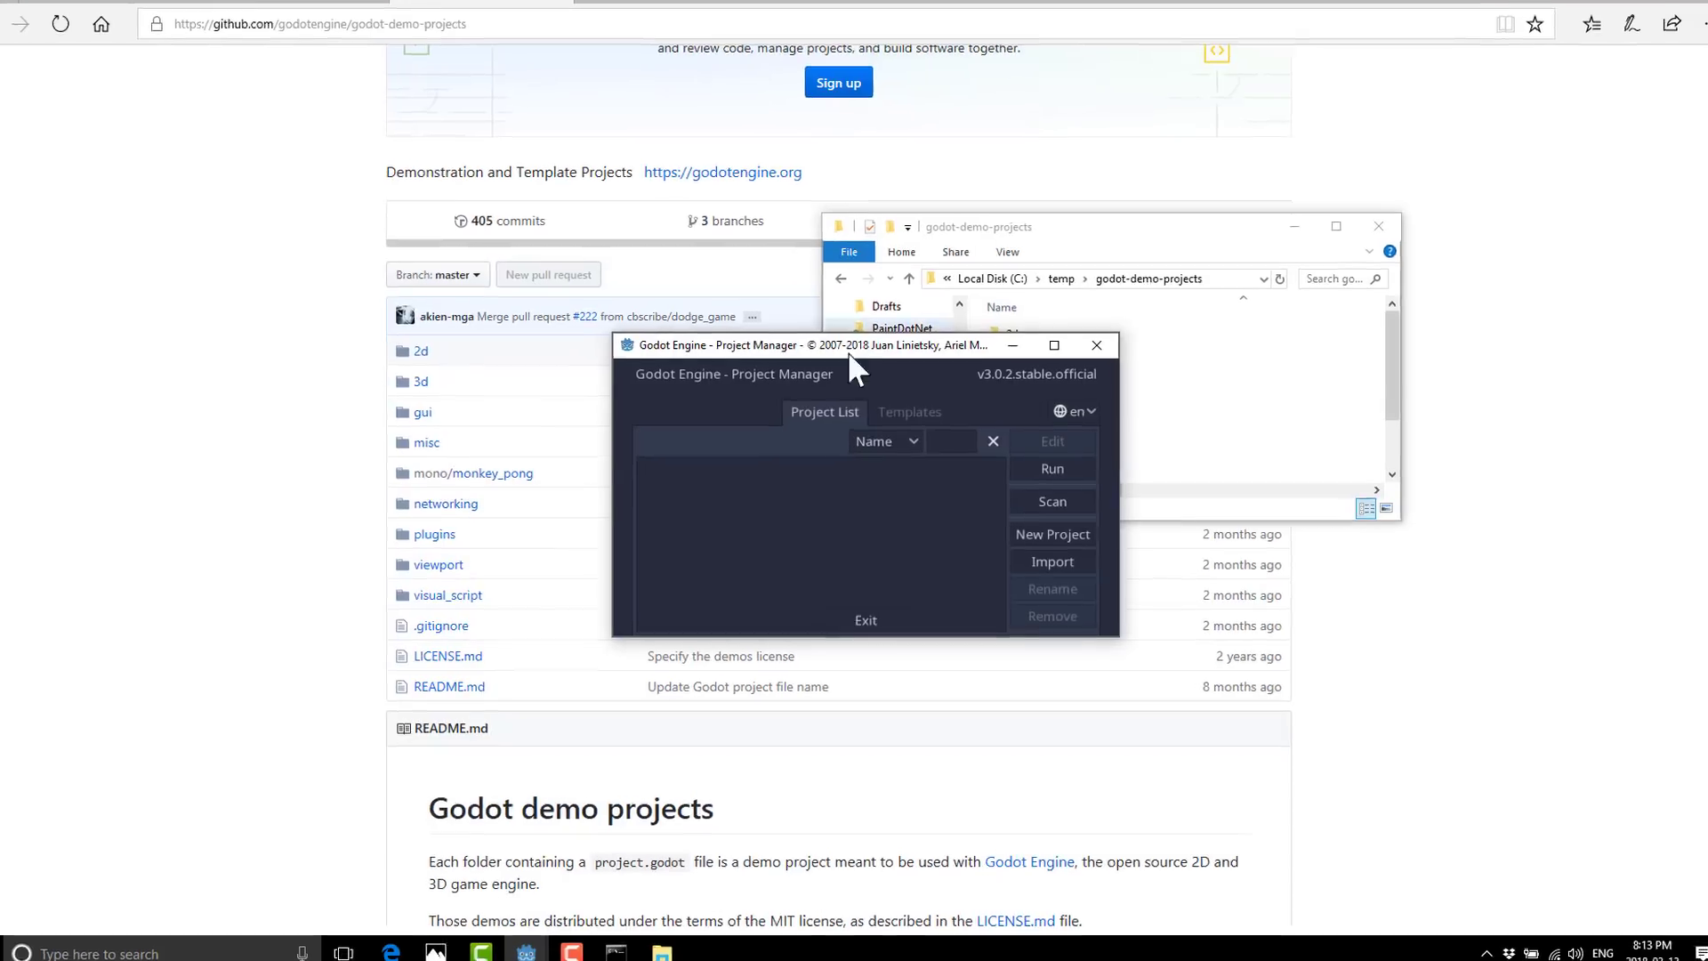
{"action": "left_click_drag", "start_coordinate": [972, 635], "coordinate": [998, 776]}
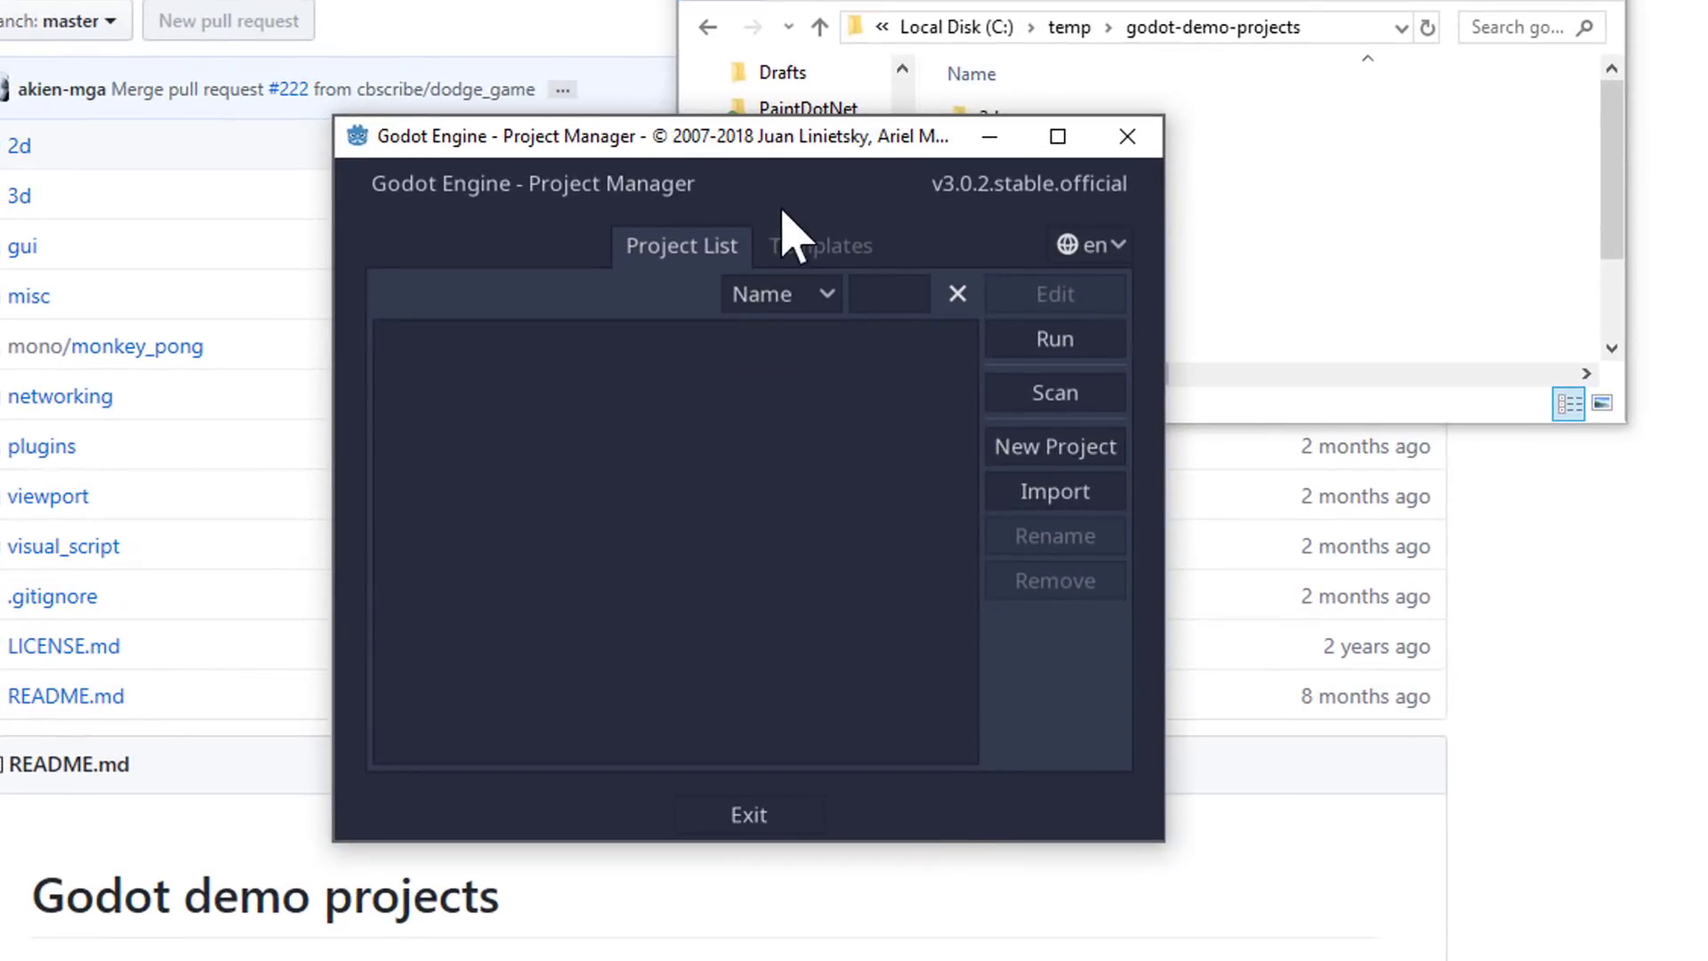
{"action": "left_click_drag", "start_coordinate": [668, 138], "coordinate": [403, 0]}
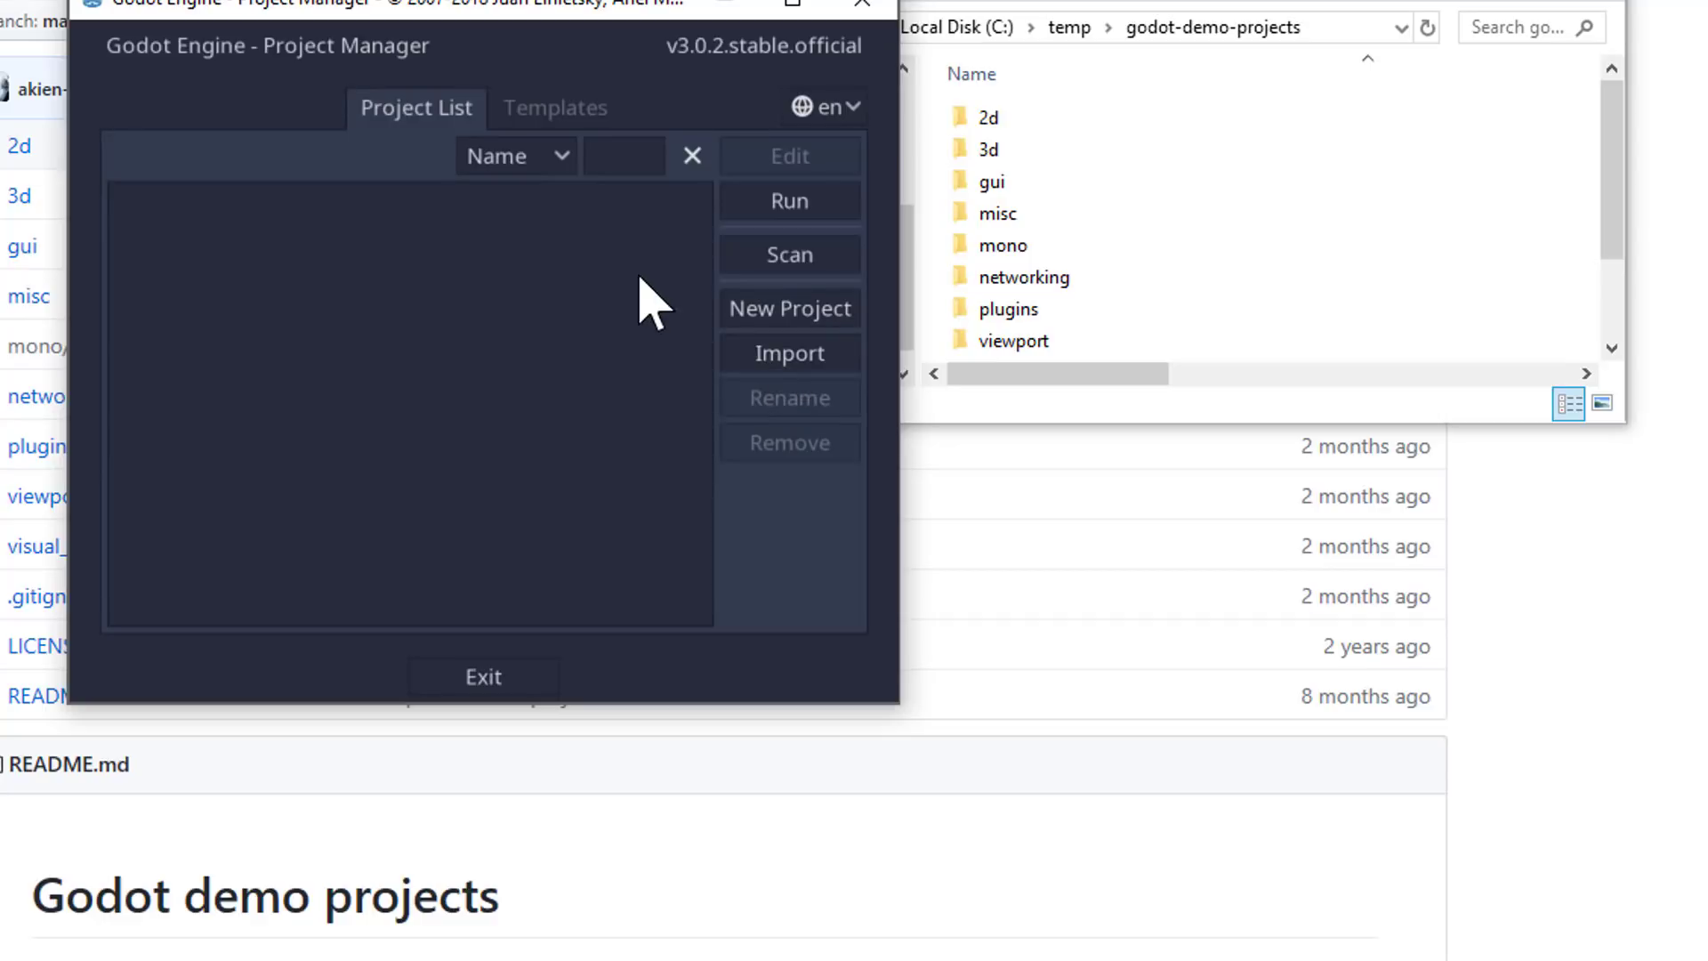
Look through the Project Manager's available interface languages and keep English [en].
{"action": "left_click", "coordinate": [835, 111]}
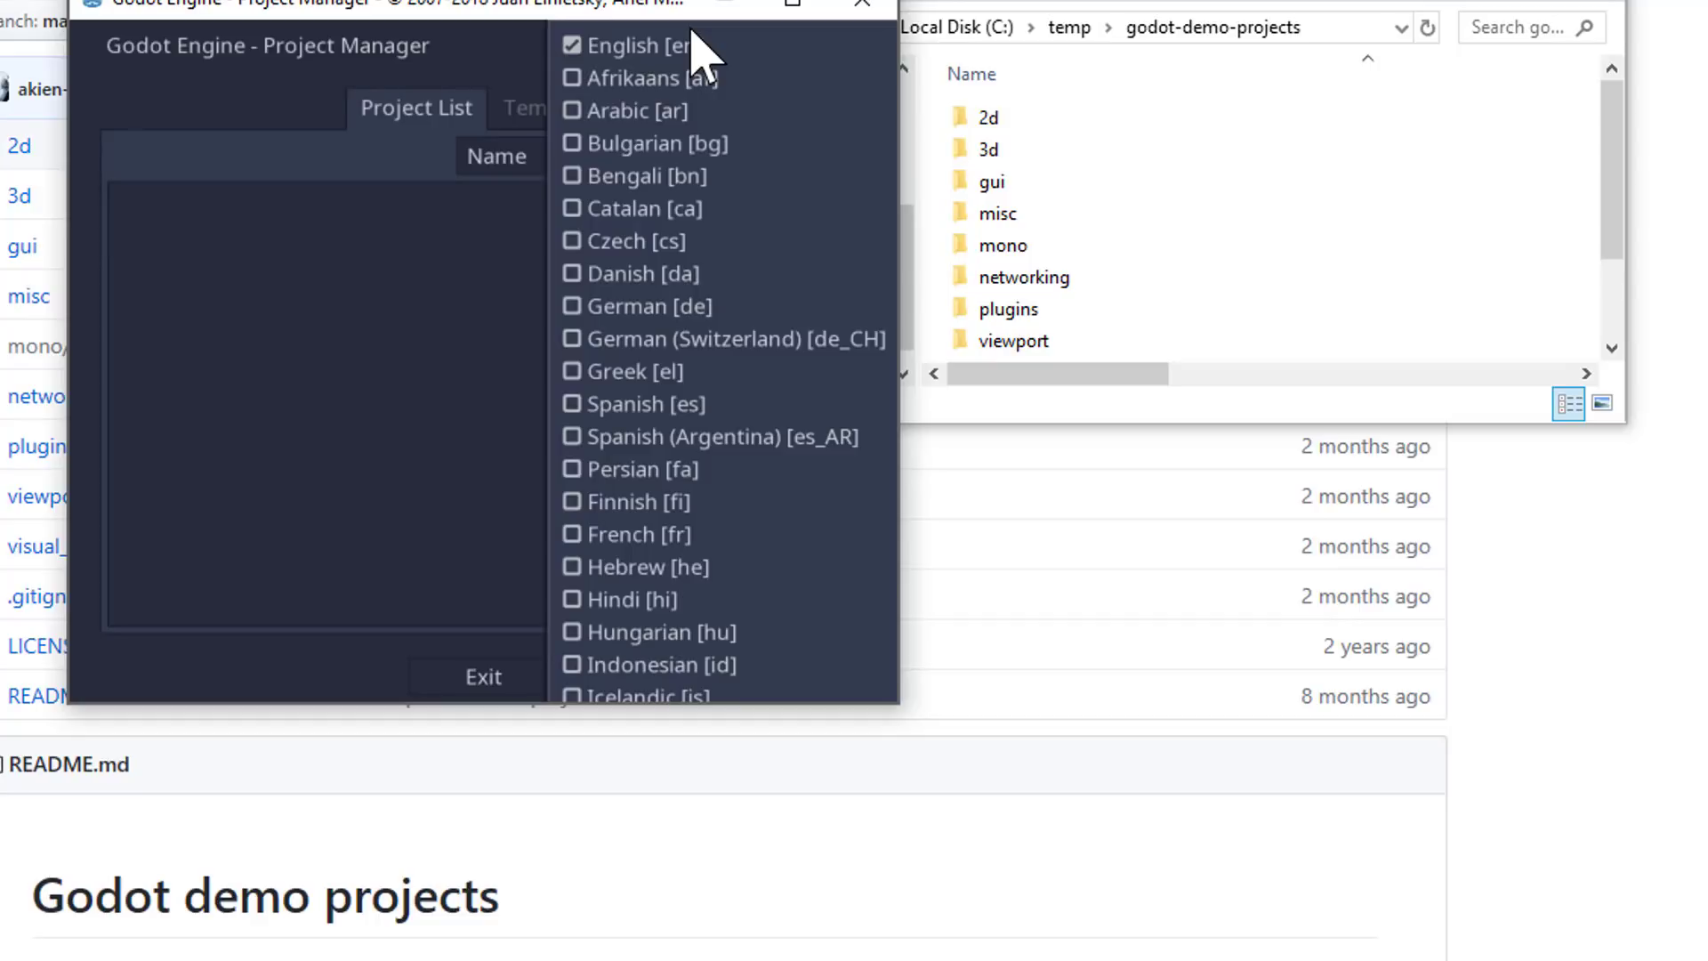
{"action": "scroll", "coordinate": [721, 405], "scroll_direction": "down", "scroll_amount": 7}
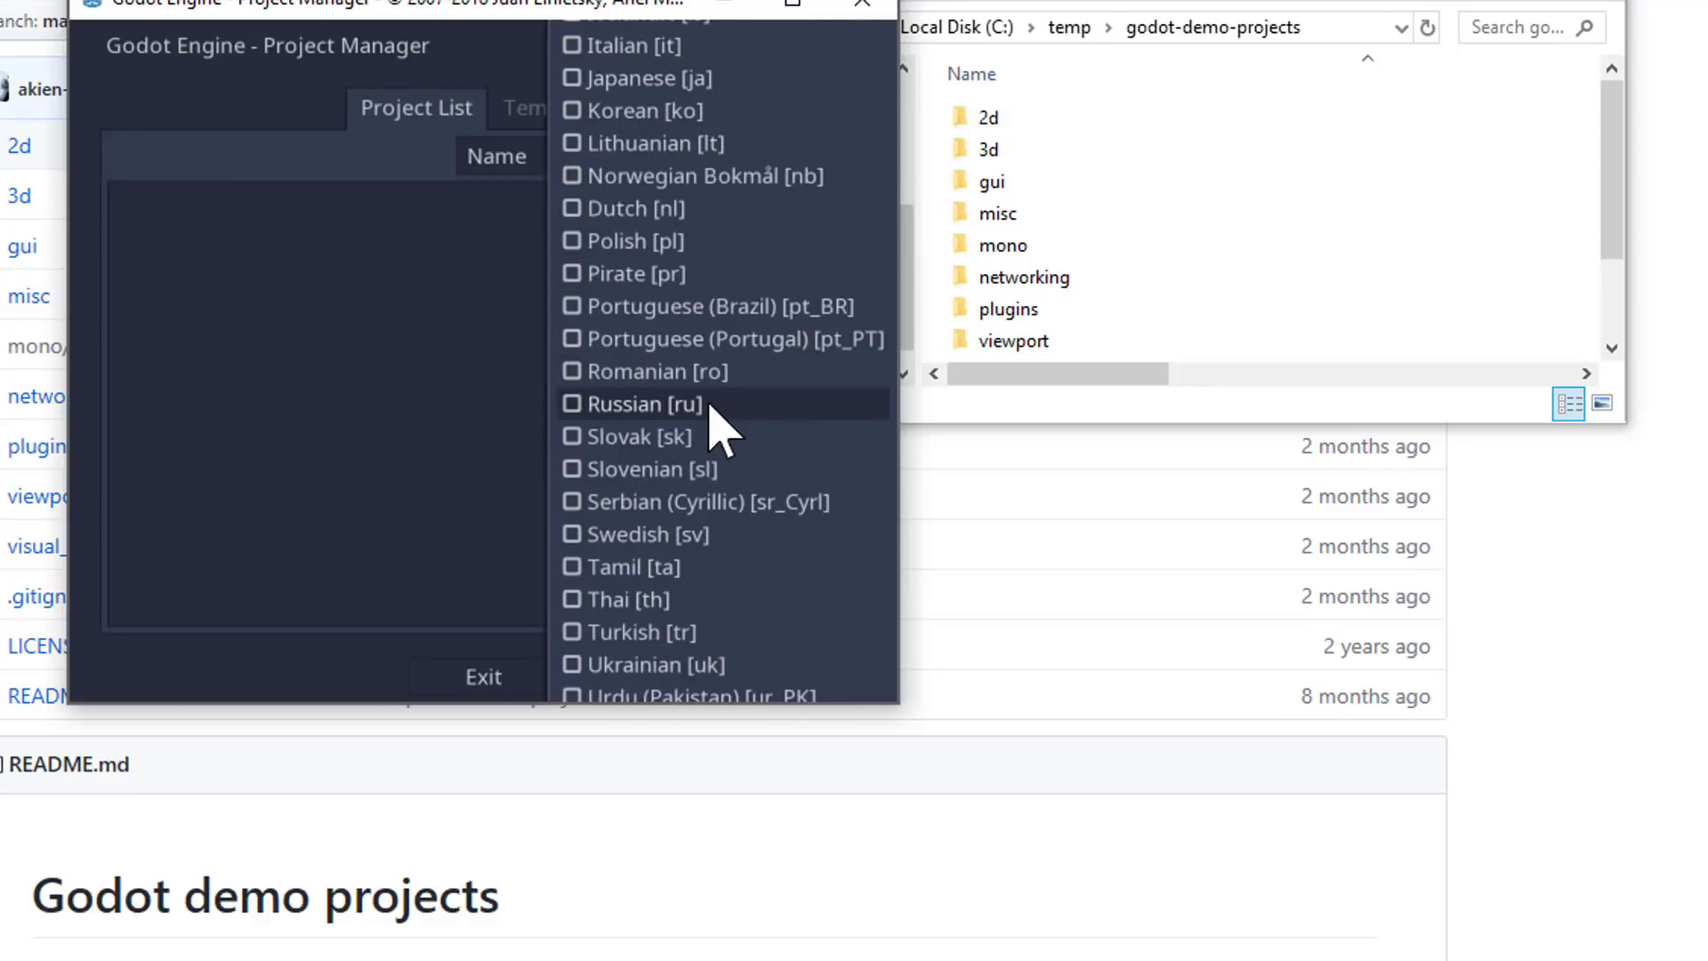
{"action": "scroll", "coordinate": [721, 418], "scroll_direction": "down", "scroll_amount": 2}
{"action": "scroll", "coordinate": [720, 418], "scroll_direction": "up", "scroll_amount": 8}
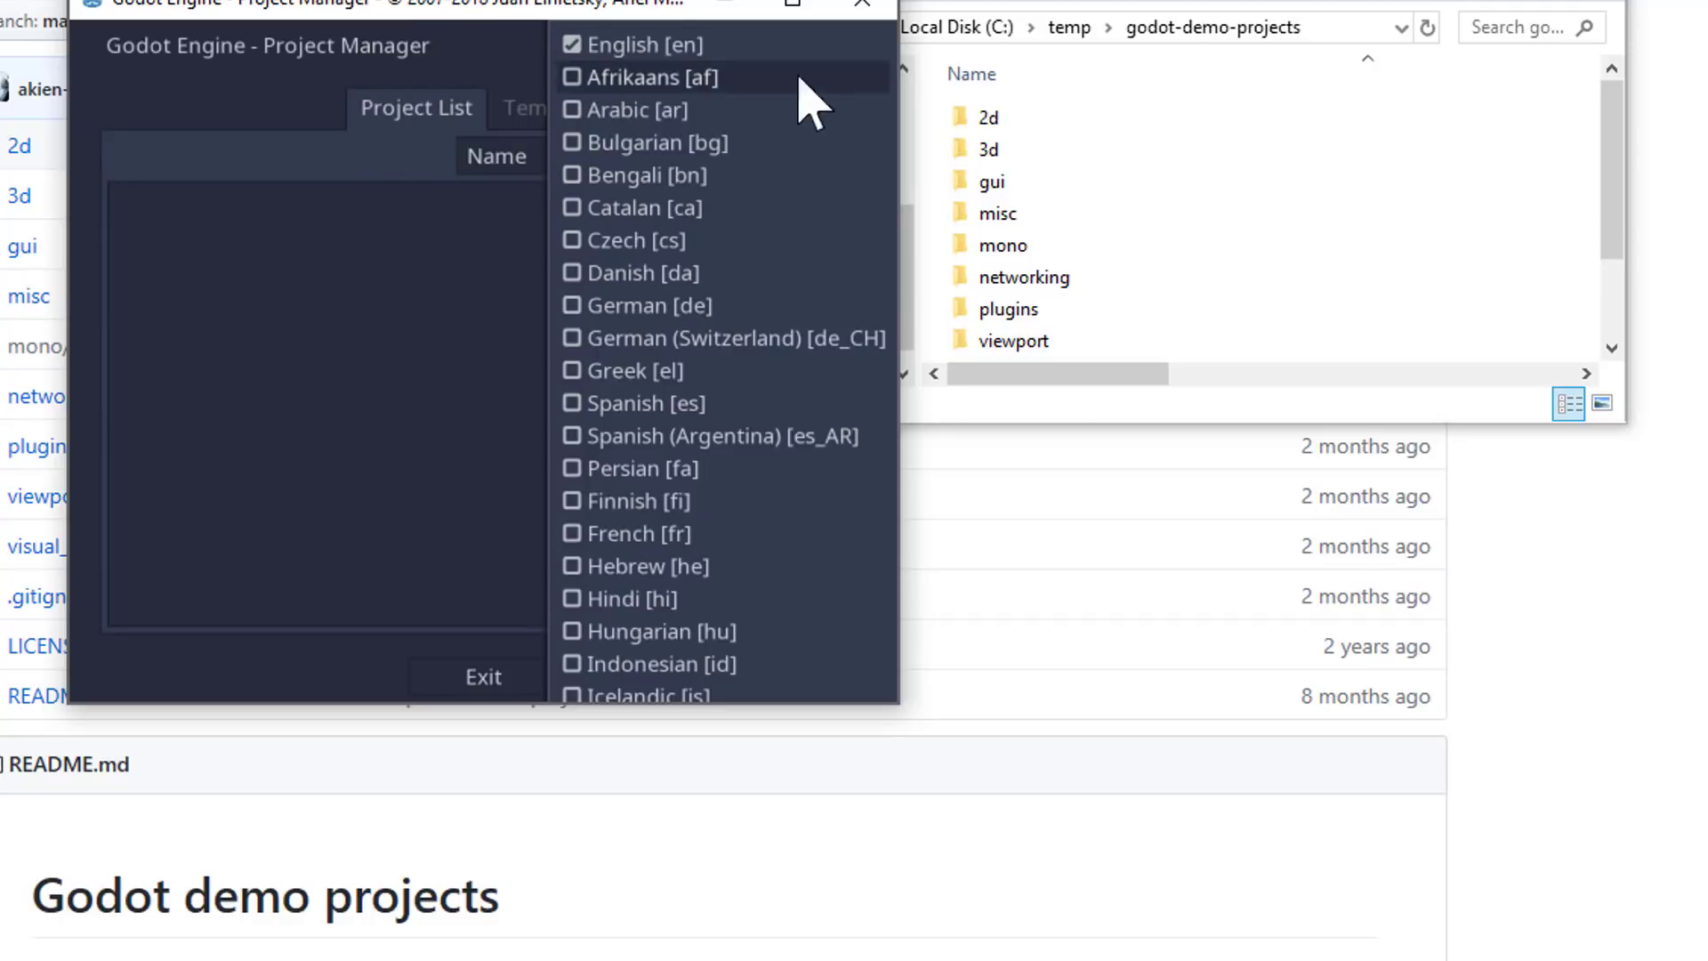
{"action": "left_click", "coordinate": [623, 45]}
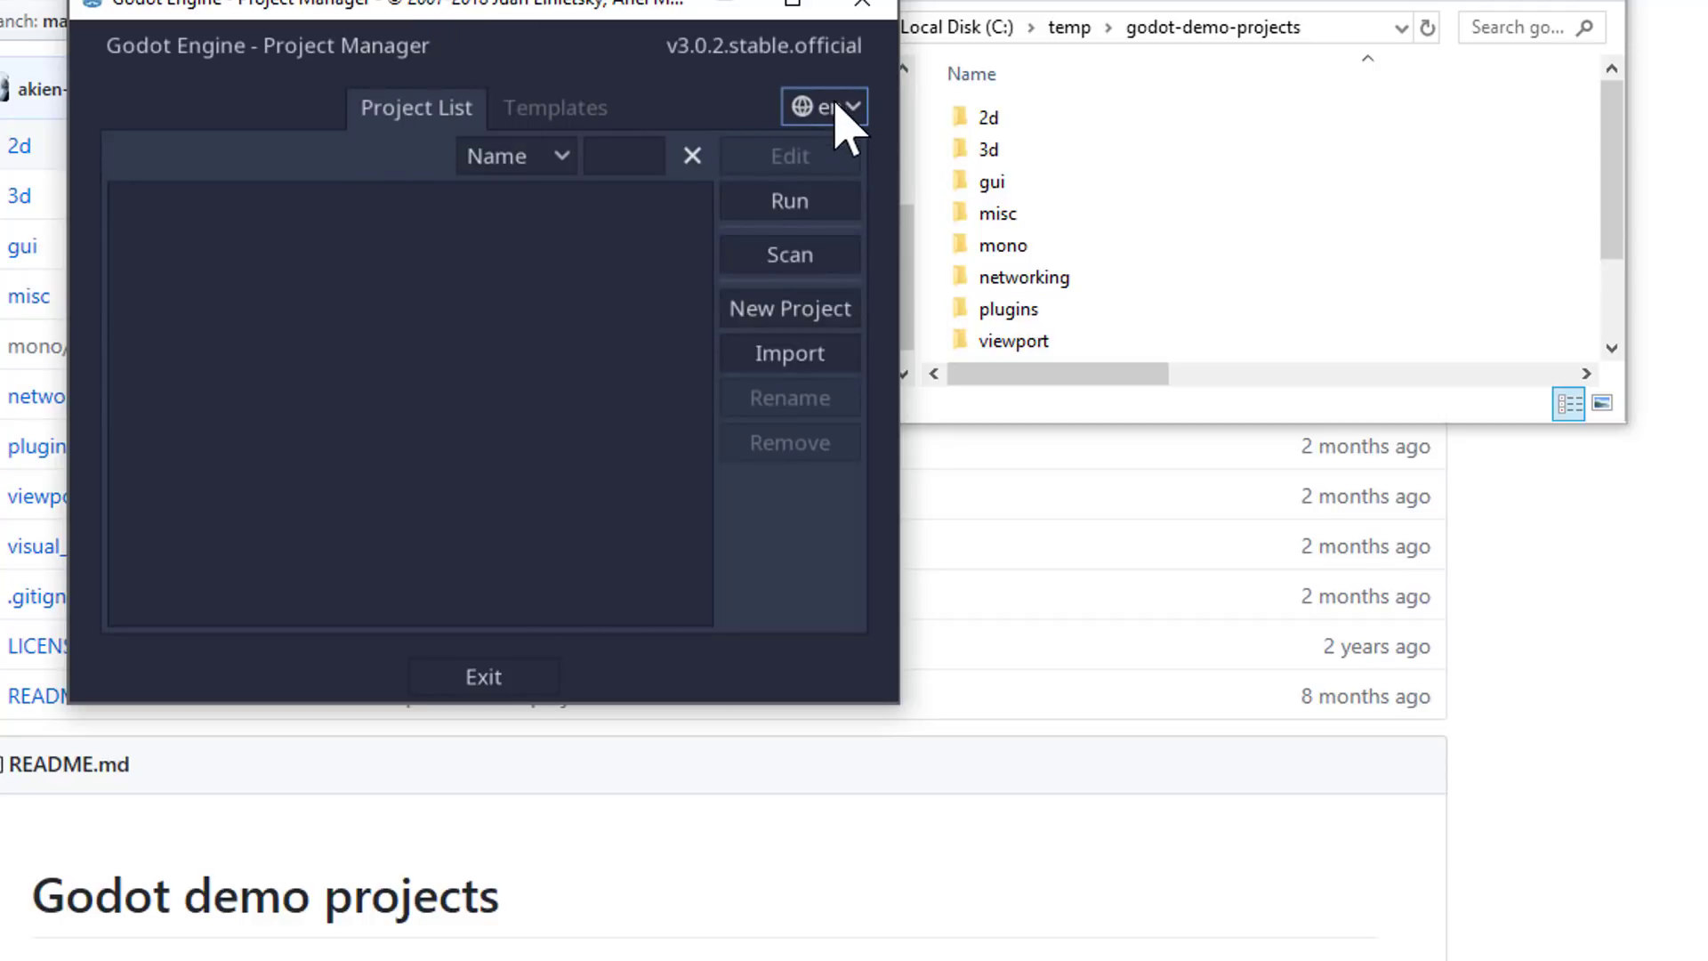
Start importing an existing project with c:\temp as the path, and browse to the godot-demo-projects/2d folder.
{"action": "left_click", "coordinate": [814, 358]}
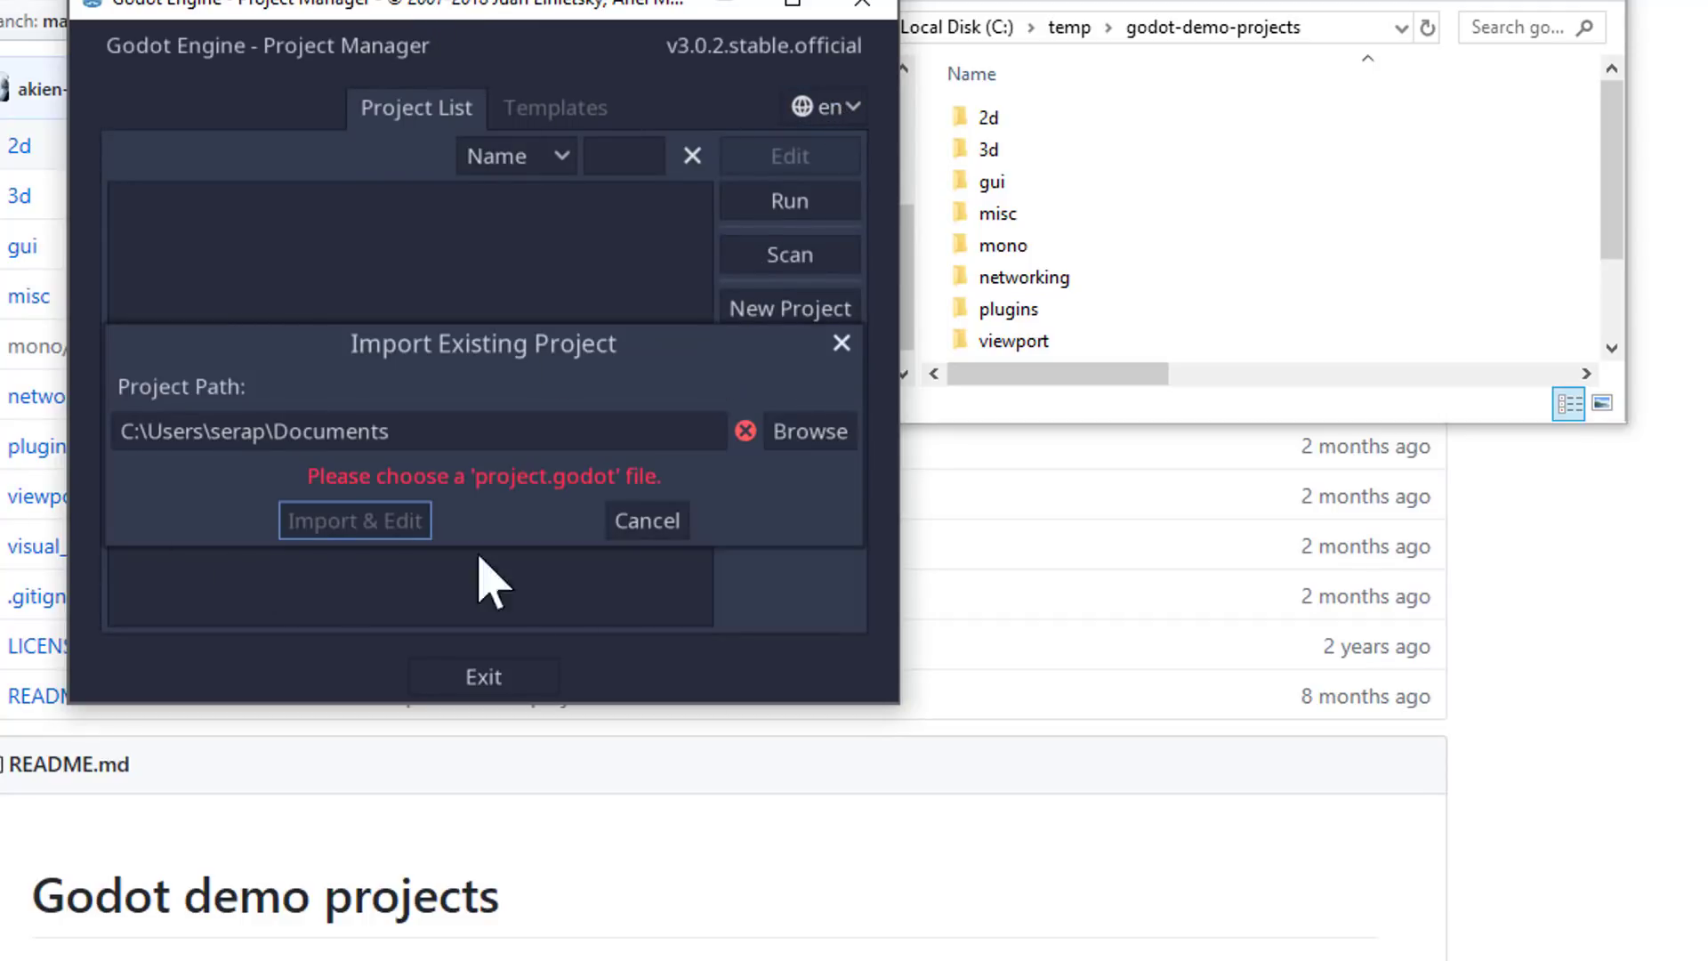
{"action": "double_click", "coordinate": [538, 431]}
{"action": "type", "text": "c:\temp"}
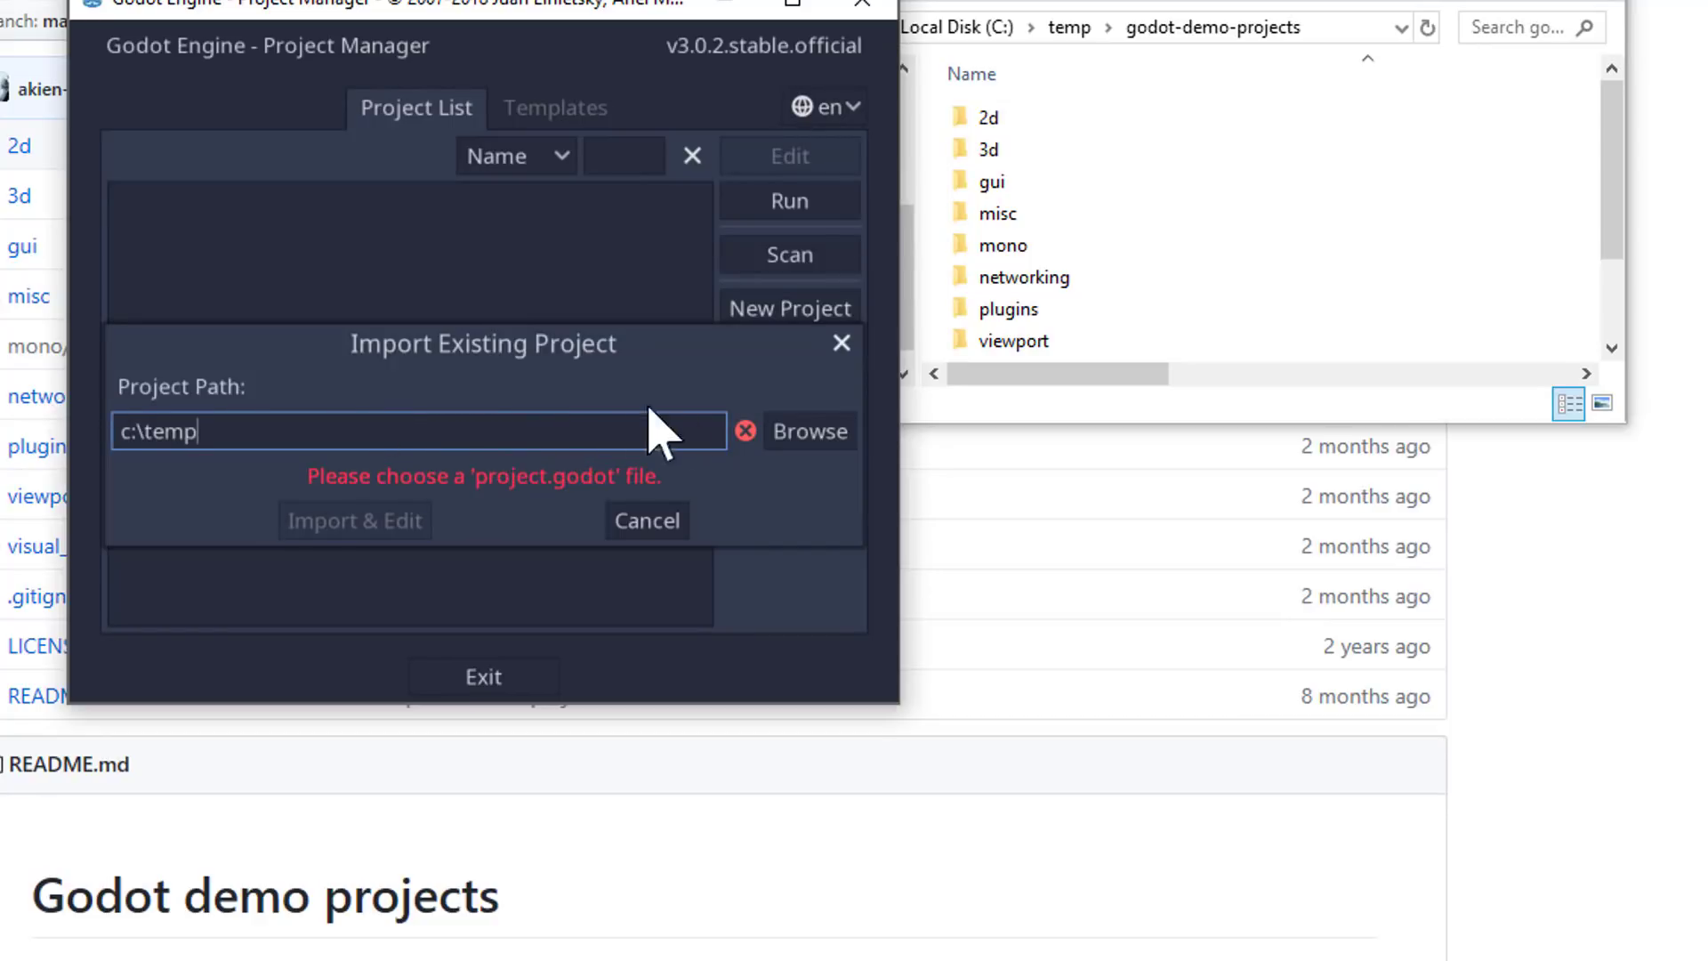
{"action": "left_click", "coordinate": [826, 440]}
{"action": "double_click", "coordinate": [313, 226]}
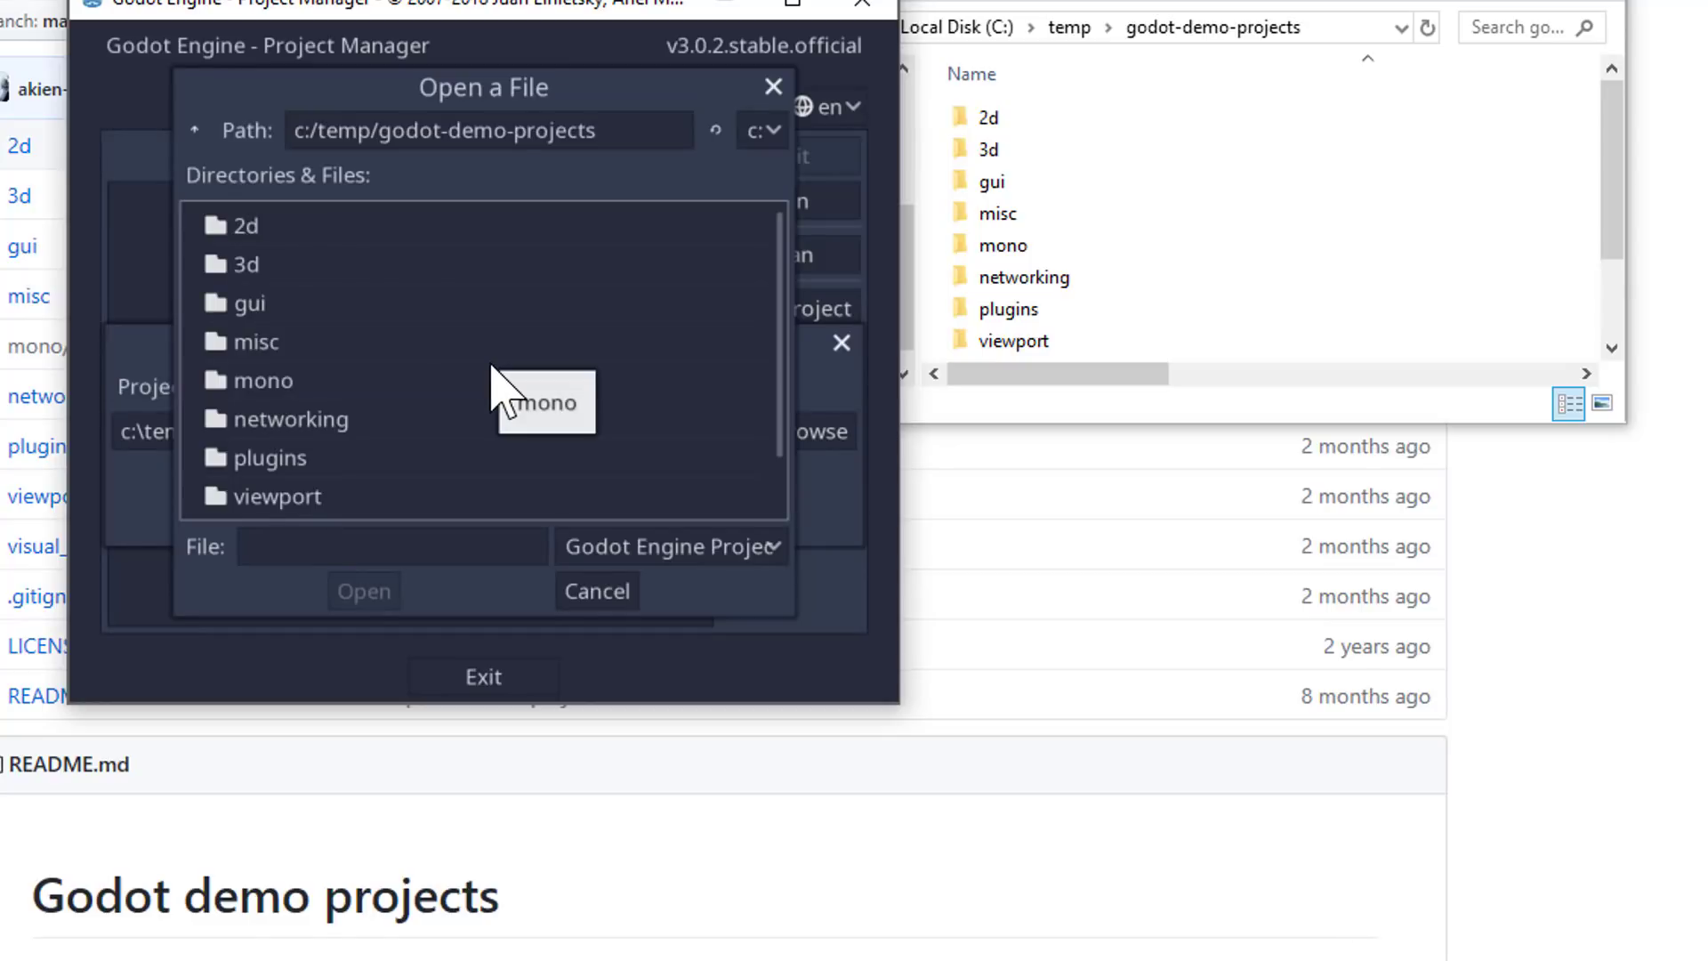
{"action": "double_click", "coordinate": [258, 226]}
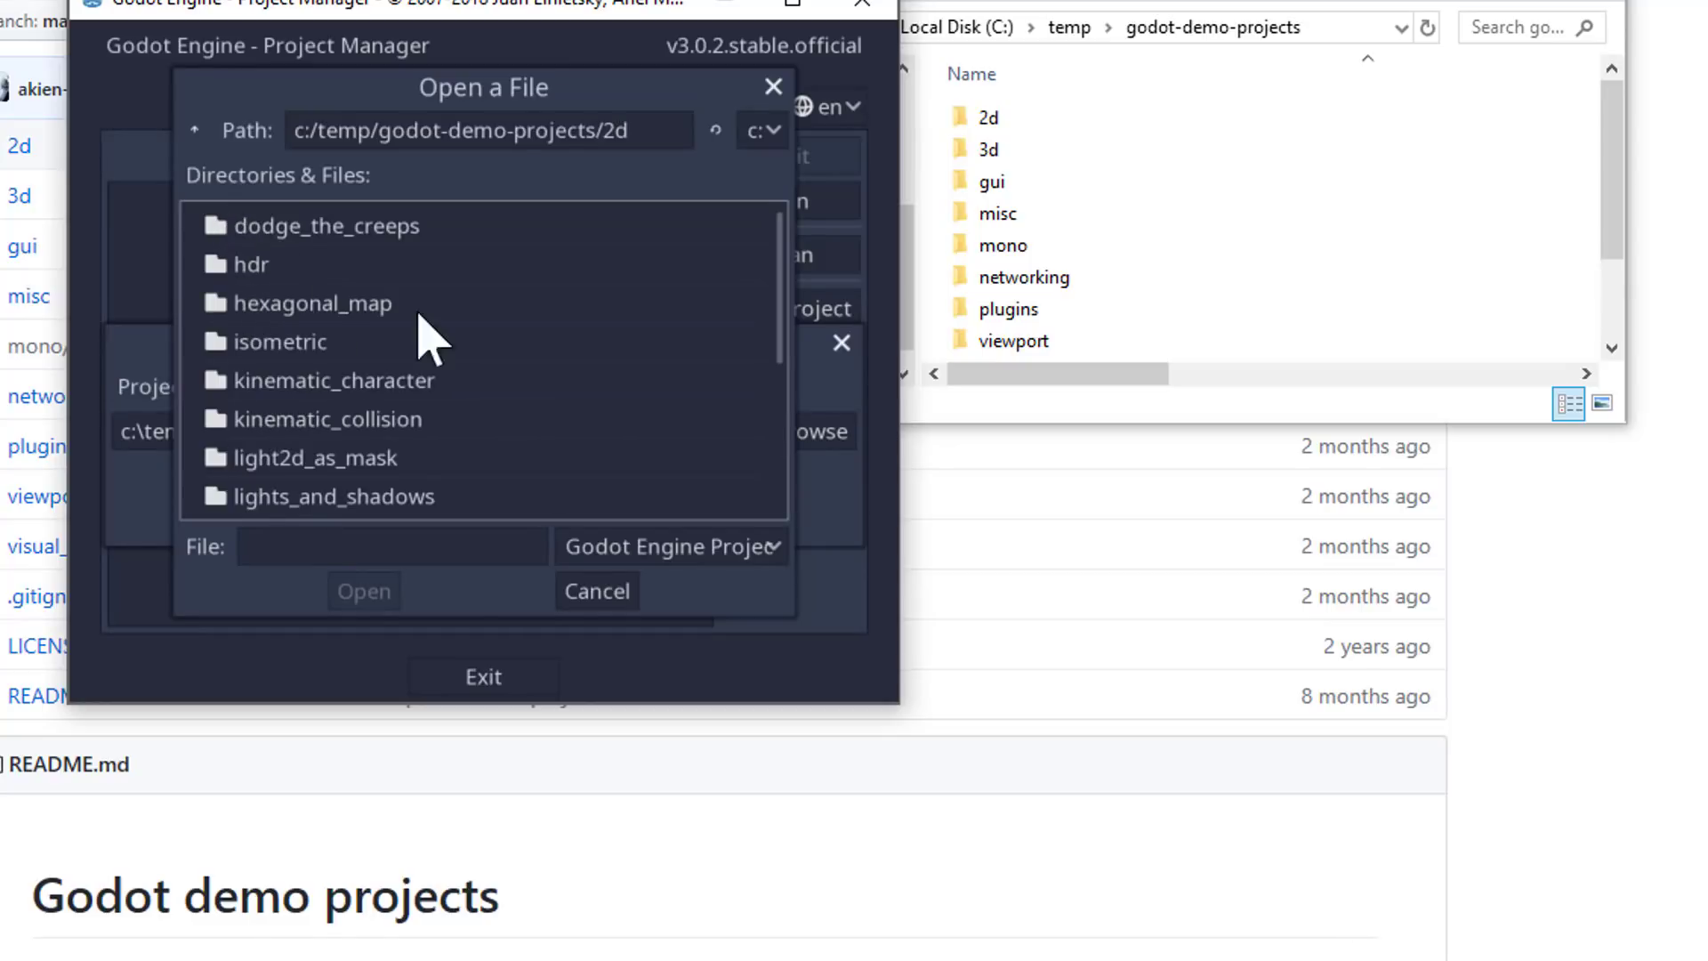
Choose project.godot from the isometric folder and import the project for editing.
{"action": "left_click", "coordinate": [283, 348]}
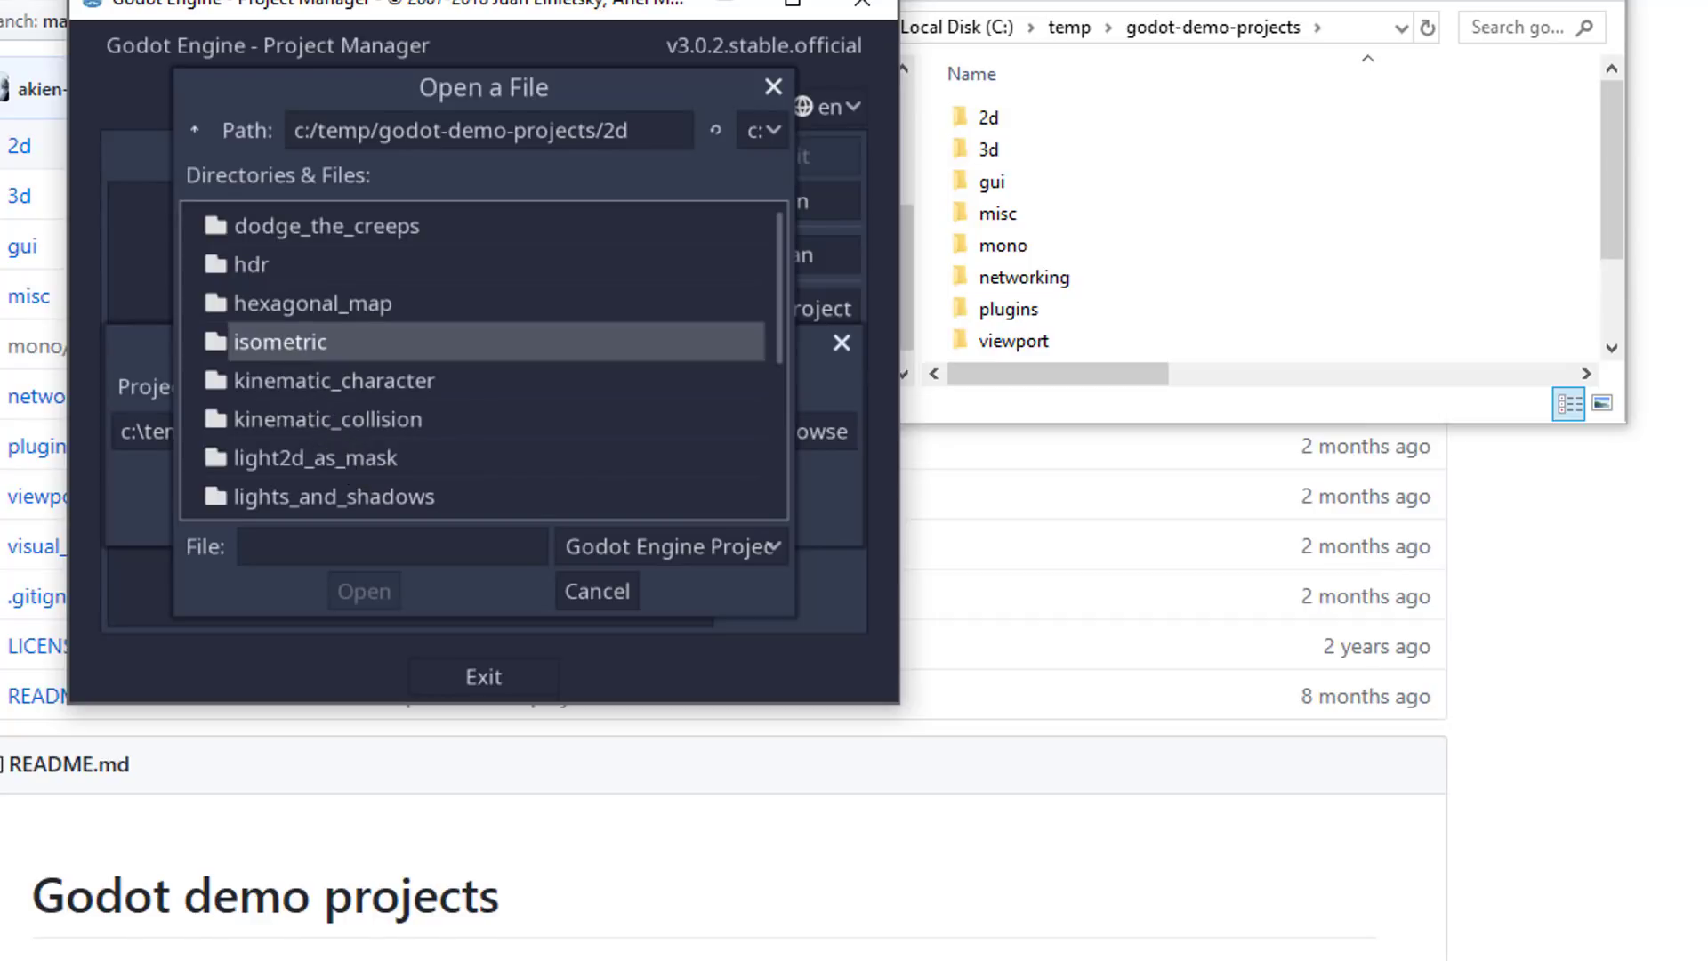
{"action": "double_click", "coordinate": [311, 344]}
{"action": "left_click", "coordinate": [267, 227]}
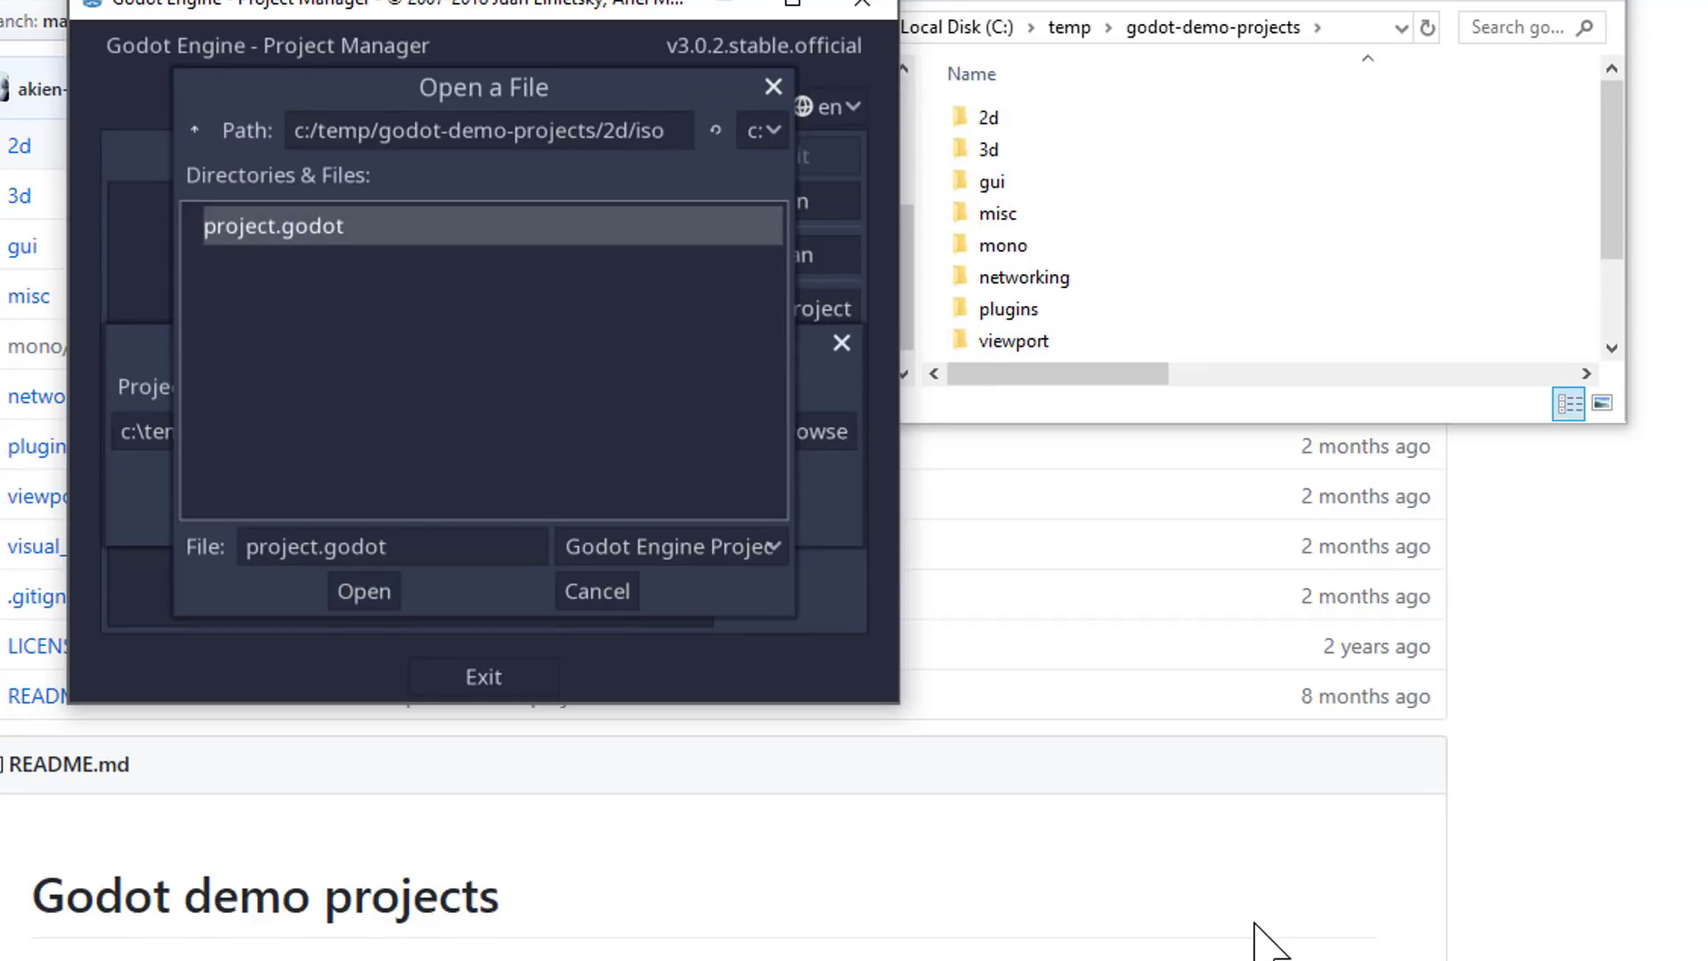
{"action": "left_click", "coordinate": [361, 591]}
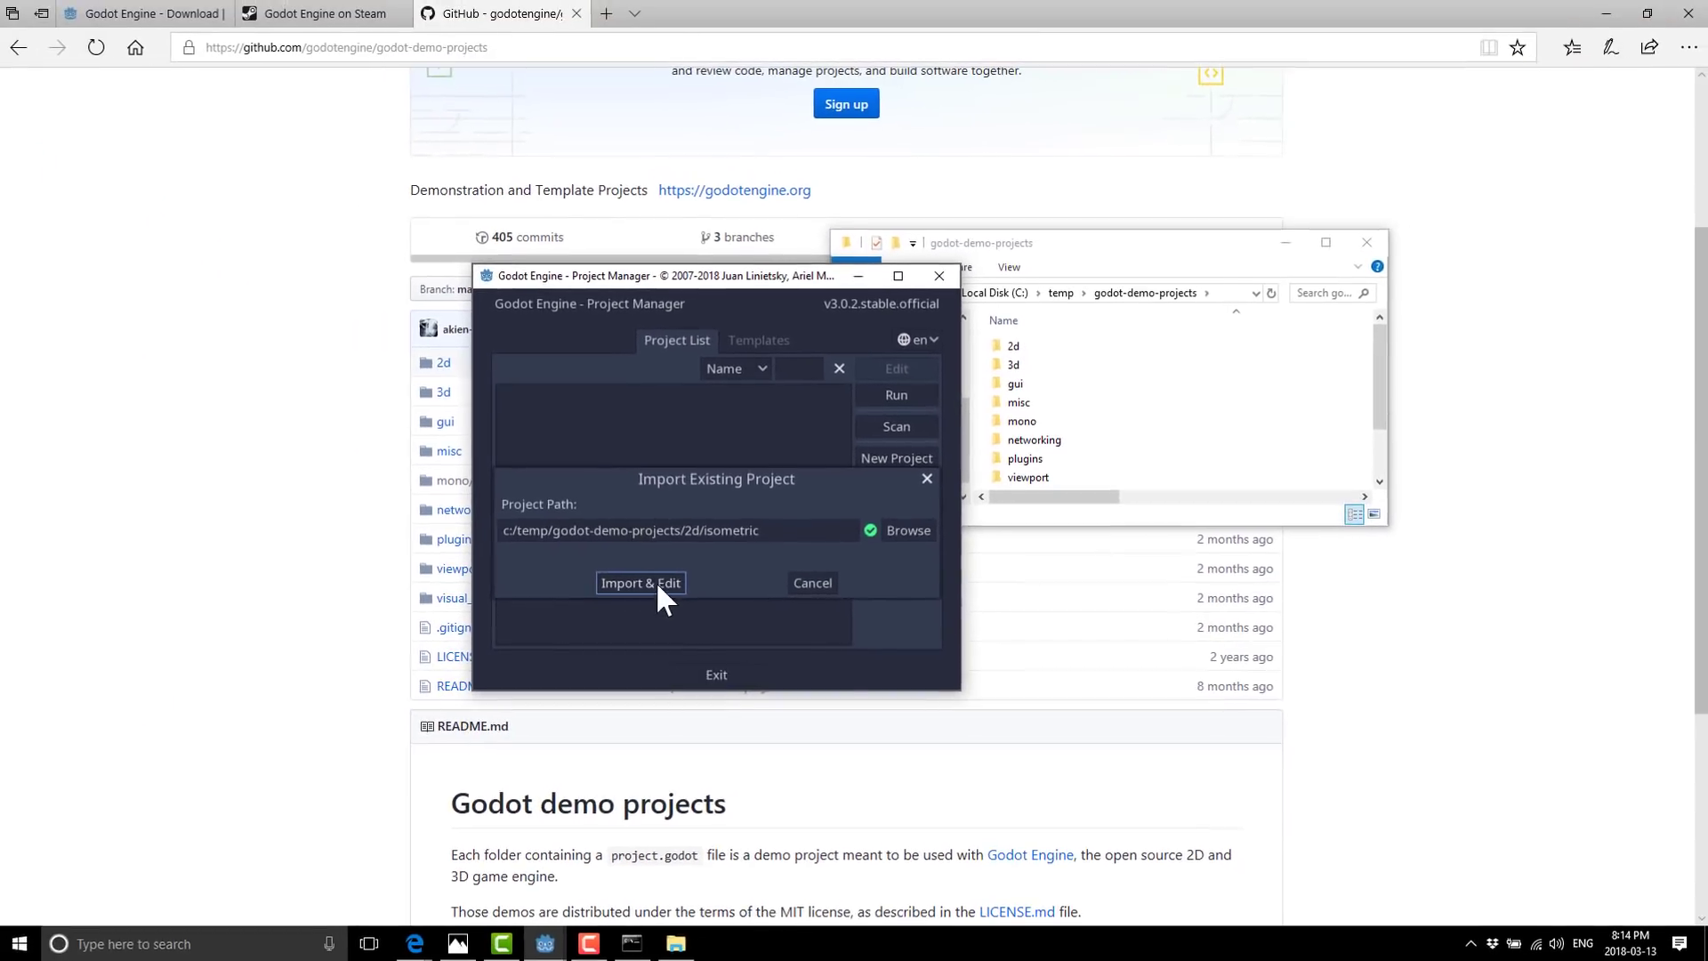
{"action": "left_click", "coordinate": [641, 583]}
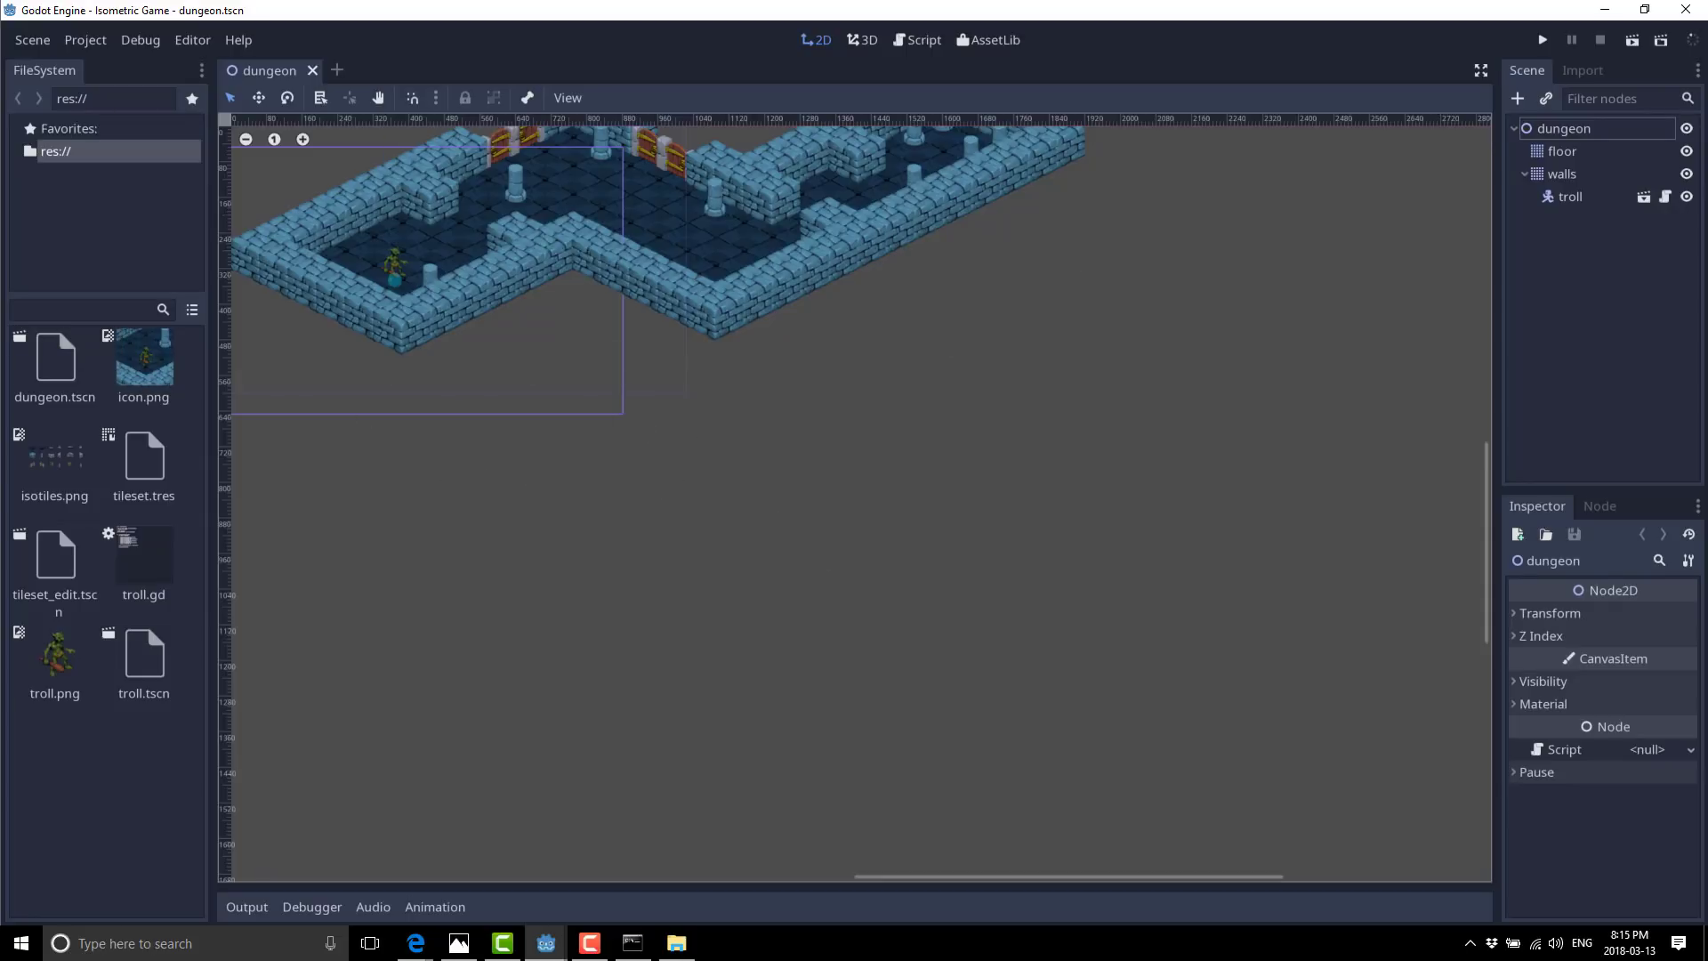
{"action": "key", "text": "F10"}
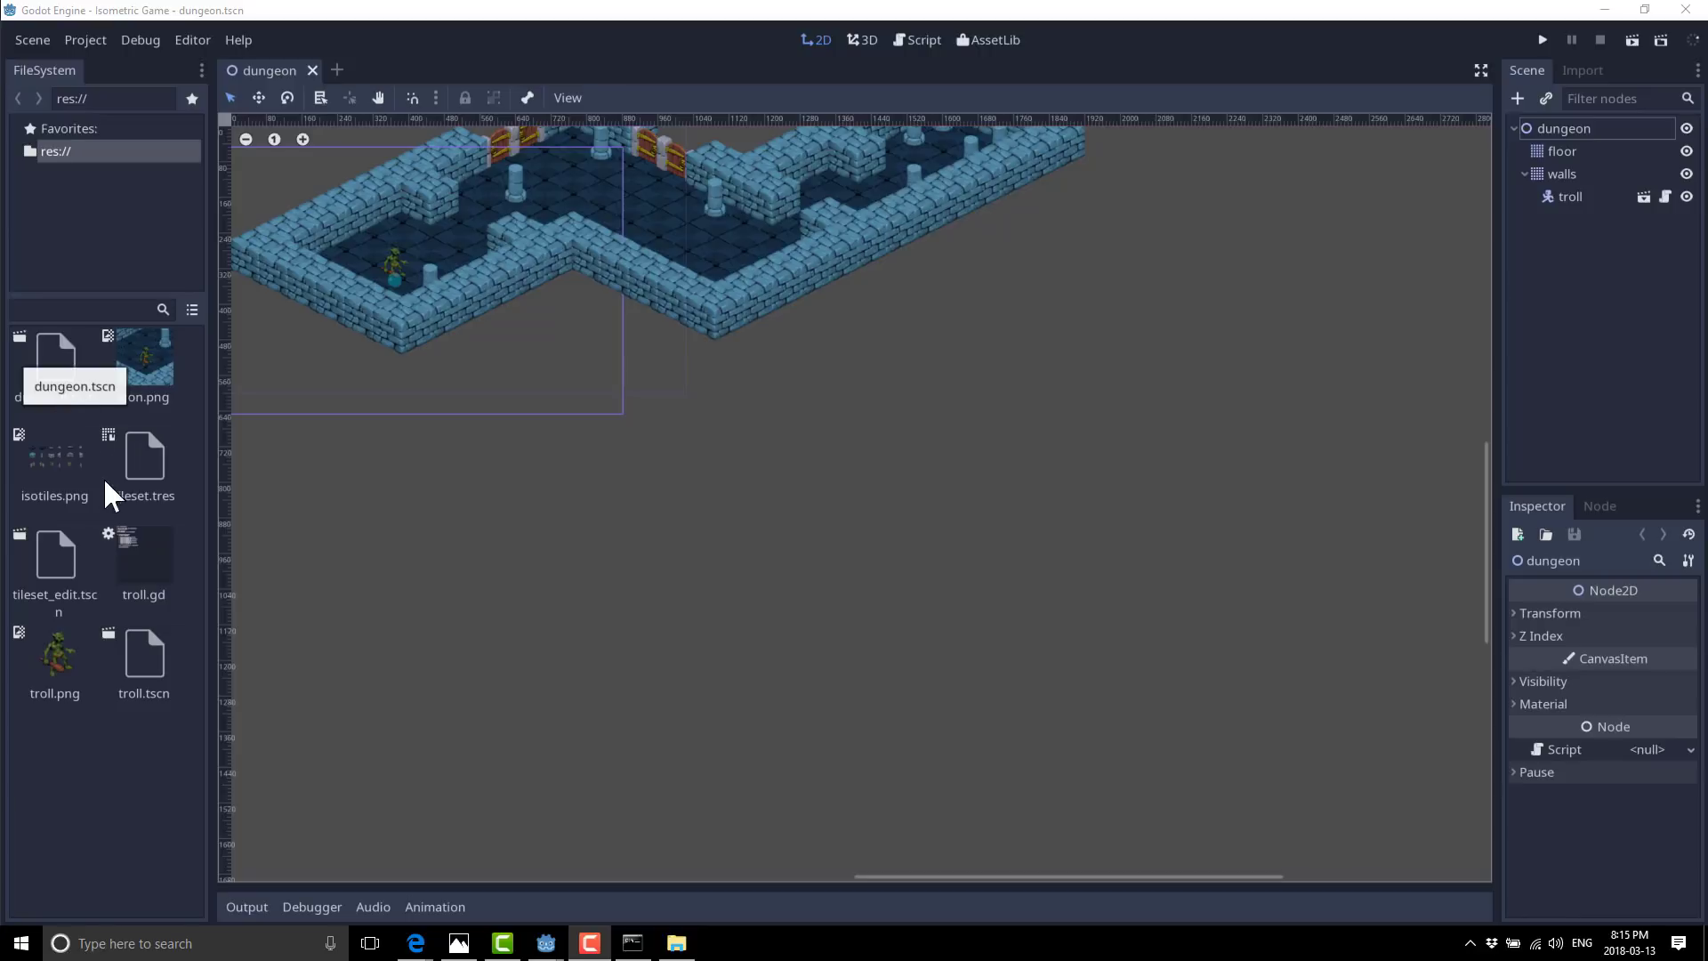
Open the tileset_edit.tscn scene alongside the dungeon scene, compare the two and return to the dungeon.
{"action": "double_click", "coordinate": [53, 552]}
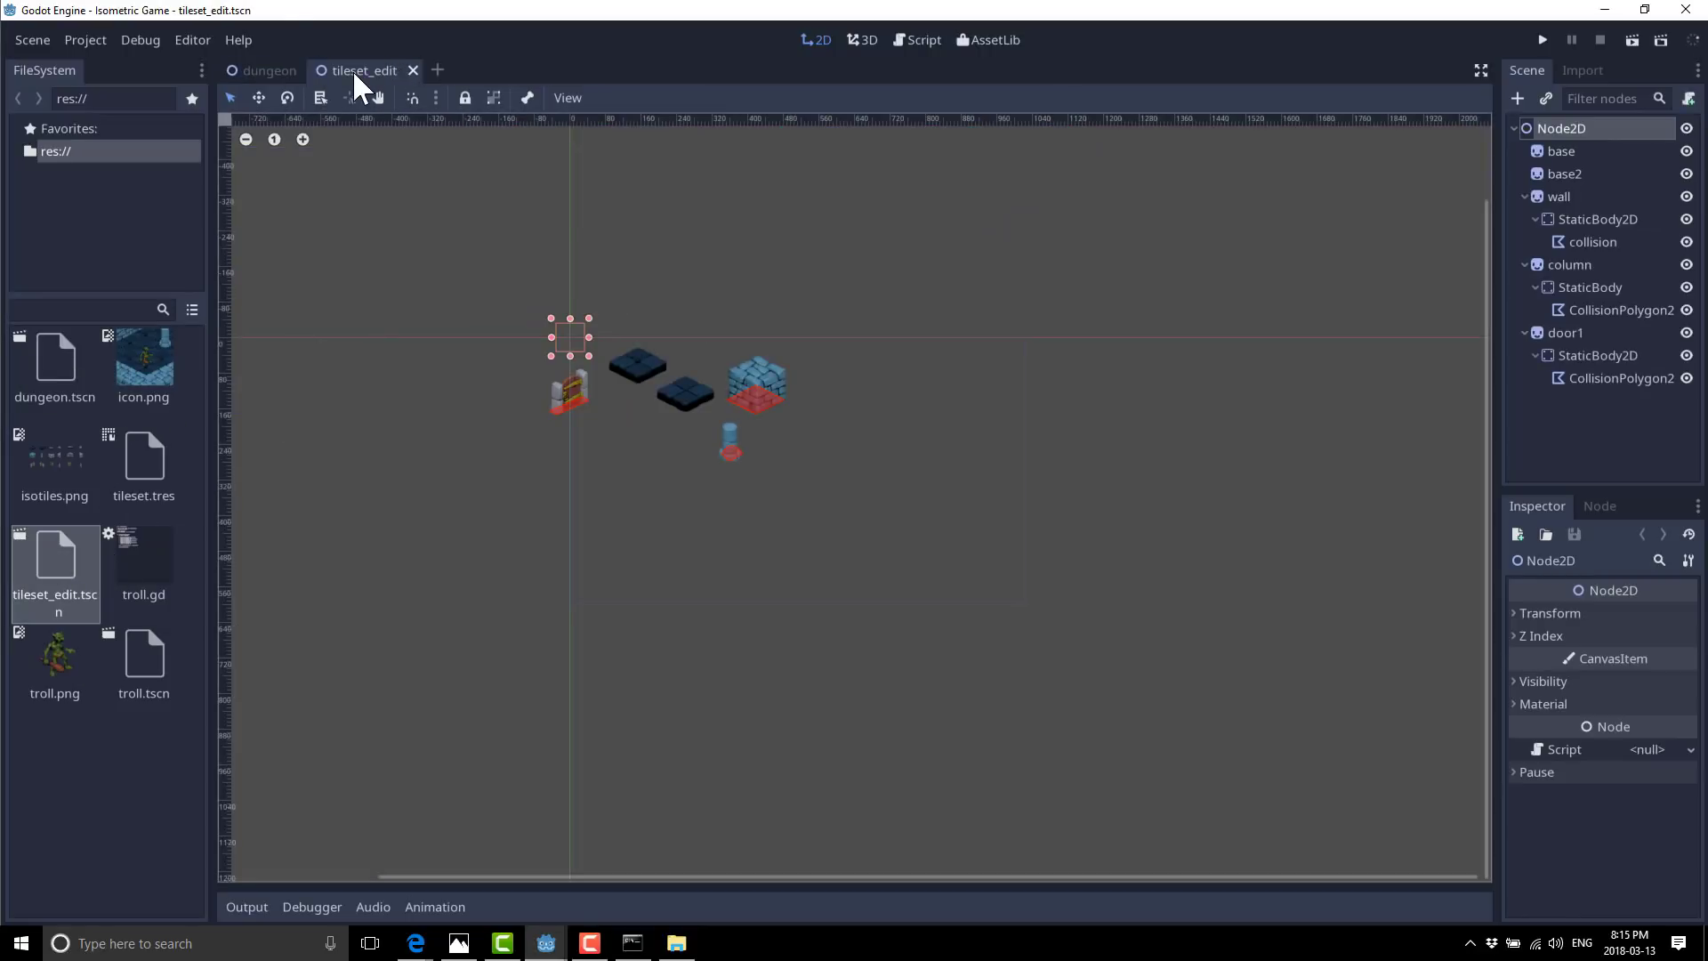
{"action": "left_click", "coordinate": [294, 70]}
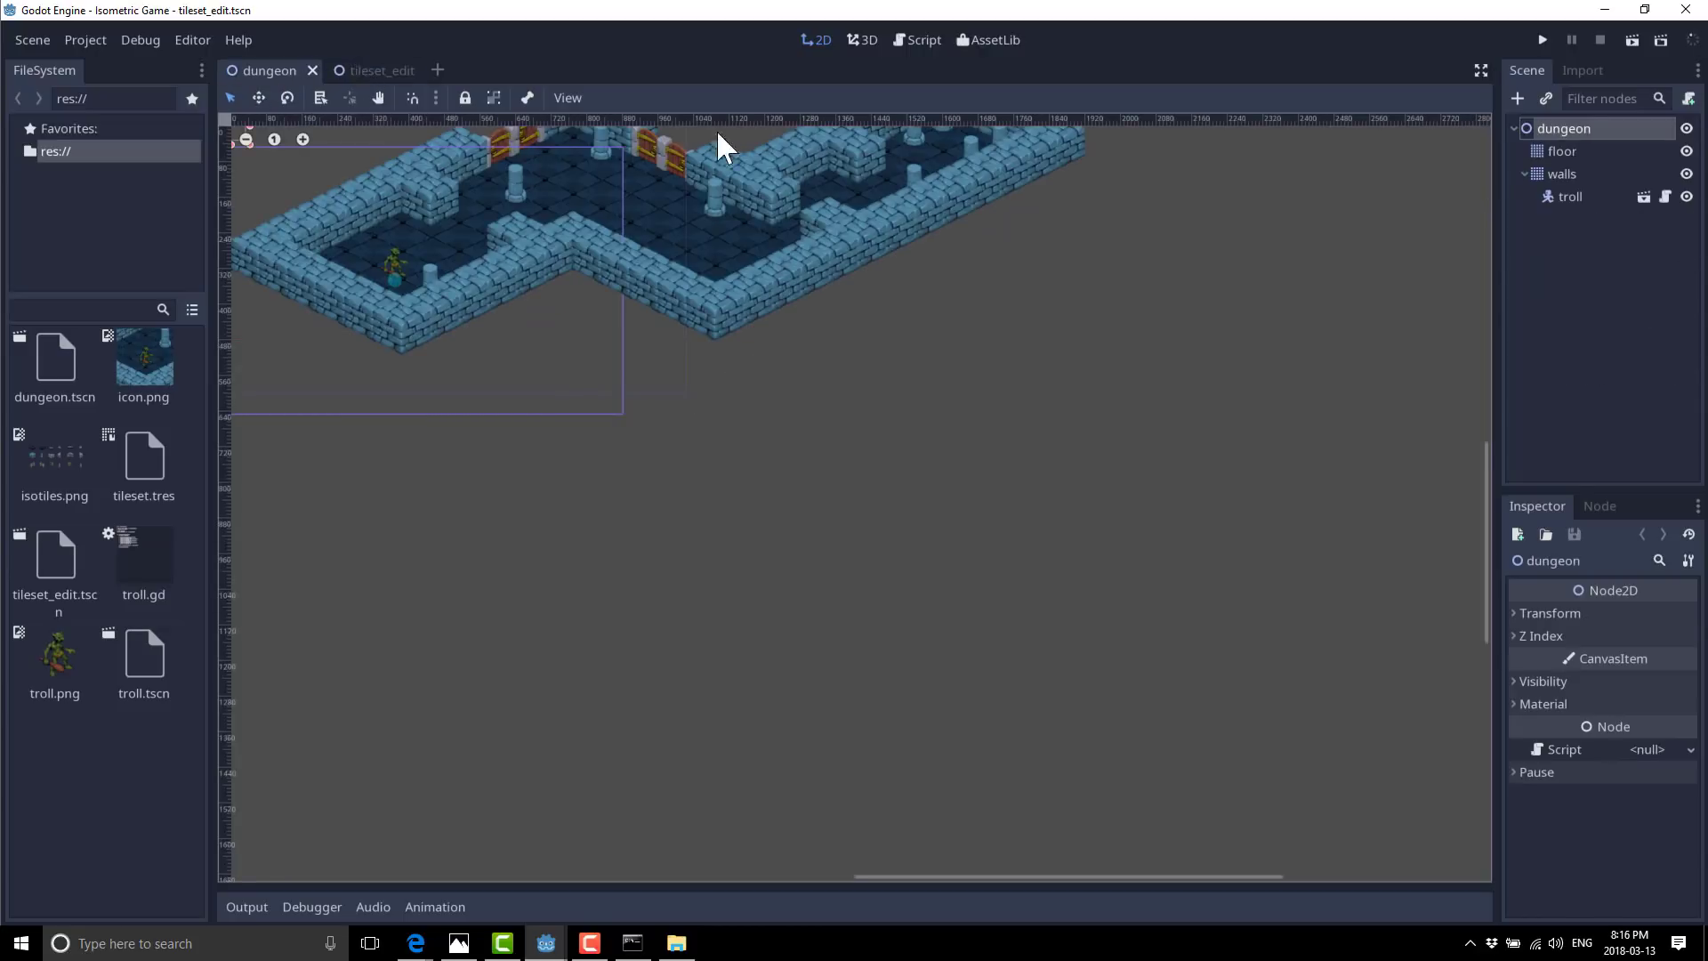
{"action": "left_click", "coordinate": [373, 70]}
{"action": "left_click", "coordinate": [282, 76]}
{"action": "middle_click_drag", "start_coordinate": [840, 307], "coordinate": [938, 565]}
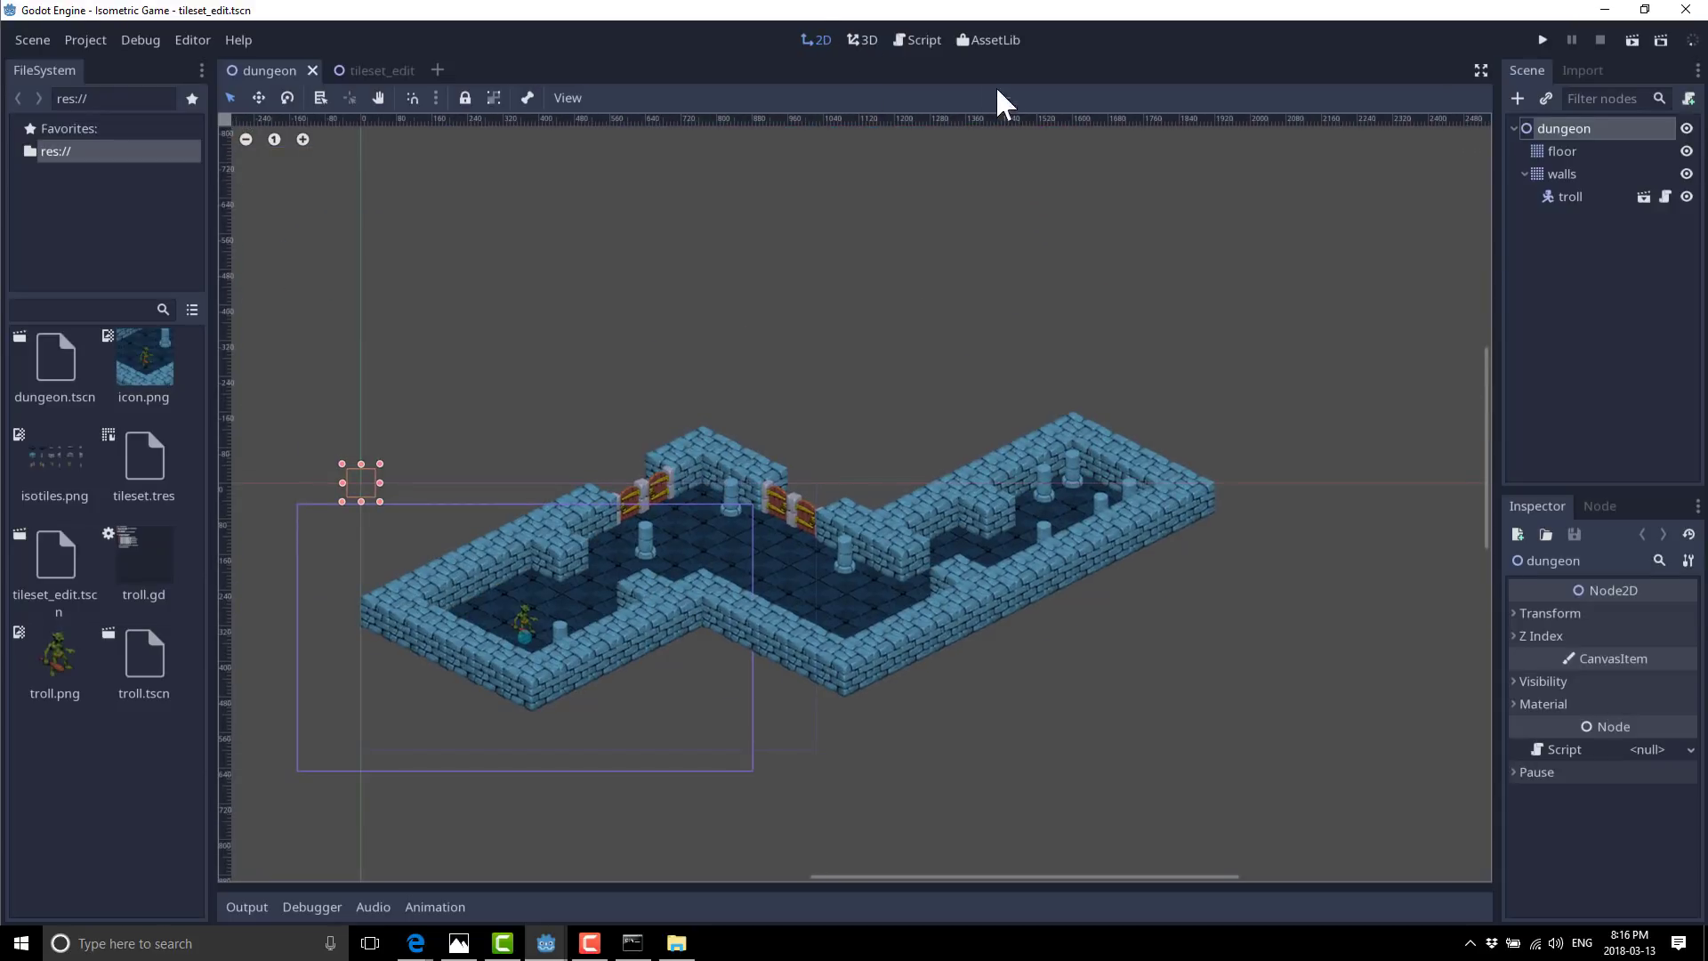
View the 3D workspace, open the troll.gd script in the Script workspace, and enlarge its code text for reading.
{"action": "left_click", "coordinate": [875, 40]}
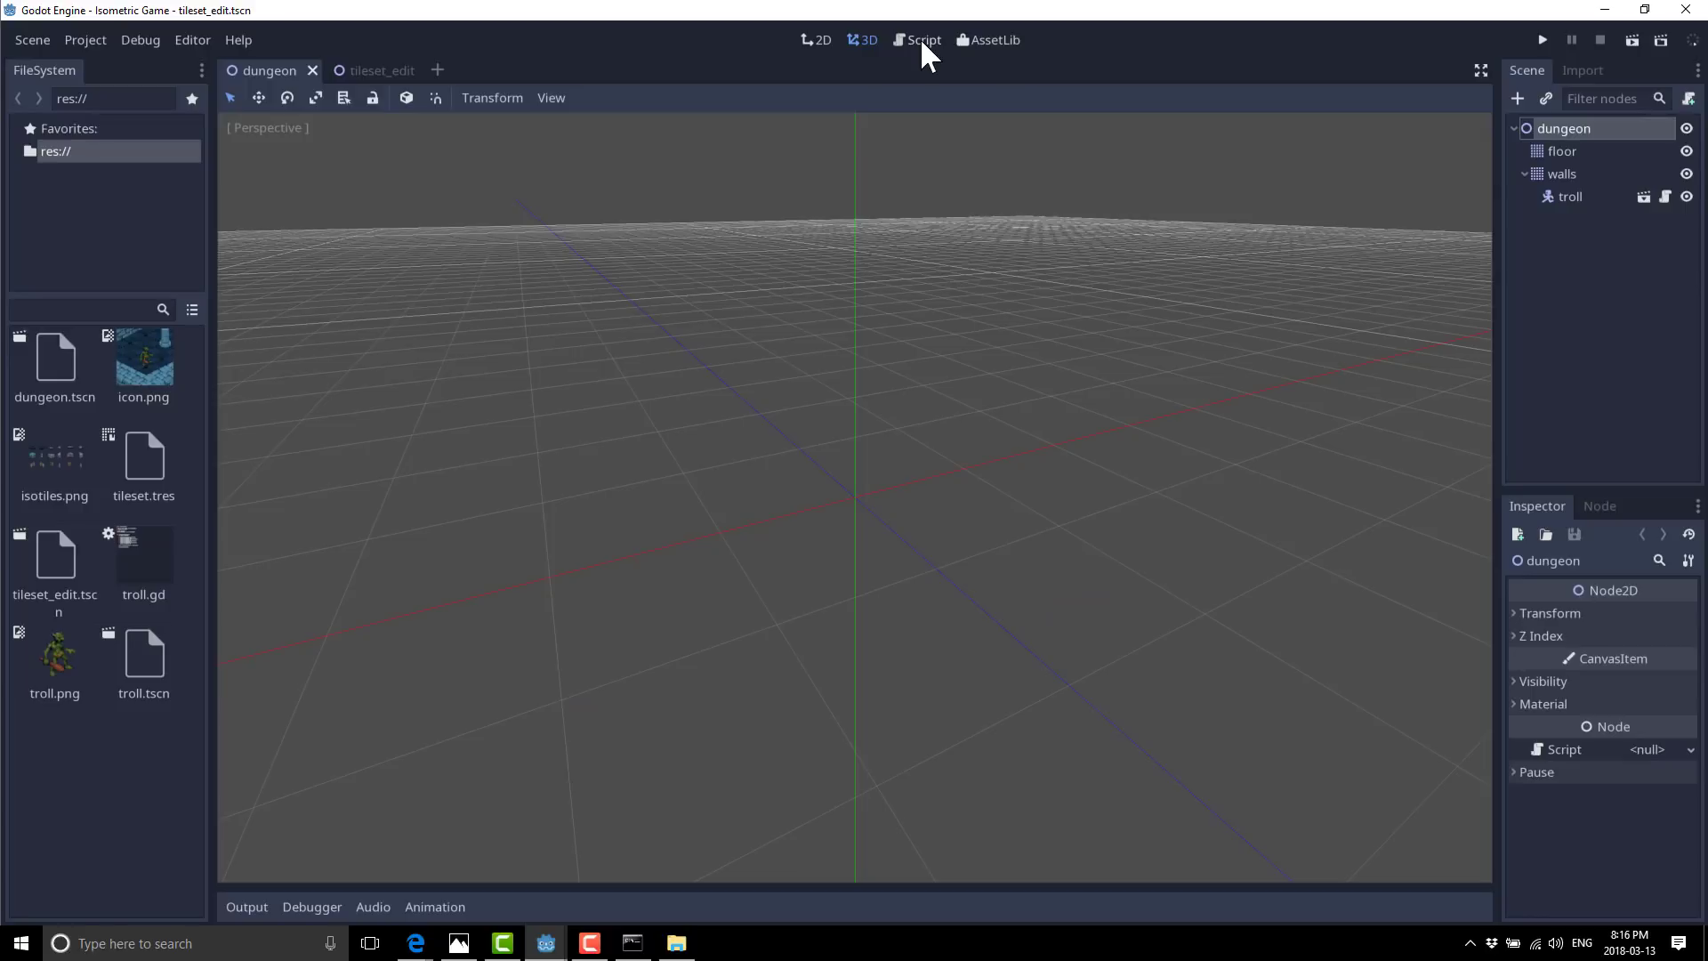
{"action": "left_click", "coordinate": [922, 41]}
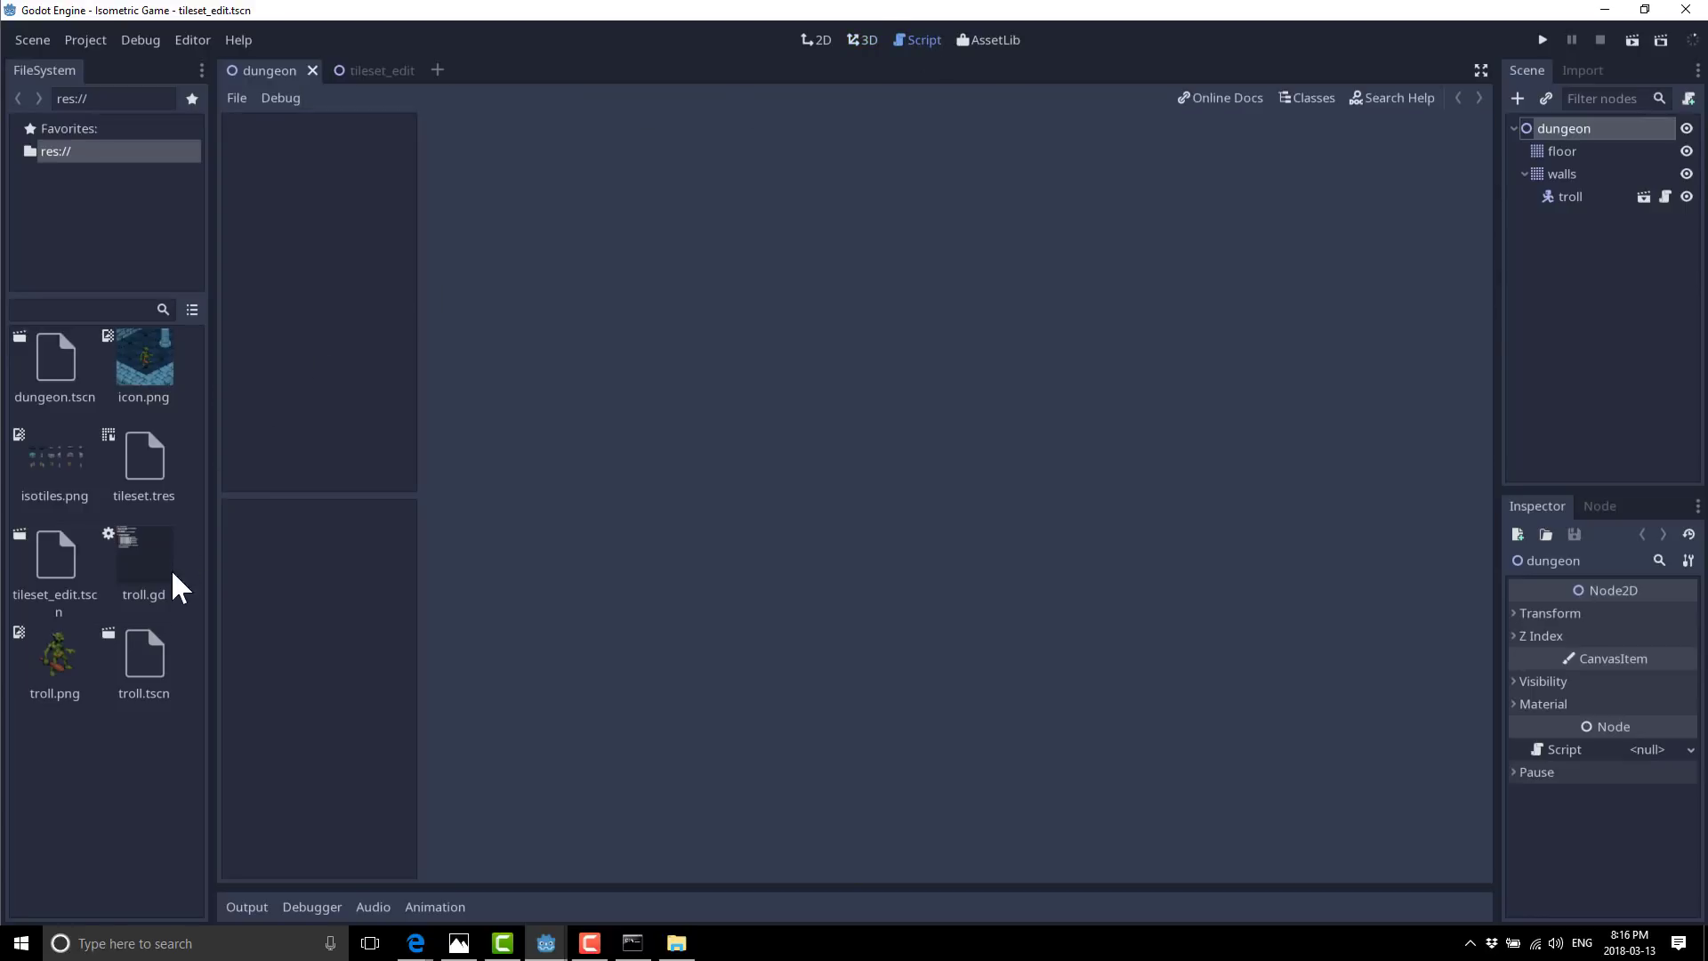
{"action": "double_click", "coordinate": [143, 565]}
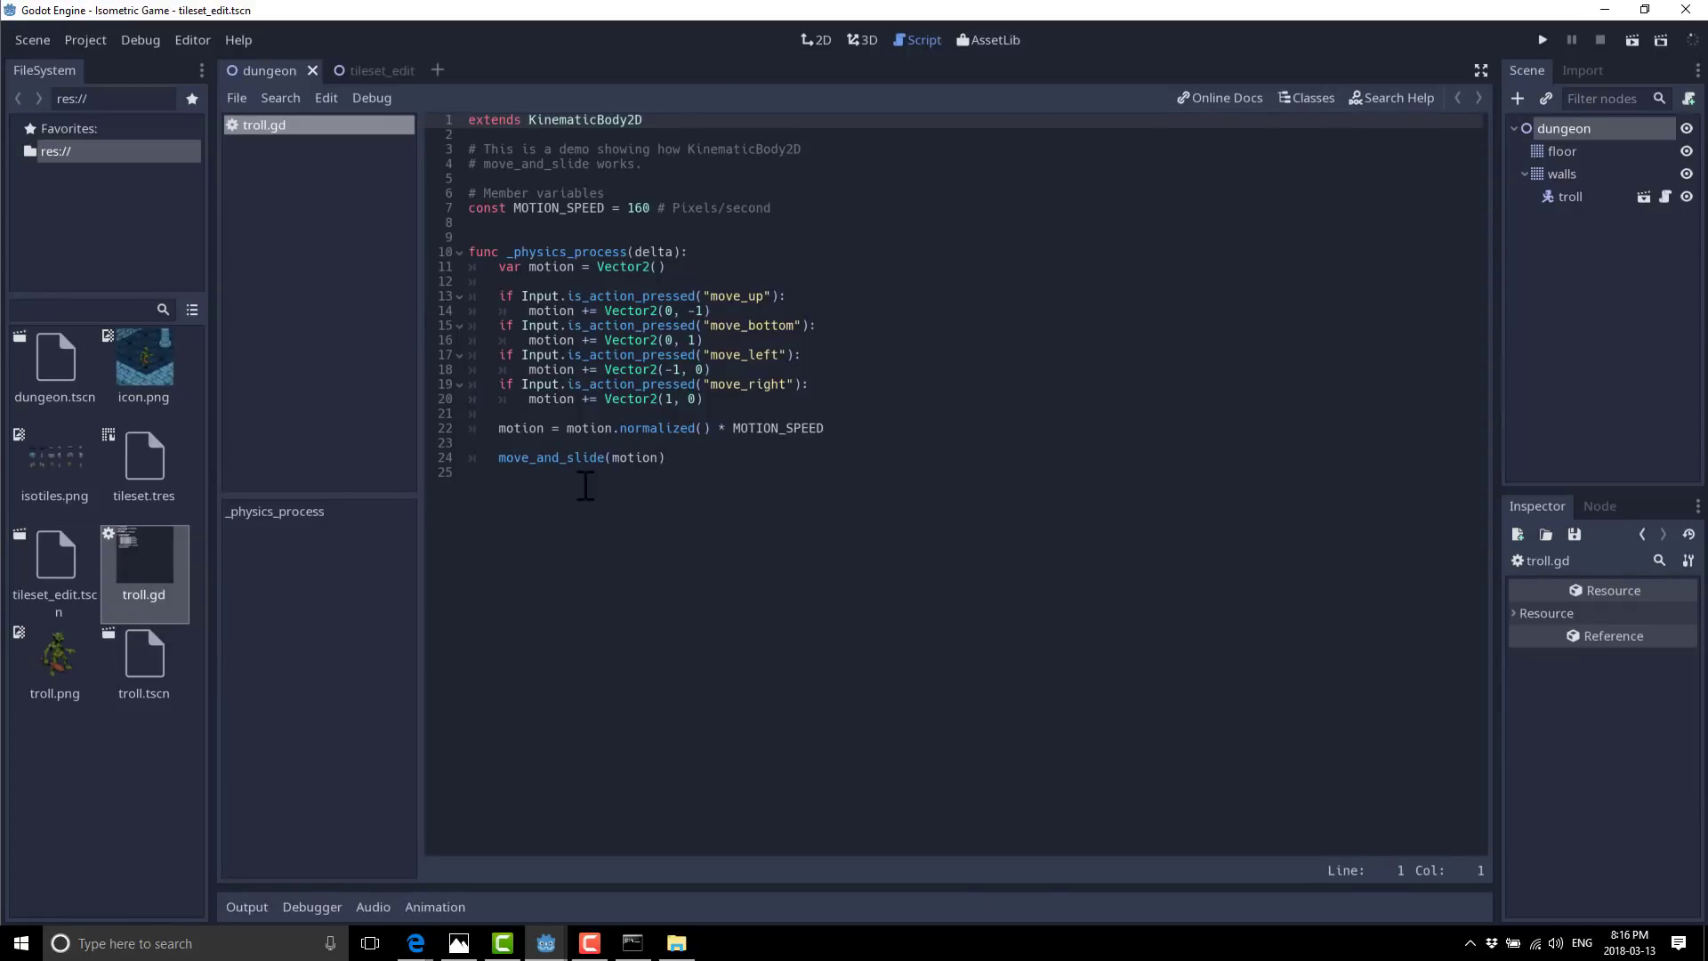
{"action": "scroll", "coordinate": [627, 487], "scroll_direction": "up", "scroll_amount": 2, "text": "ctrl"}
{"action": "scroll", "coordinate": [627, 486], "scroll_direction": "up", "scroll_amount": 2, "text": "ctrl"}
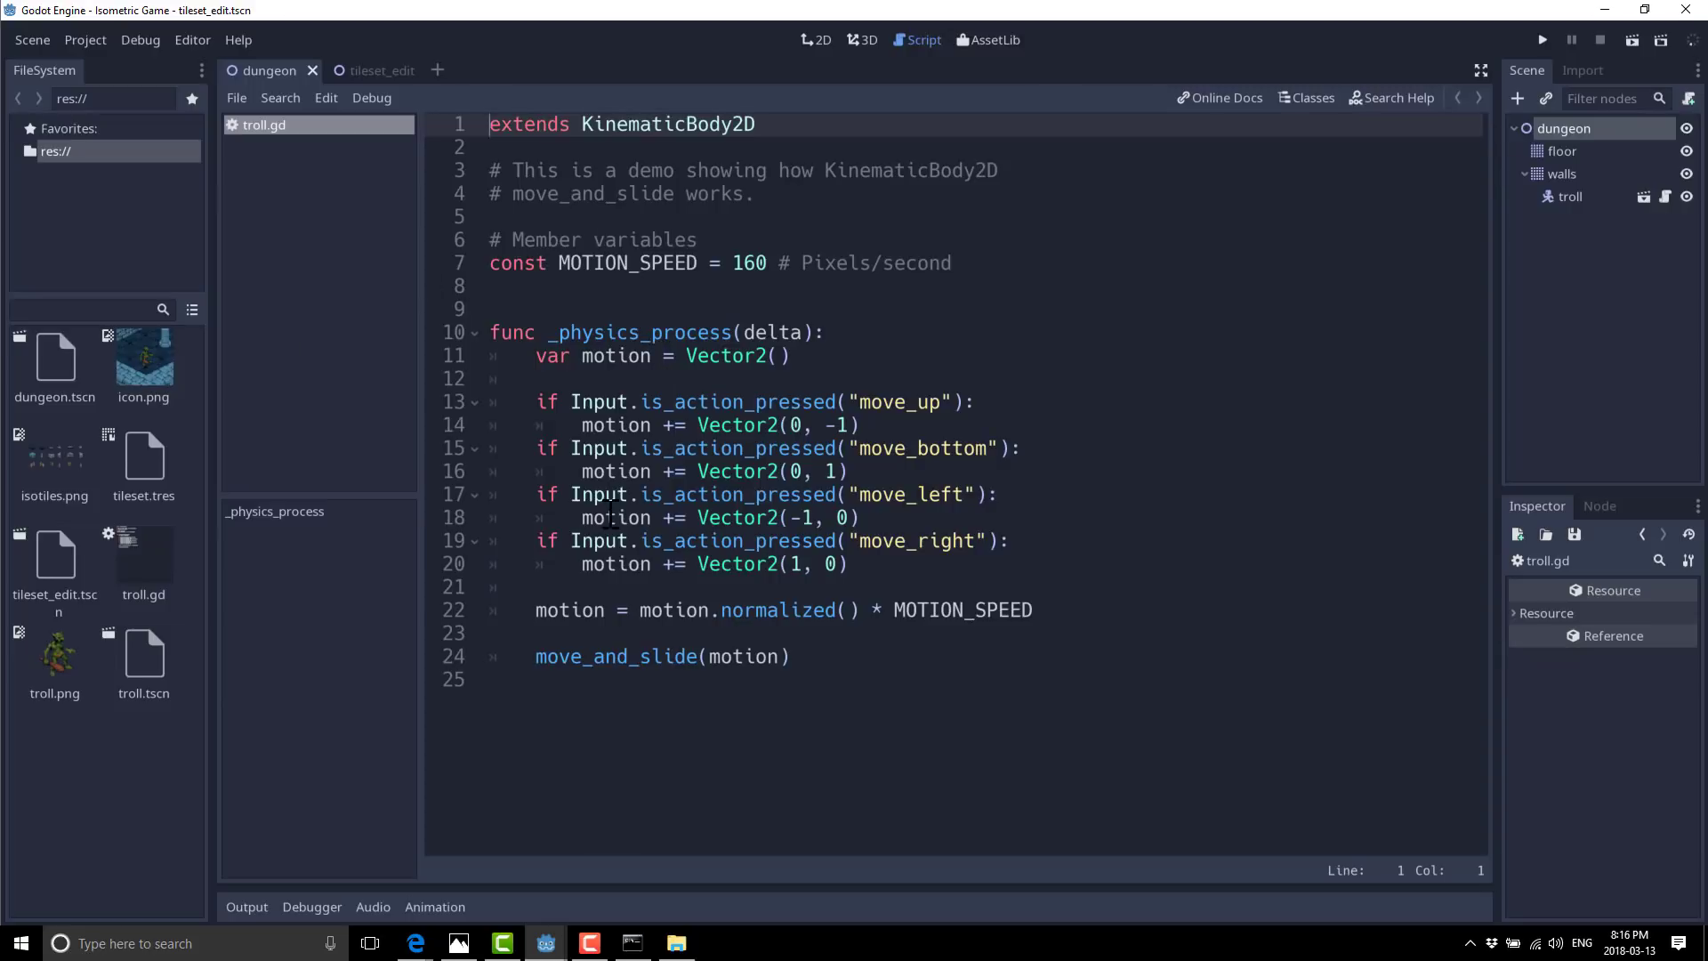
{"action": "left_click", "coordinate": [825, 377]}
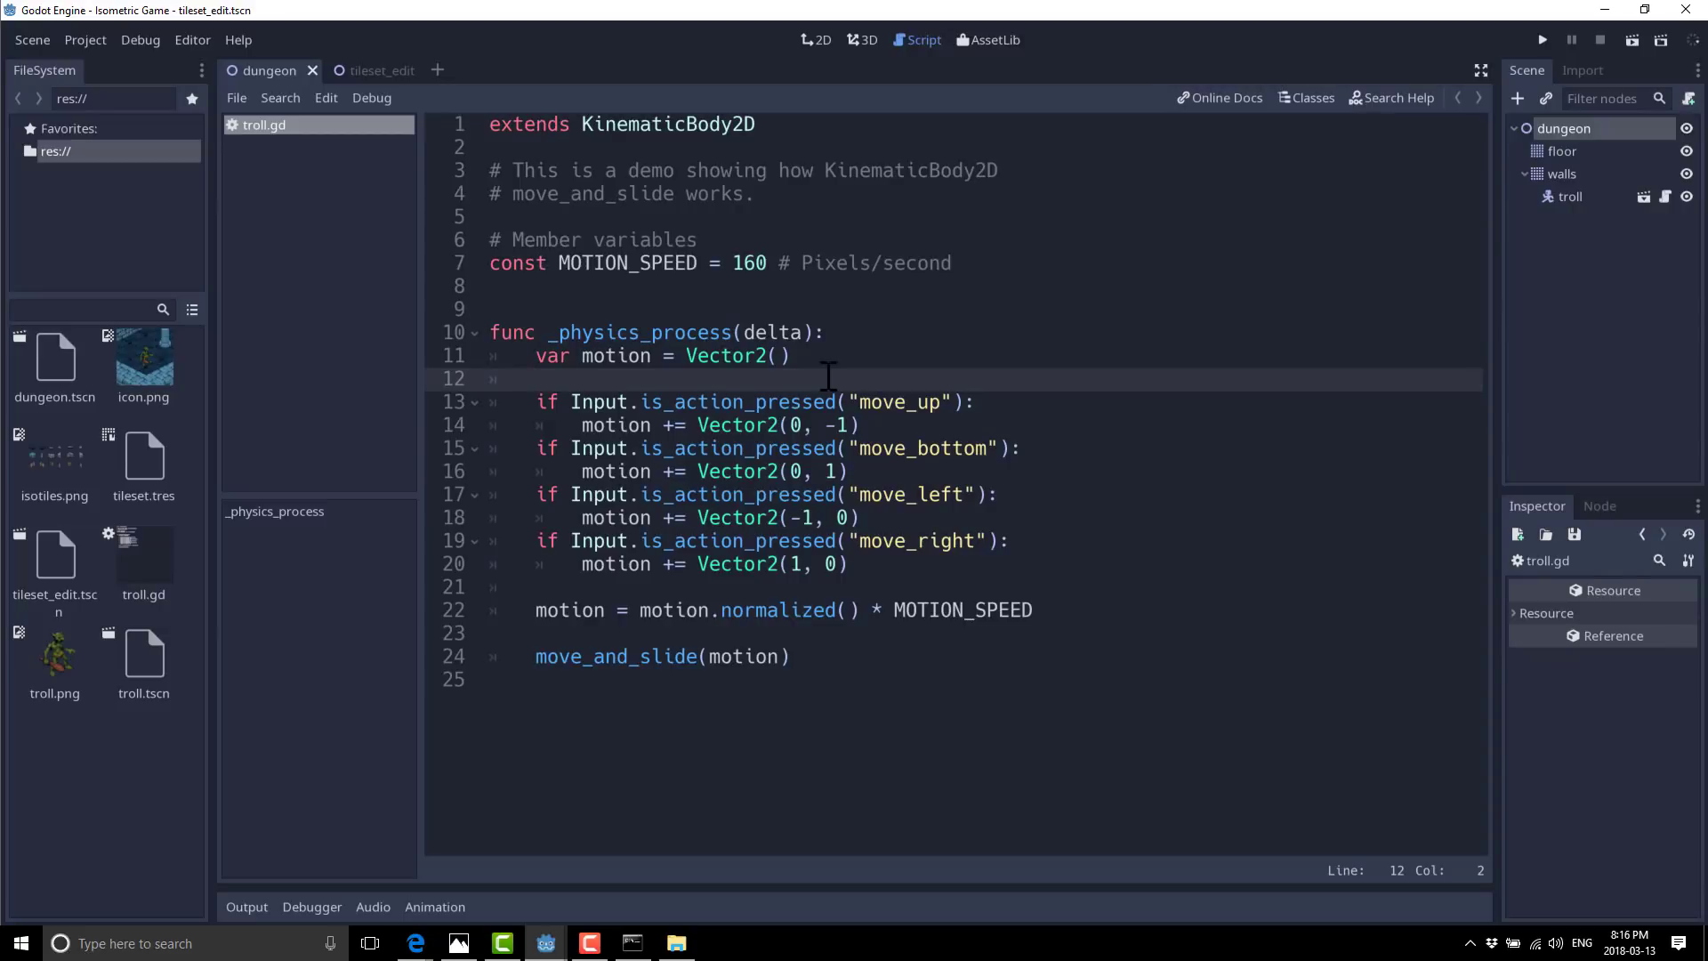
Try code completion for "Input." on the empty line 12 of troll.gd, and remove the trial text.
{"action": "type", "text": "Input."}
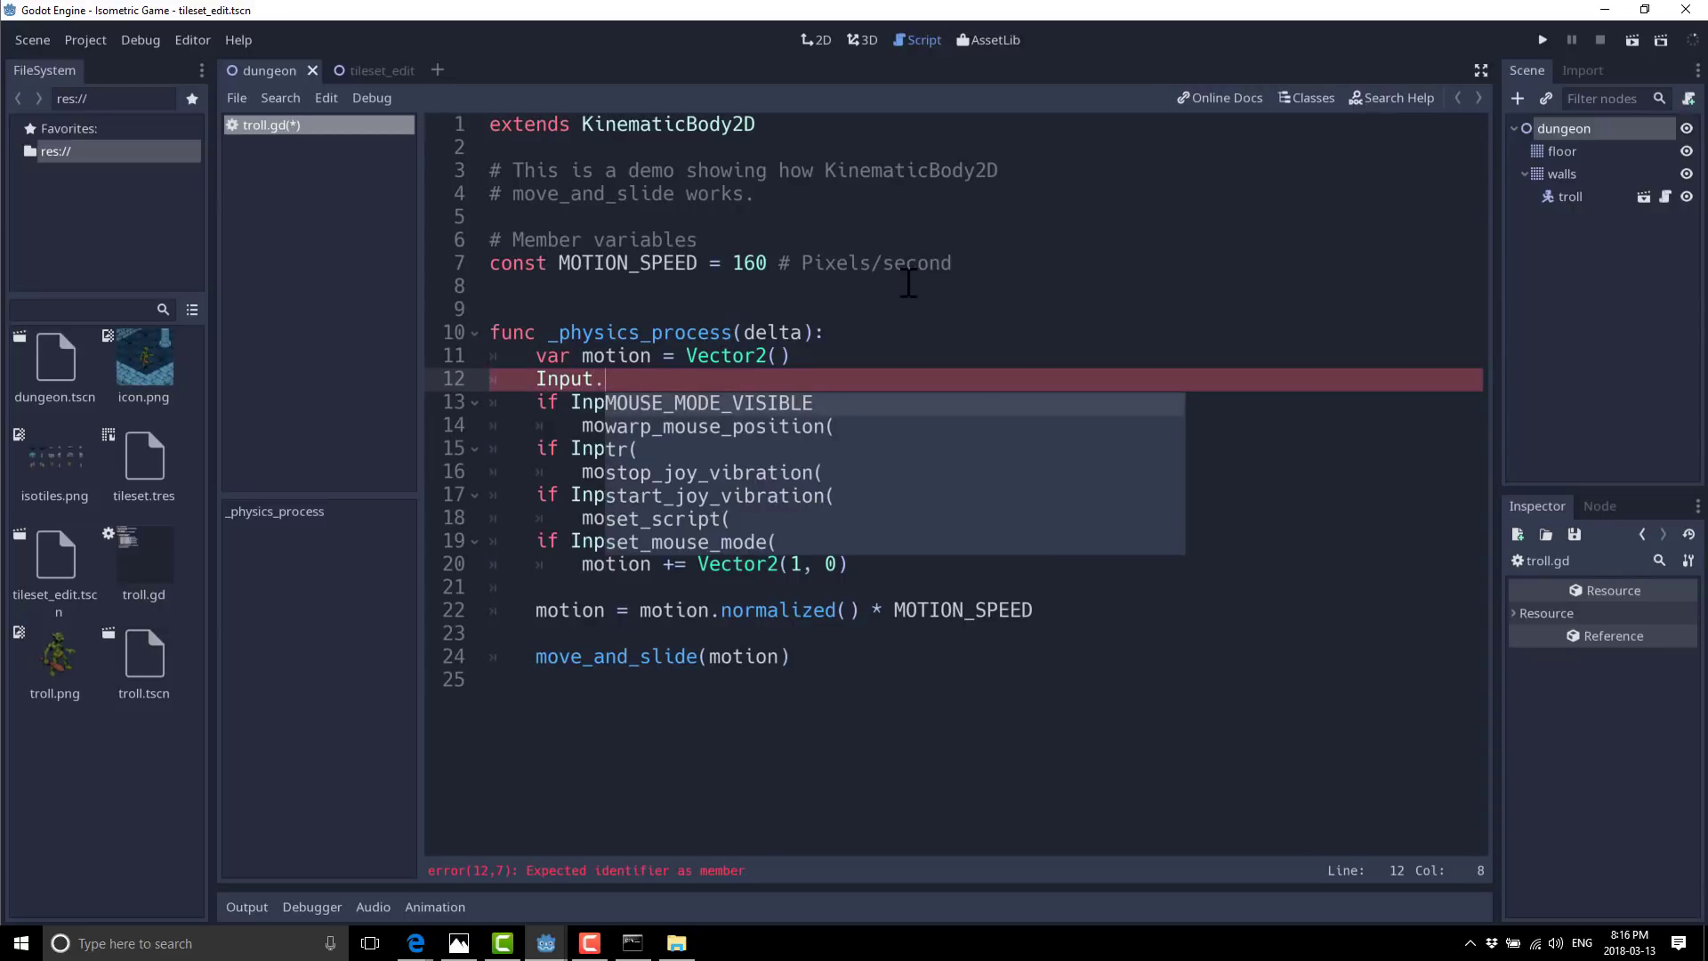
{"action": "left_click", "coordinate": [838, 337]}
{"action": "key", "text": "Down"}
{"action": "key", "text": "Down"}
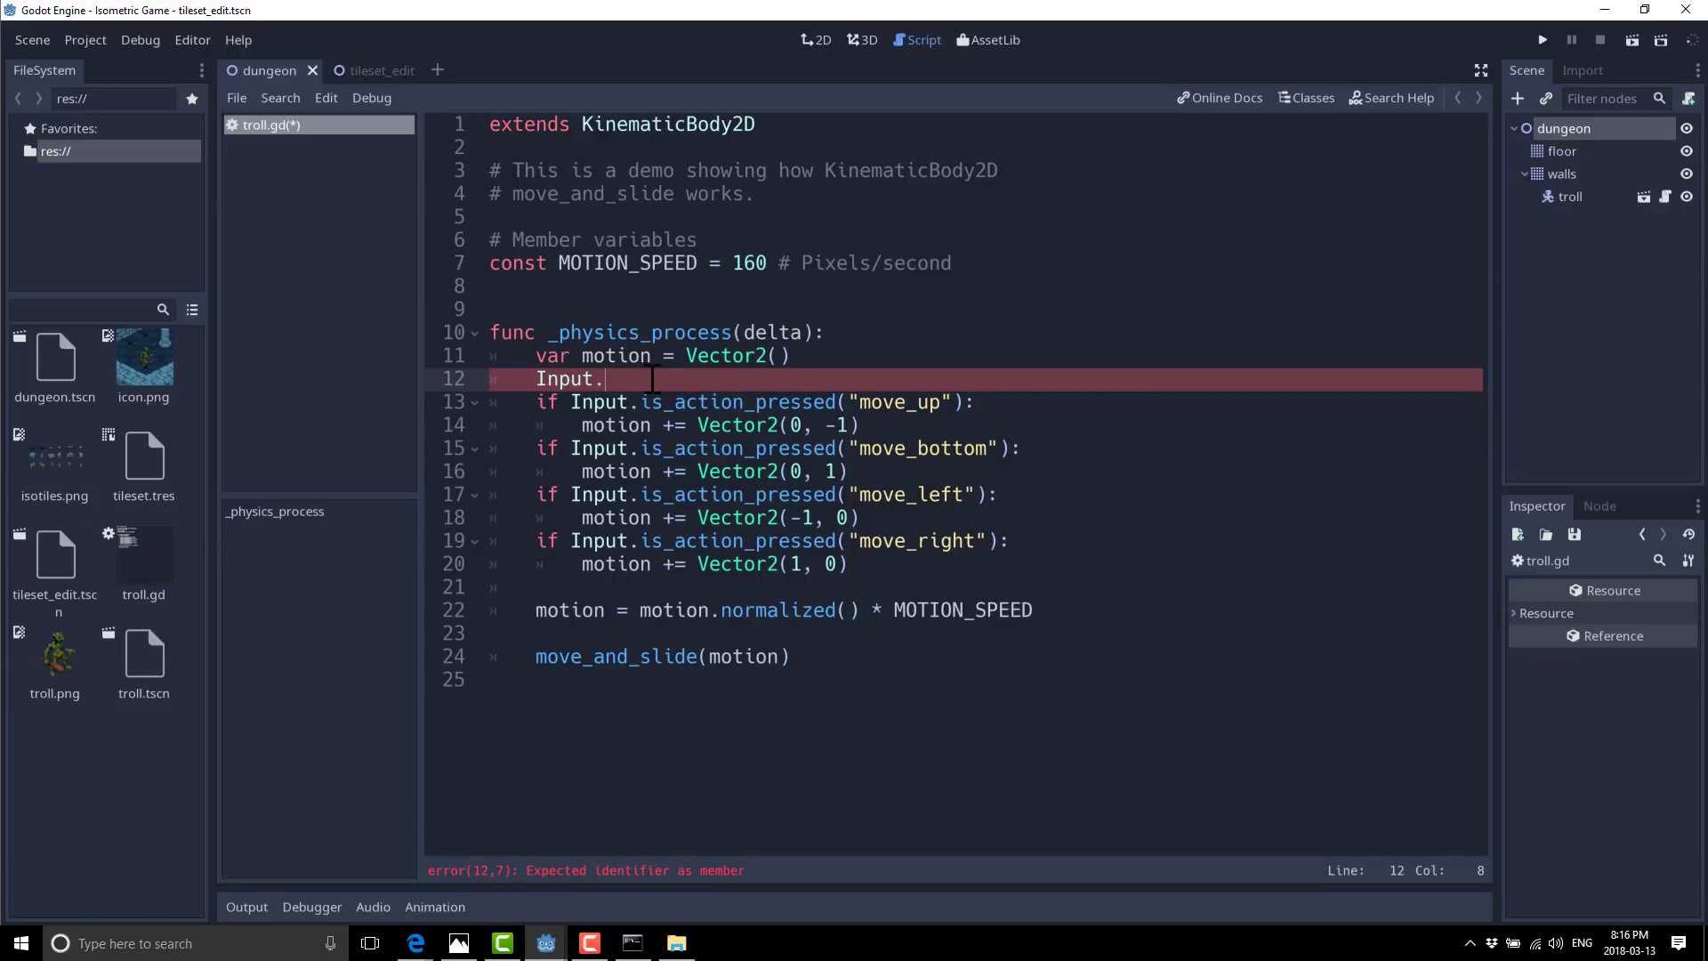
{"action": "key", "text": "shift+Home"}
{"action": "key", "text": "BackSpace"}
View the class list in Search Classes, open the Godot online documentation, and return to the troll.gd script.
{"action": "left_click", "coordinate": [1308, 98]}
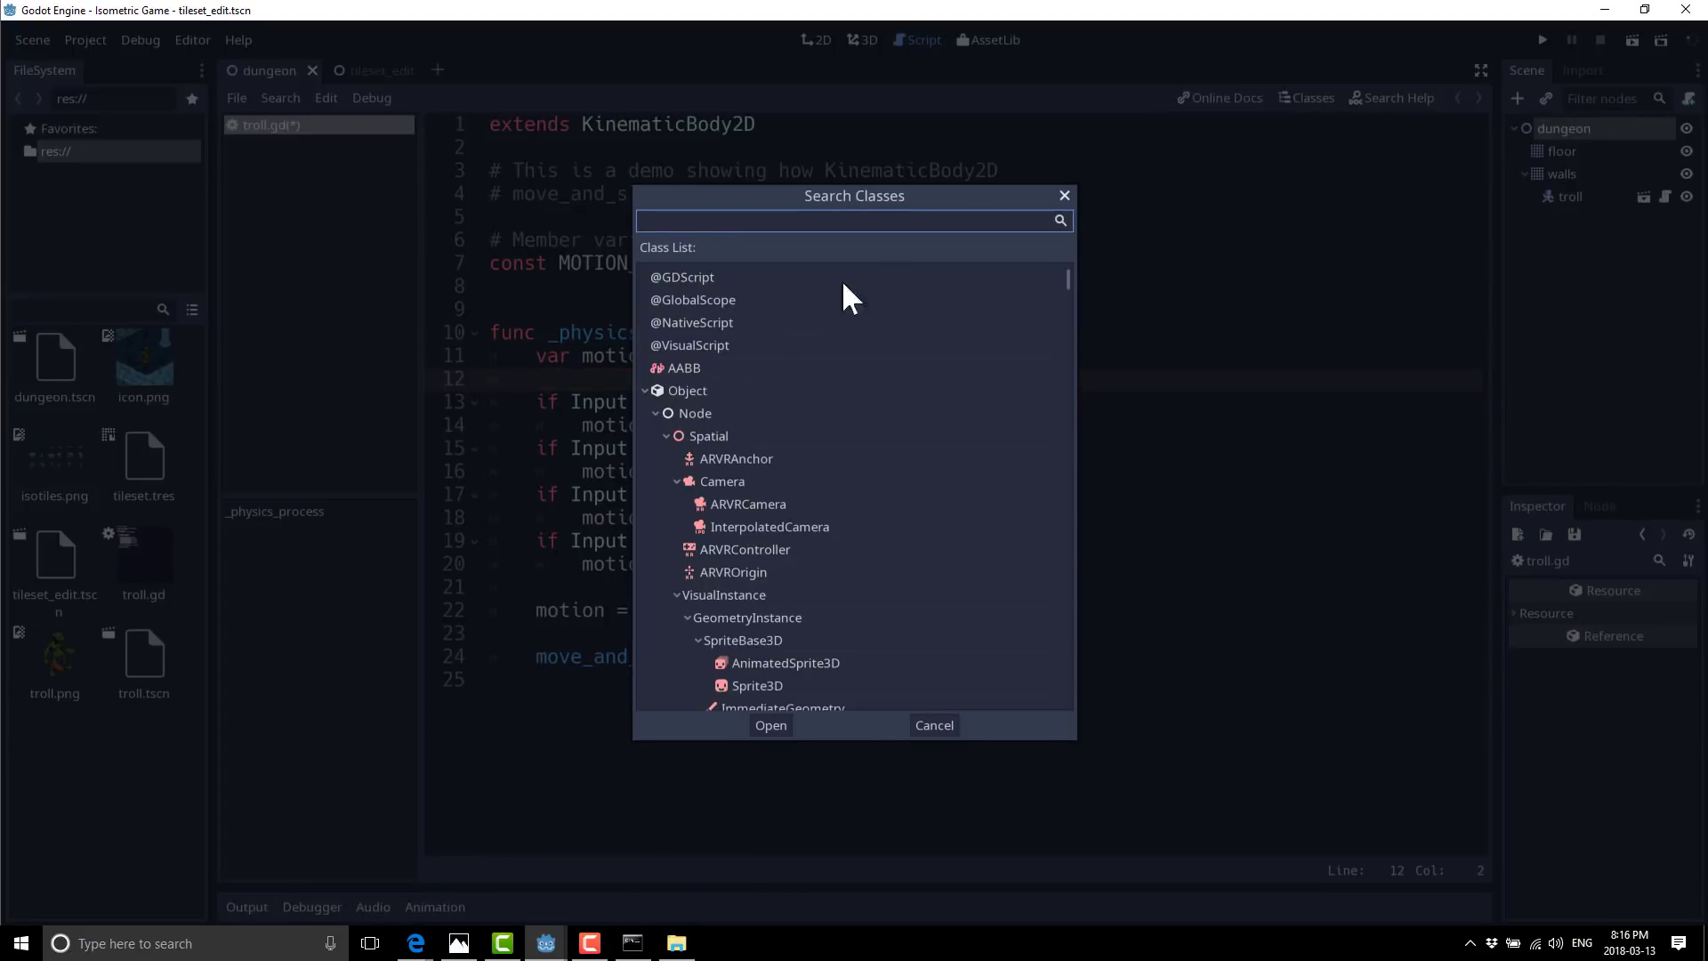
{"action": "left_click", "coordinate": [1064, 195]}
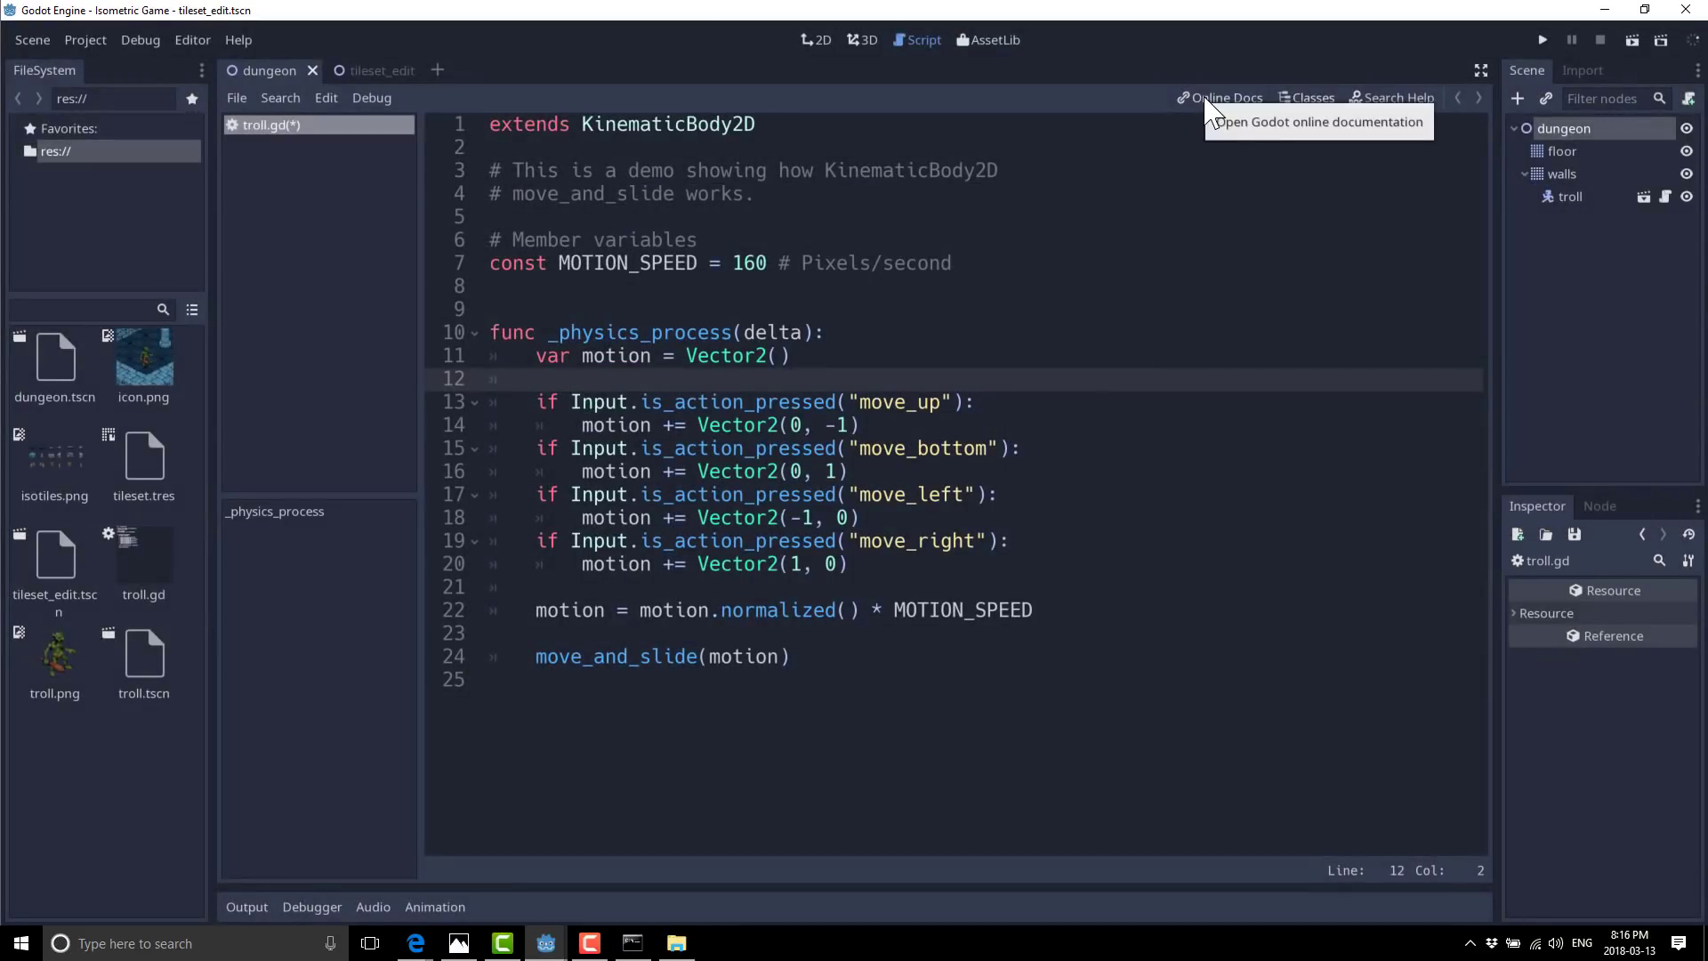
{"action": "left_click", "coordinate": [1207, 98]}
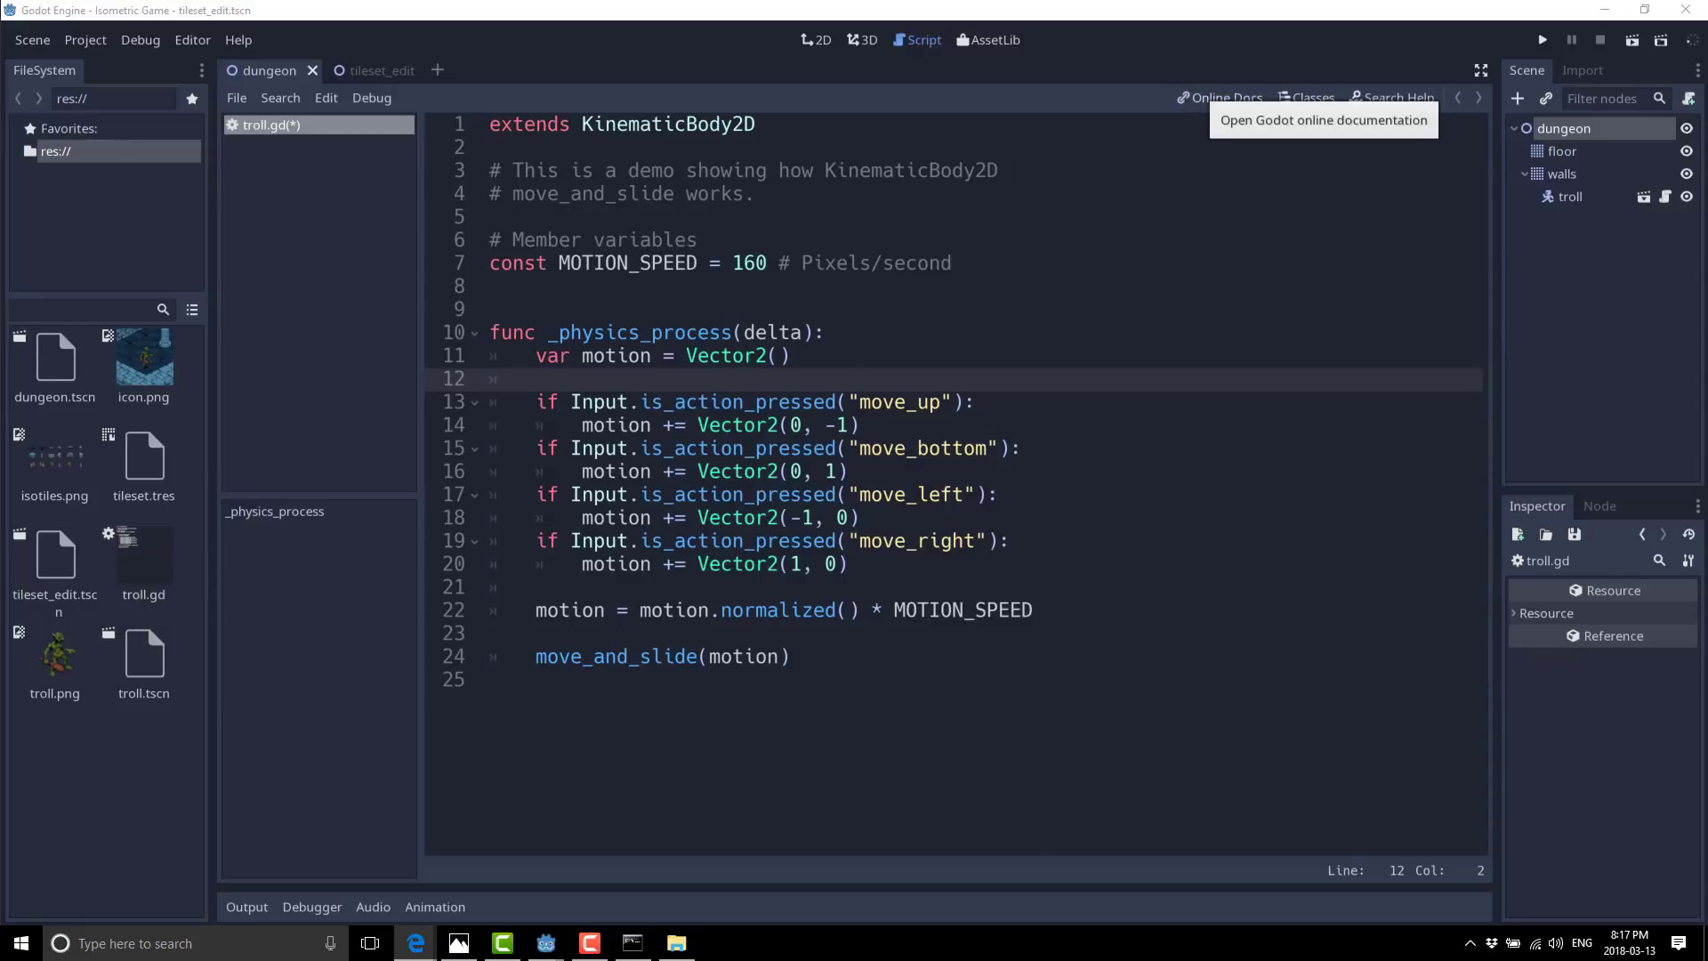
{"action": "left_click", "coordinate": [1005, 432]}
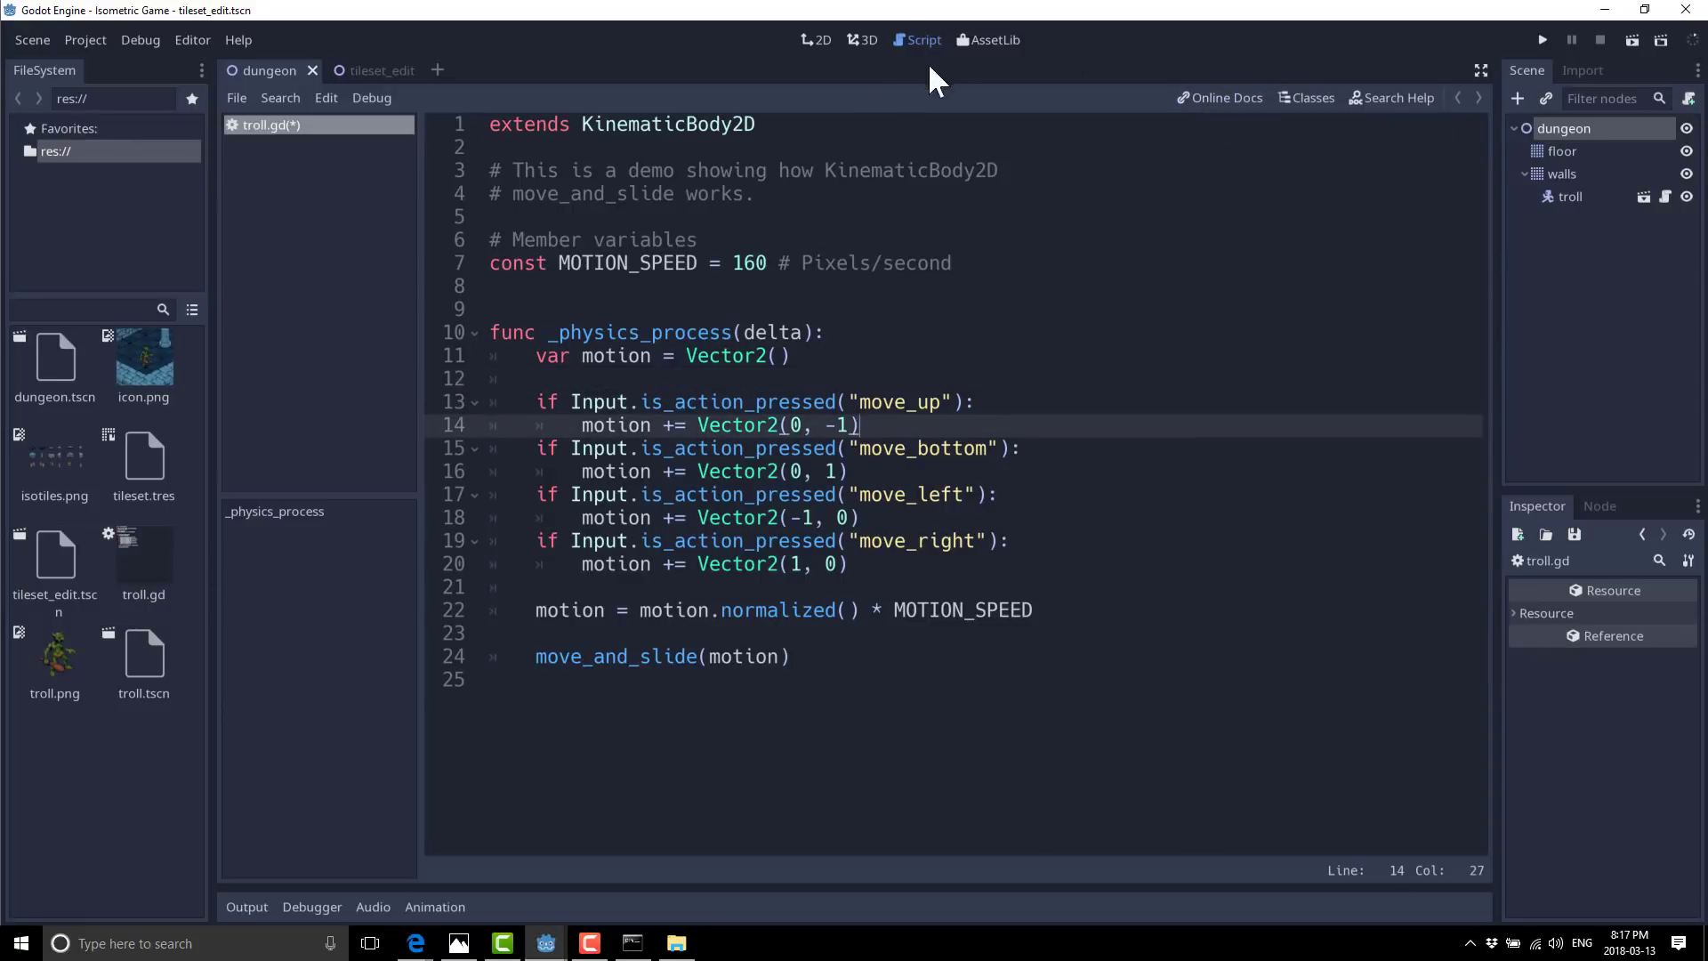
Browse the AssetLib add-ons and their category choices, and return to the 2D workspace.
{"action": "left_click", "coordinate": [988, 41]}
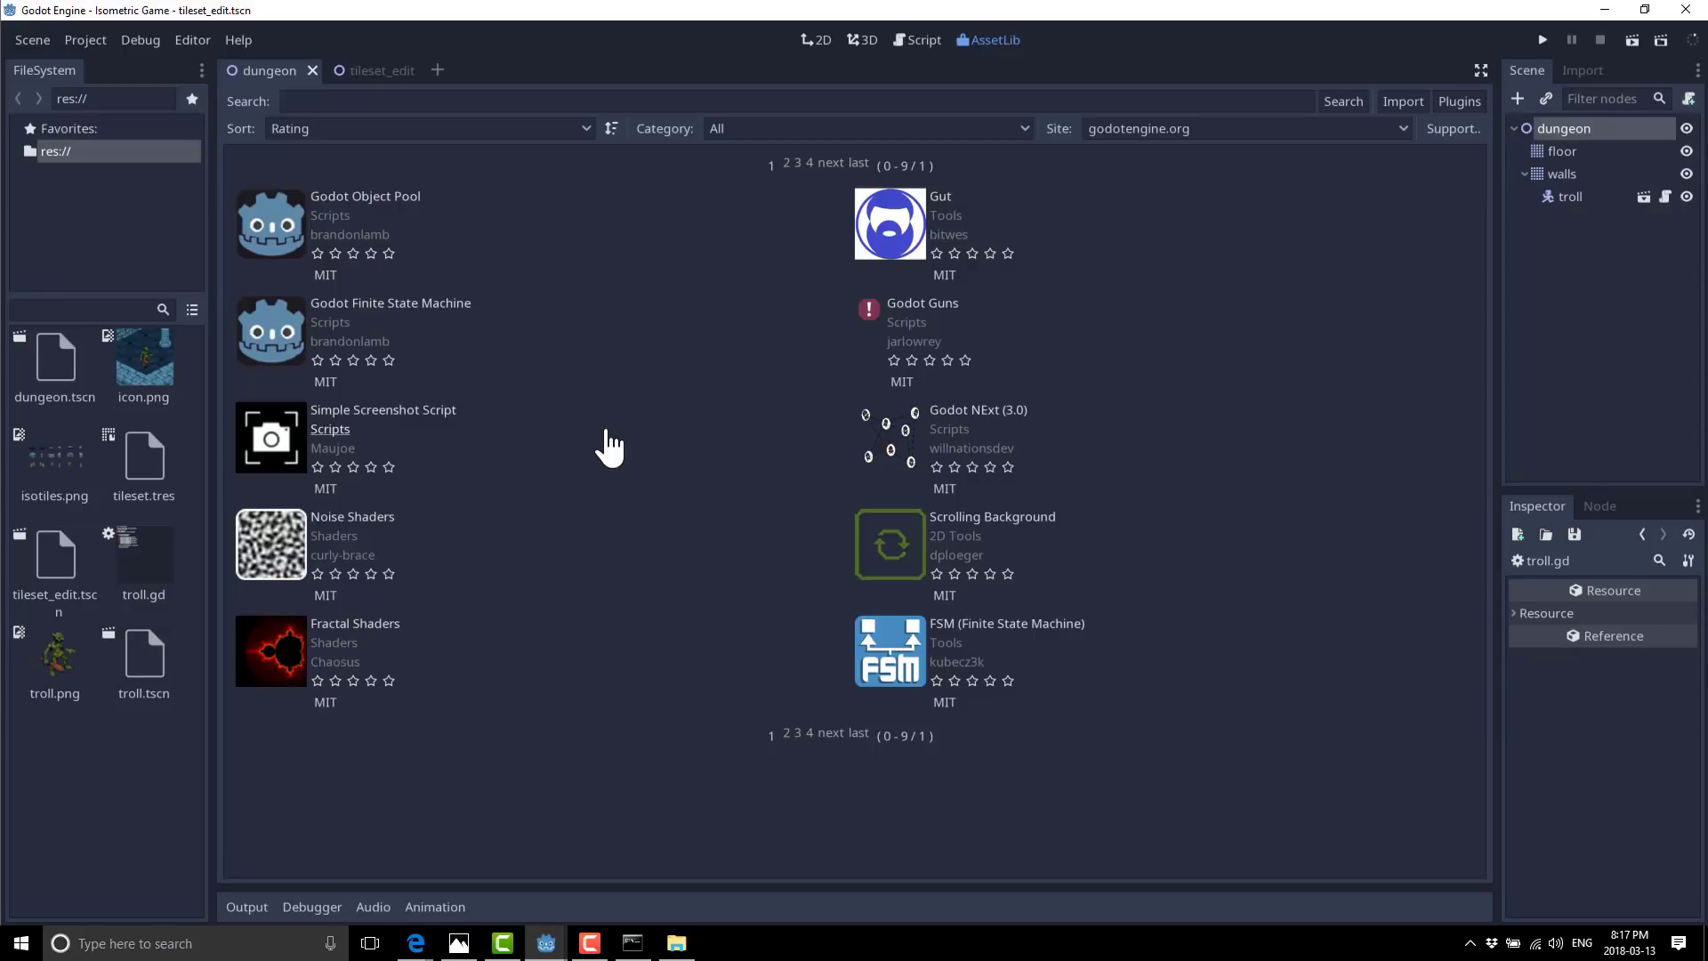
{"action": "left_click", "coordinate": [1023, 129]}
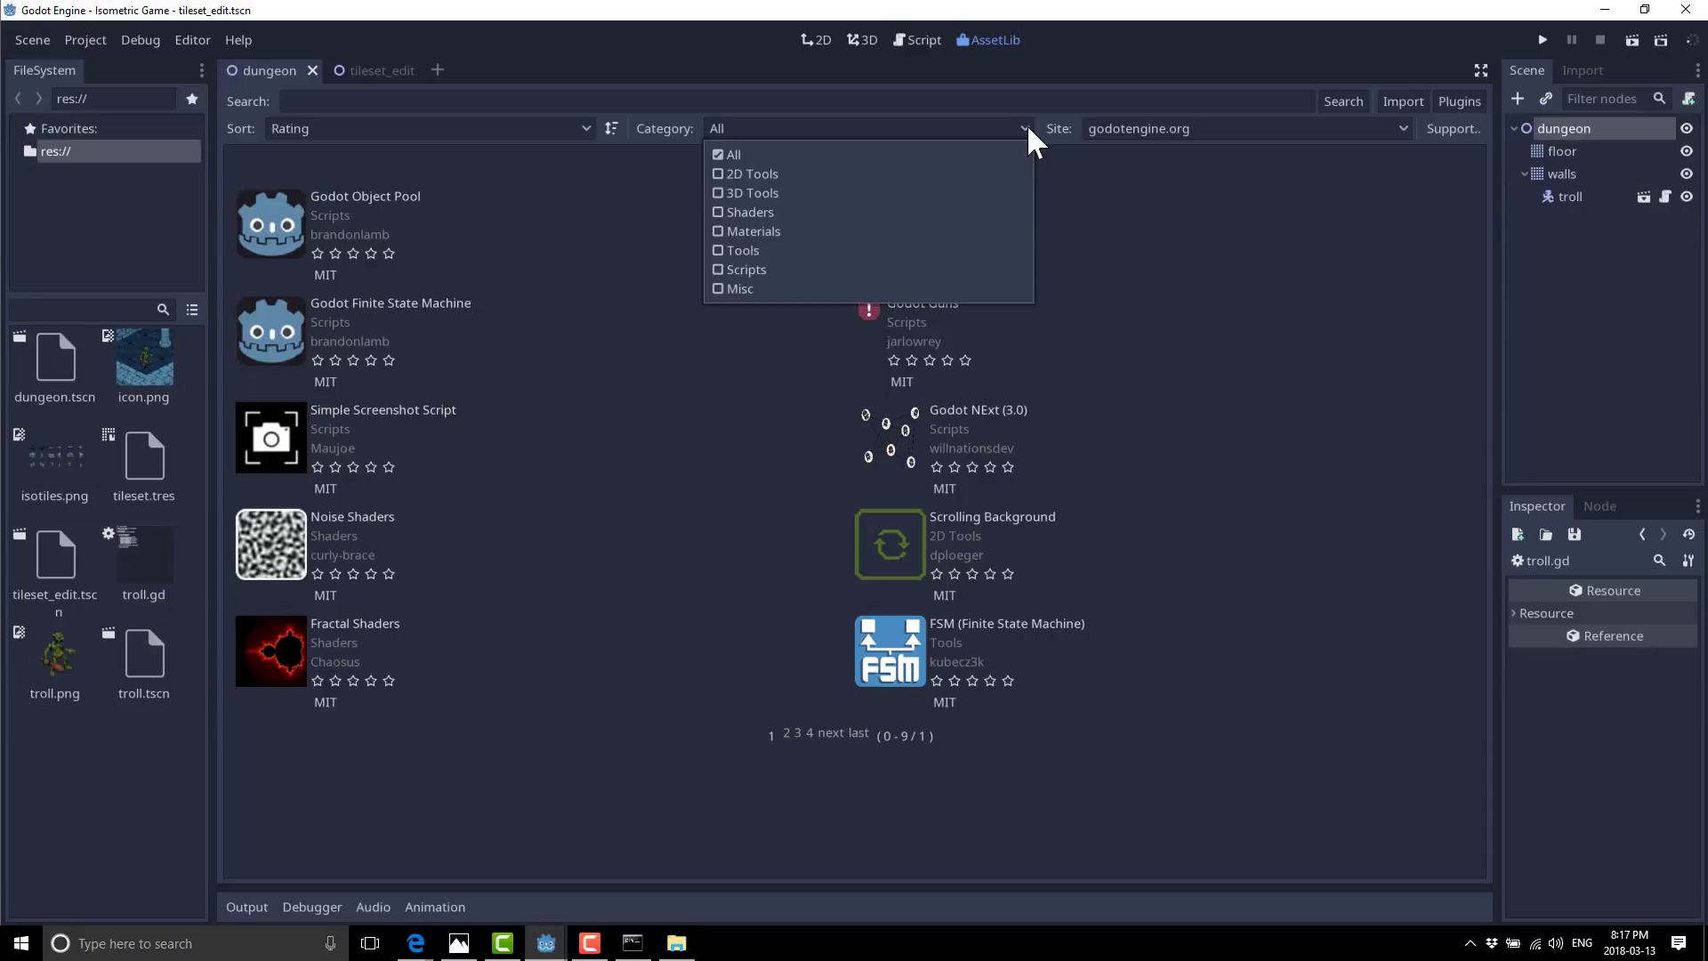
{"action": "left_click", "coordinate": [914, 44]}
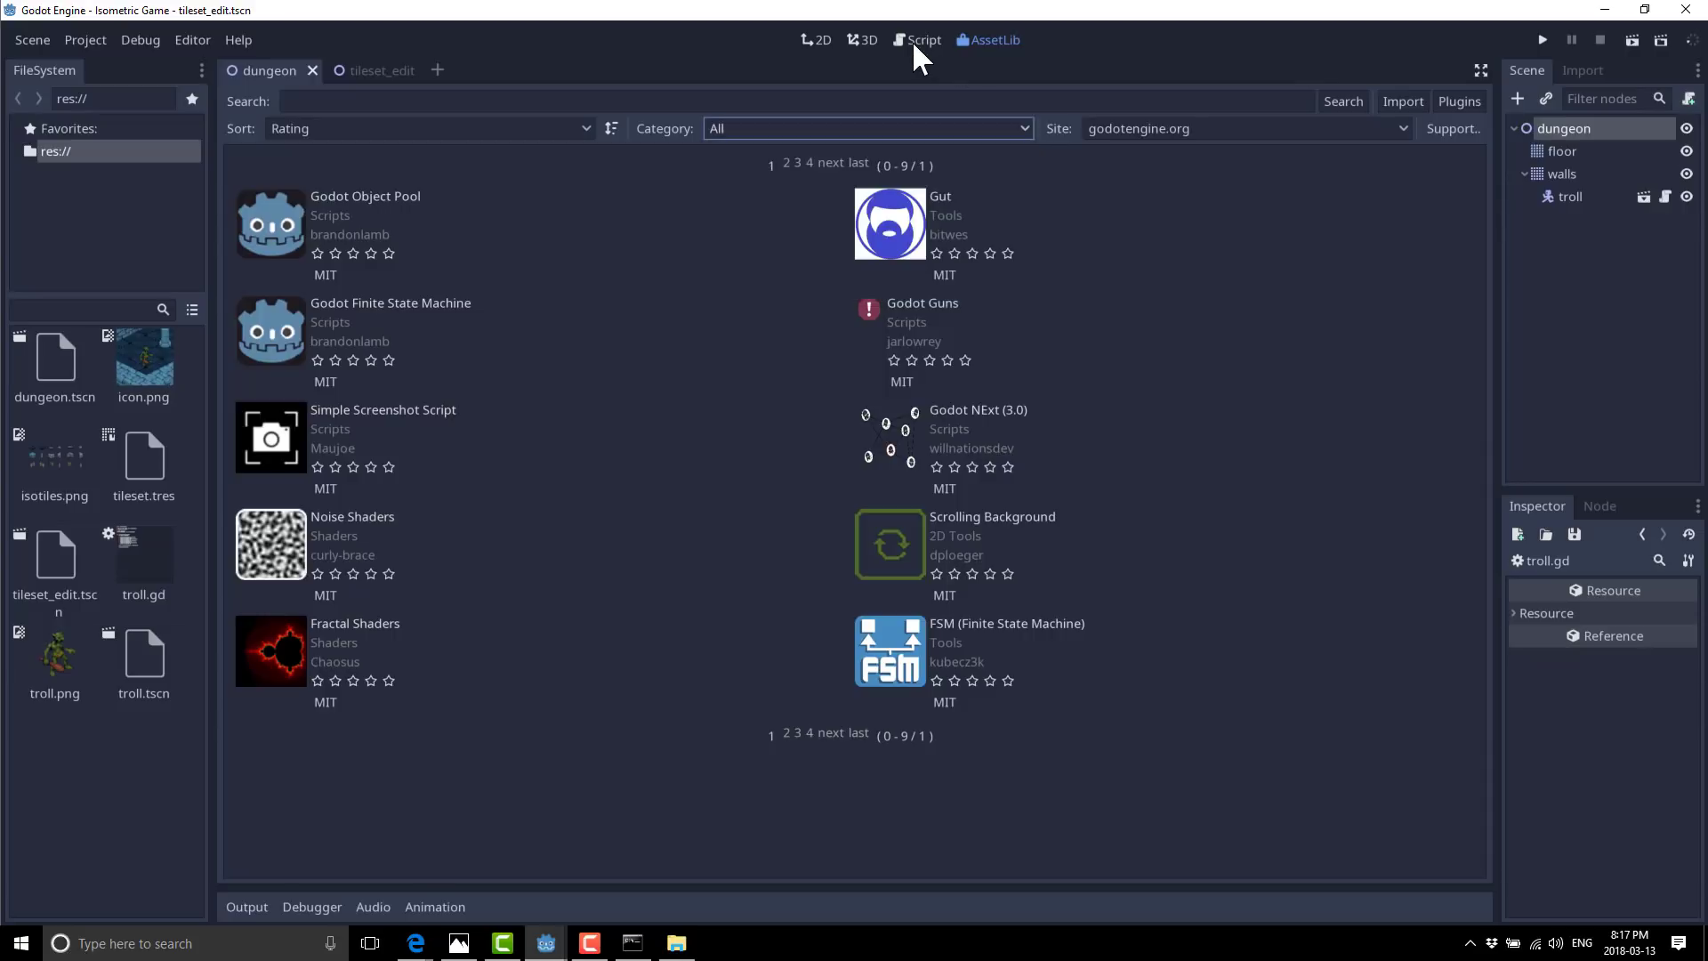
{"action": "left_click", "coordinate": [820, 41]}
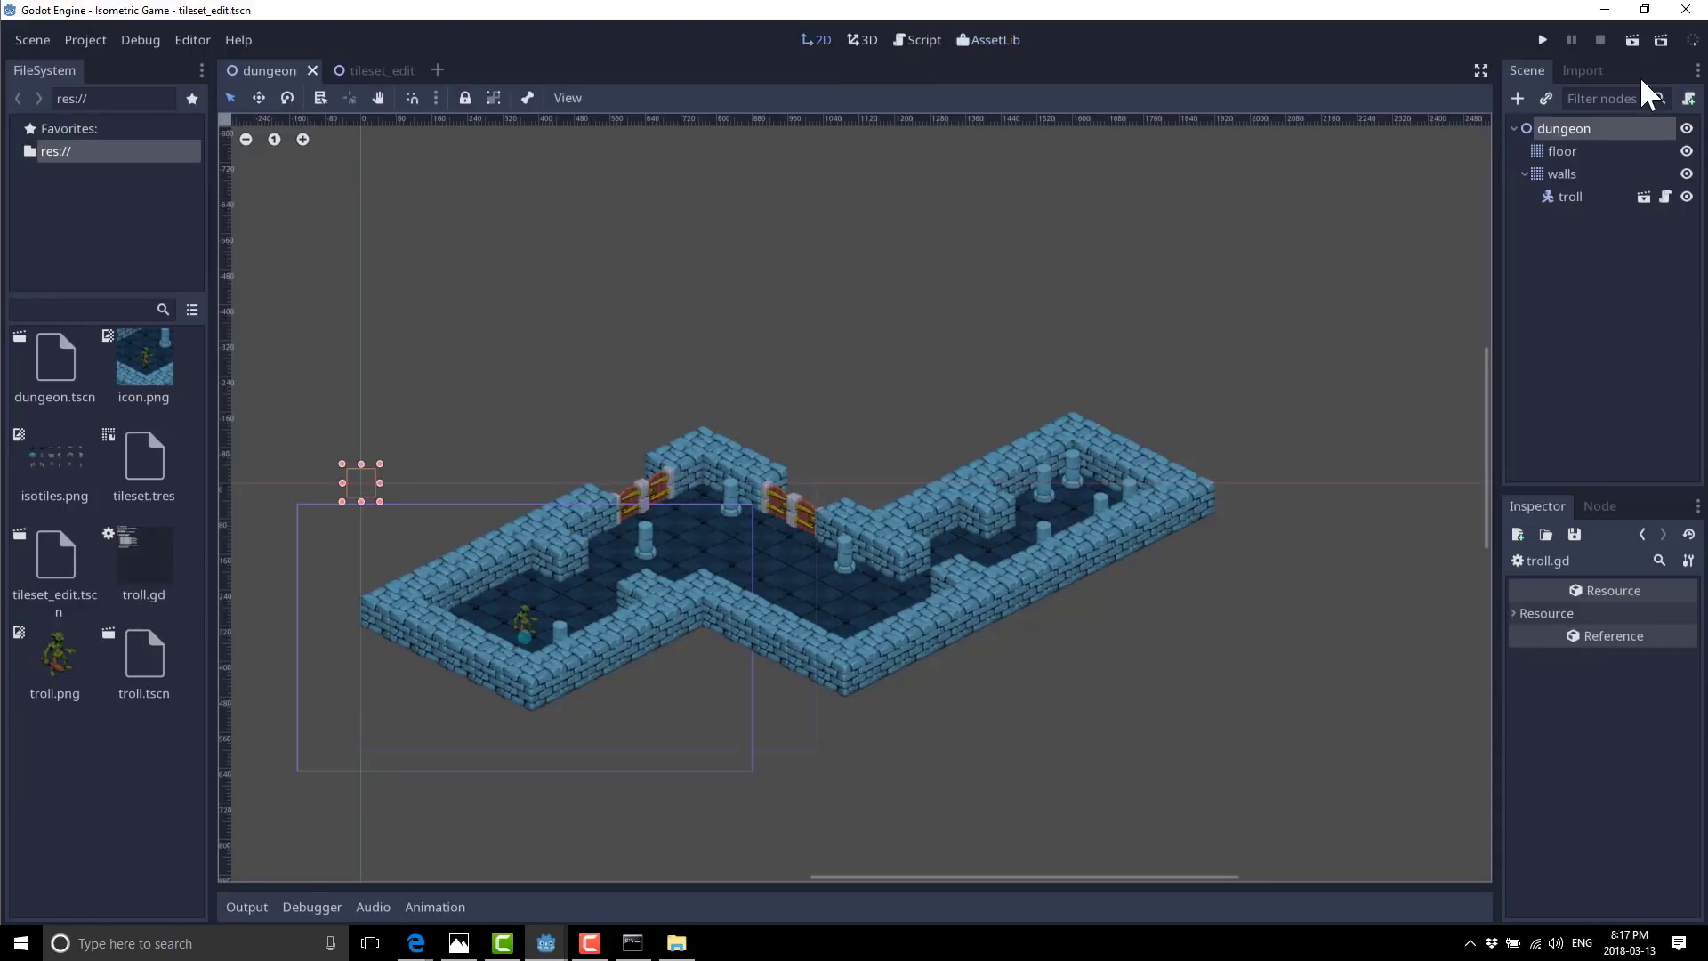
Switch between the Script and 2D workspaces, reopening troll.gd from the project files, and toggle distraction-free mode on and off in 2D.
{"action": "left_click", "coordinate": [916, 41]}
{"action": "left_click", "coordinate": [808, 41]}
{"action": "double_click", "coordinate": [137, 543]}
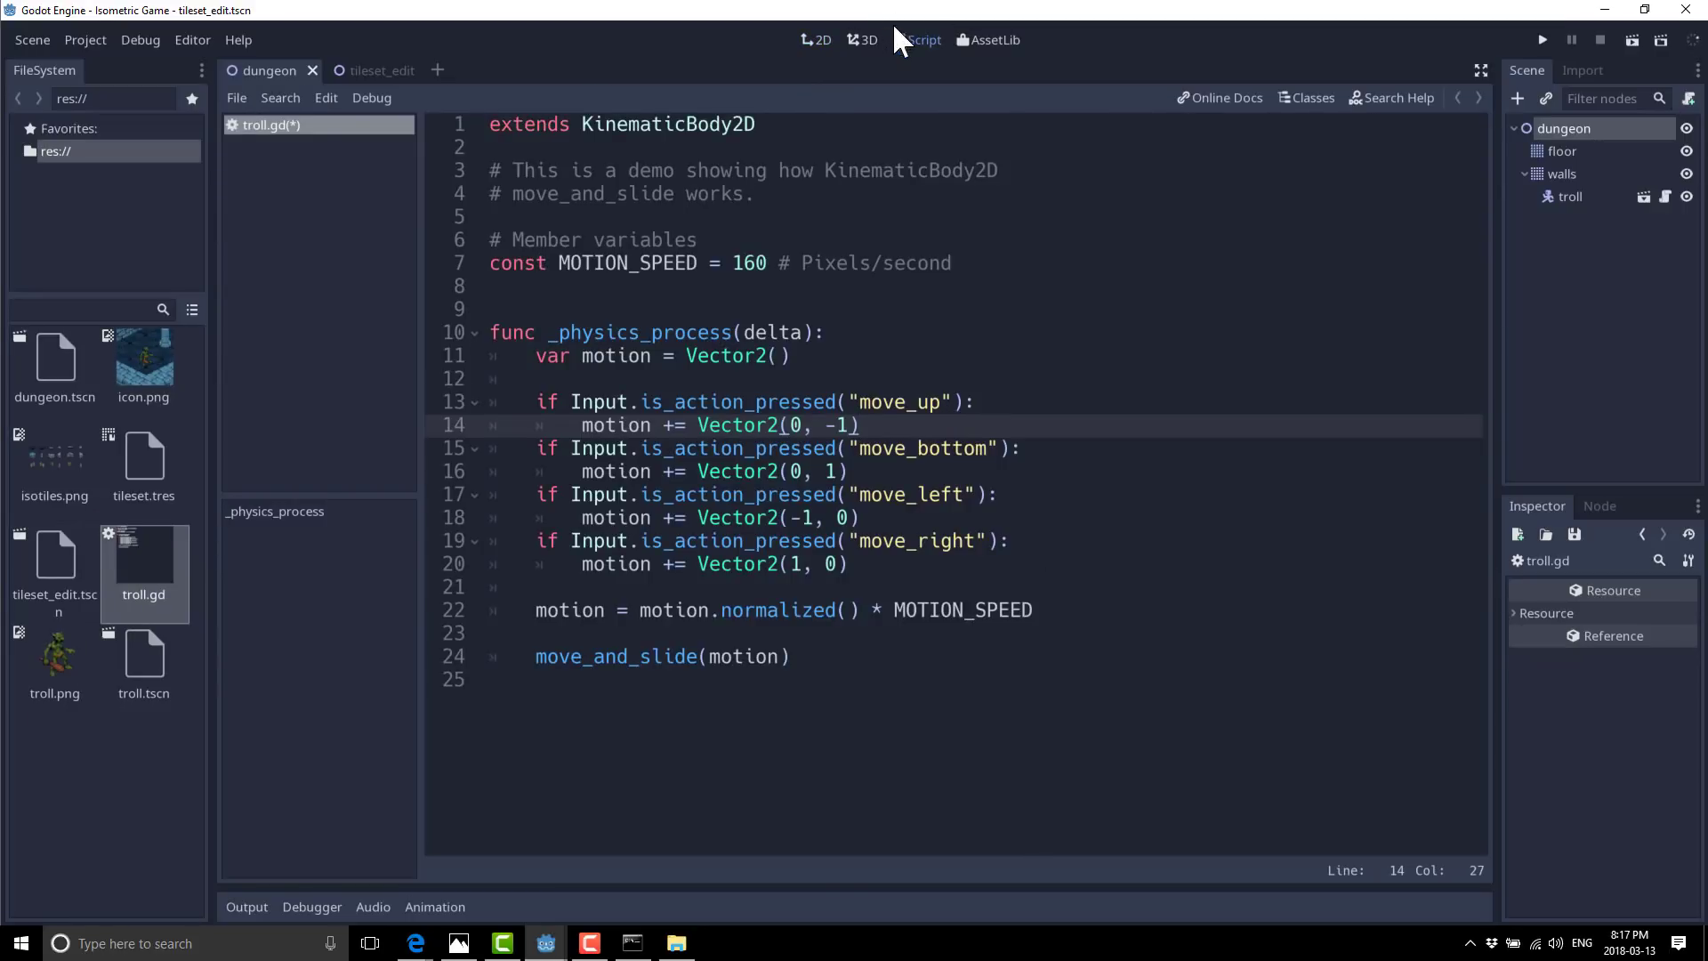
{"action": "left_click", "coordinate": [821, 39]}
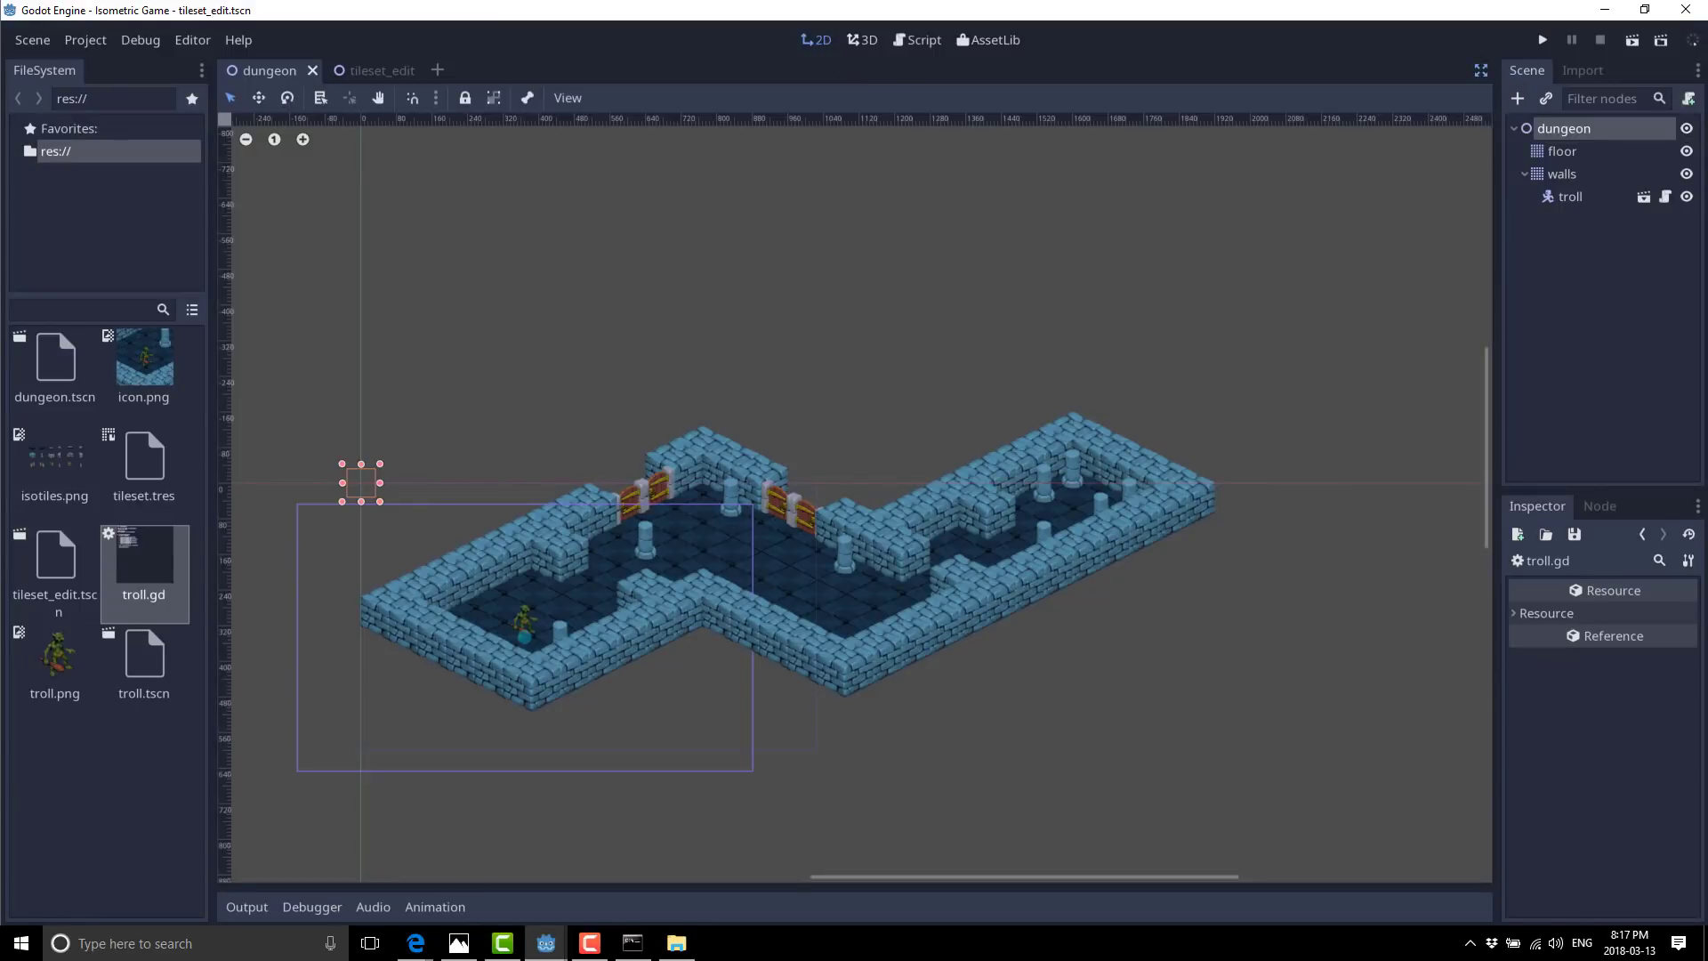
{"action": "left_click", "coordinate": [1482, 70]}
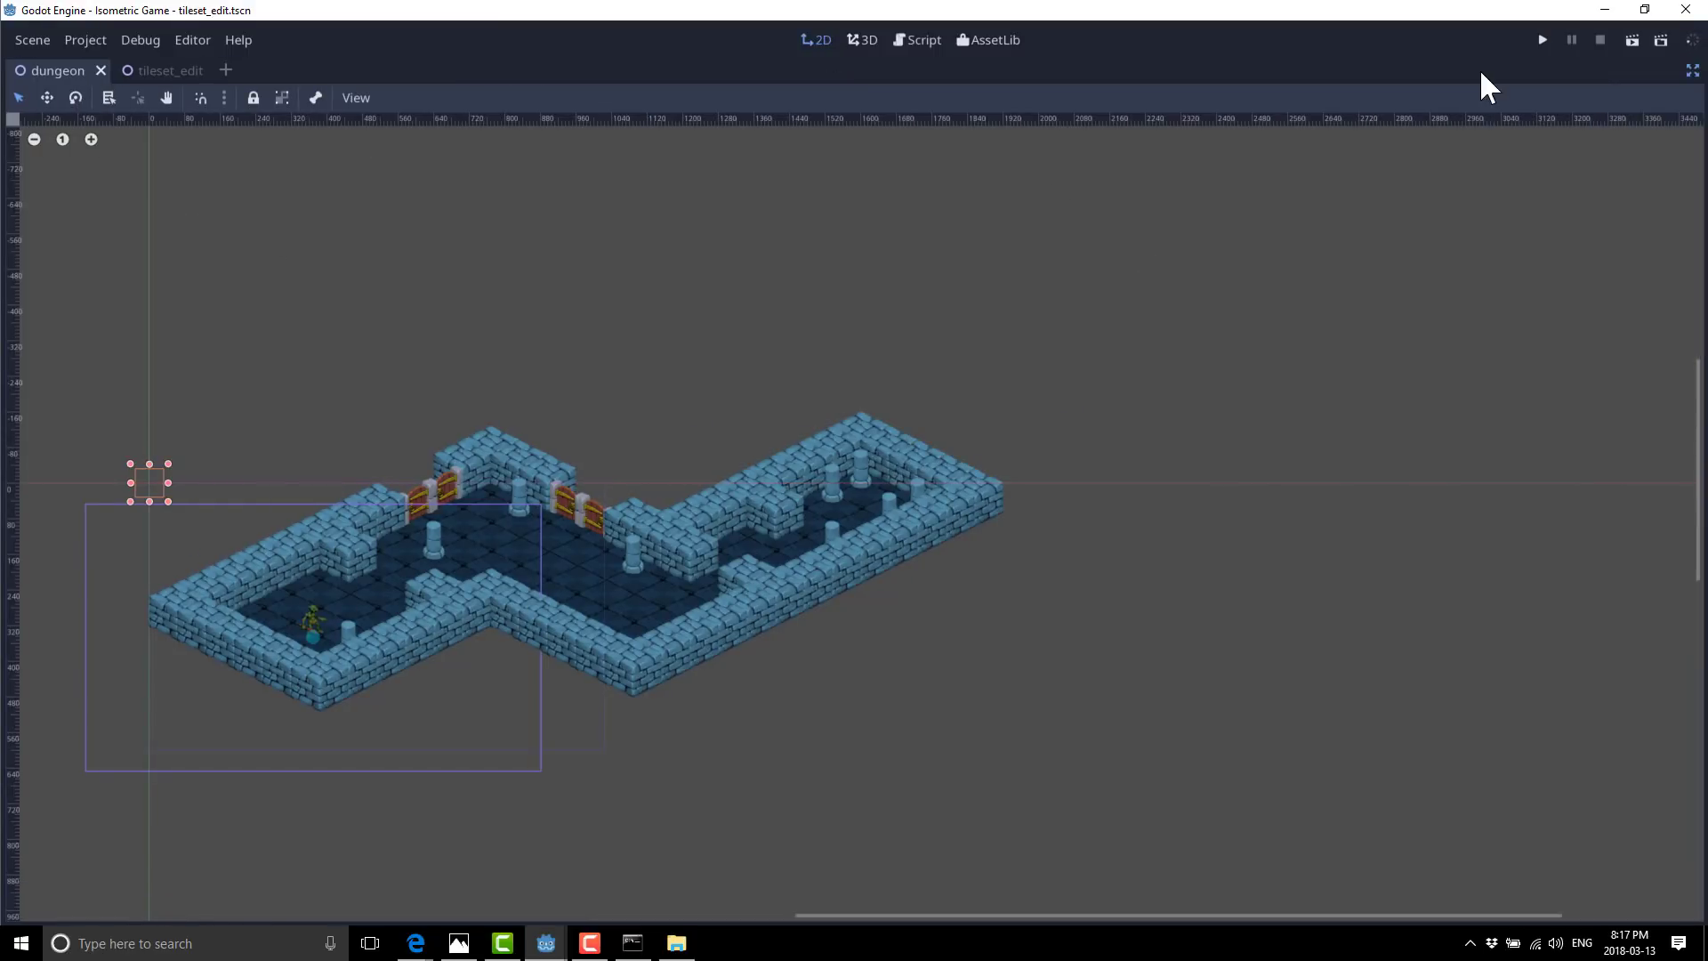
{"action": "left_click", "coordinate": [1692, 71]}
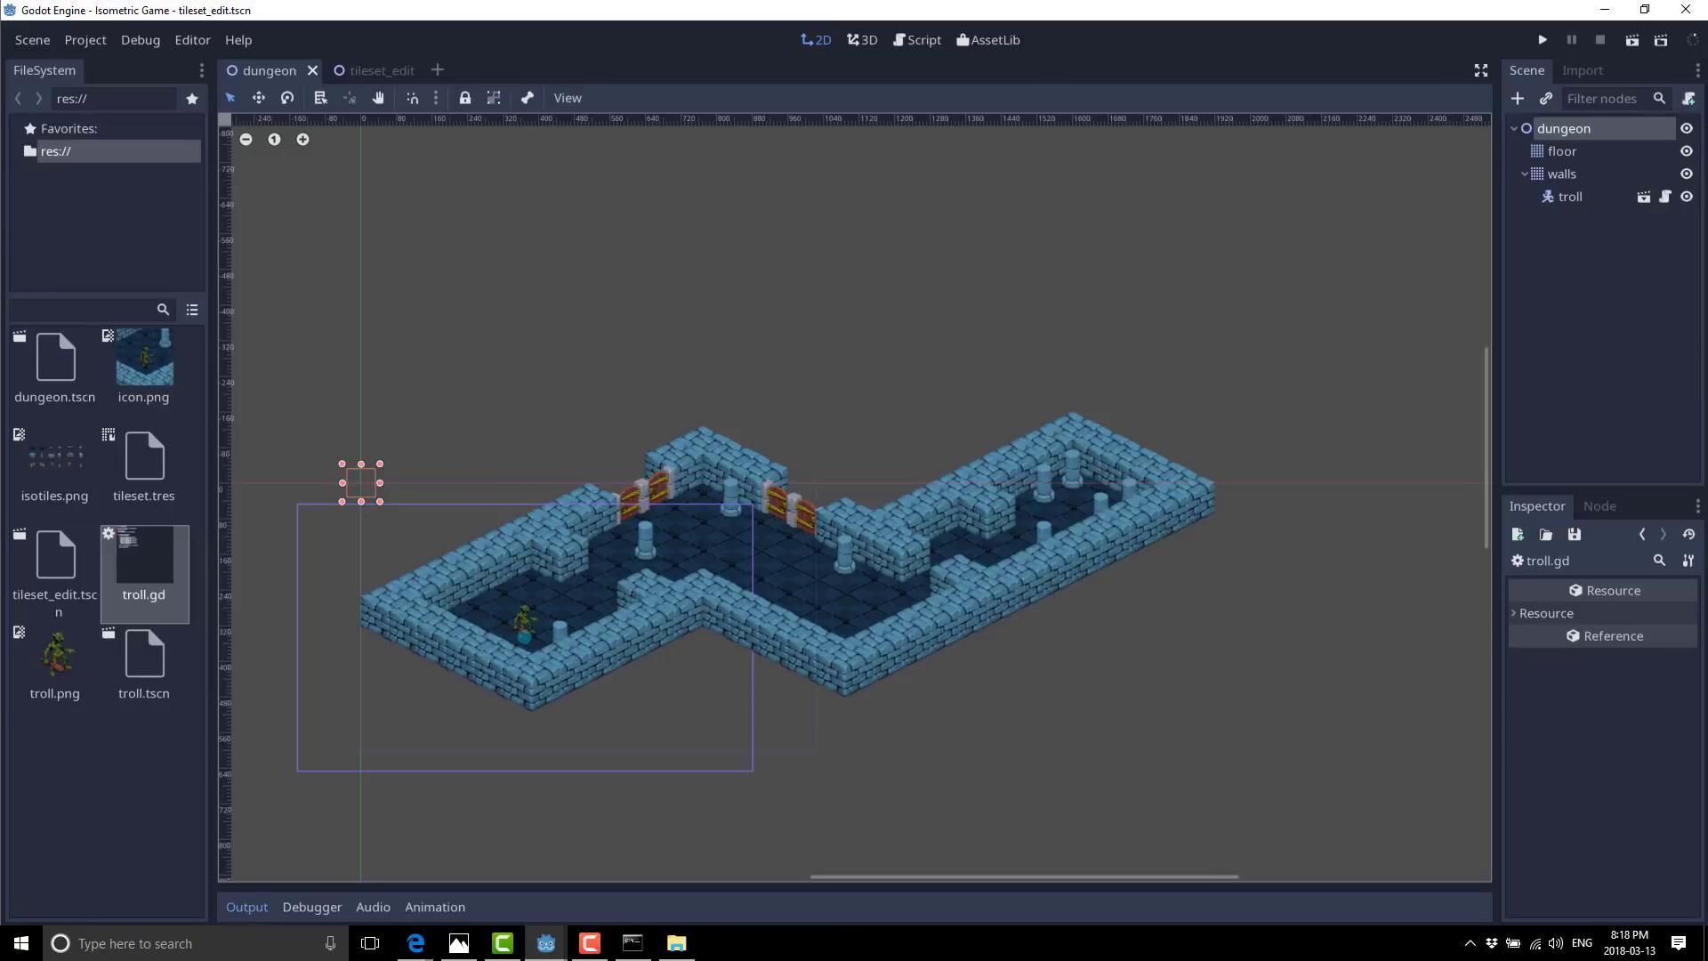
Review the Output log from start to end and clear its messages.
{"action": "left_click", "coordinate": [245, 906]}
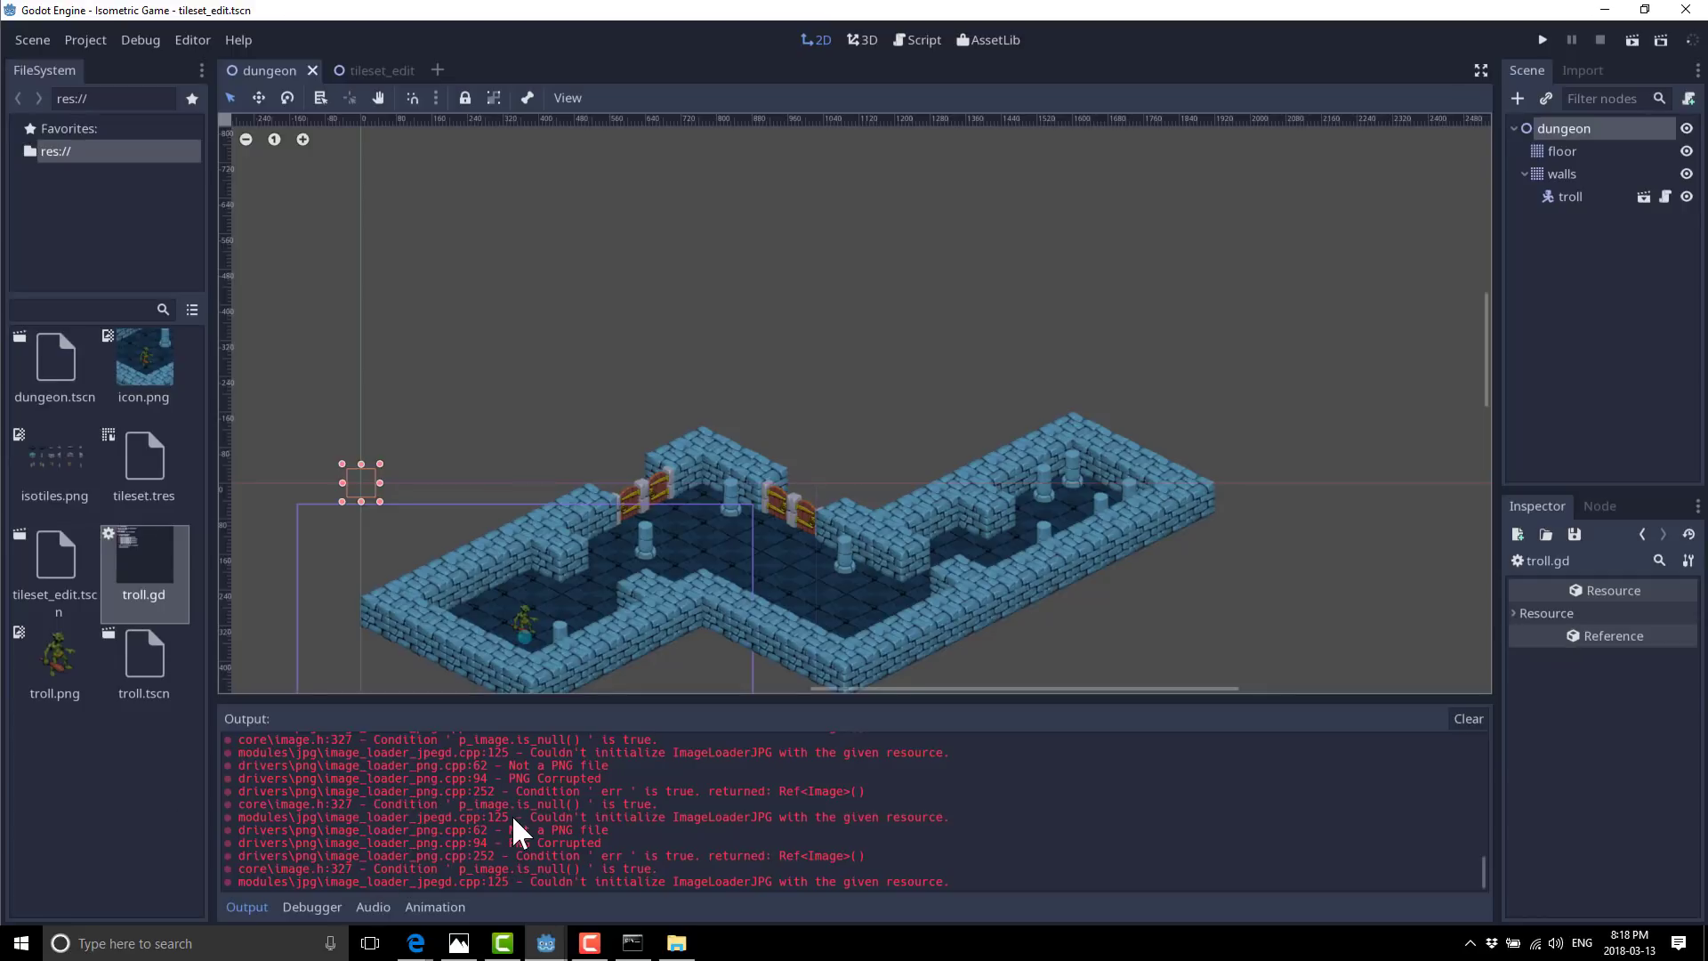
{"action": "scroll", "coordinate": [532, 813], "scroll_direction": "up", "scroll_amount": 10}
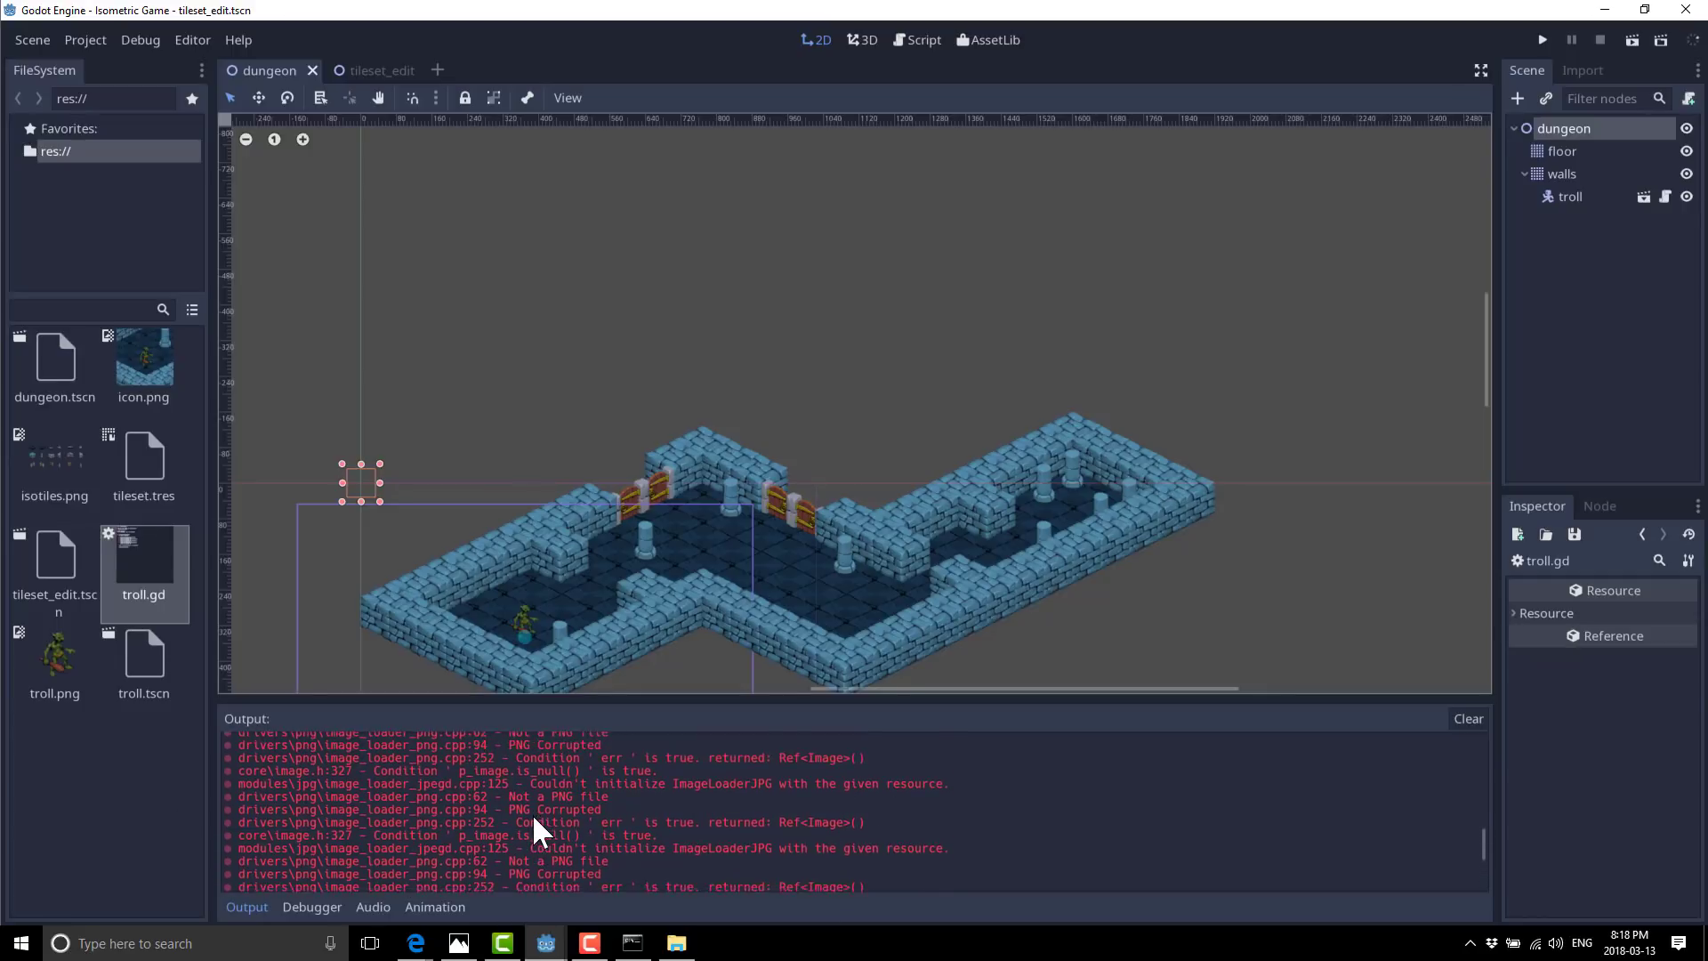
{"action": "scroll", "coordinate": [532, 813], "scroll_direction": "up", "scroll_amount": 5}
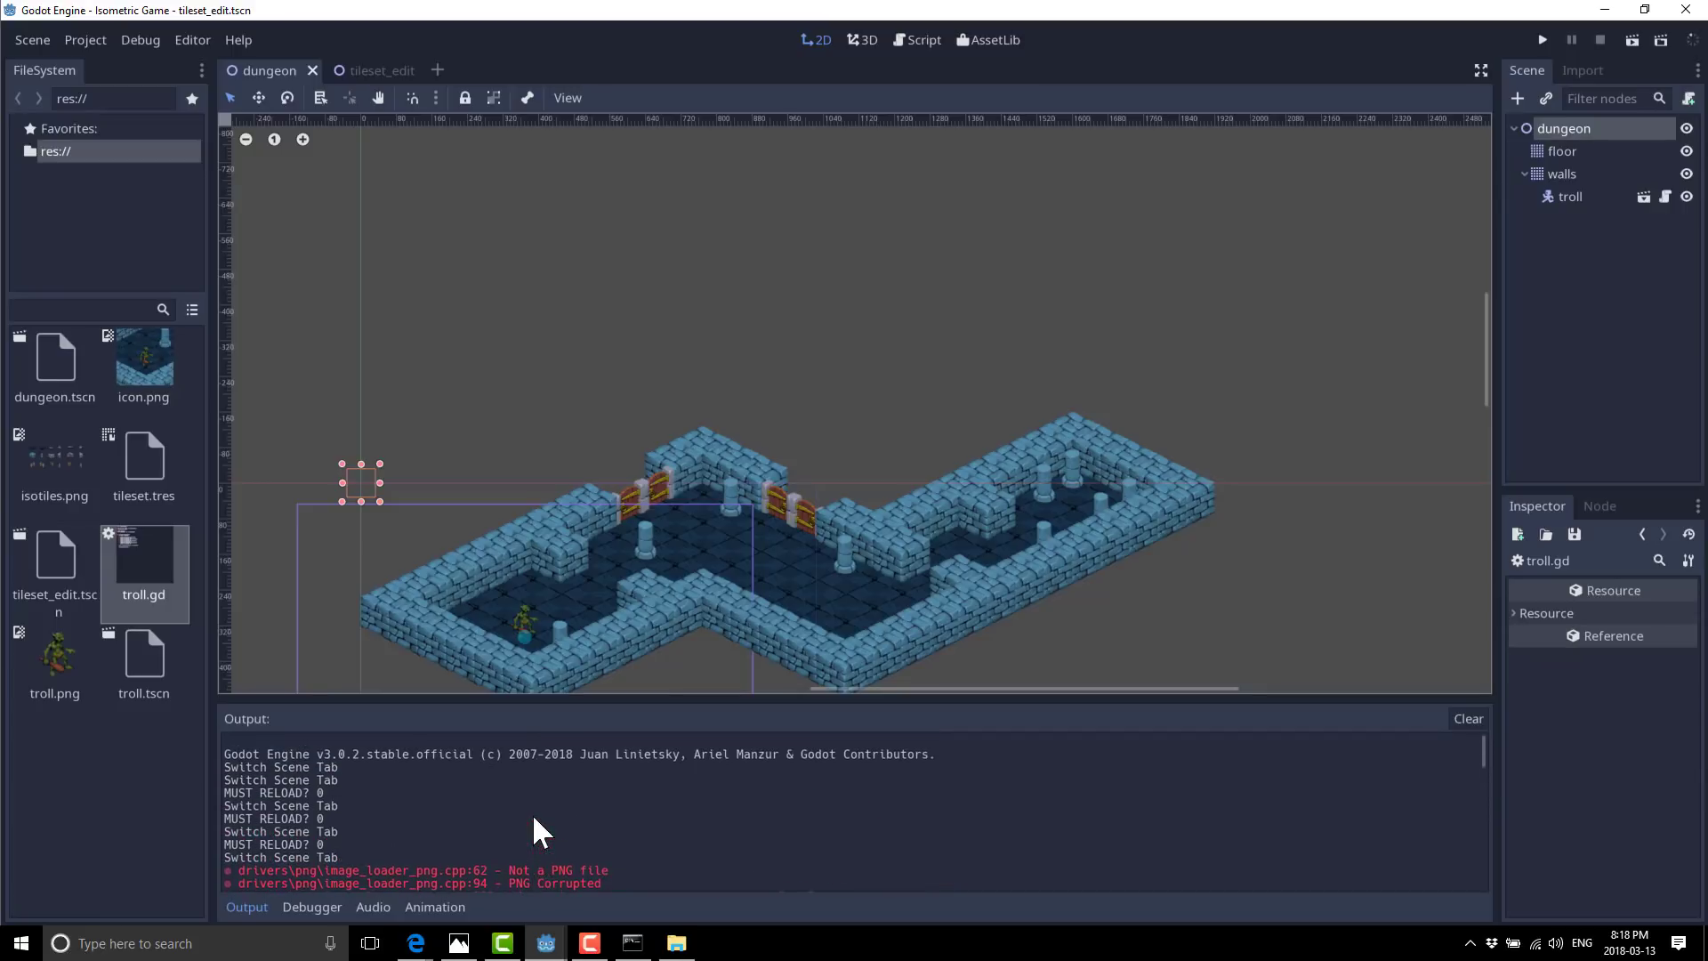
{"action": "scroll", "coordinate": [397, 761], "scroll_direction": "down", "scroll_amount": 10}
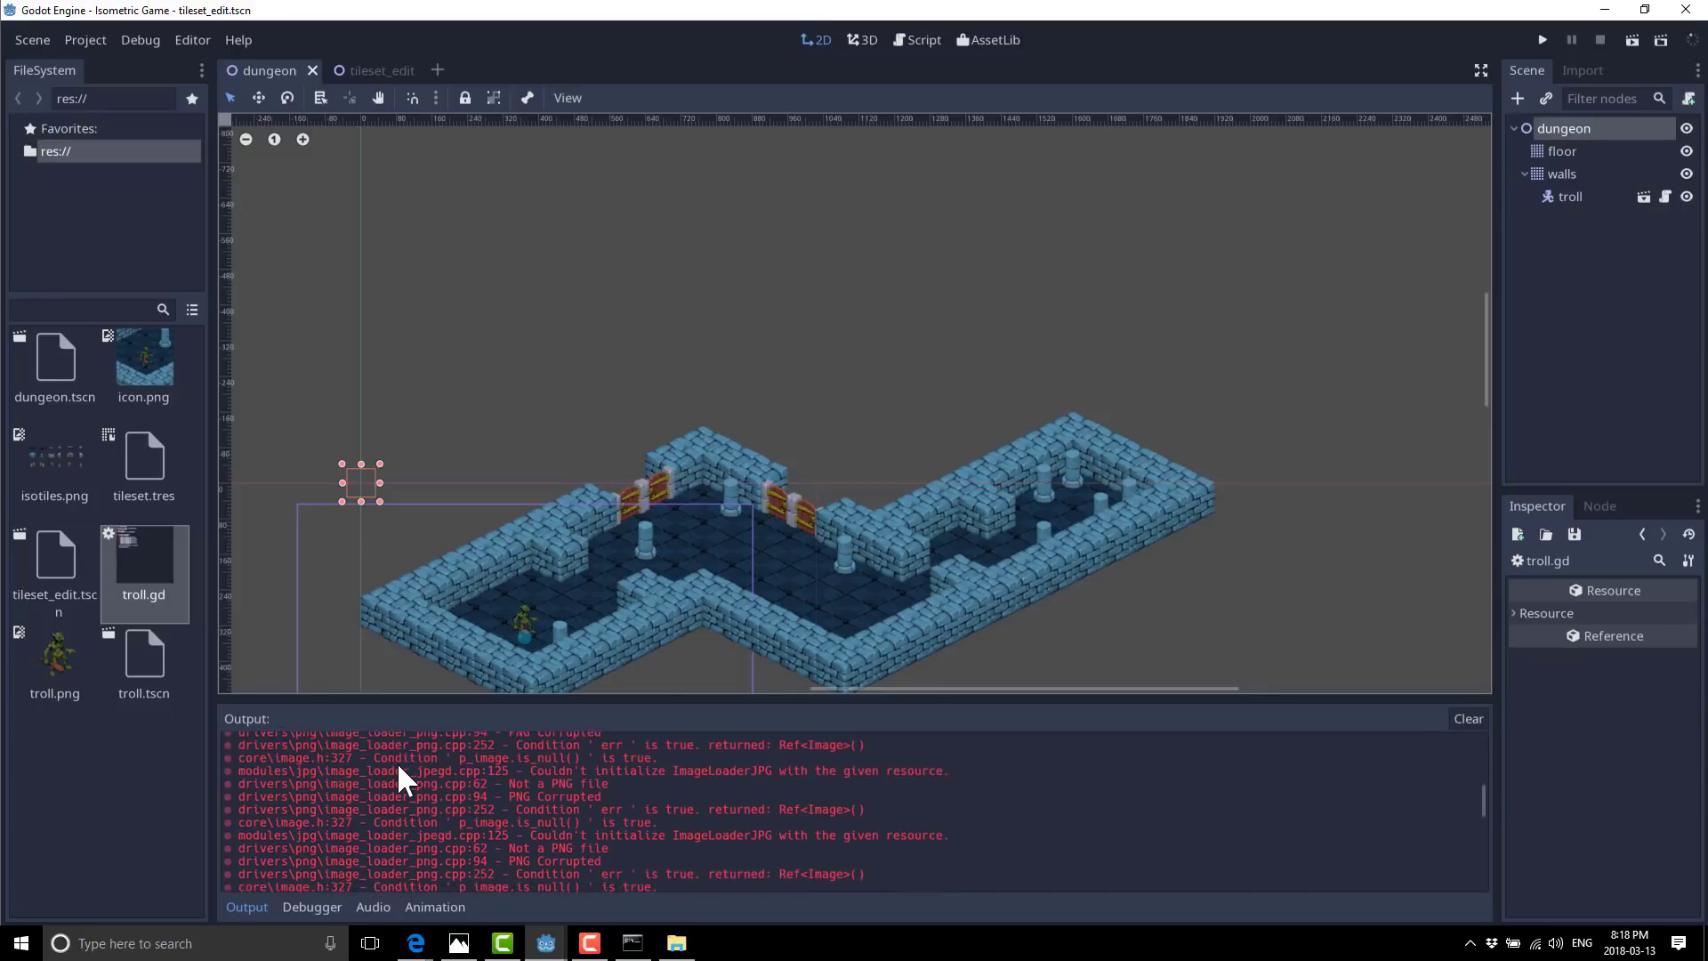
{"action": "scroll", "coordinate": [563, 794], "scroll_direction": "down", "scroll_amount": 5}
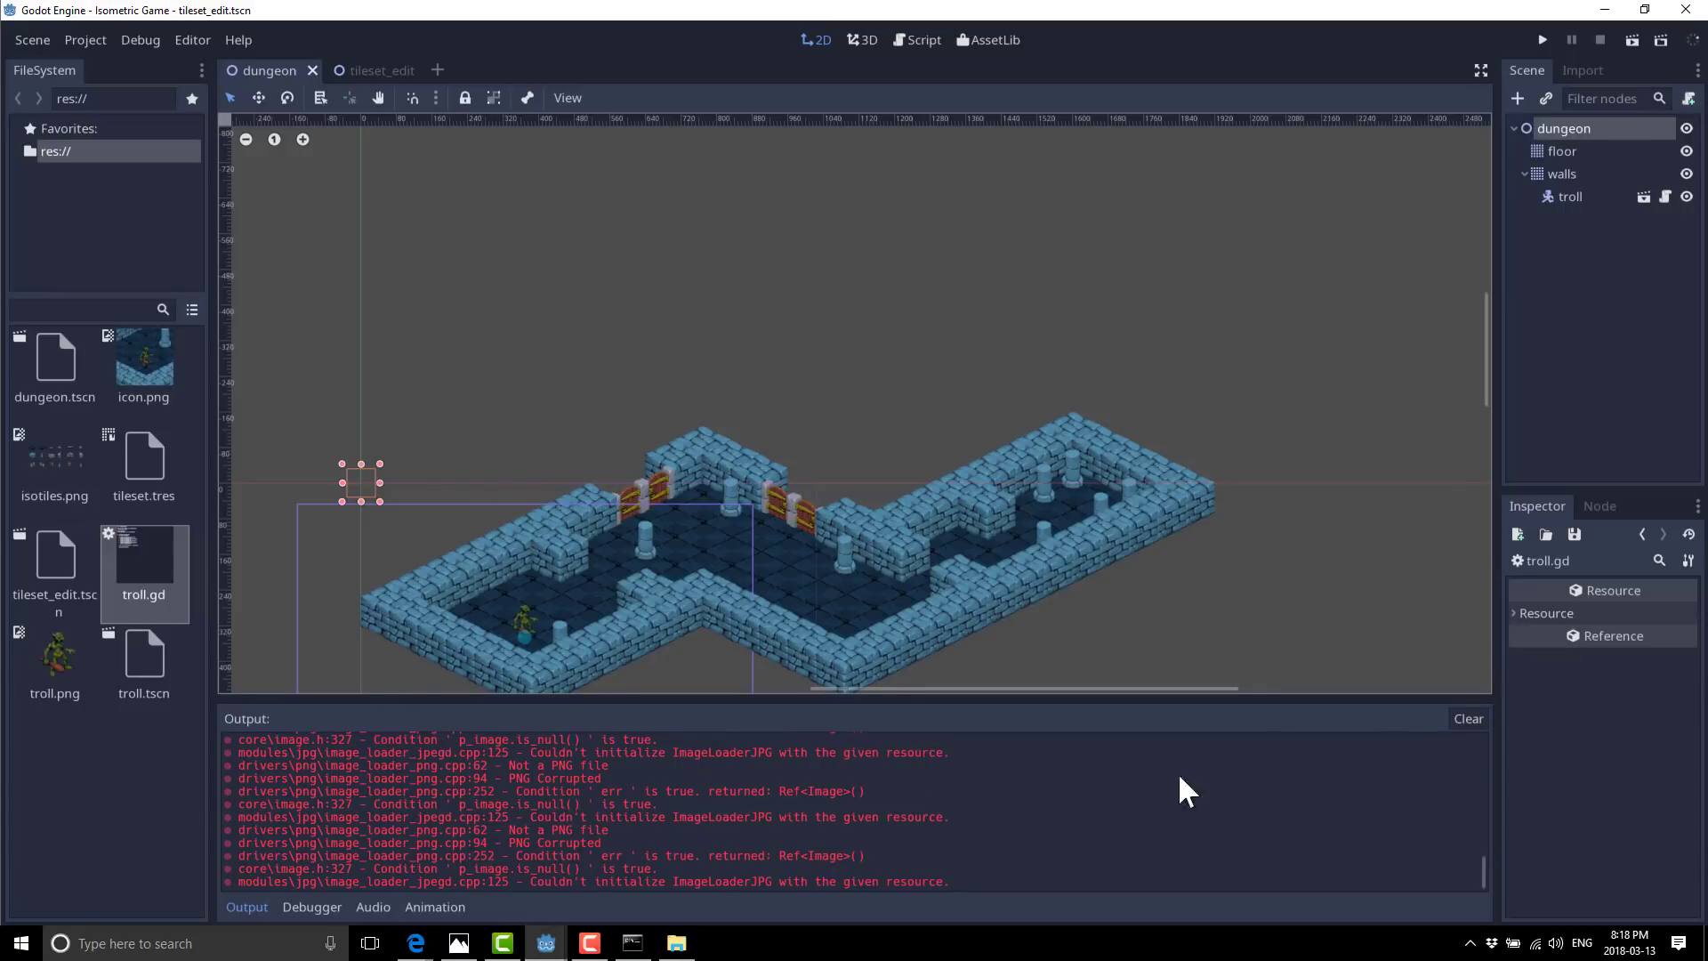
{"action": "left_click", "coordinate": [1465, 720]}
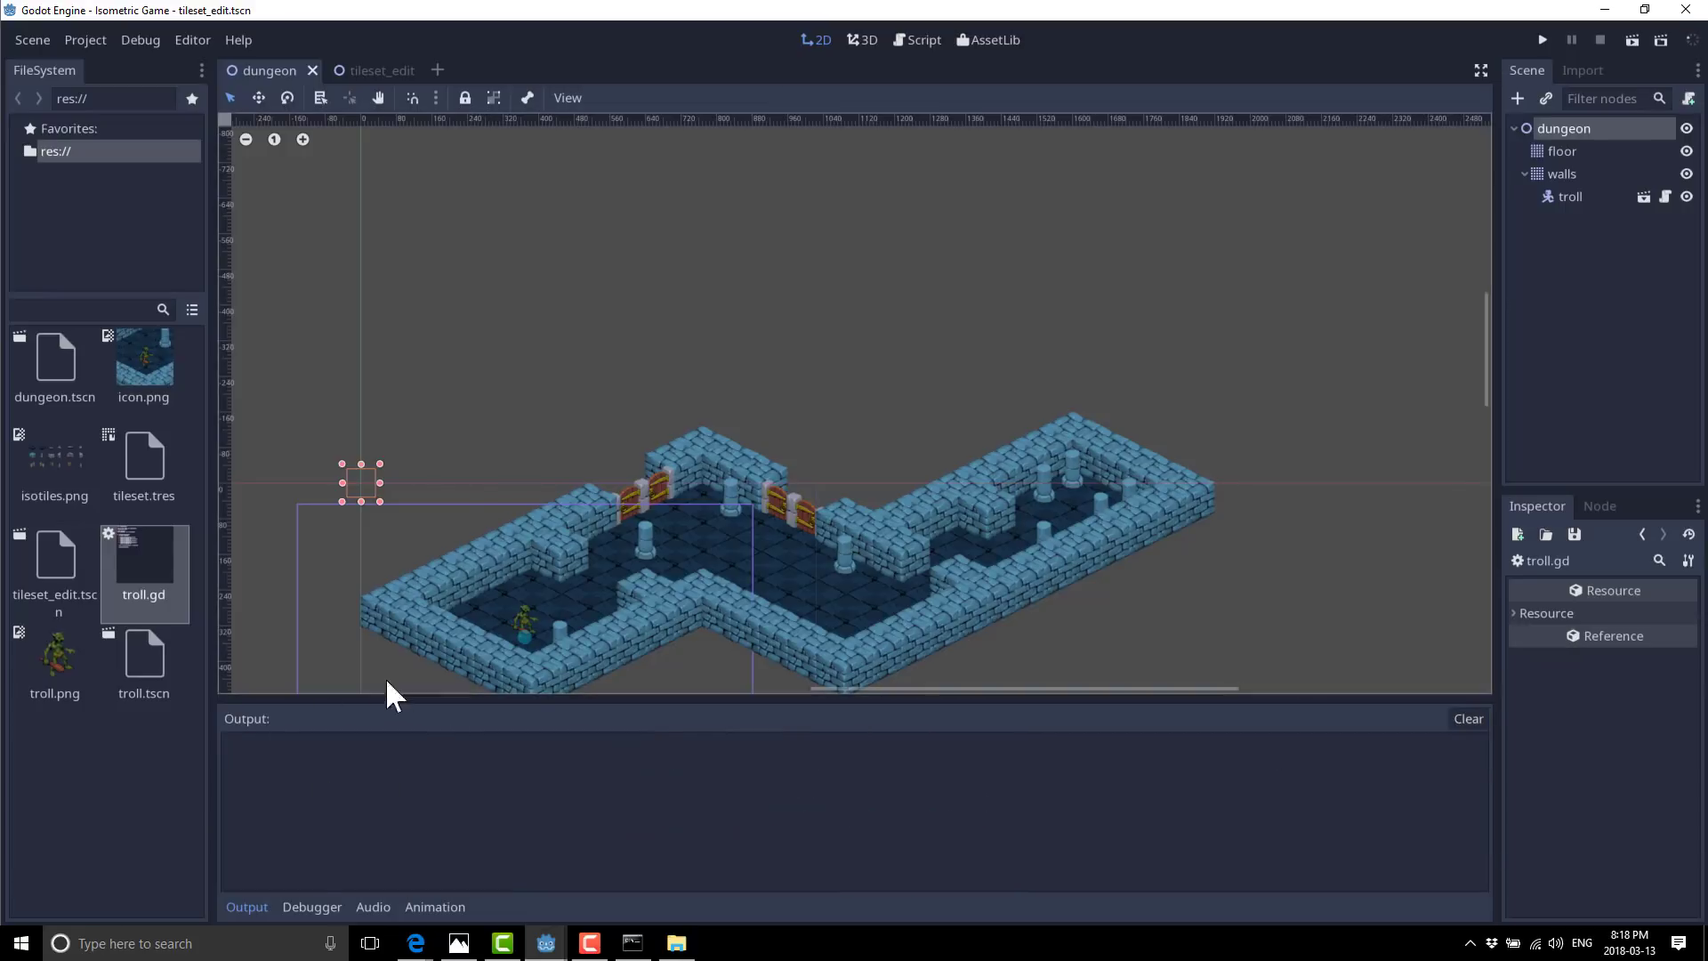
Look through the Debugger, Audio bus and Animation tools, and collapse the Animation editor.
{"action": "left_click", "coordinate": [311, 907]}
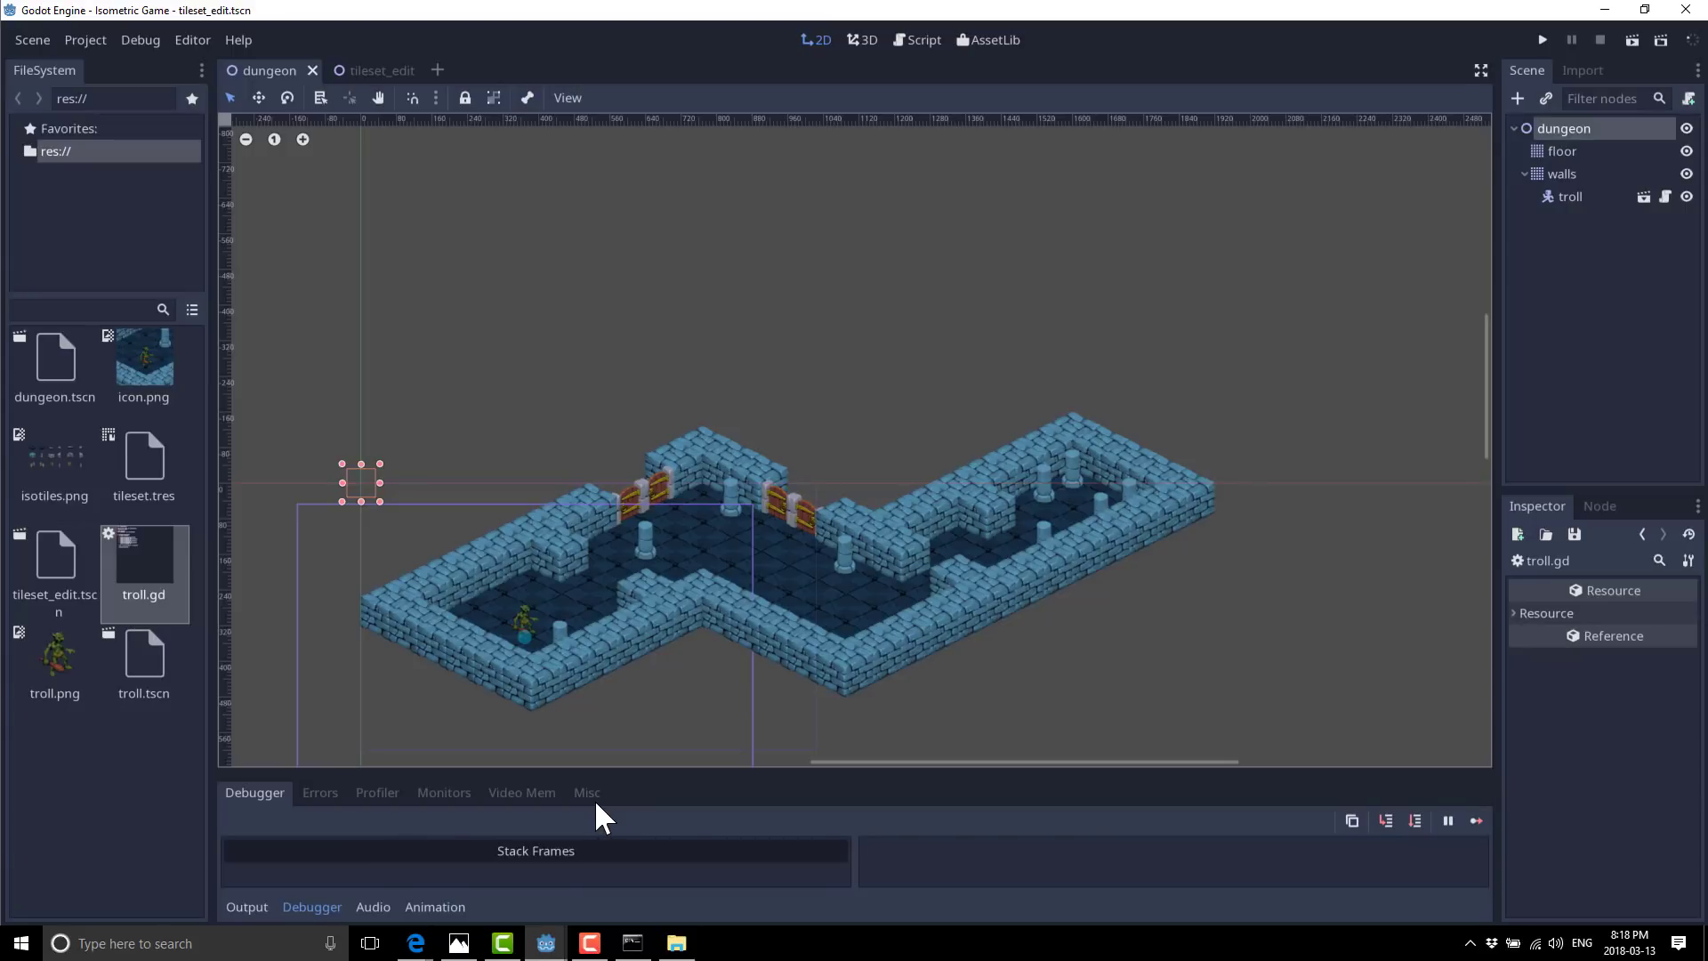
{"action": "left_click", "coordinate": [374, 908]}
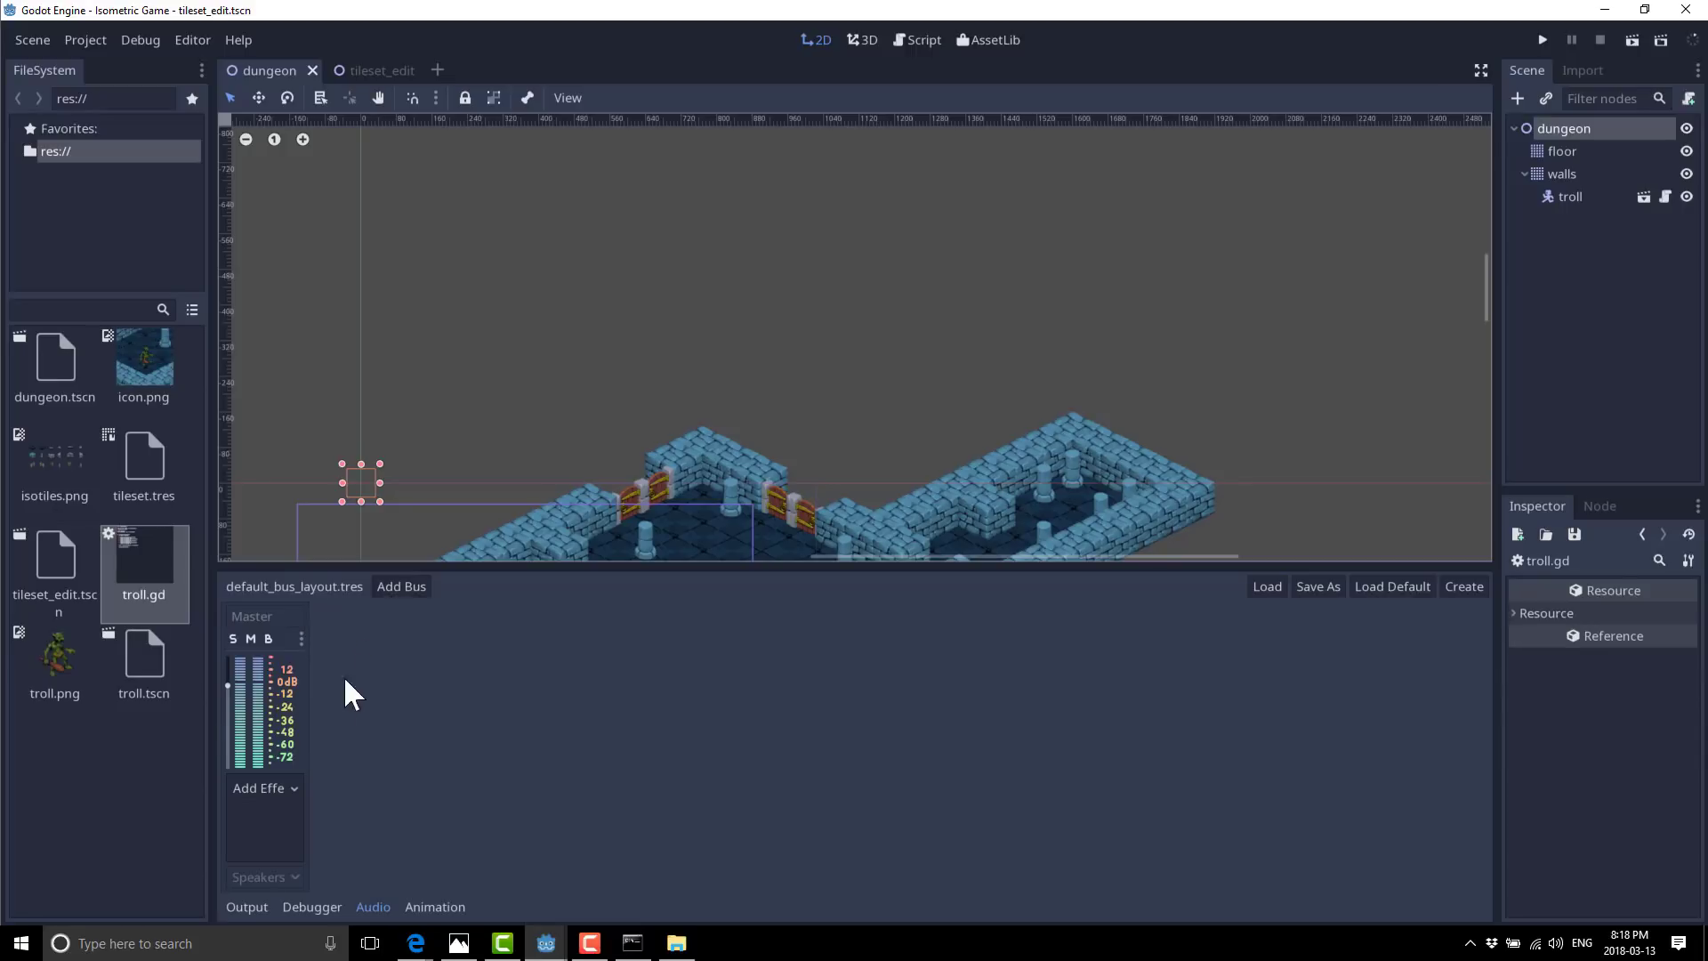
{"action": "left_click", "coordinate": [435, 907]}
{"action": "left_click", "coordinate": [61, 668]}
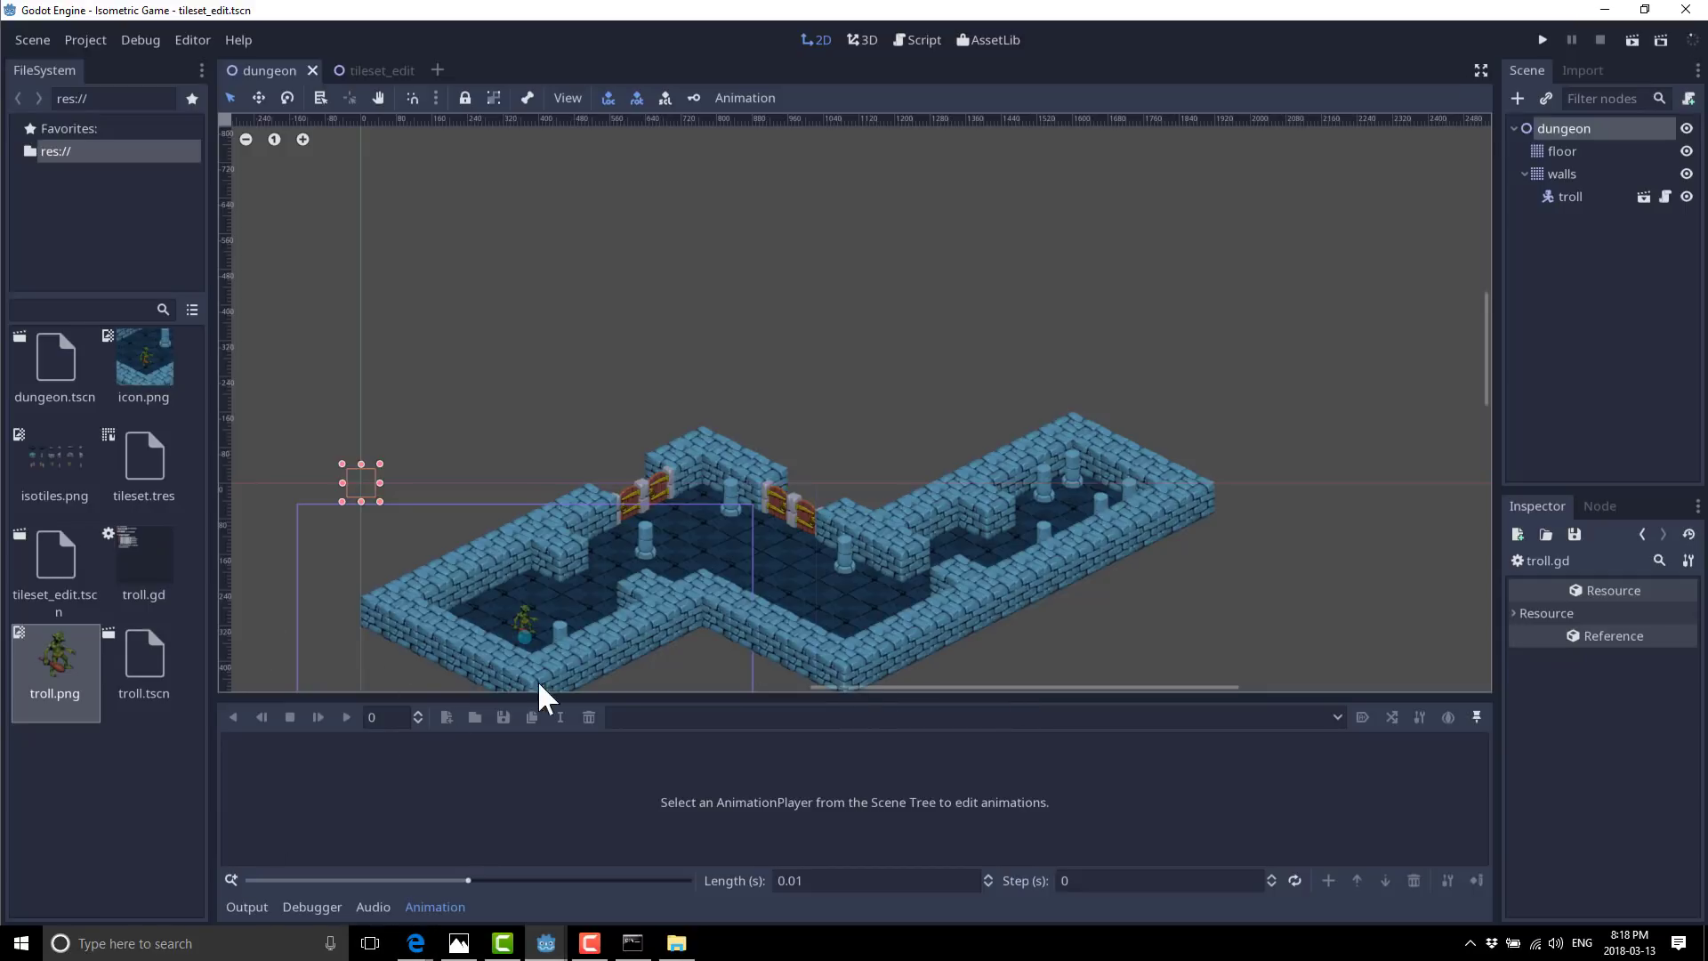
{"action": "left_click", "coordinate": [434, 908]}
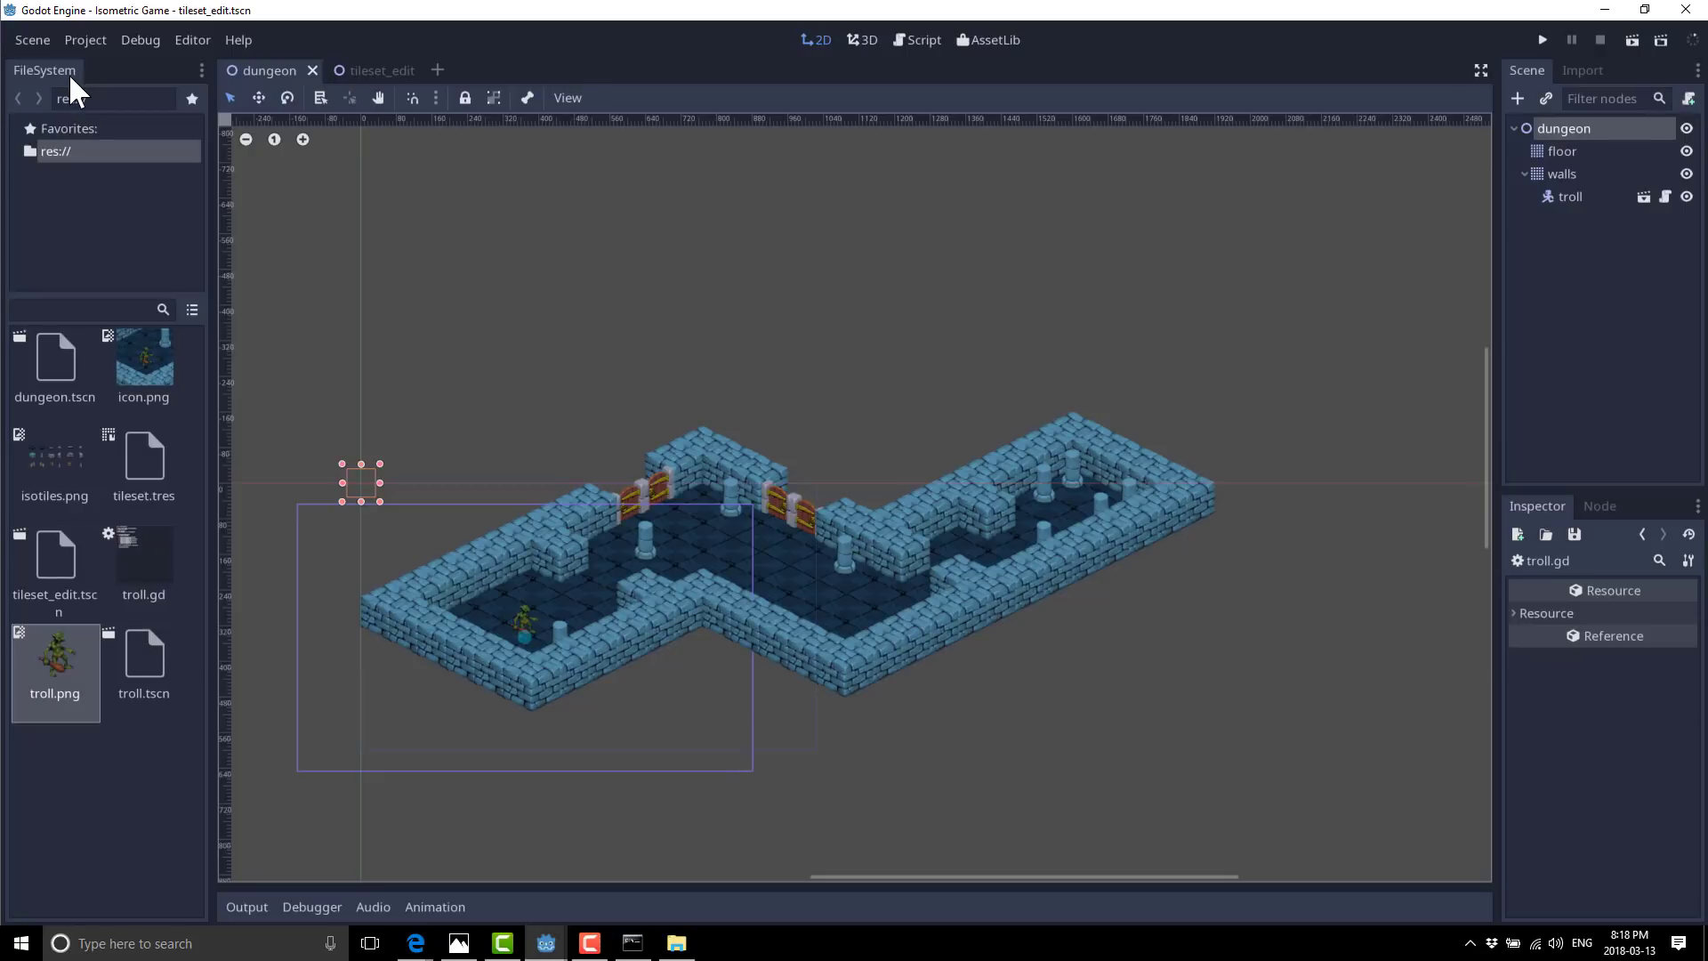
Examine the options available for the res:// folder in the FileSystem dock and dismiss them.
{"action": "left_click", "coordinate": [60, 160]}
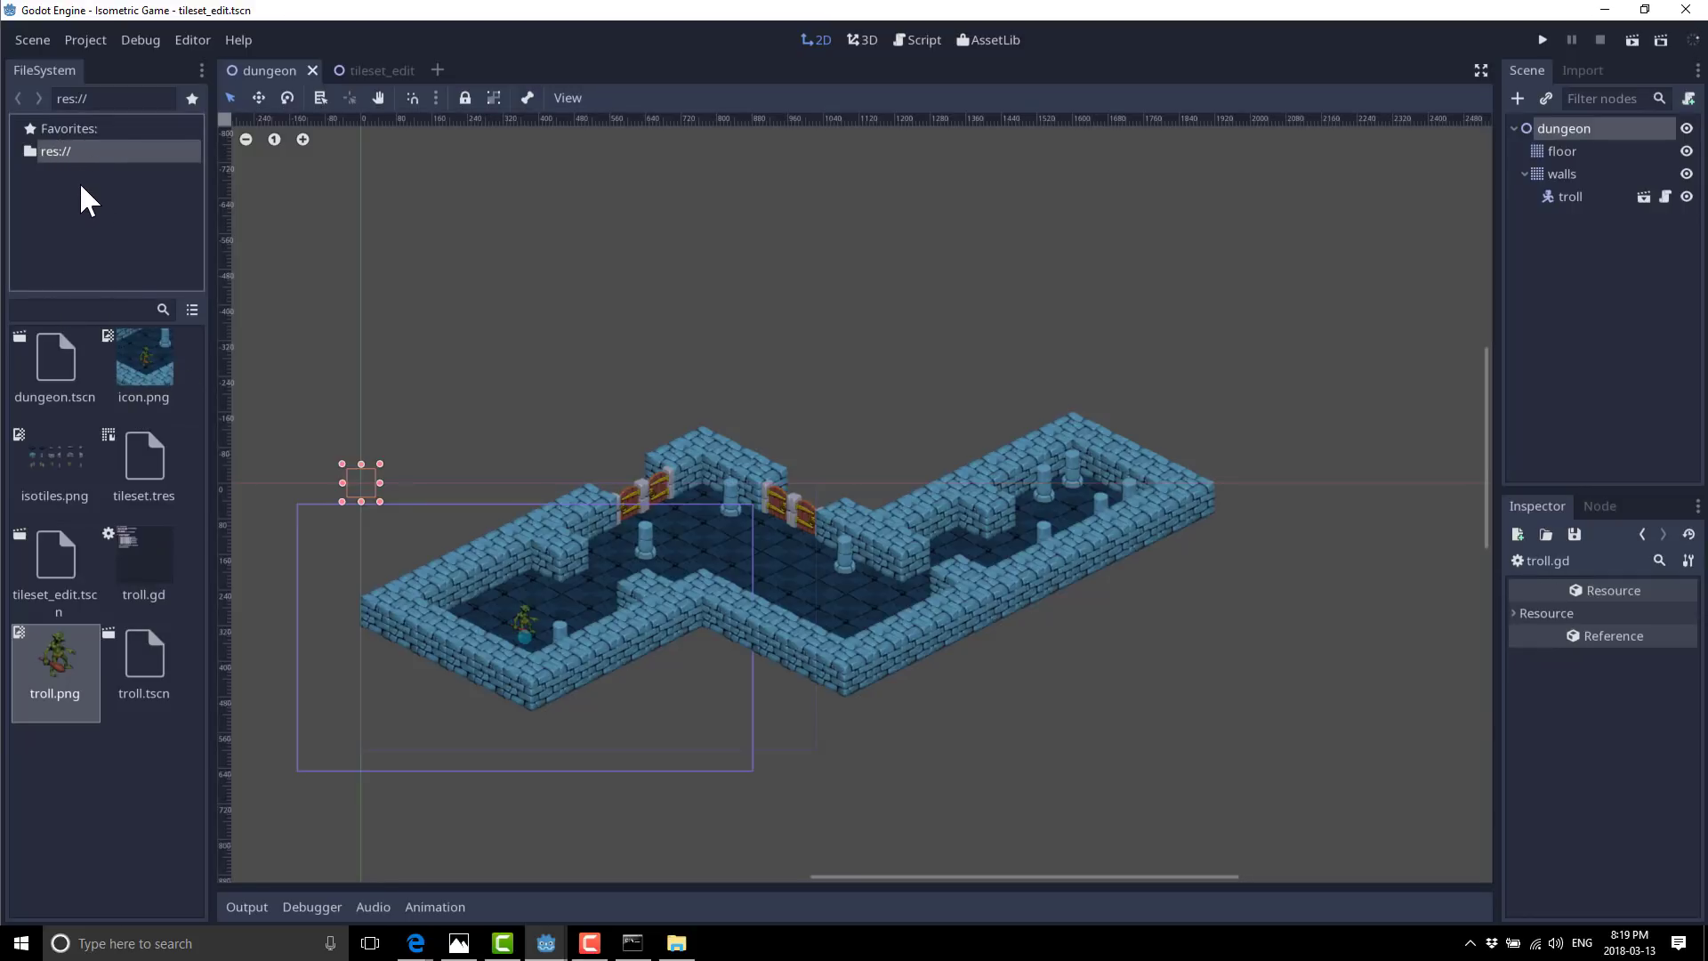
{"action": "right_click", "coordinate": [46, 155]}
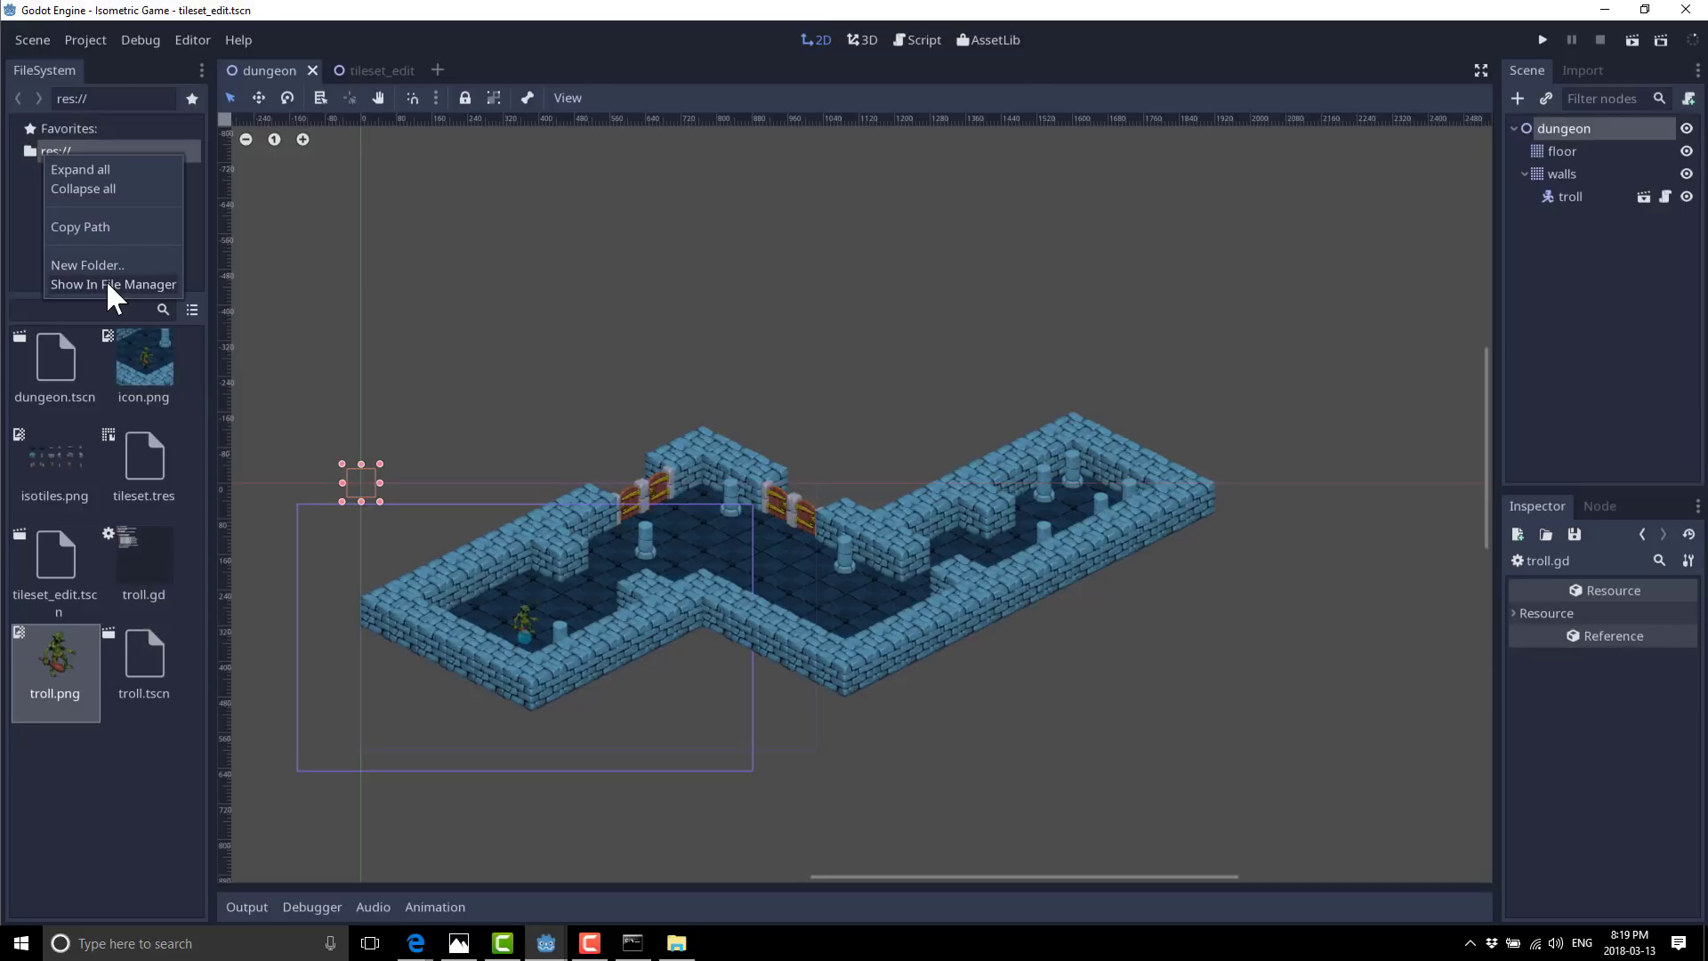
{"action": "left_click", "coordinate": [132, 810]}
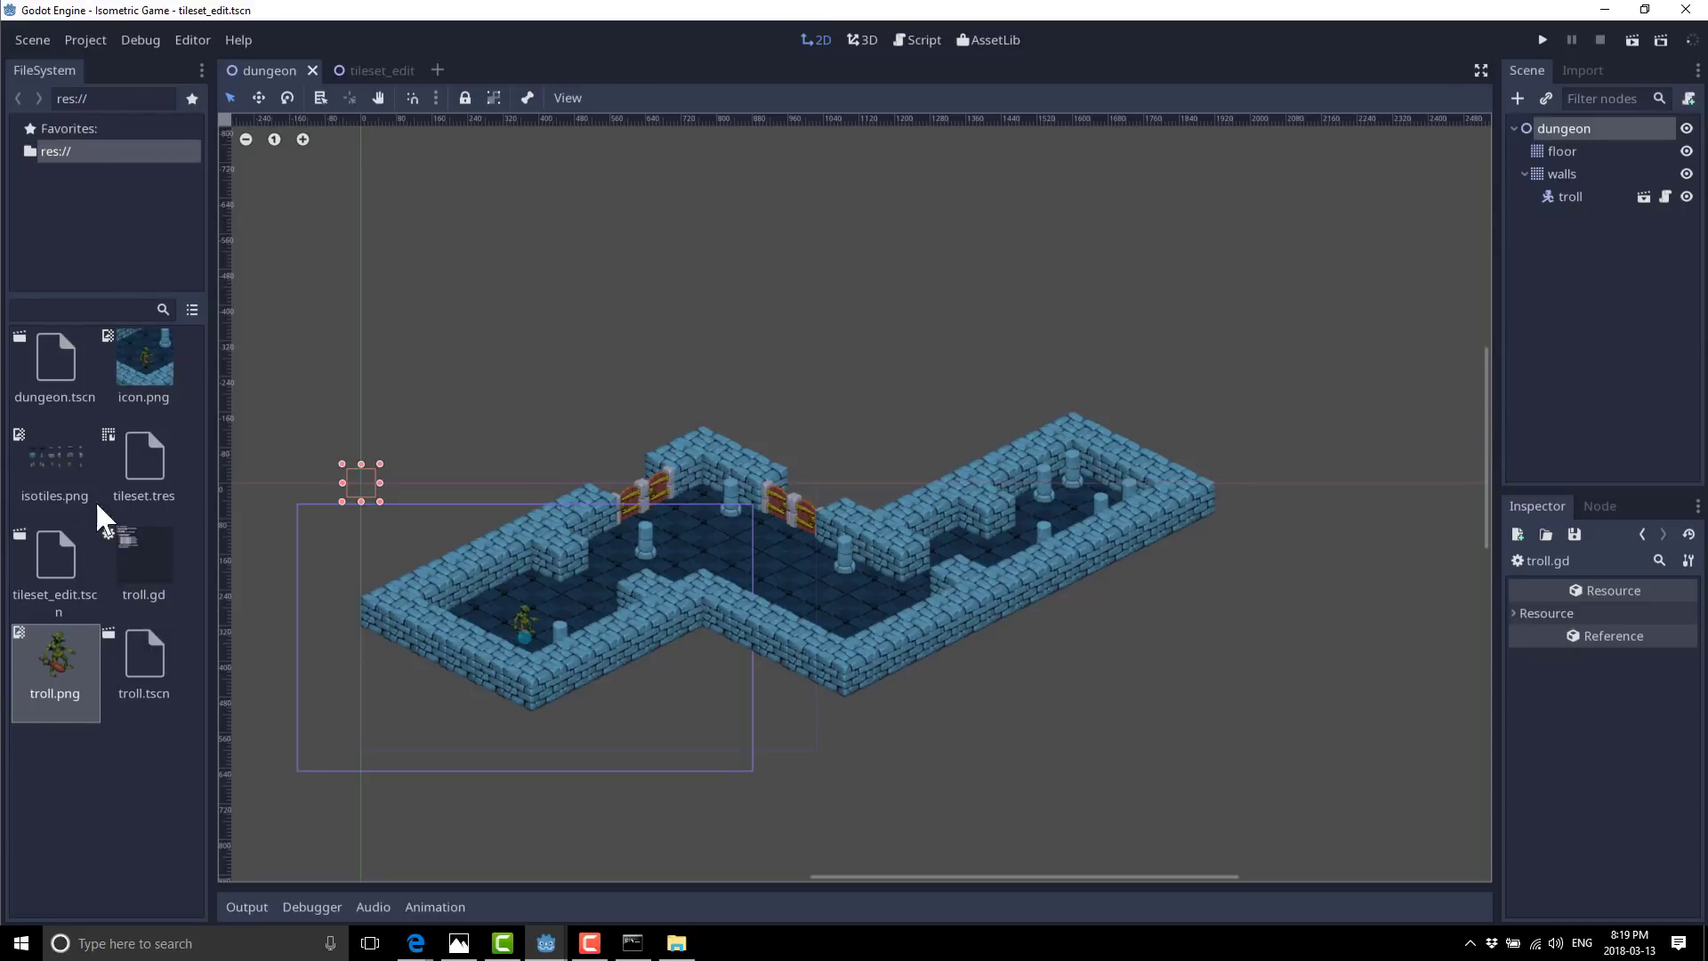
Compare the thumbnail and list displays of the project files, leaving them shown as a list.
{"action": "left_click", "coordinate": [193, 309]}
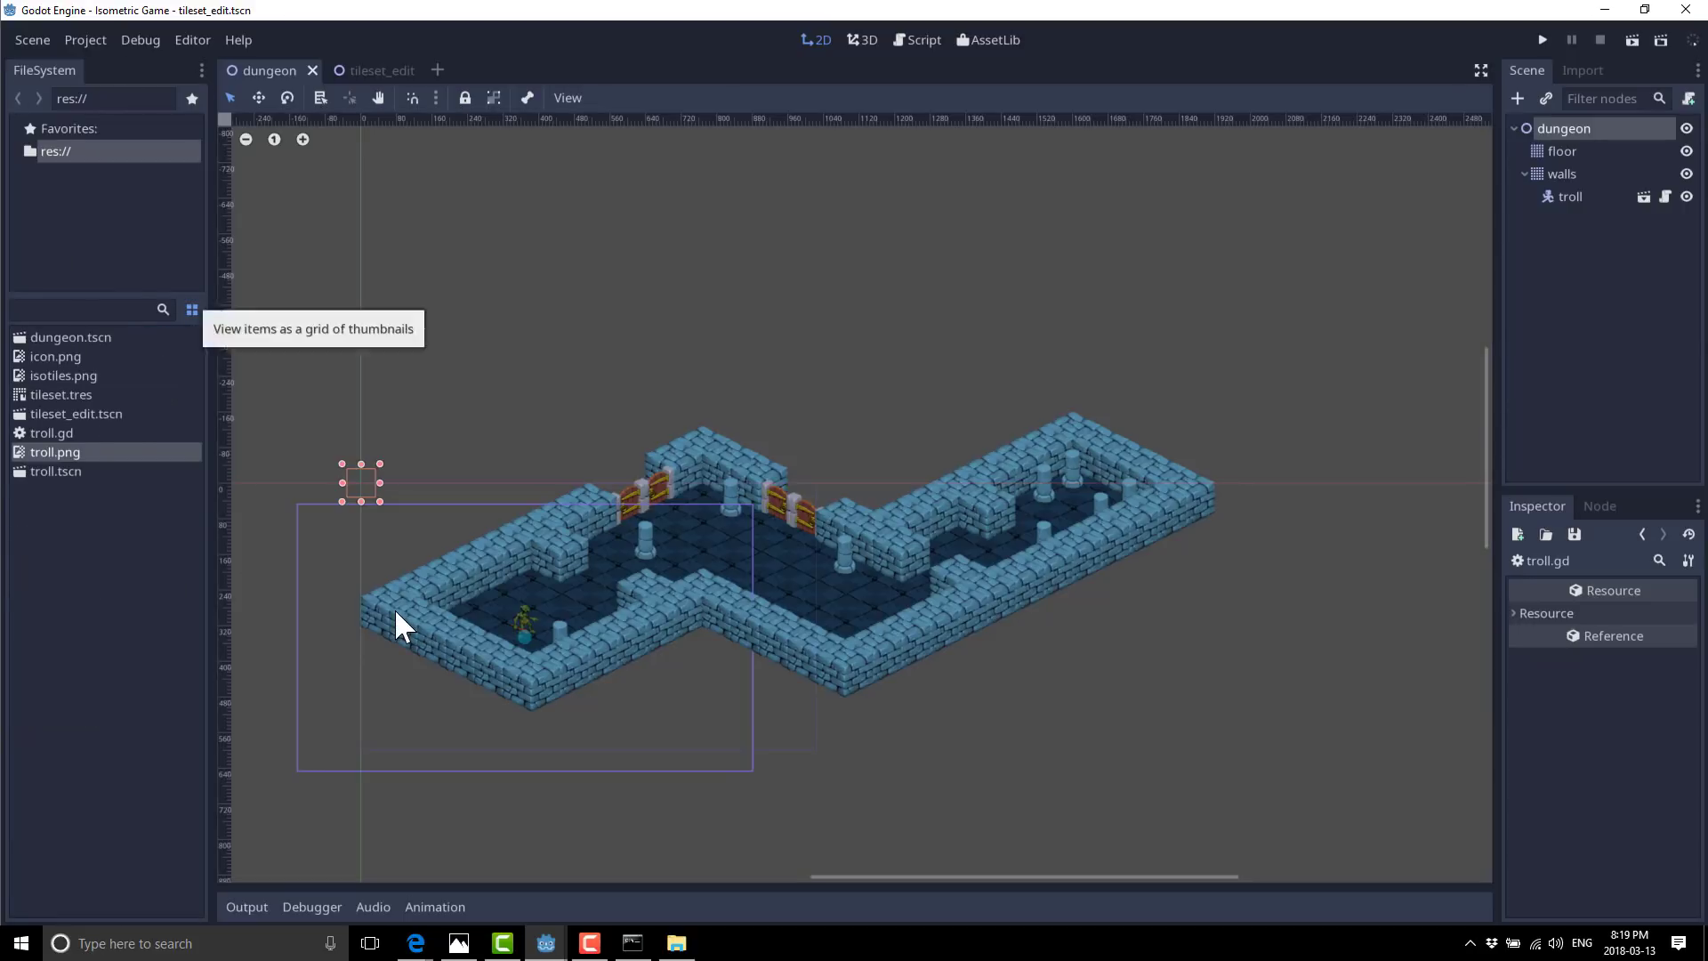
{"action": "left_click", "coordinate": [193, 308]}
{"action": "left_click", "coordinate": [193, 308]}
{"action": "left_click", "coordinate": [192, 309]}
{"action": "left_click", "coordinate": [192, 309]}
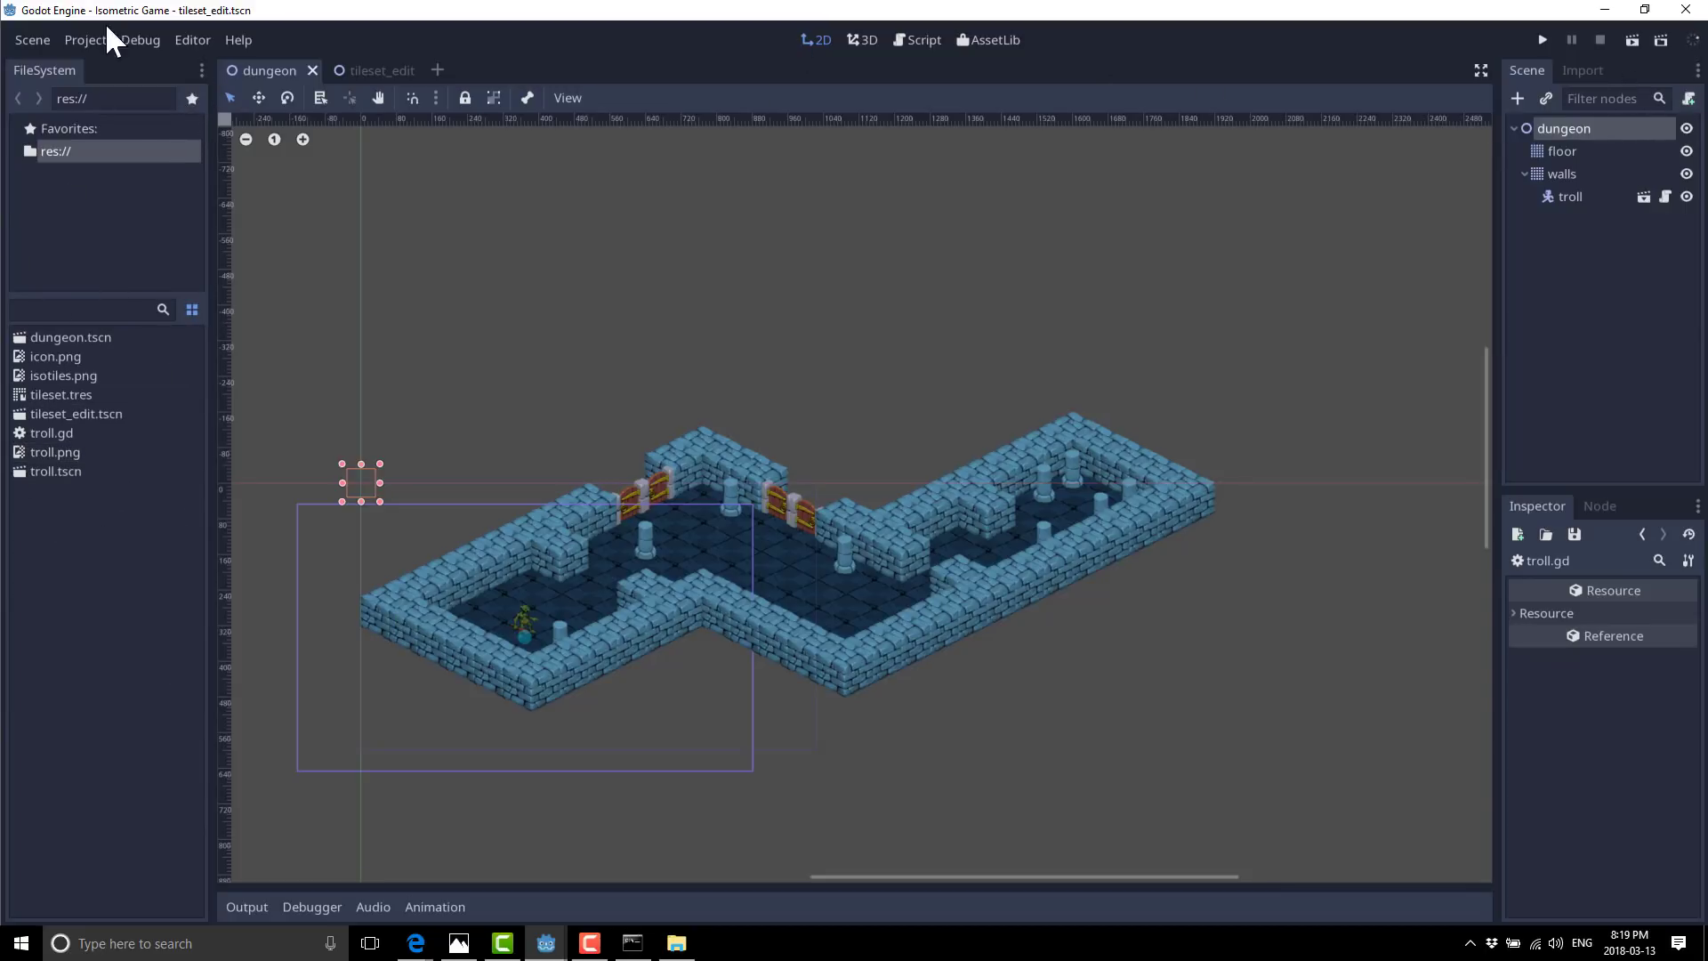
Move the FileSystem dock into its own outer column beside the Scene and Inspector docks, and return to the 2D workspace.
{"action": "left_click", "coordinate": [202, 69]}
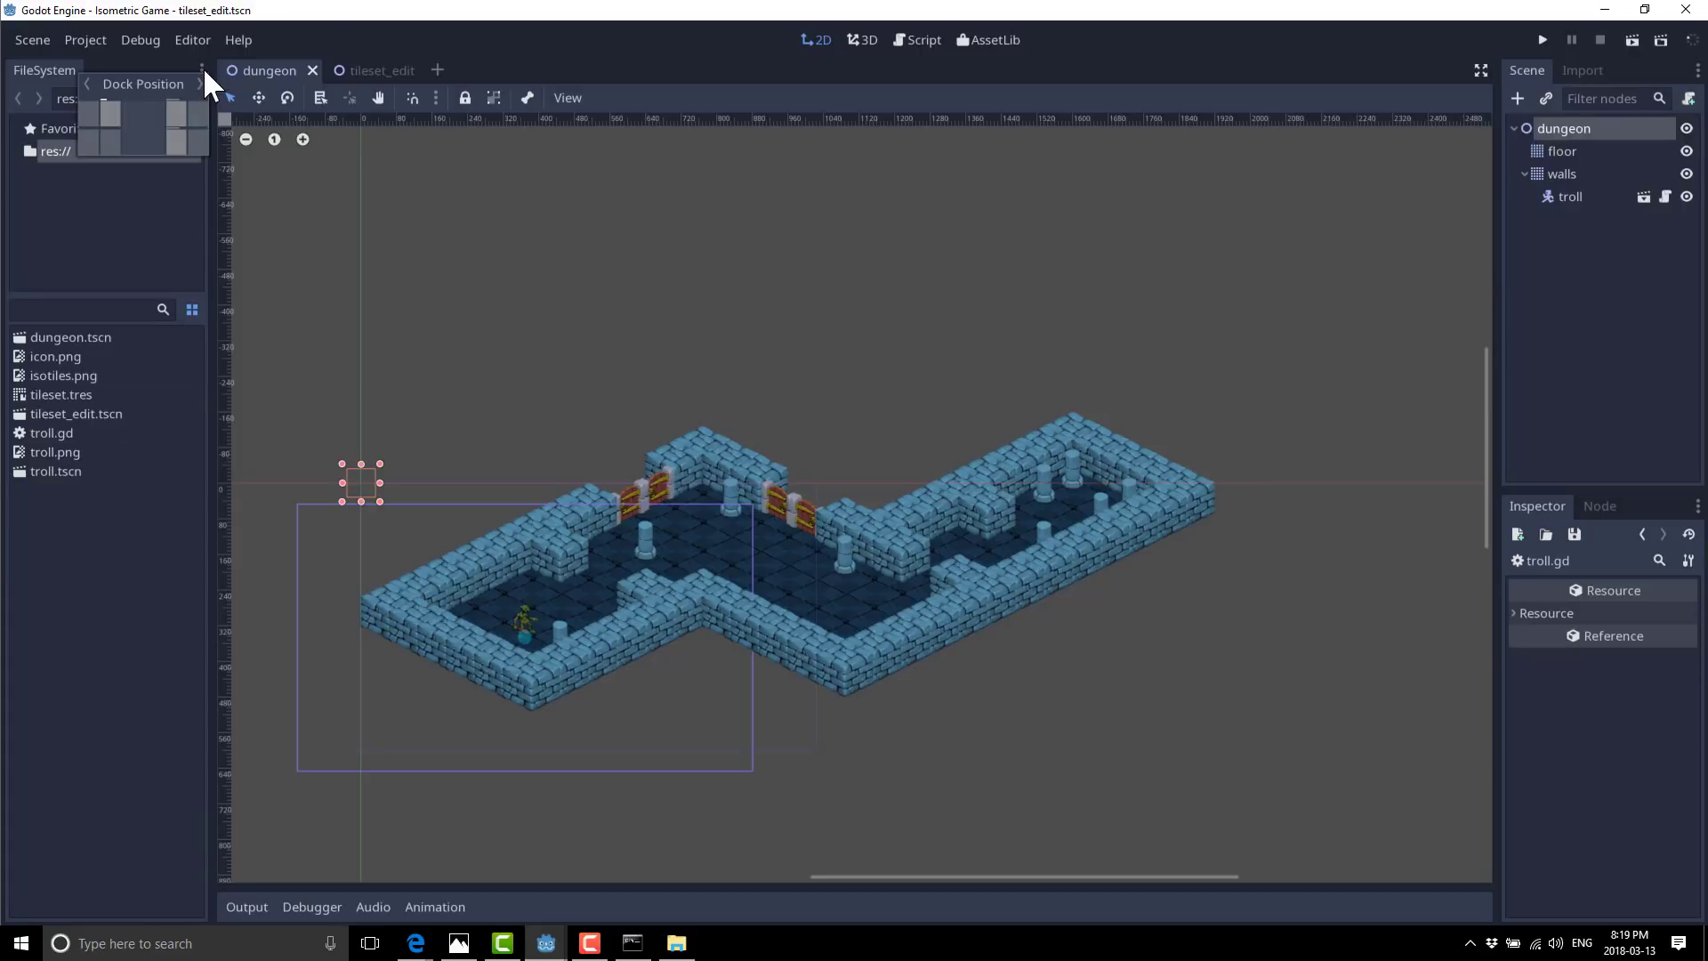
{"action": "left_click", "coordinate": [123, 567]}
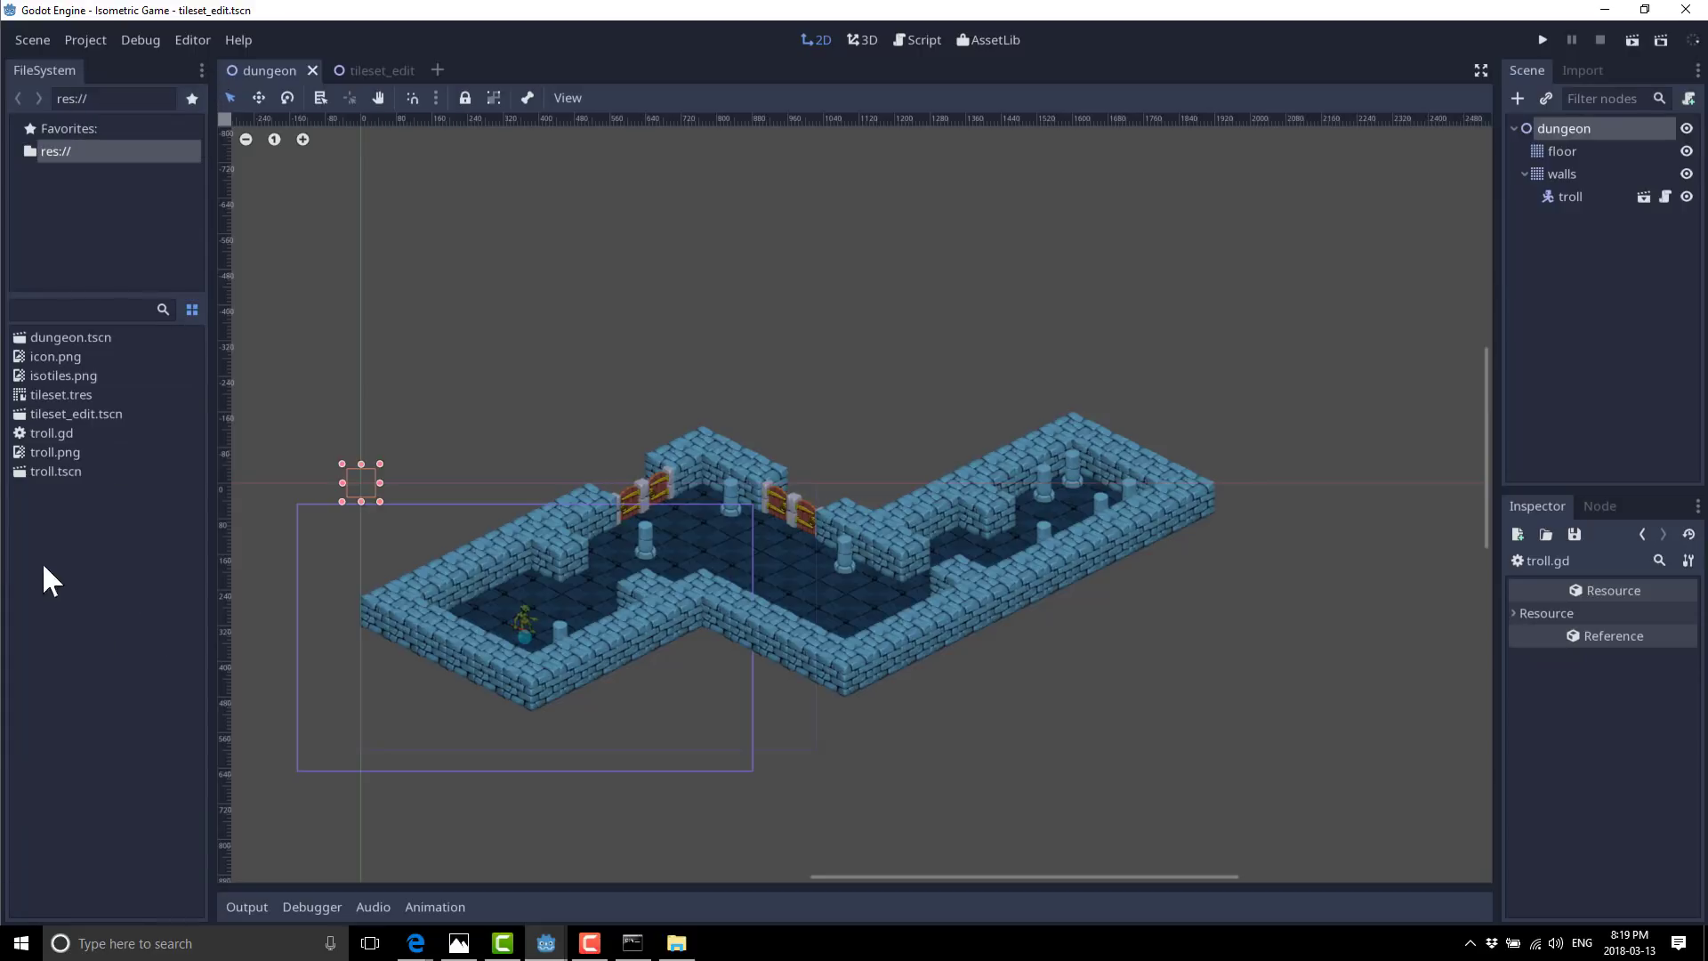
{"action": "left_click", "coordinate": [202, 73]}
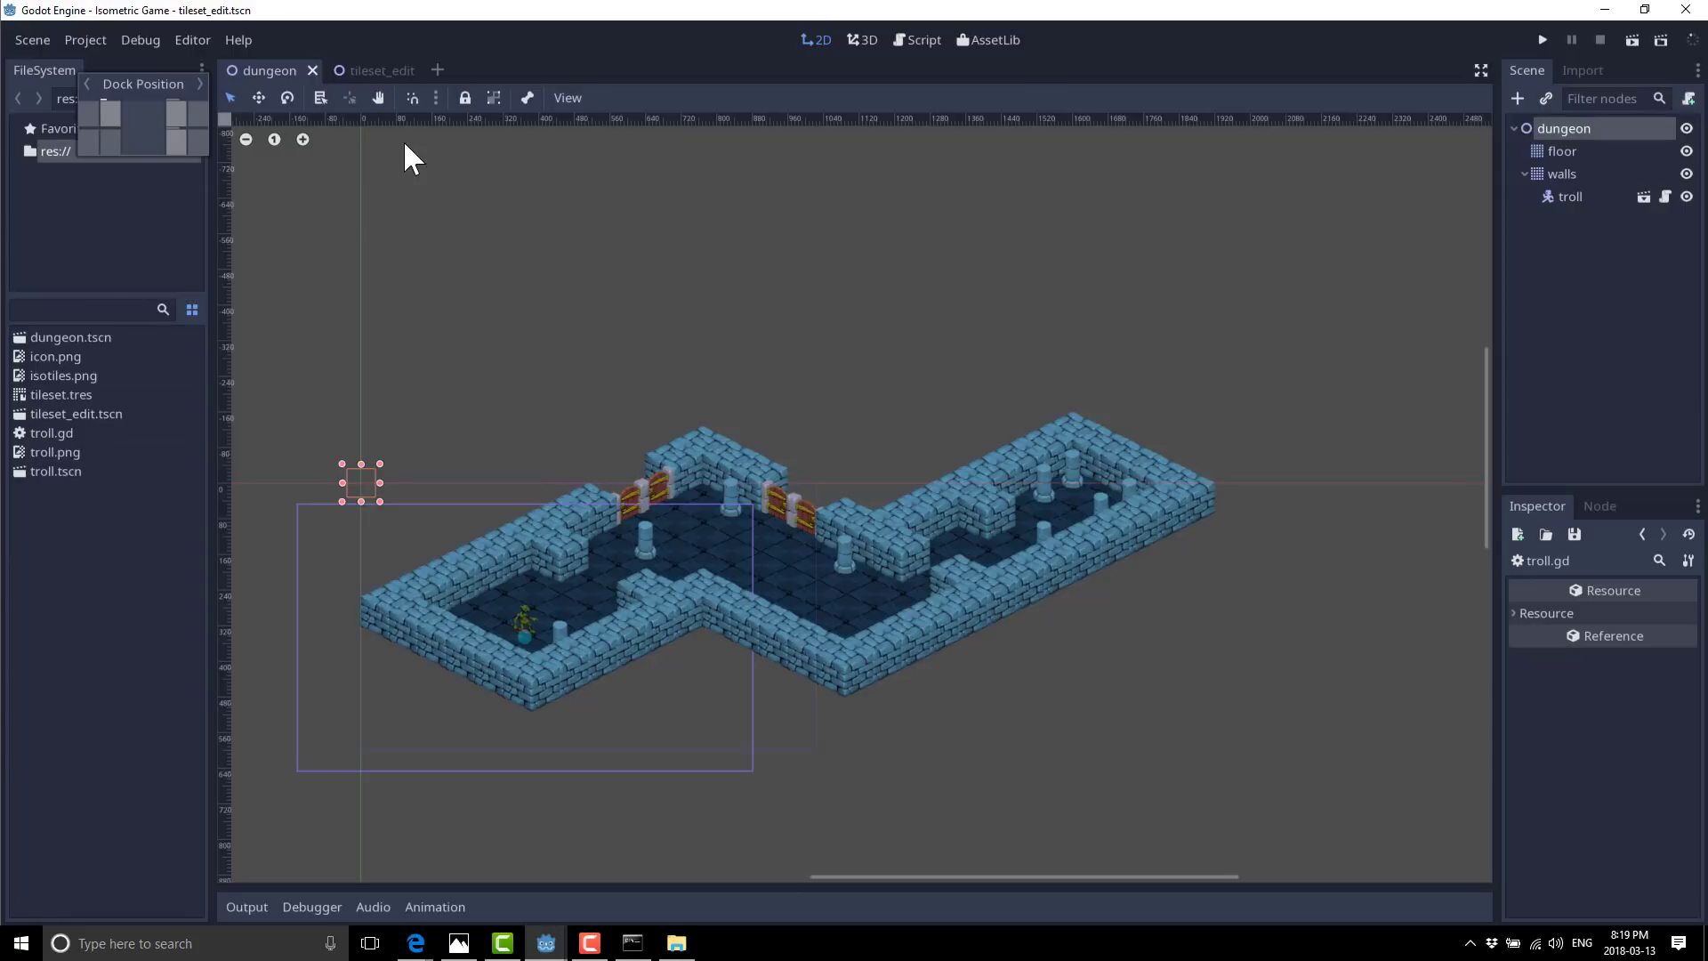
{"action": "left_click", "coordinate": [175, 116]}
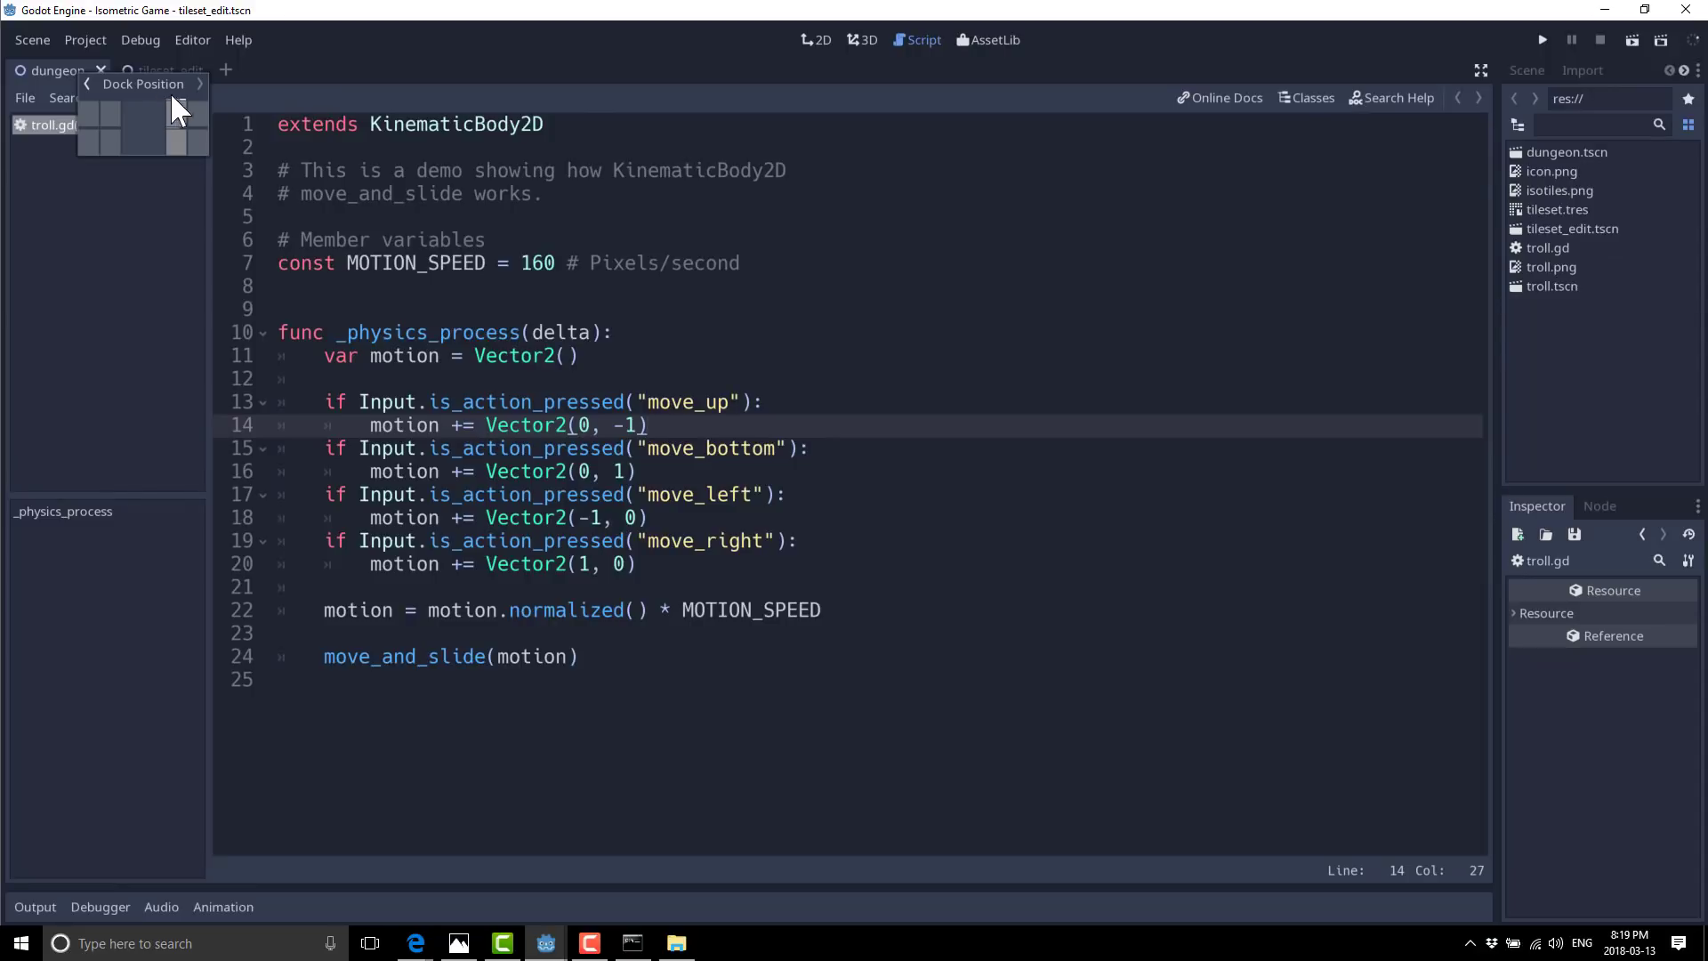
{"action": "left_click", "coordinate": [50, 168]}
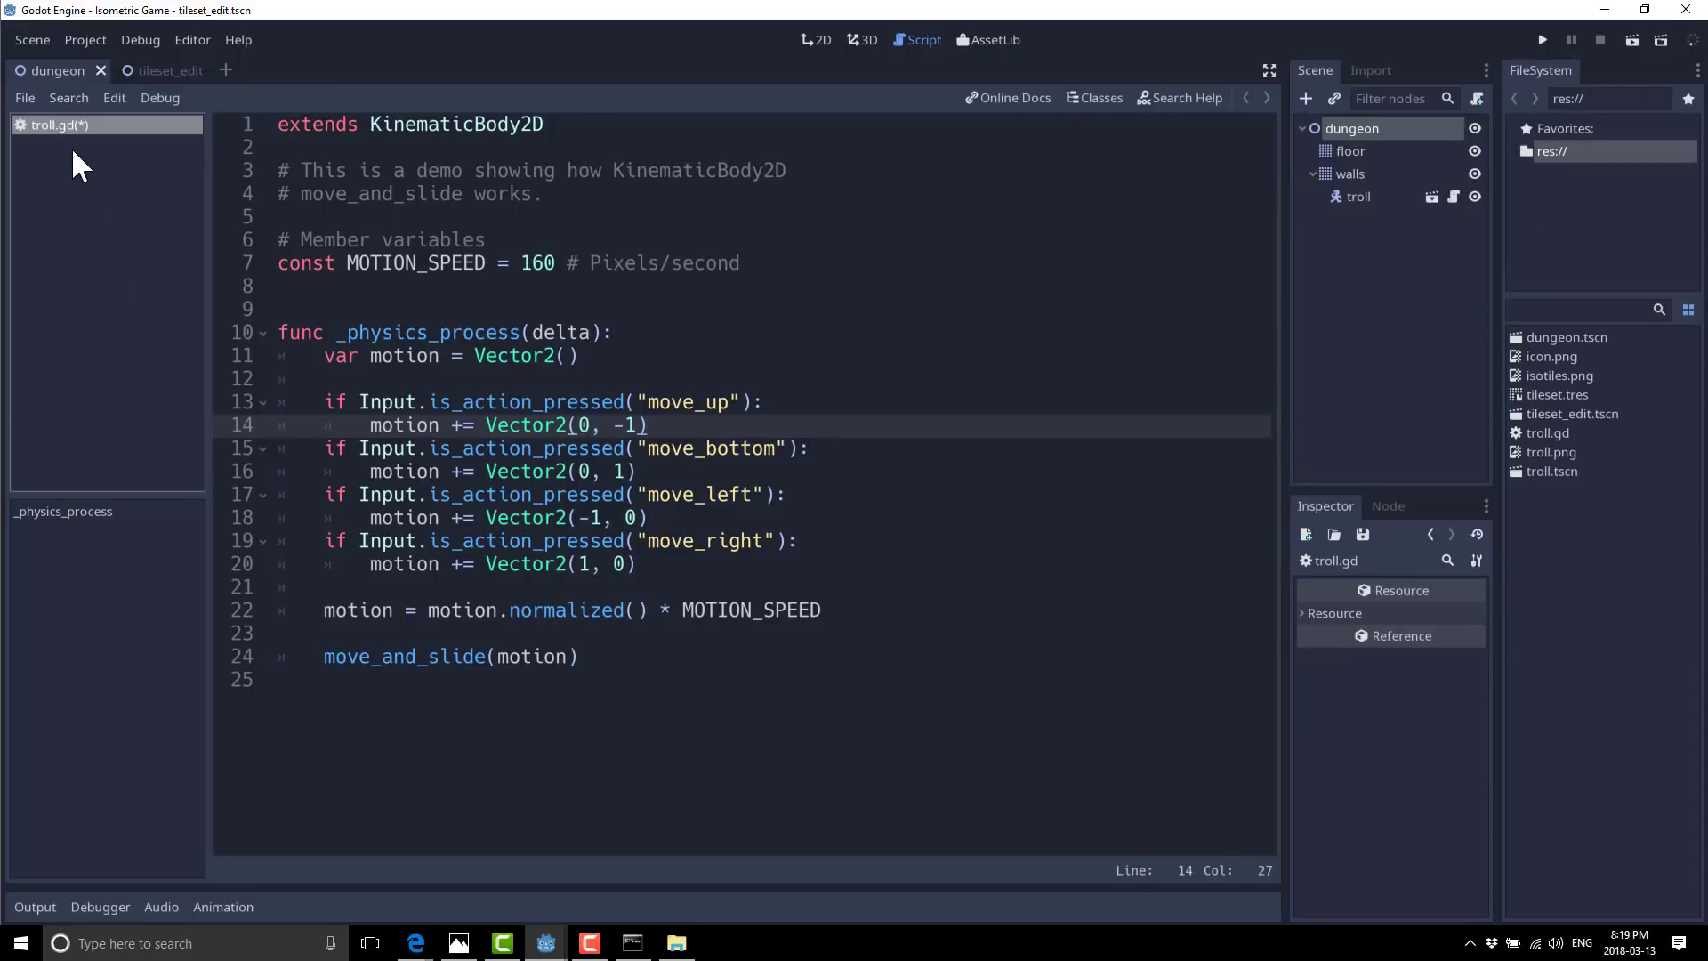
{"action": "left_click", "coordinate": [815, 40]}
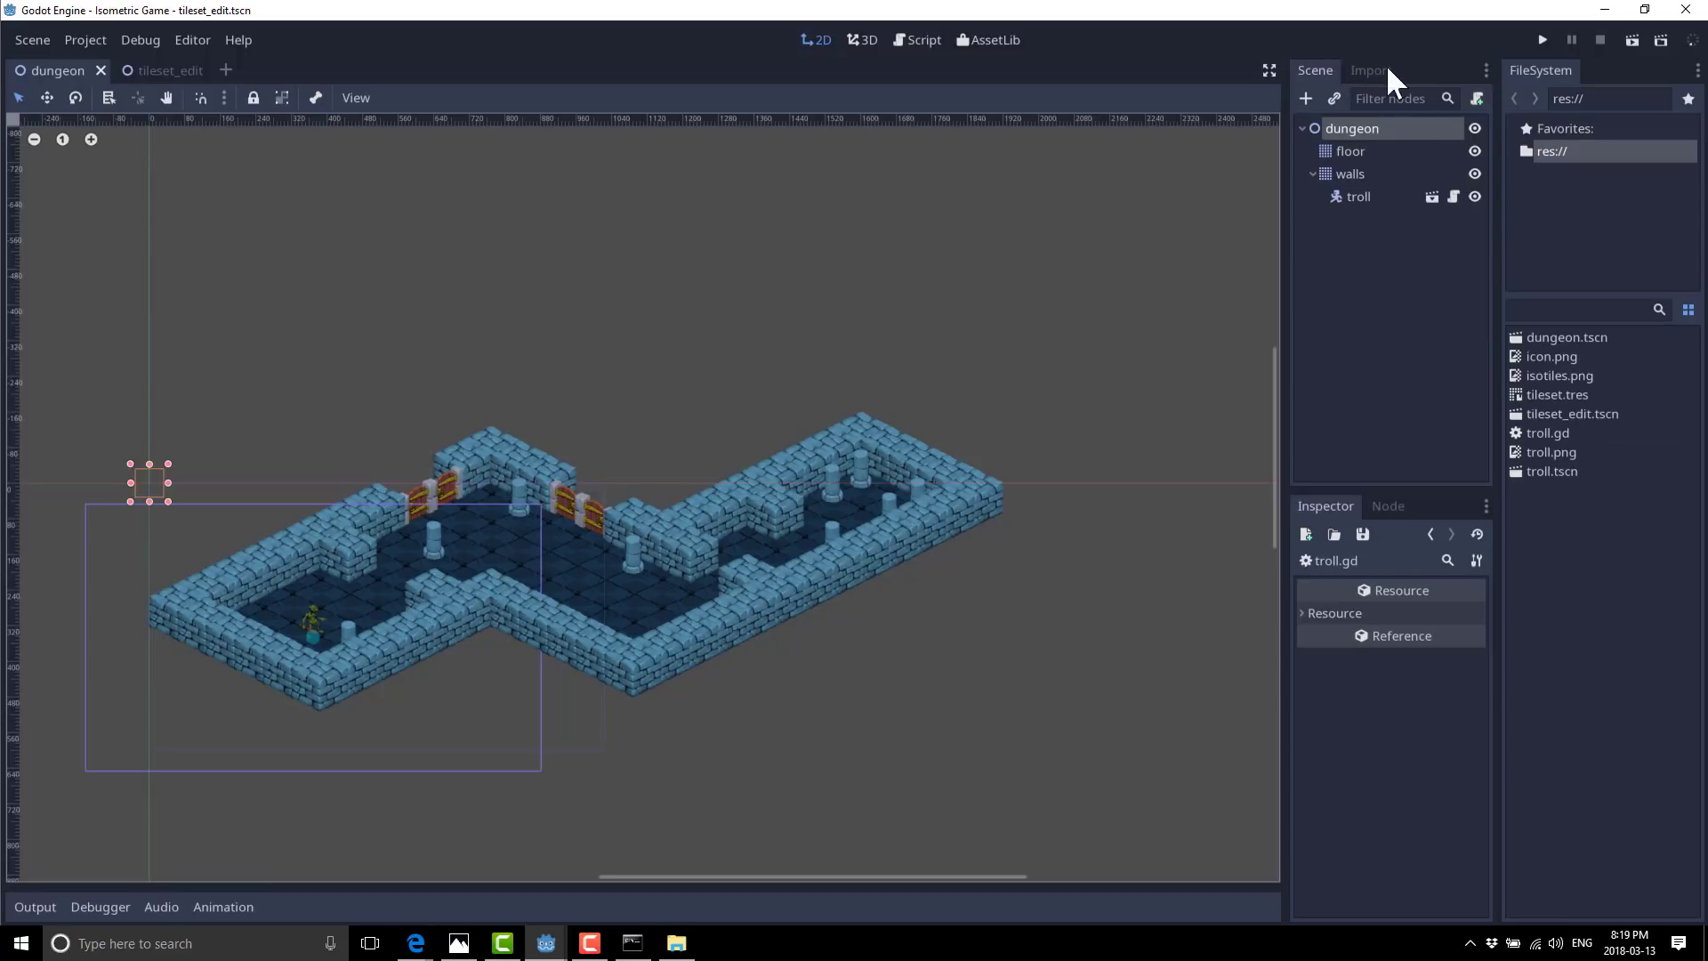
Dock the FileSystem in the same tab group as the Scene and Import docks.
{"action": "left_click", "coordinate": [1697, 71]}
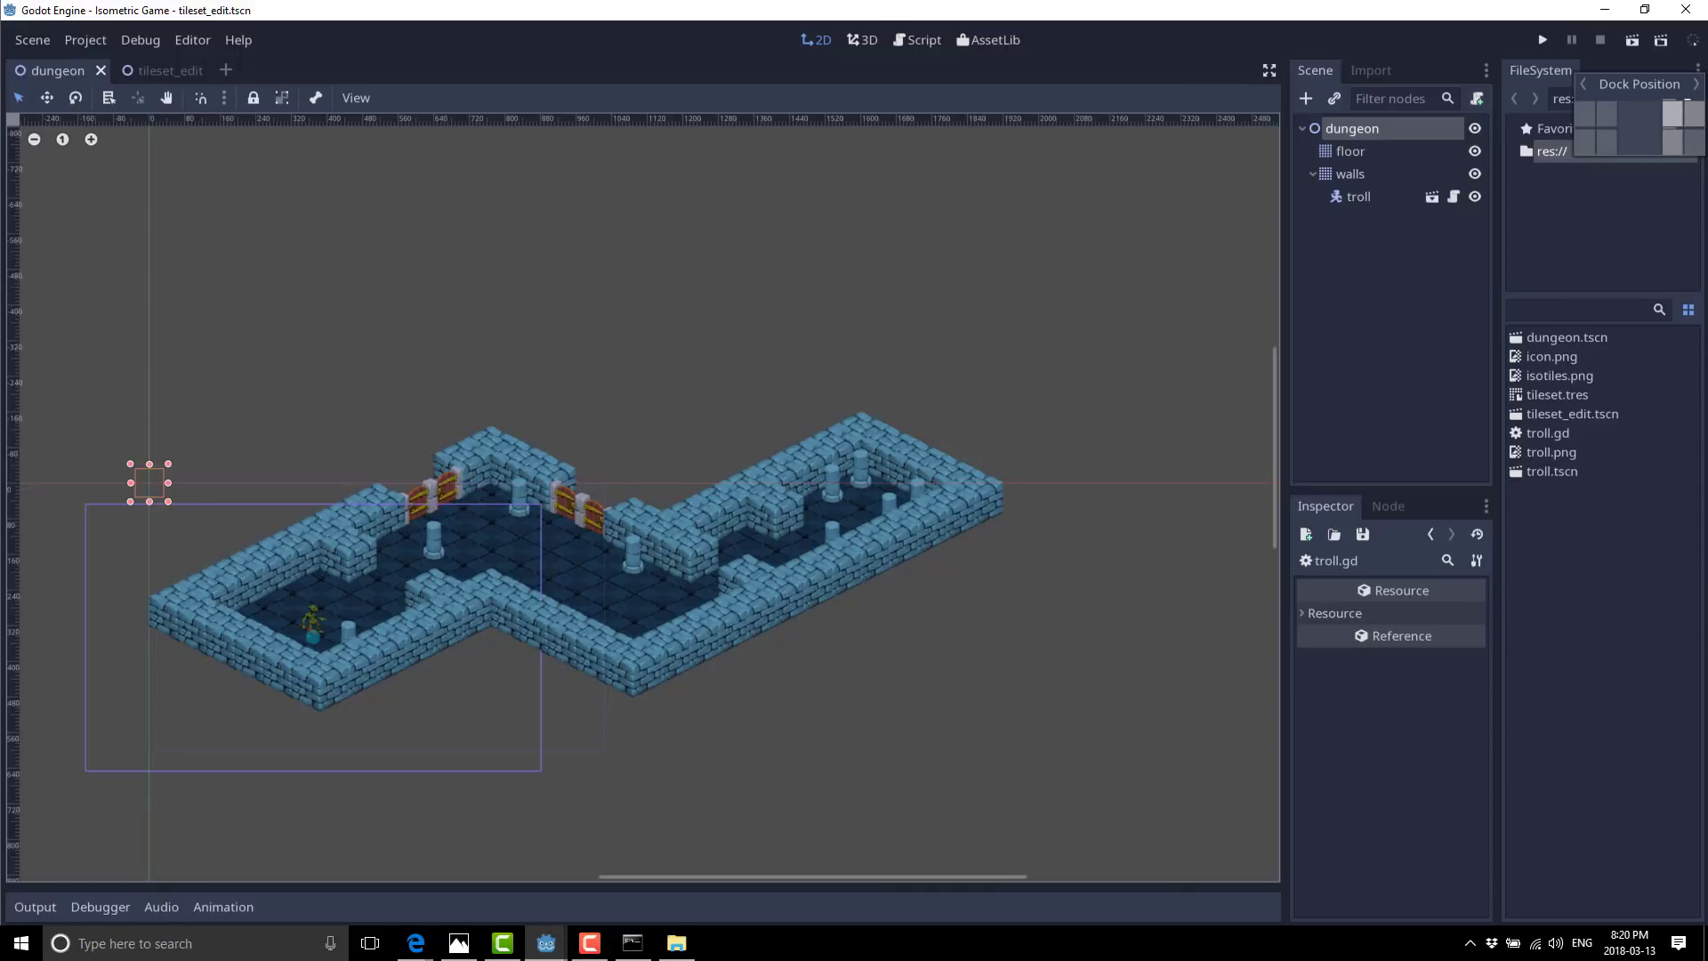
{"action": "left_click", "coordinate": [1676, 116]}
{"action": "left_click", "coordinate": [1324, 356]}
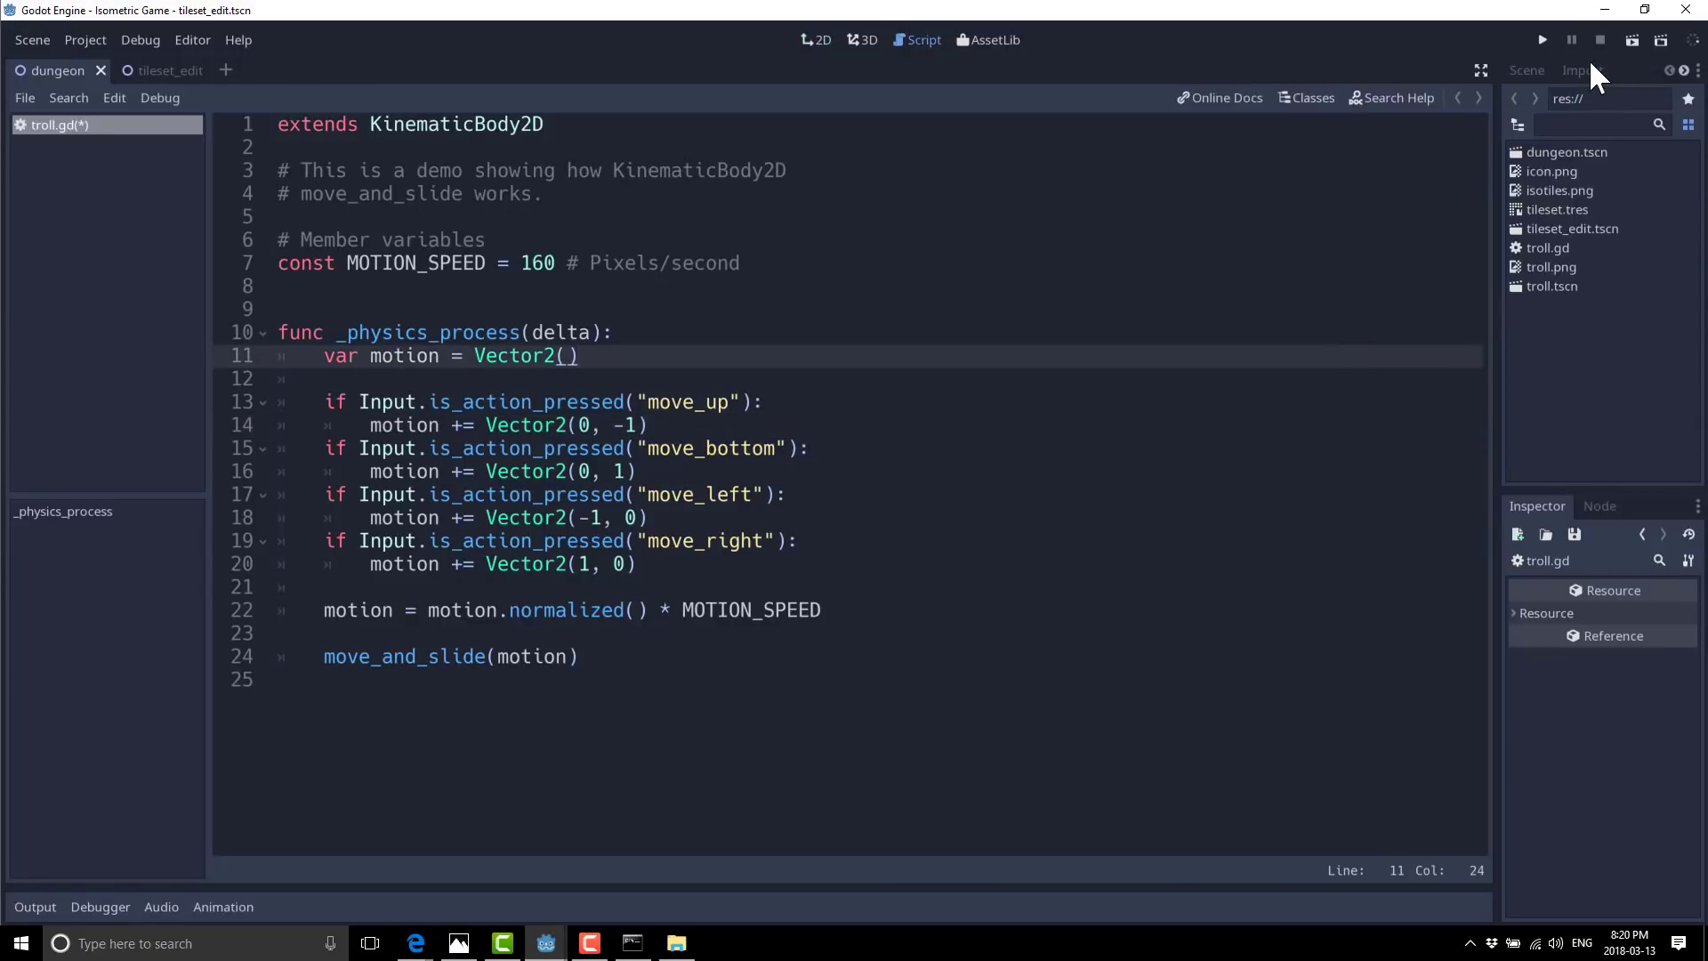
Widen the dock column until the Scene, Import and FileSystem tabs all fit, and check each dock, ending on Scene.
{"action": "left_click", "coordinate": [1527, 71]}
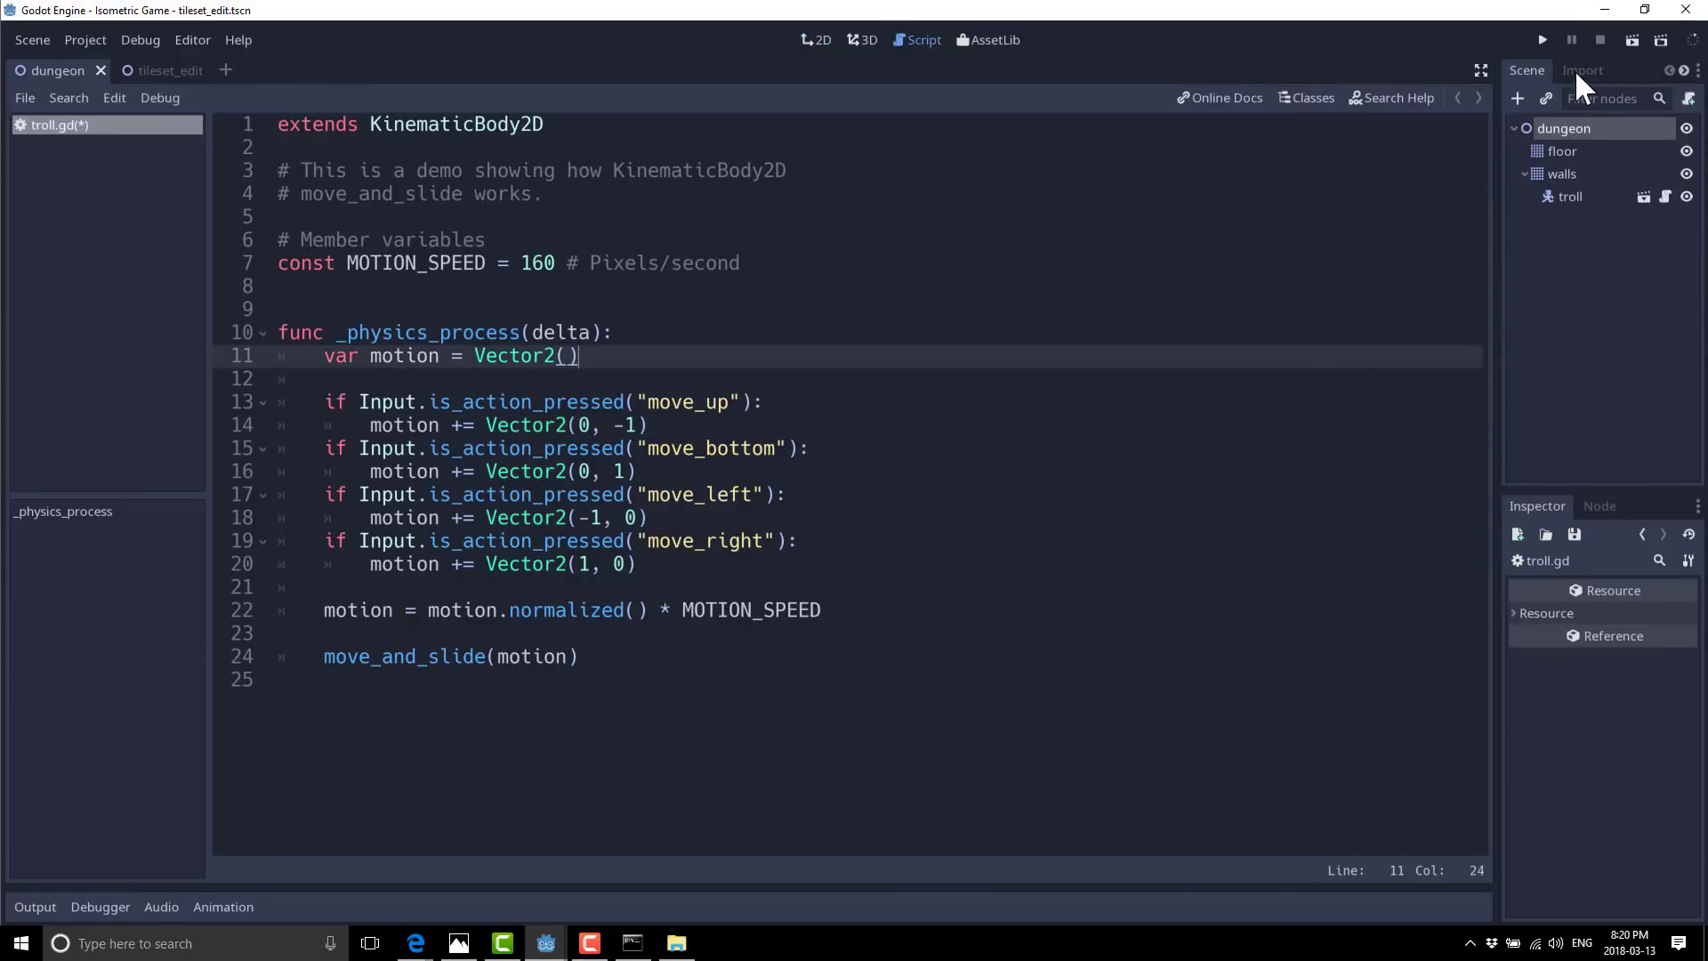
{"action": "left_click", "coordinate": [1581, 71]}
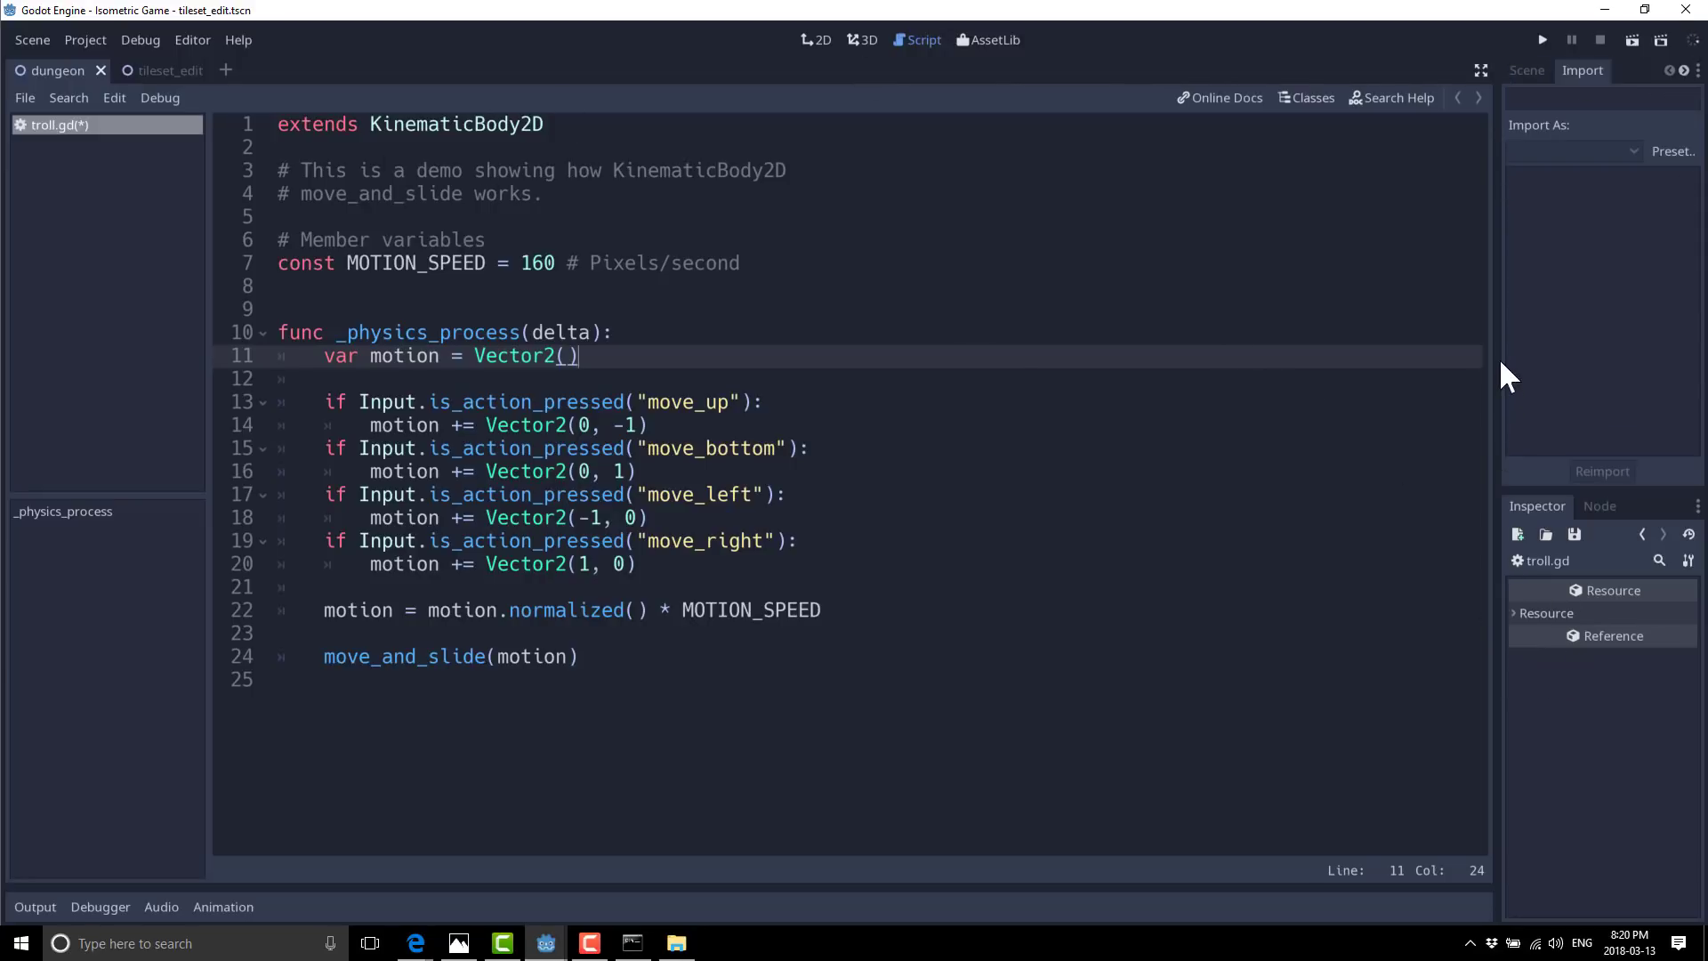
{"action": "left_click_drag", "start_coordinate": [1498, 357], "coordinate": [1362, 335]}
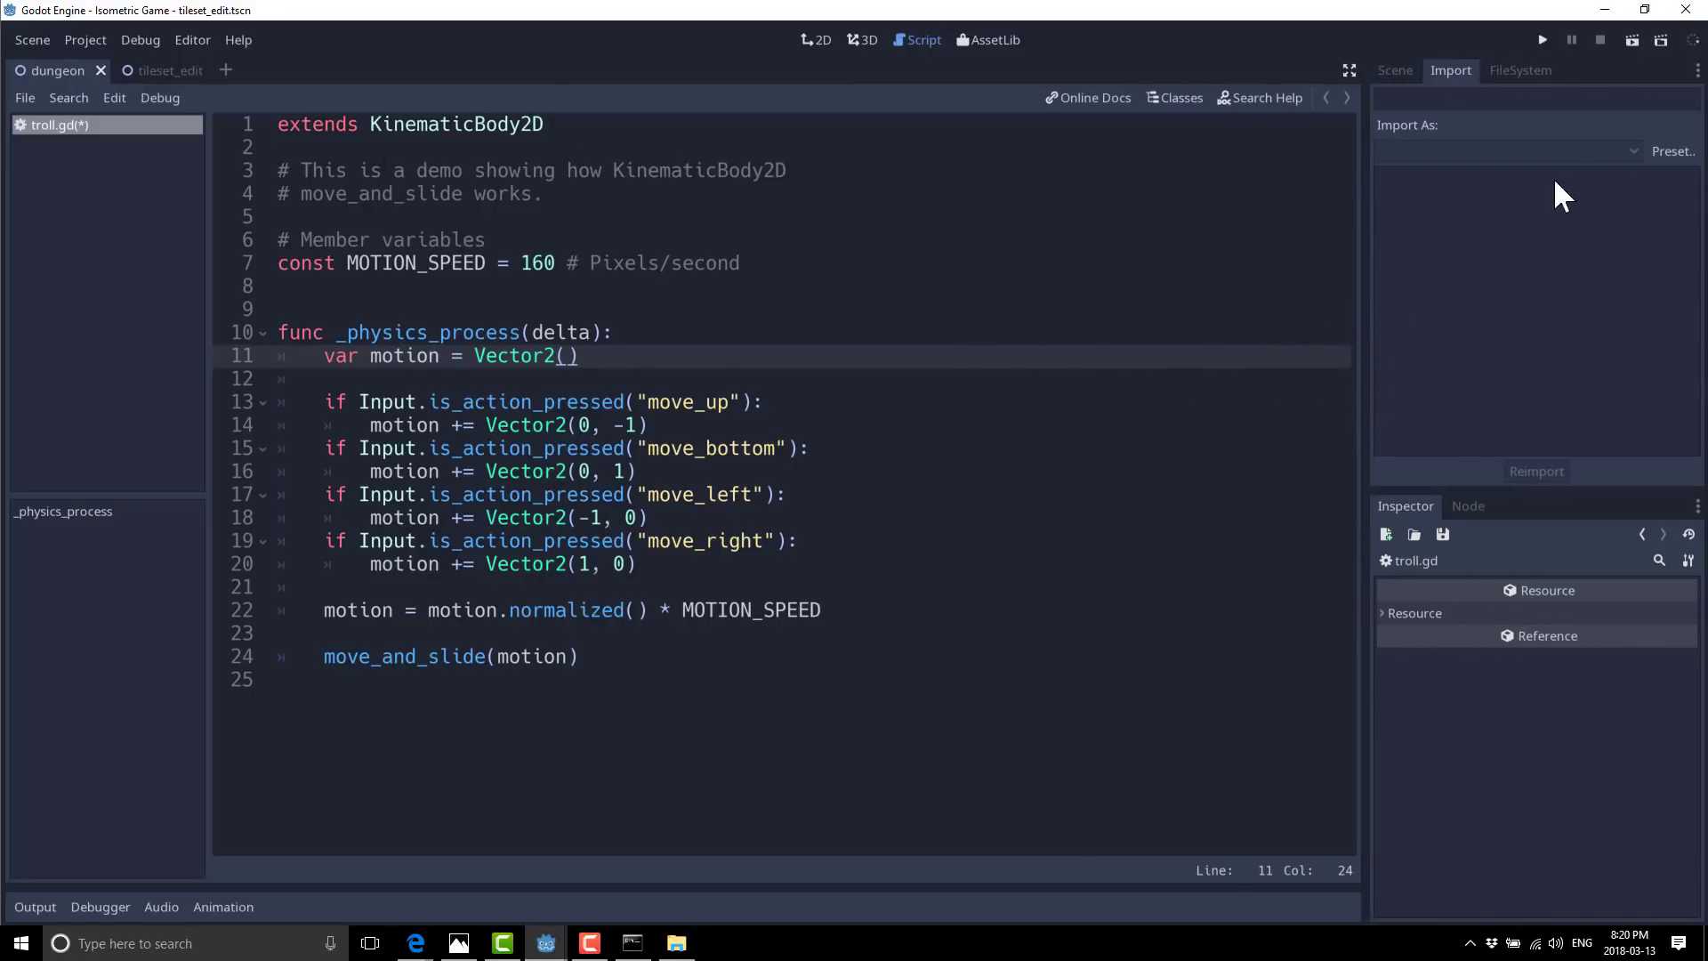
{"action": "left_click", "coordinate": [1527, 72]}
{"action": "left_click", "coordinate": [1443, 71]}
{"action": "left_click", "coordinate": [1395, 71]}
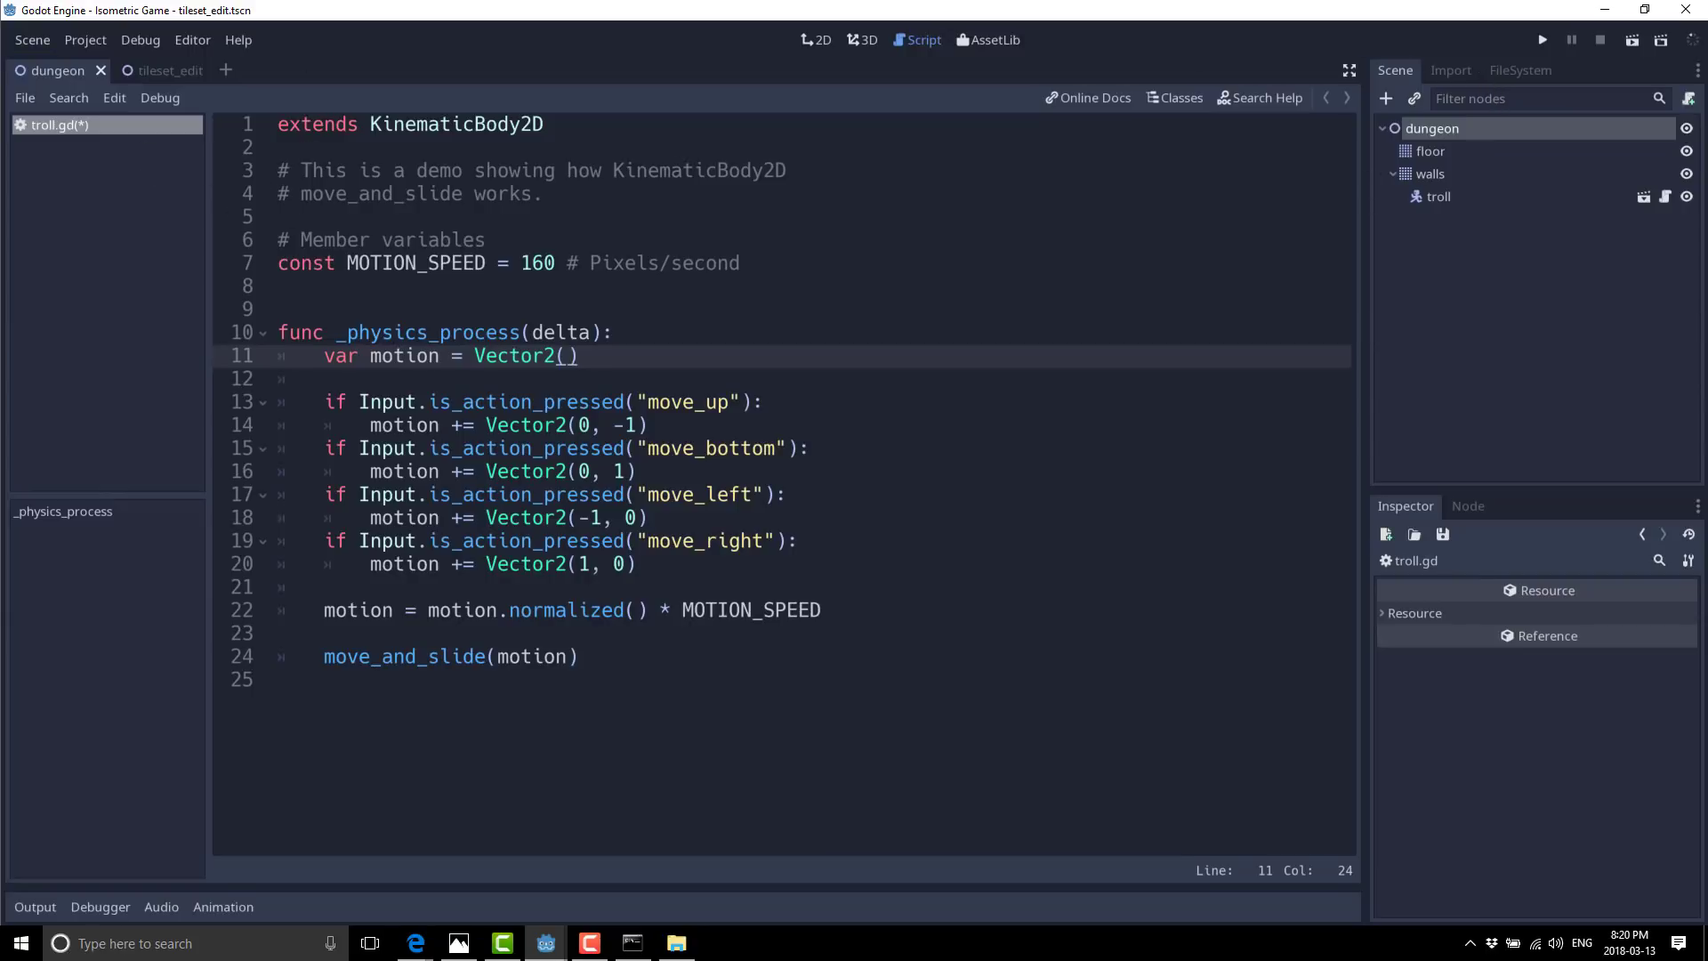
{"action": "left_click", "coordinate": [196, 41]}
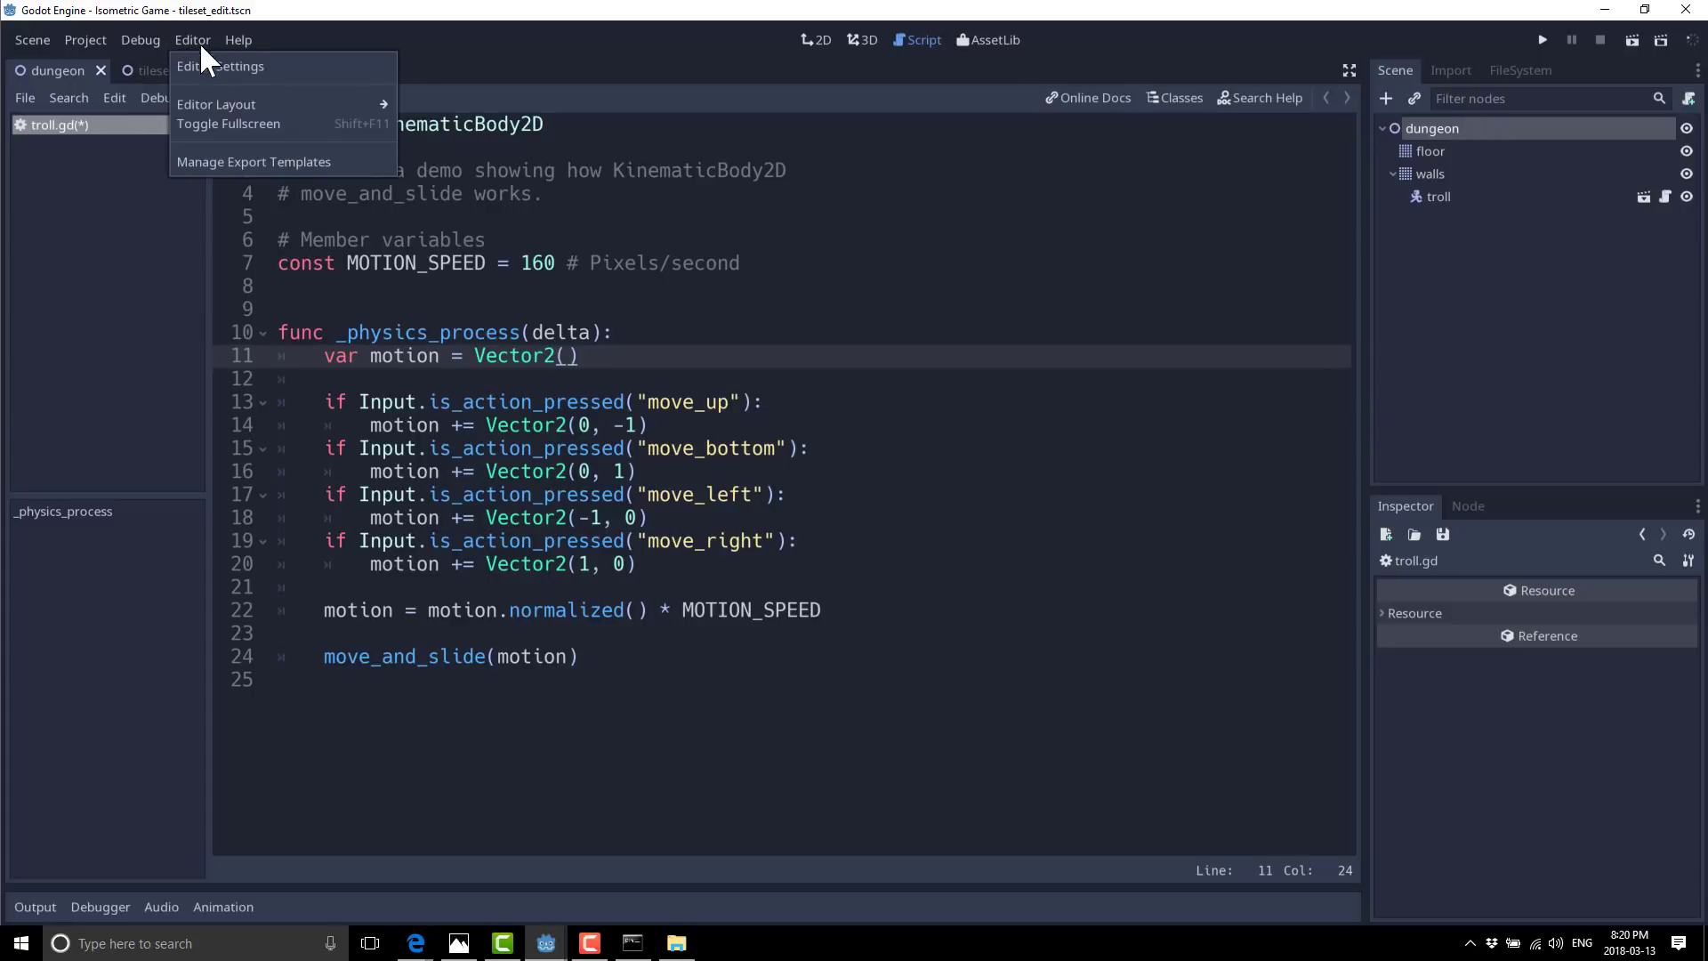
{"action": "mouse_move", "coordinate": [251, 104]}
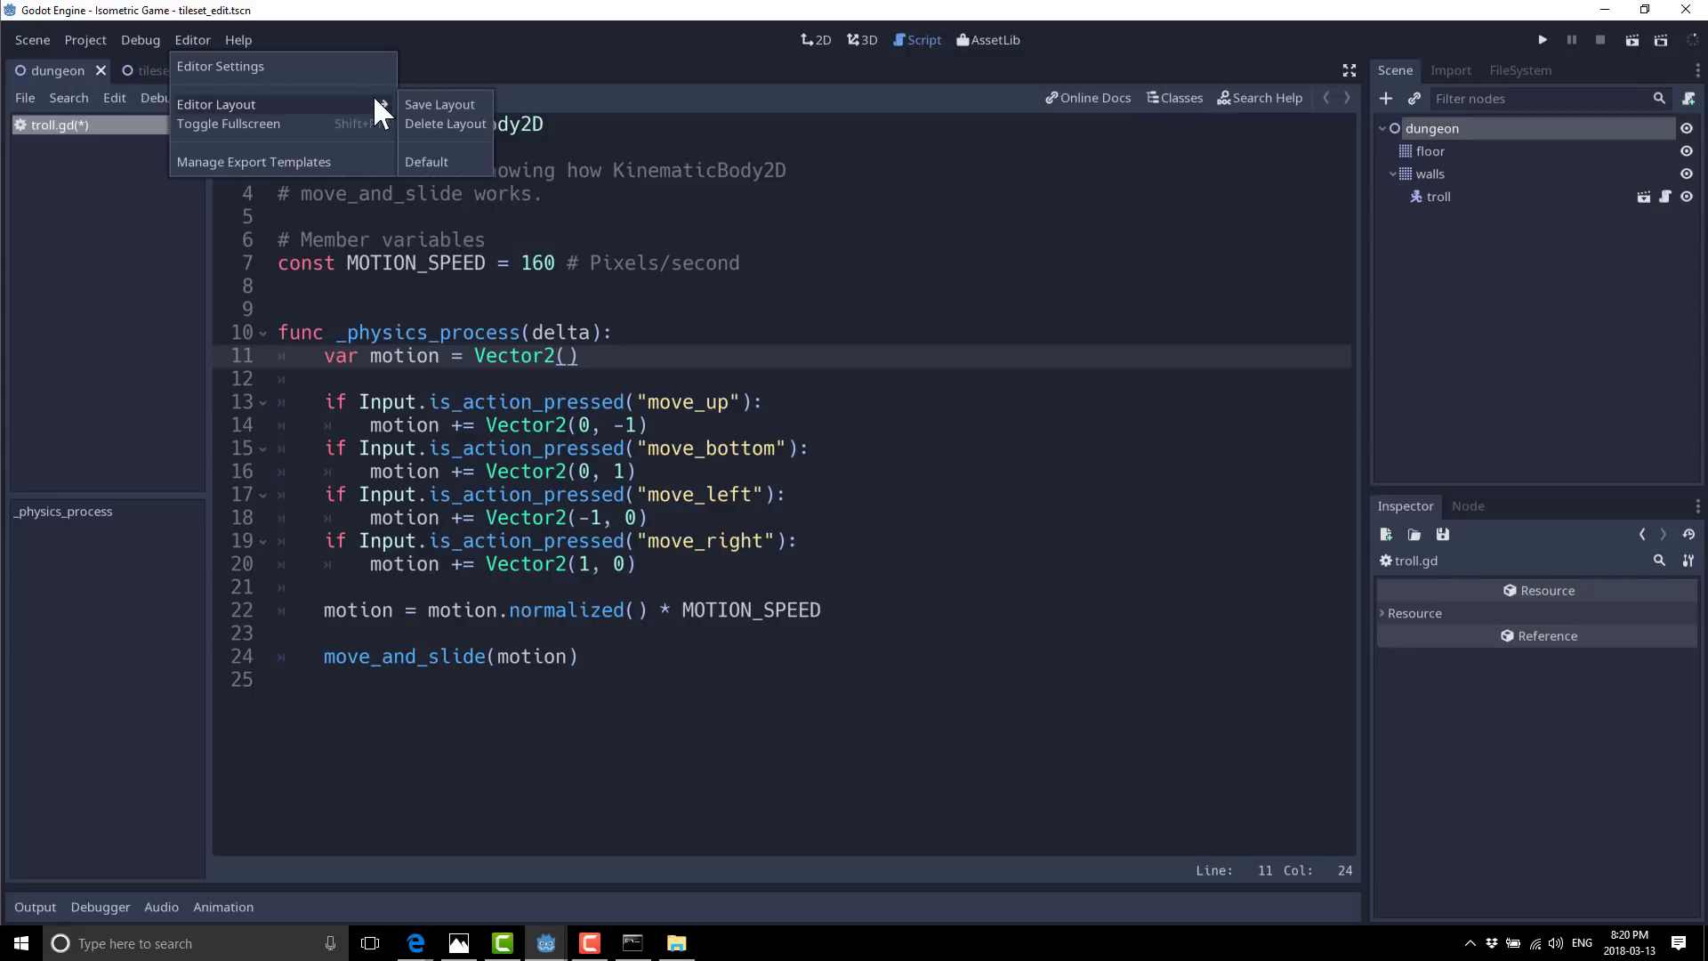
{"action": "left_click", "coordinate": [442, 124]}
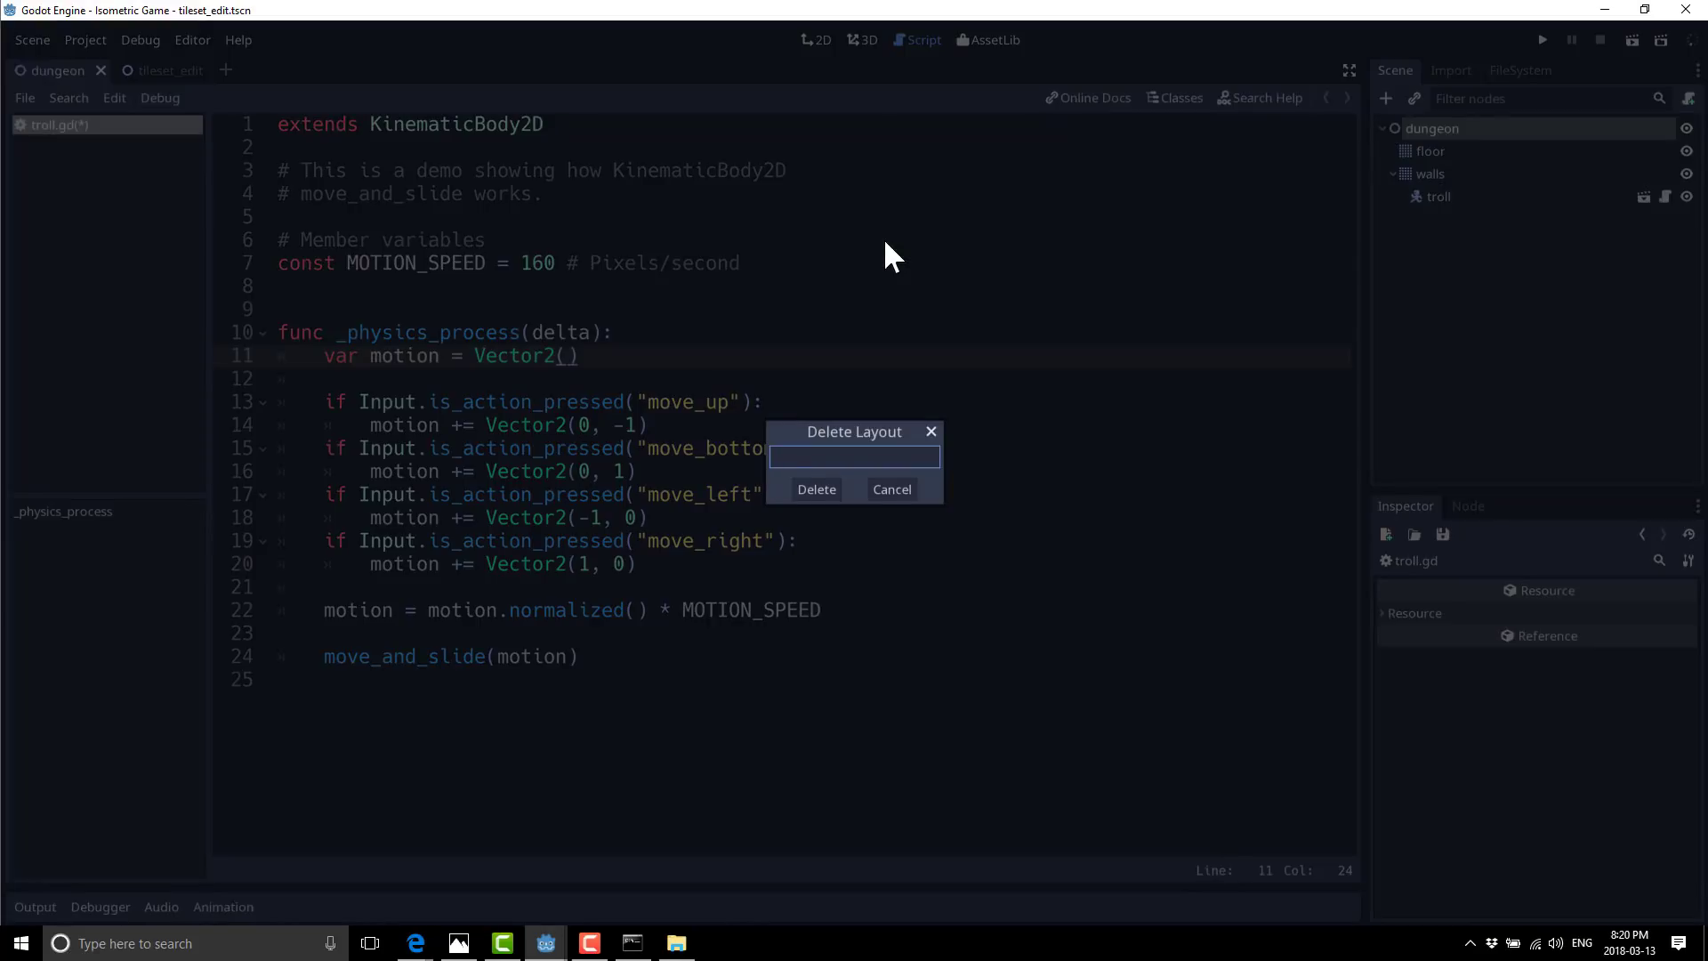
{"action": "left_click", "coordinate": [905, 489]}
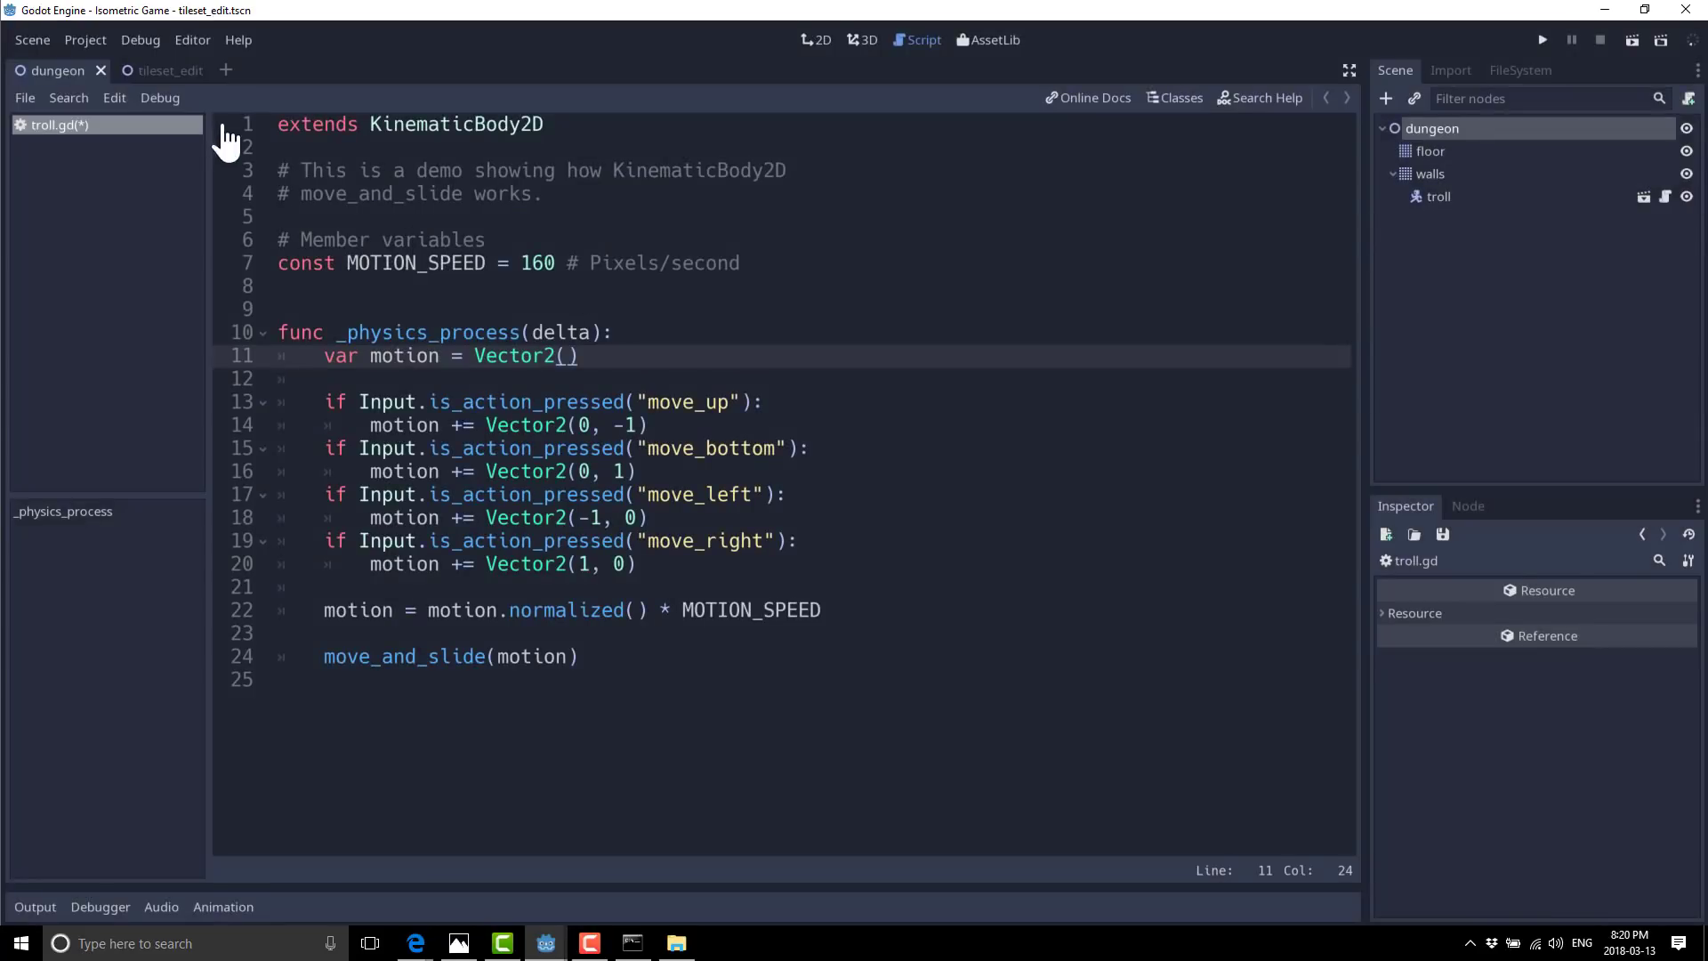
Restore the Default editor layout.
{"action": "left_click", "coordinate": [192, 44]}
{"action": "mouse_move", "coordinate": [260, 102]}
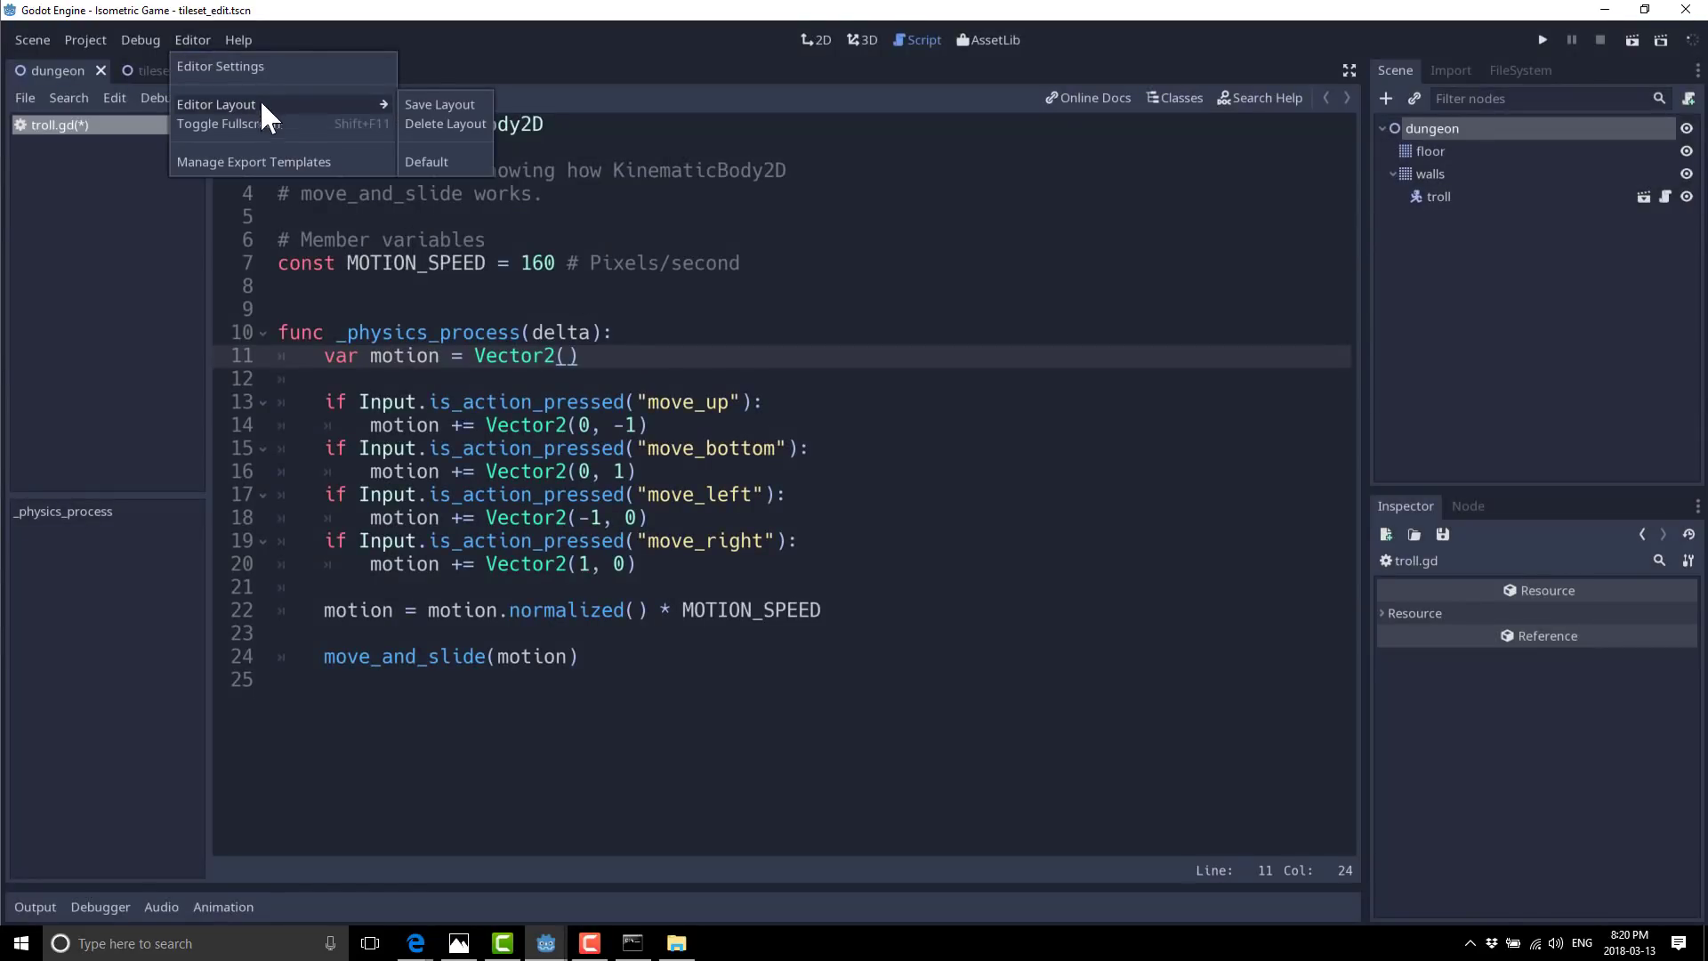
{"action": "left_click", "coordinate": [428, 161]}
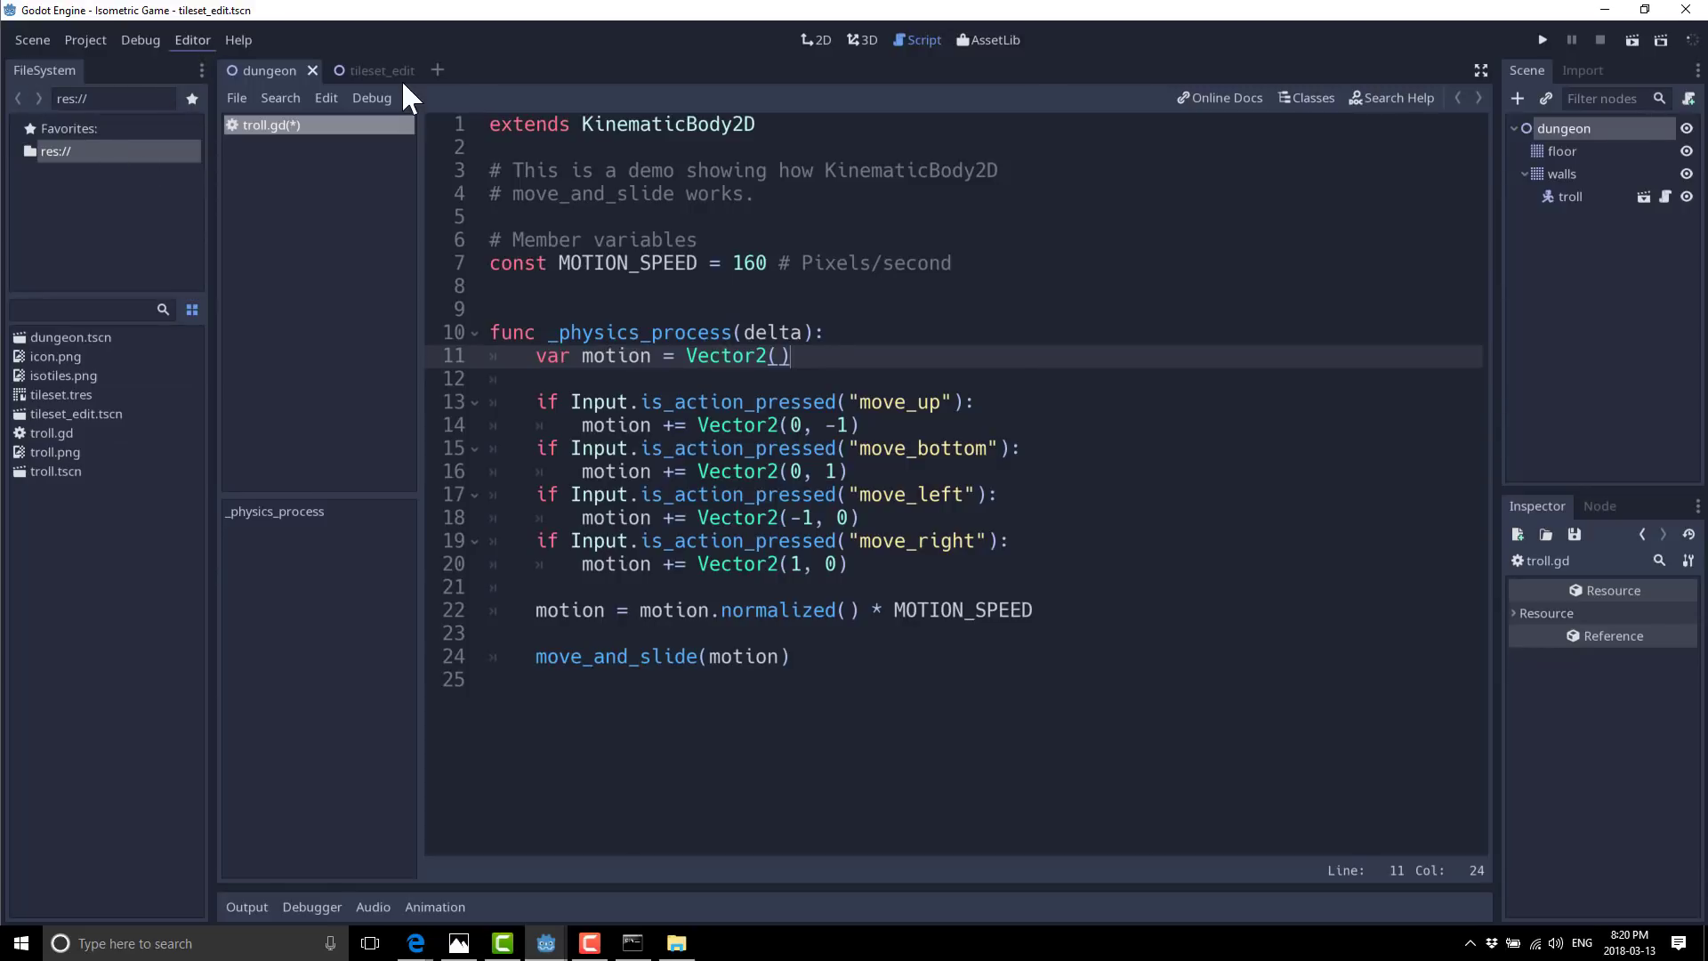
{"action": "left_click", "coordinate": [192, 40]}
{"action": "mouse_move", "coordinate": [287, 104]}
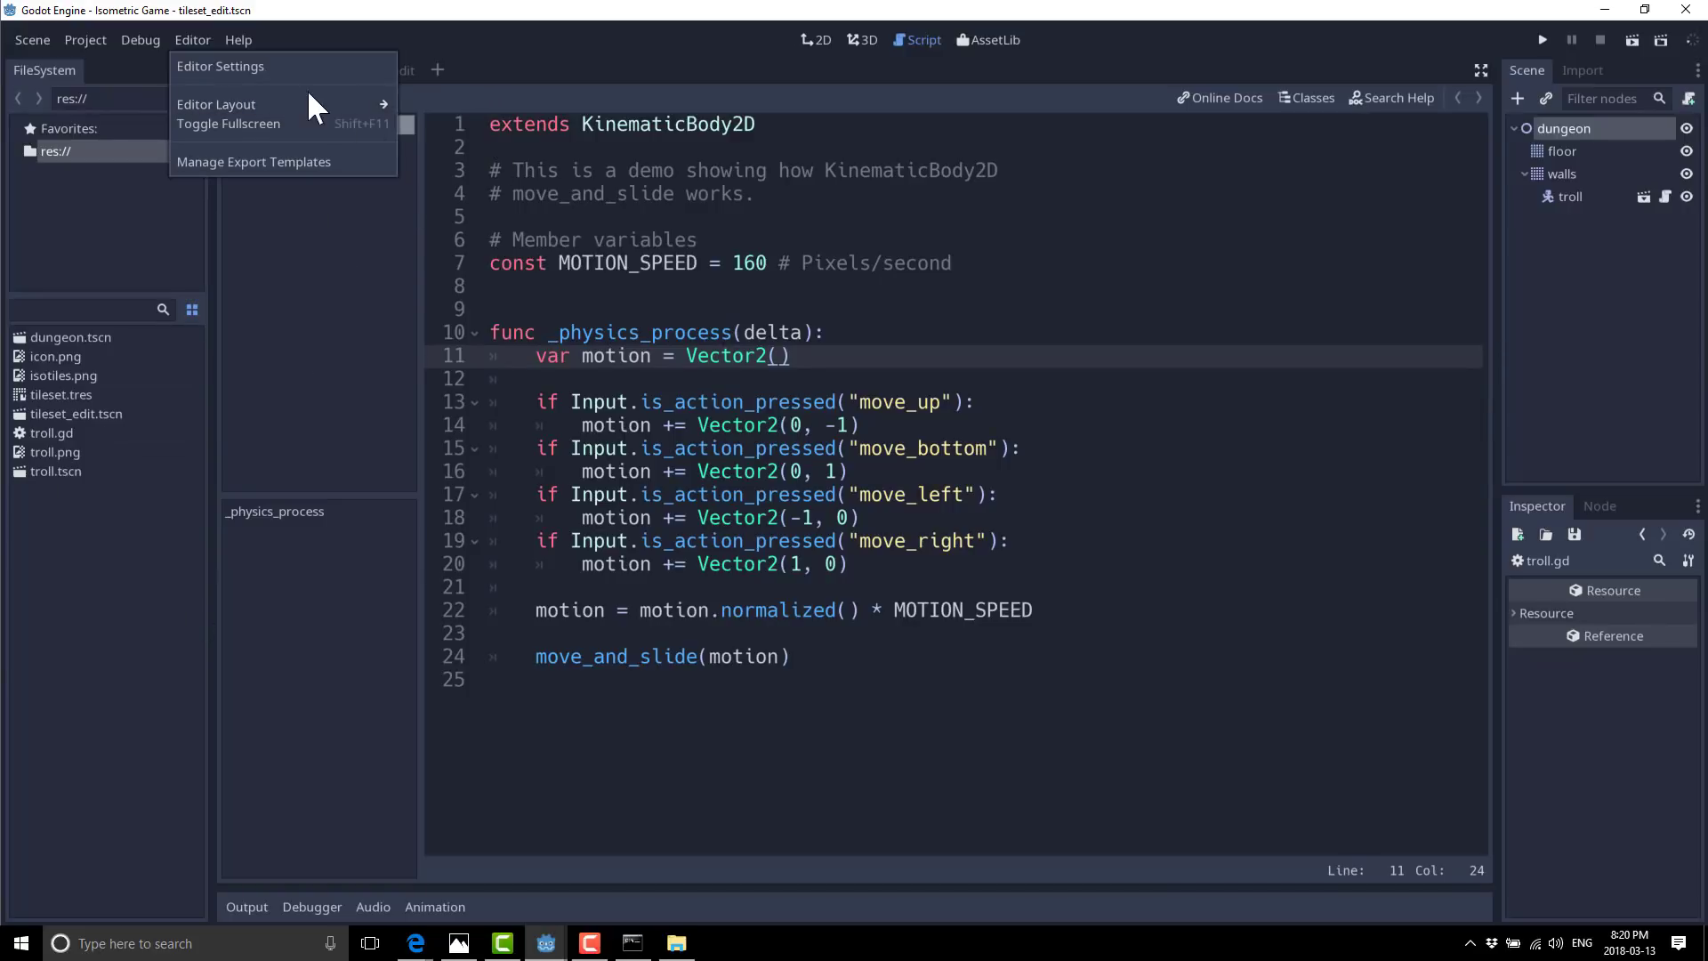
{"action": "mouse_move", "coordinate": [338, 102]}
{"action": "left_click", "coordinate": [1231, 331]}
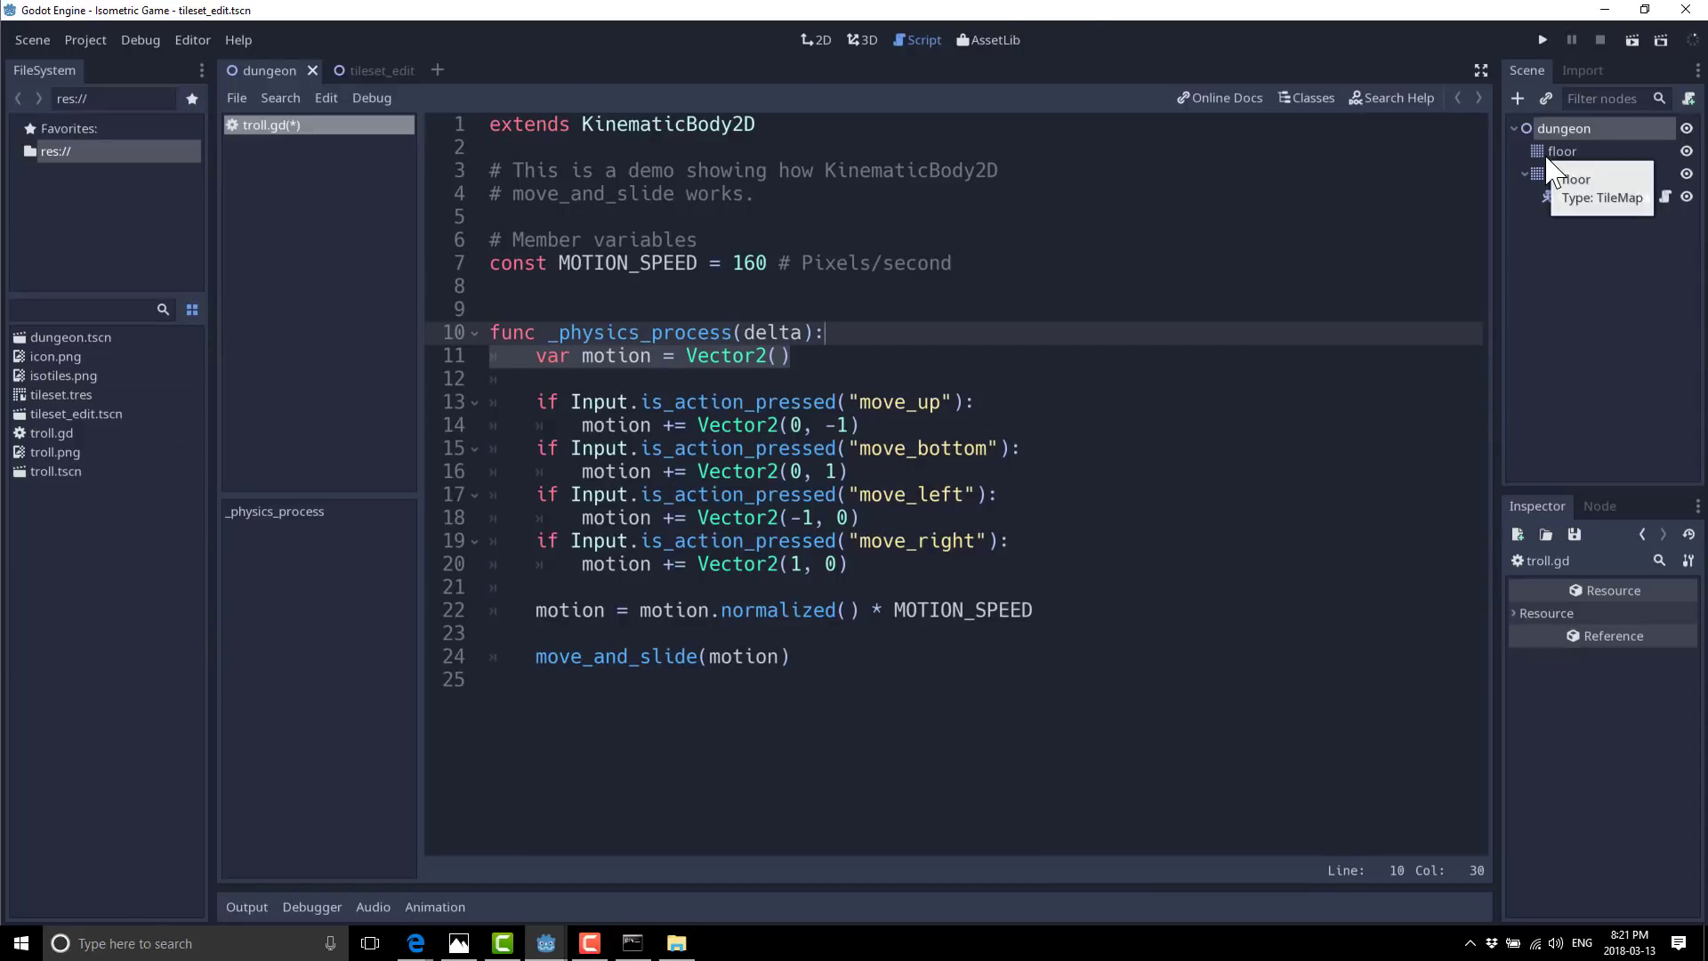
Return to the 2D workspace and examine the dungeon scene's floor, walls and troll nodes with their Inspector properties.
{"action": "left_click", "coordinate": [814, 38]}
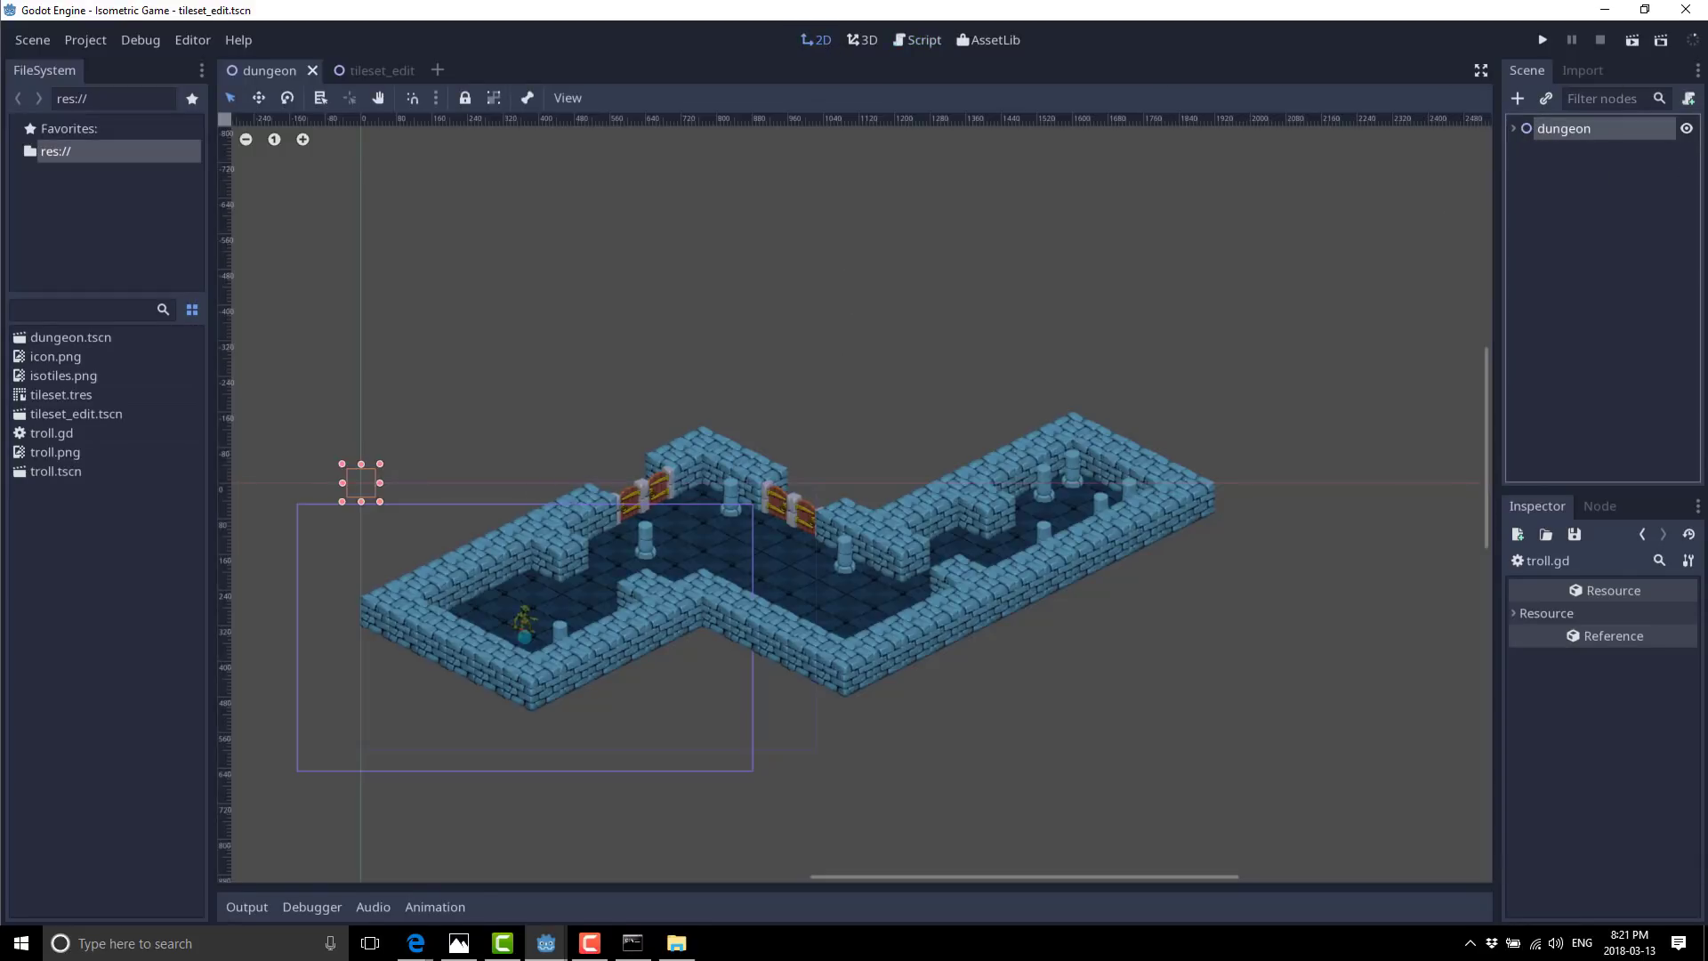
{"action": "left_click", "coordinate": [1553, 153]}
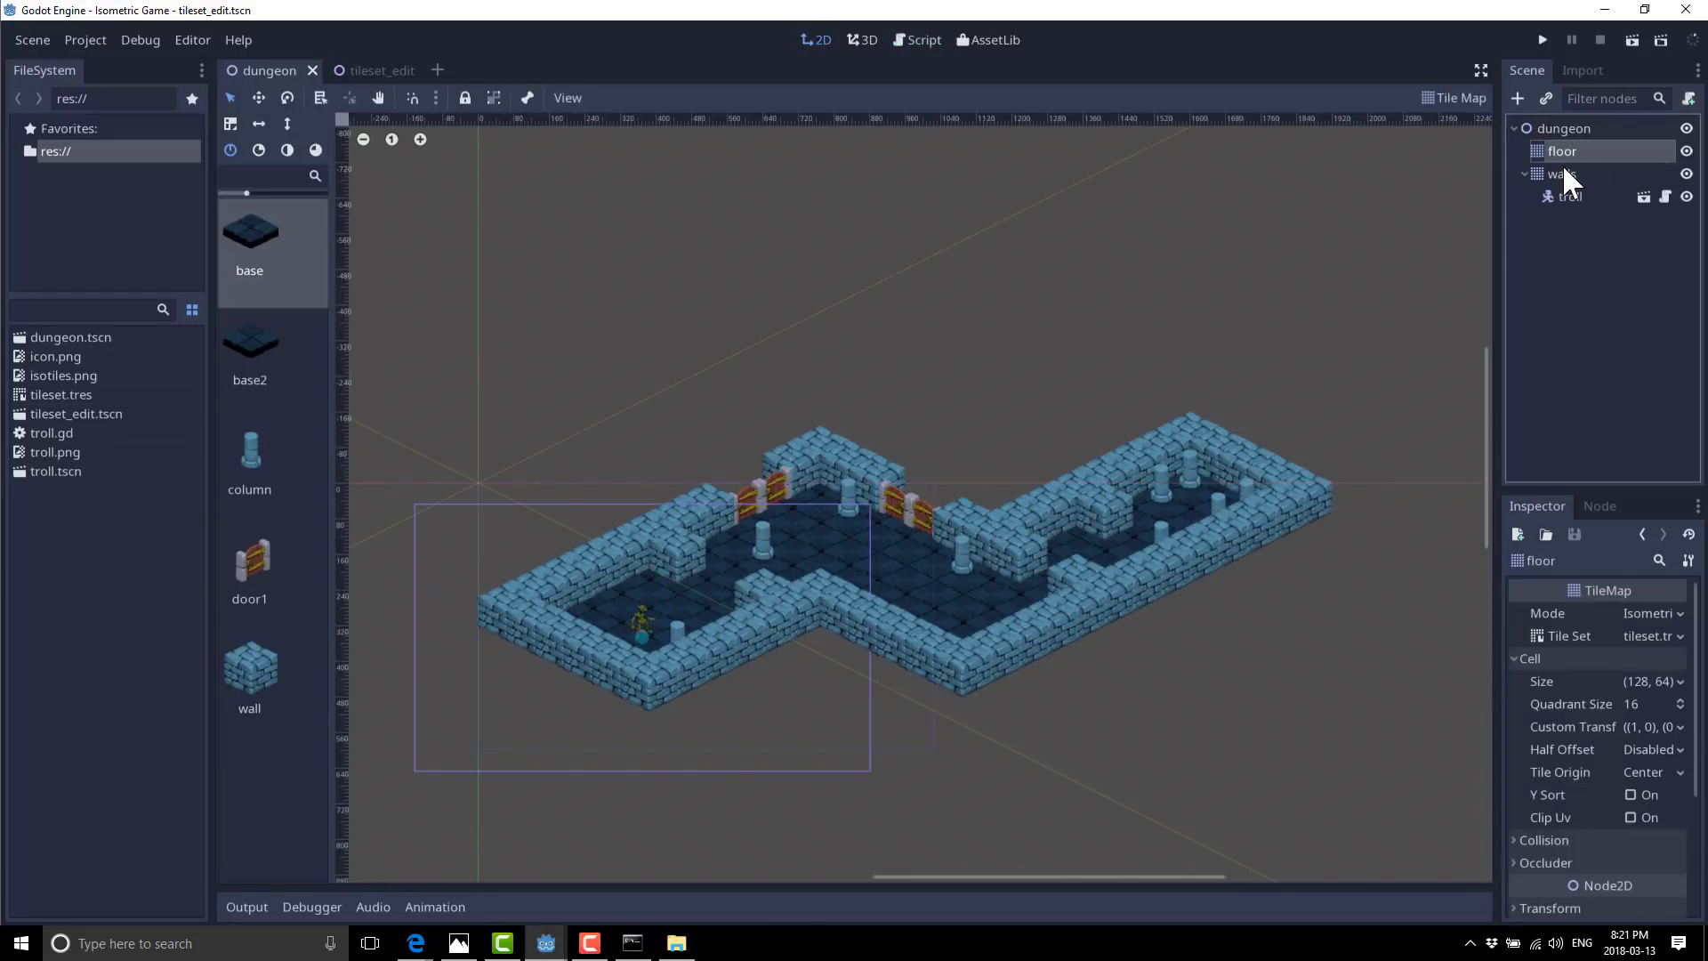
{"action": "left_click", "coordinate": [1527, 176]}
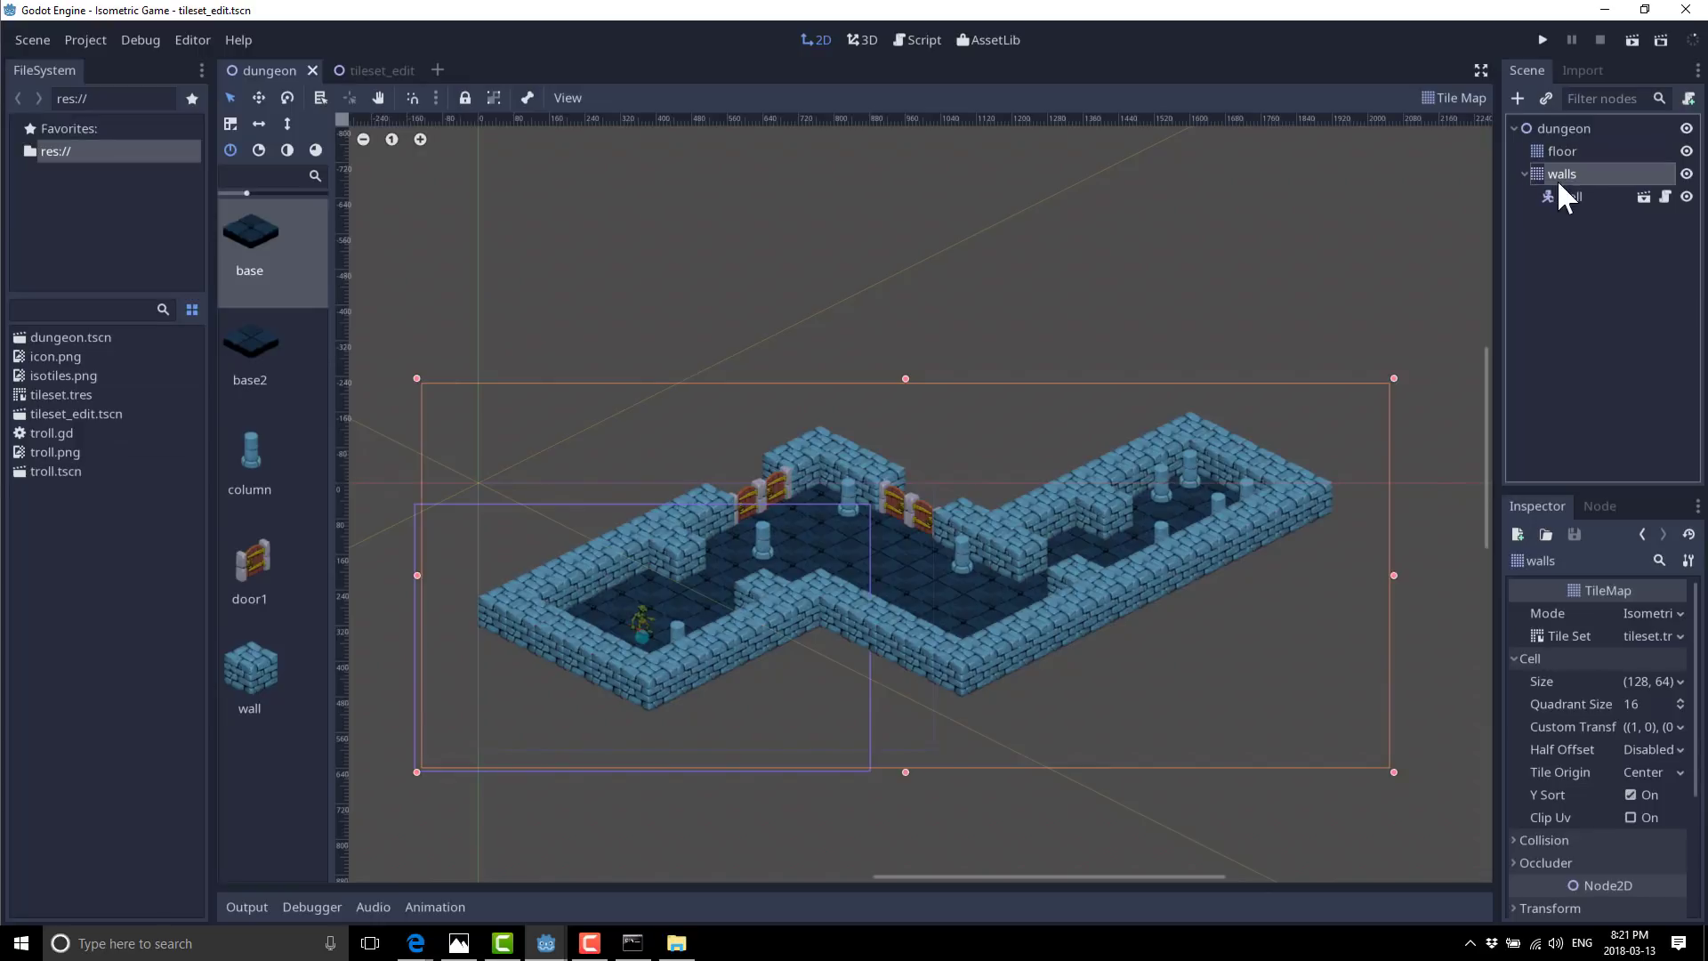
{"action": "left_click", "coordinate": [1568, 194]}
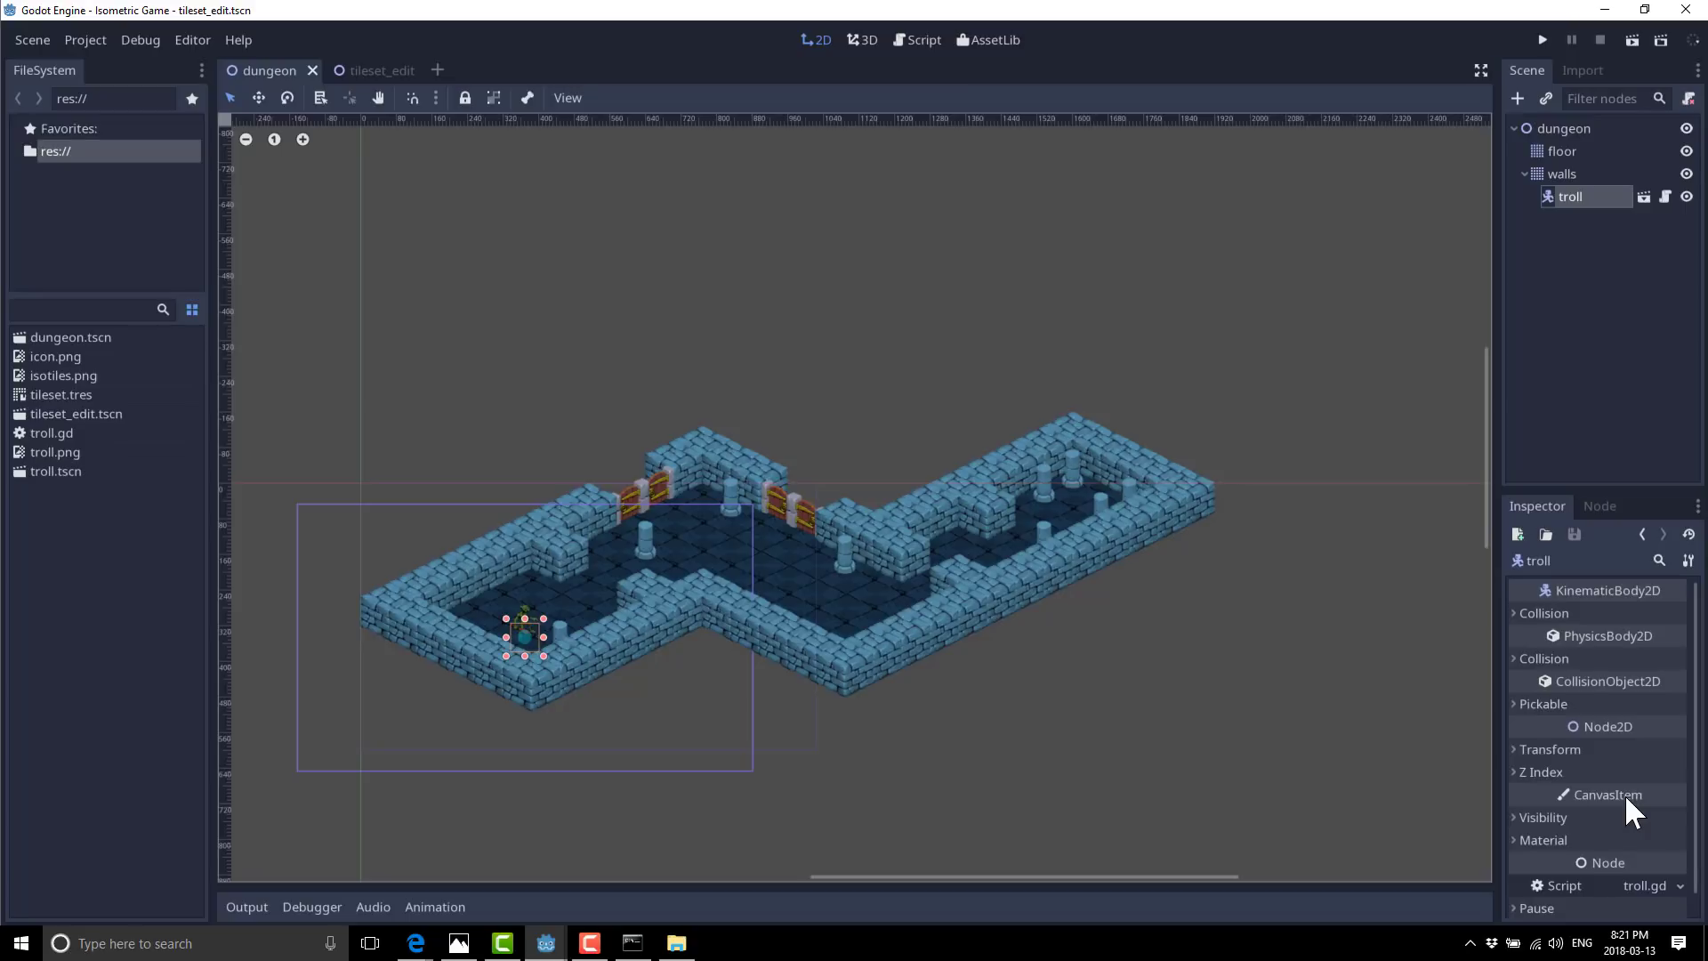
{"action": "left_click", "coordinate": [1572, 196]}
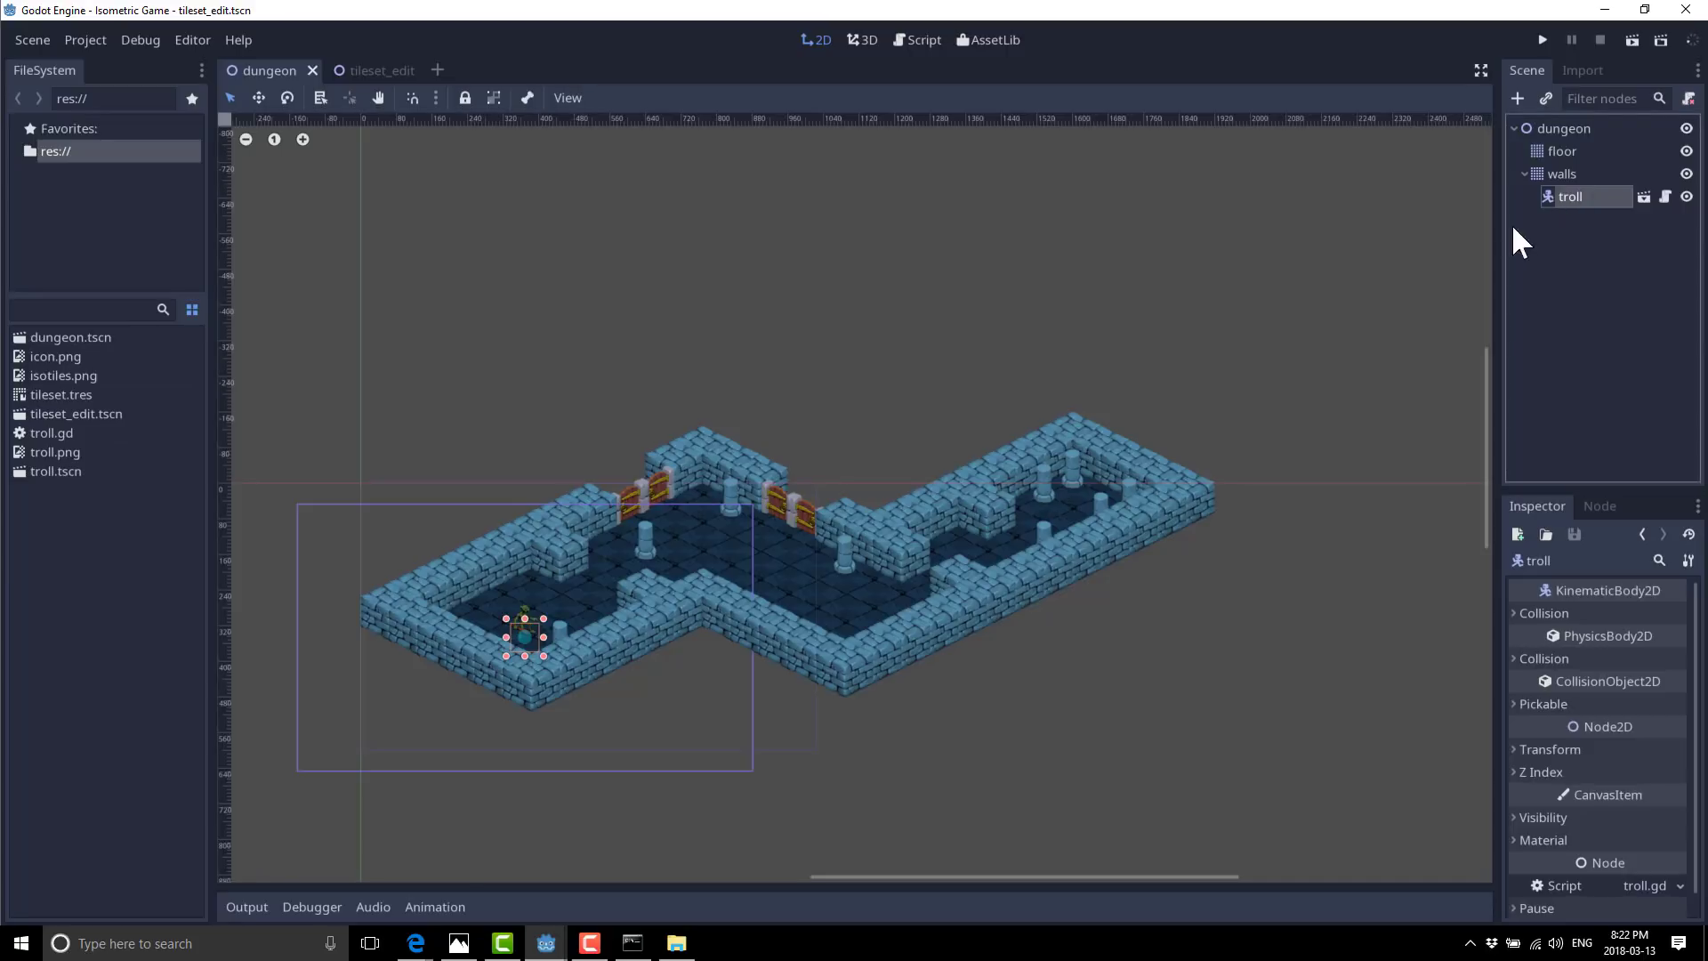
Open the troll instance's own scene and examine its Sprite, CollisionShape2D and Camera2D nodes up close.
{"action": "left_click", "coordinate": [1646, 196]}
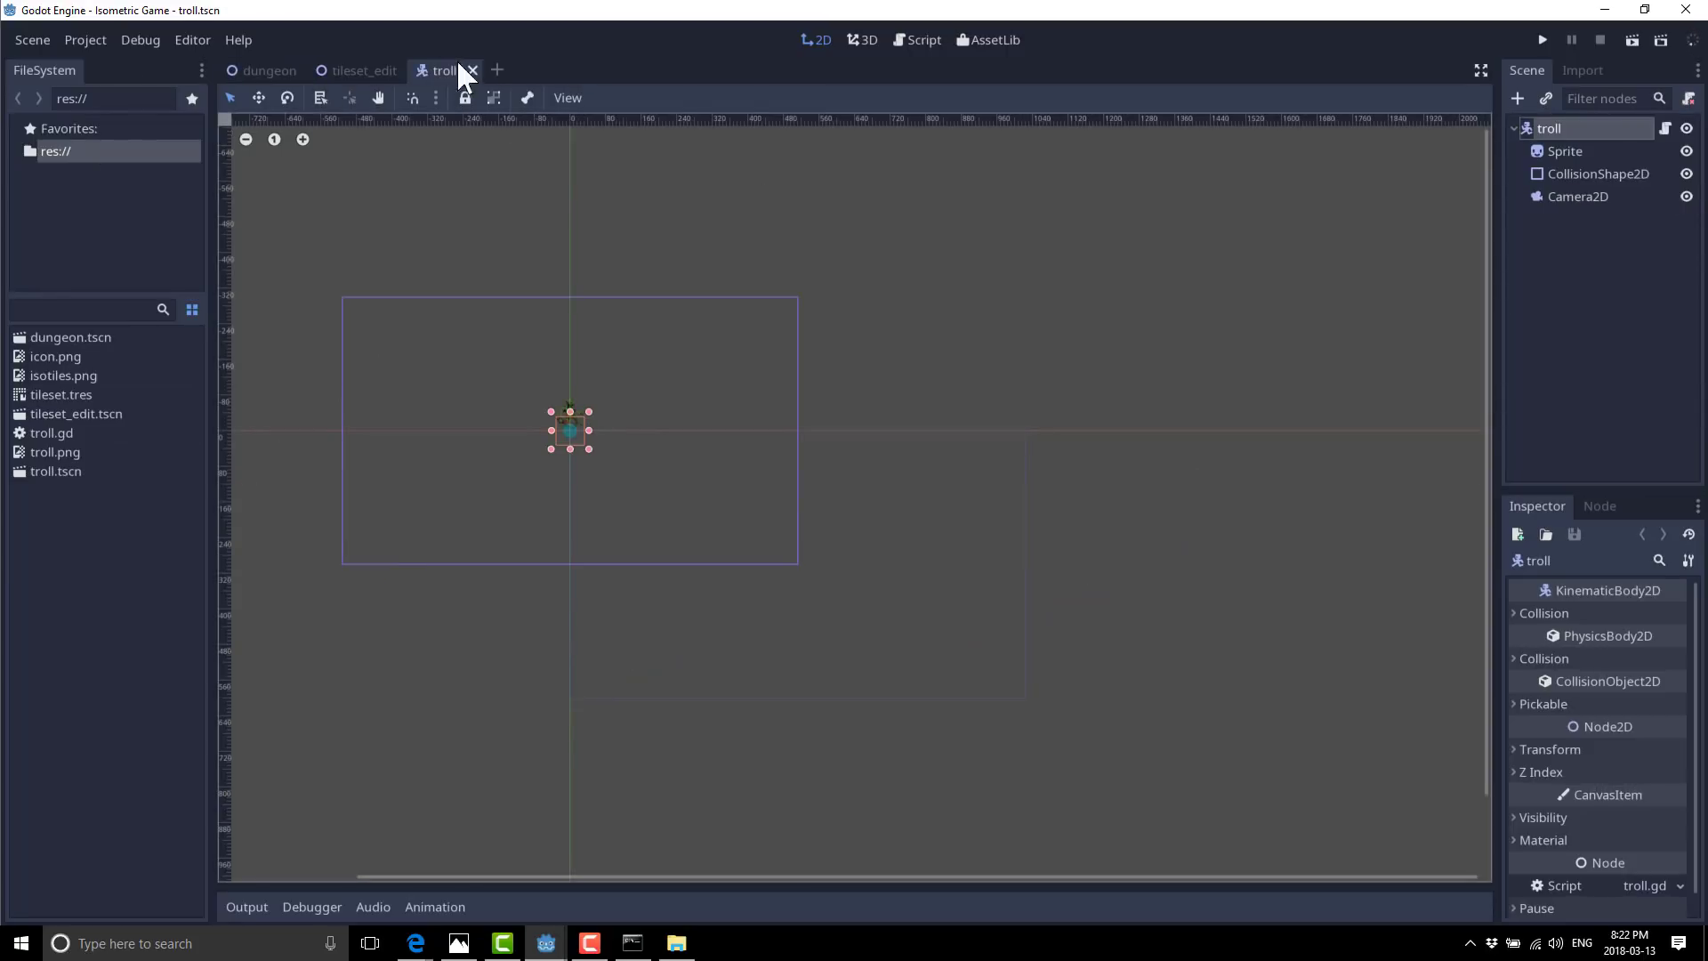
{"action": "scroll", "coordinate": [583, 413], "scroll_direction": "up", "scroll_amount": 6}
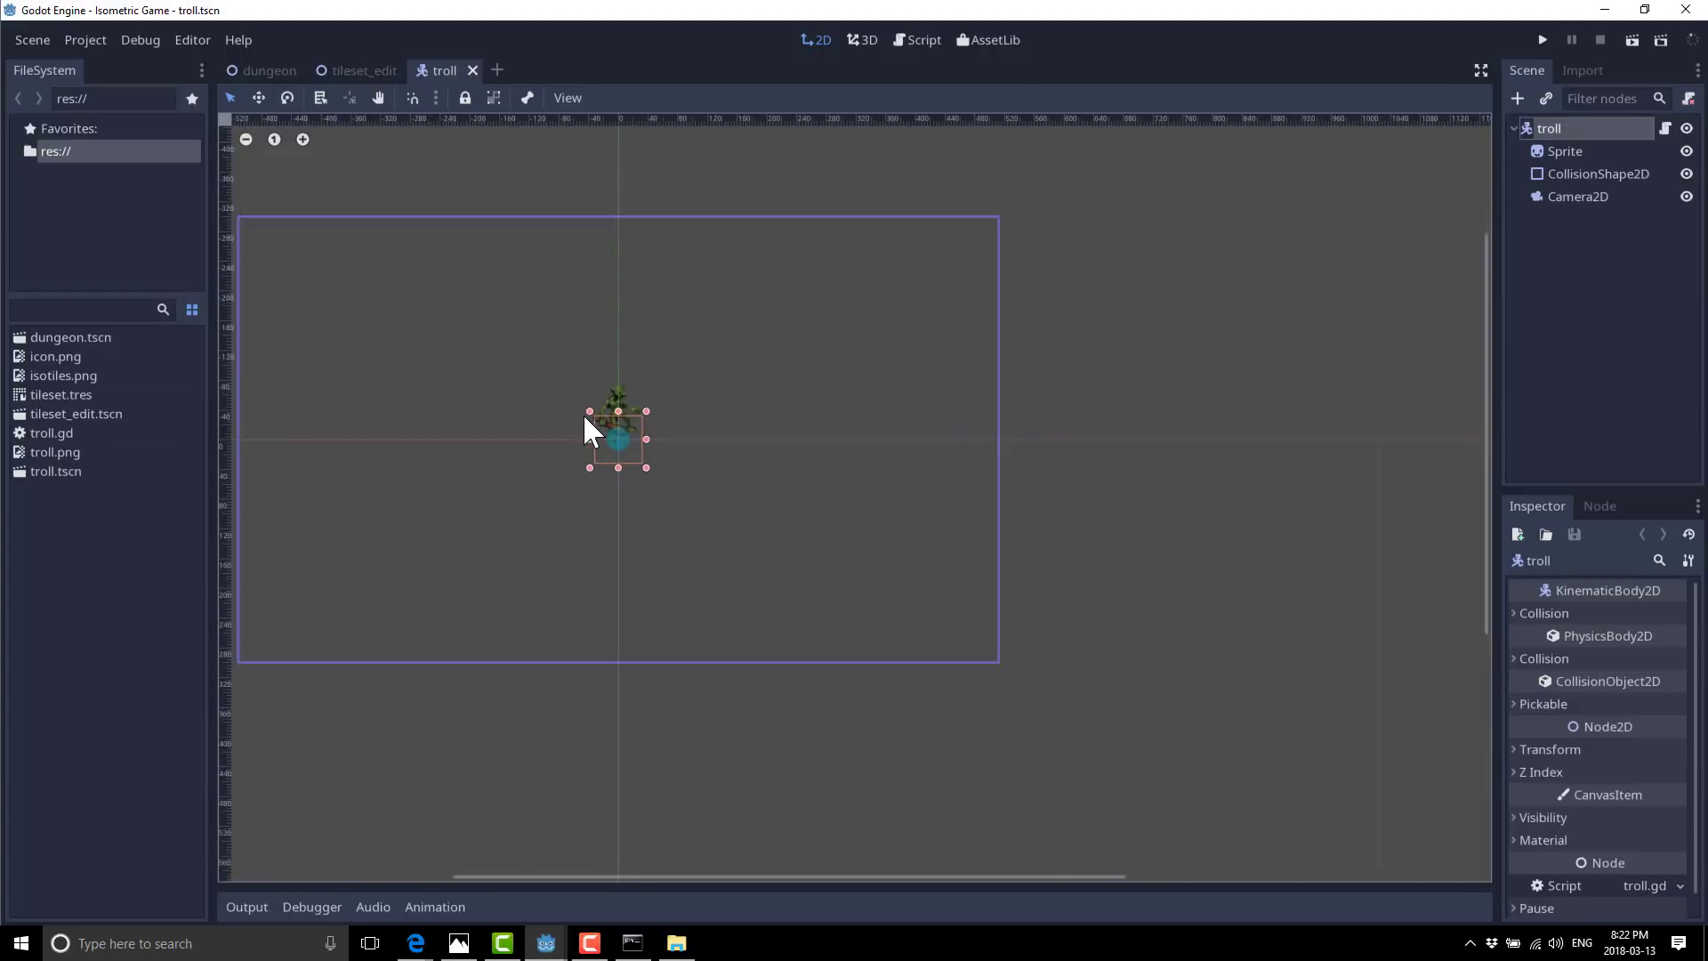
{"action": "left_click", "coordinate": [1572, 149]}
{"action": "left_click", "coordinate": [1567, 174]}
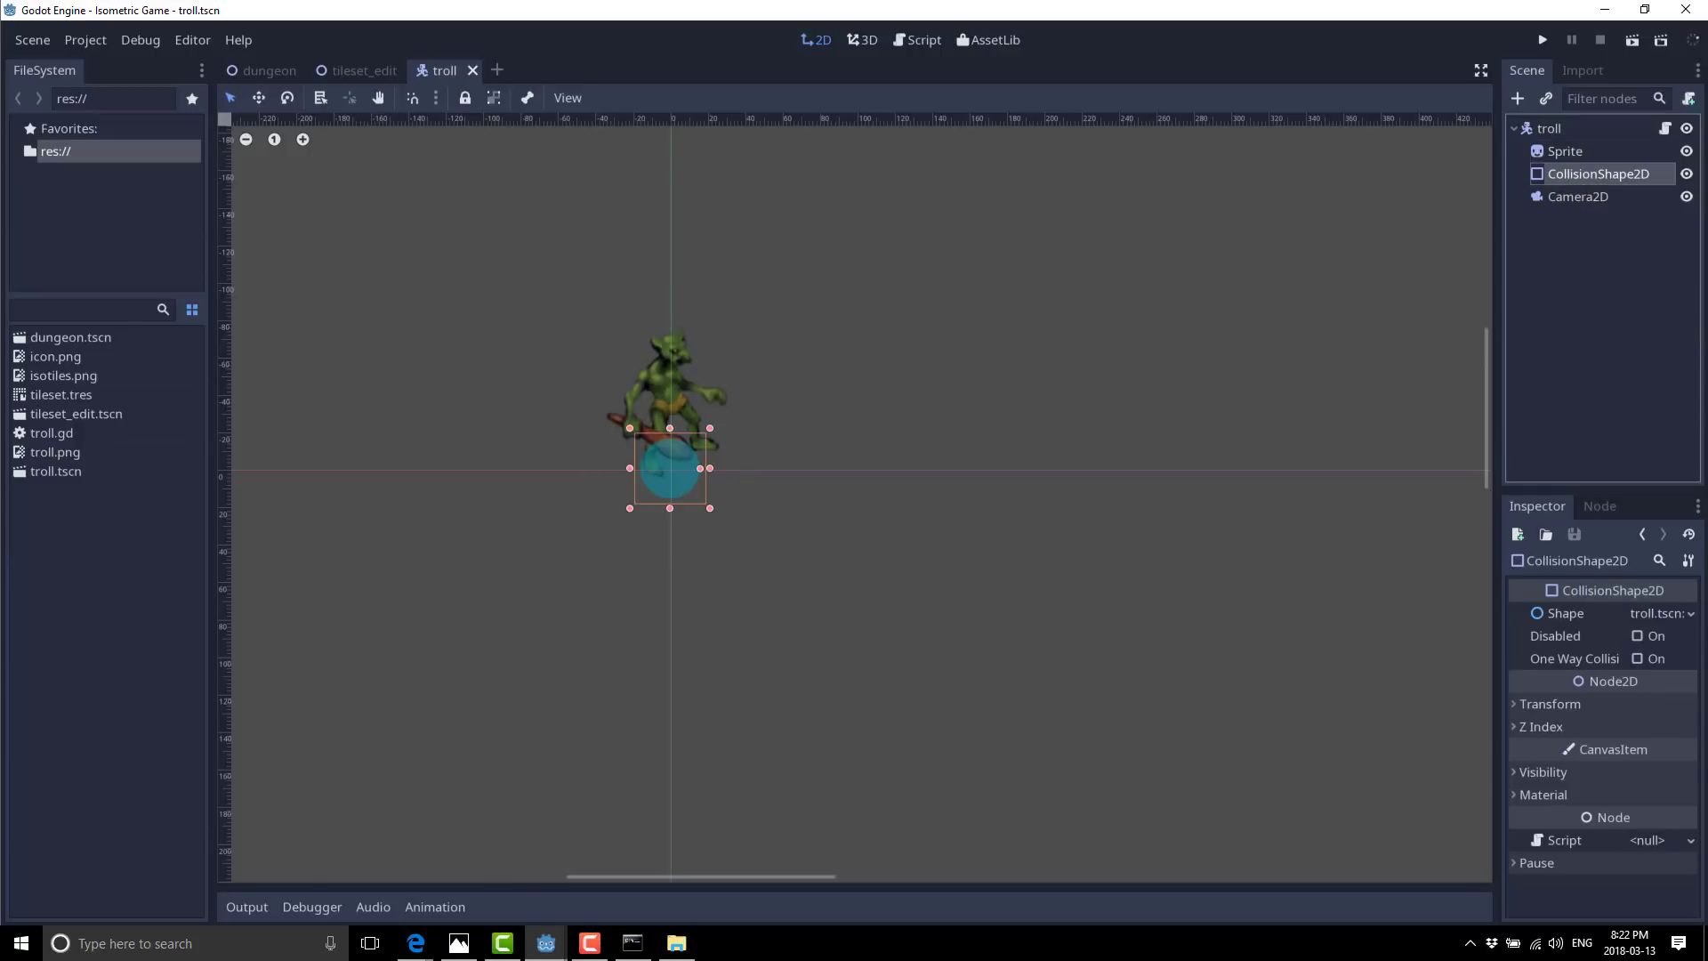
{"action": "left_click", "coordinate": [1583, 194]}
{"action": "left_click", "coordinate": [1579, 174]}
{"action": "left_click", "coordinate": [1577, 150]}
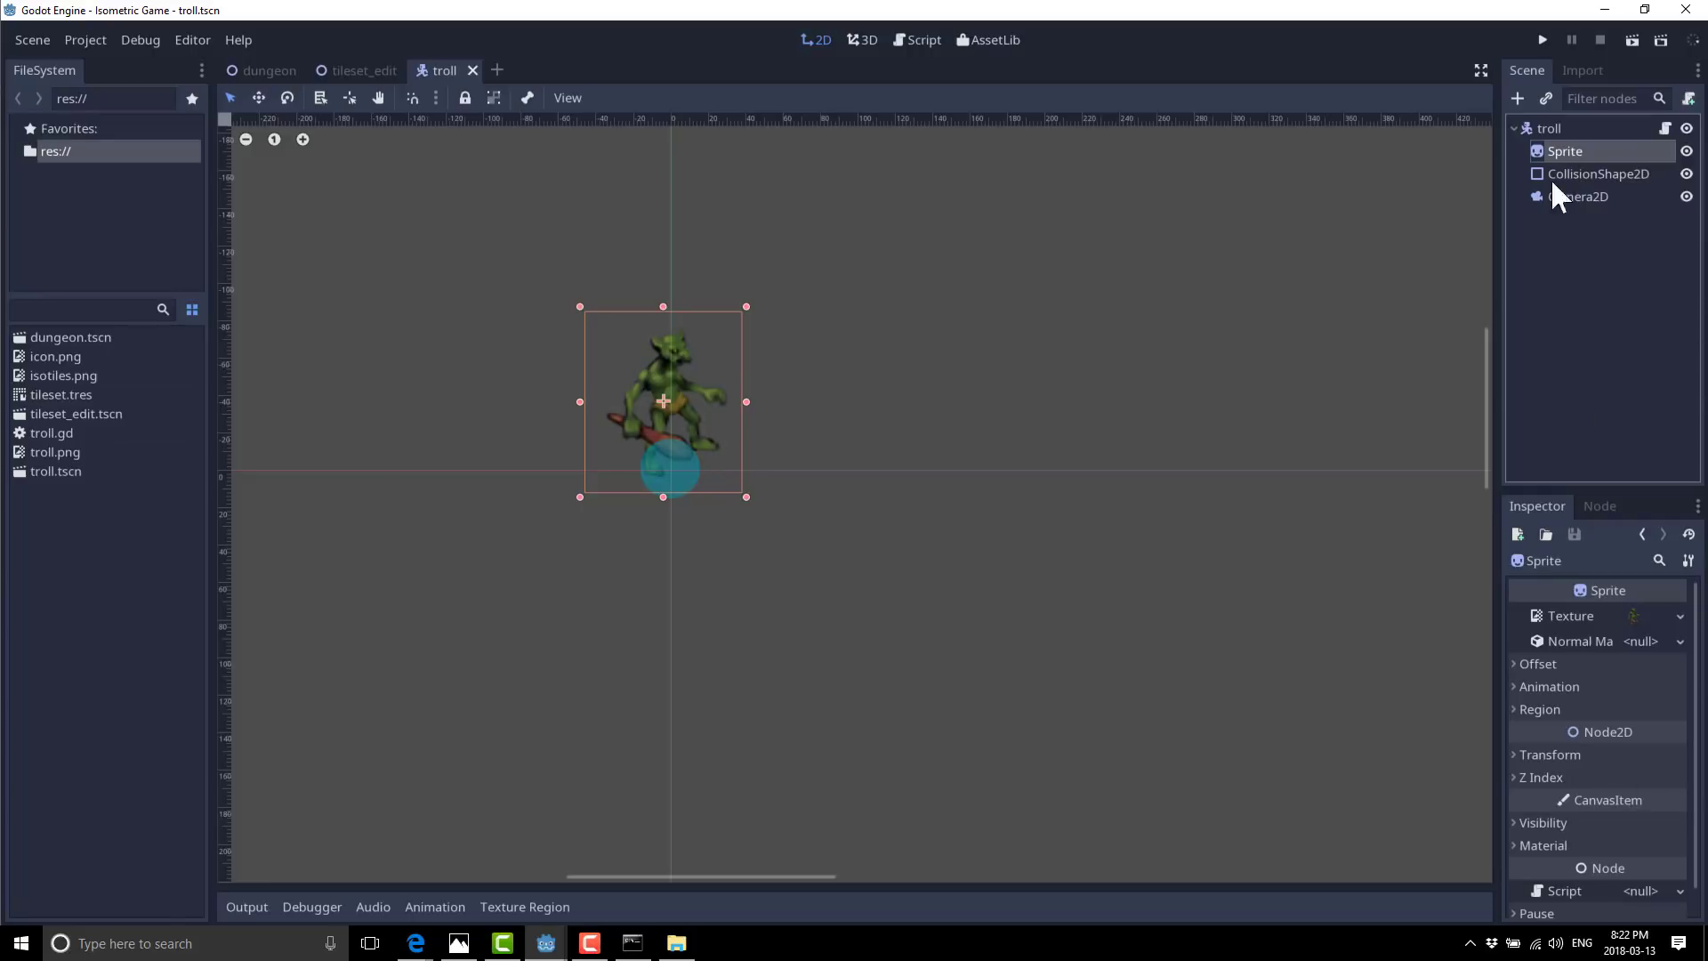
Compare the troll's CollisionShape2D with its Sprite, keep the Sprite selected, and widen the Scene and Inspector dock column.
{"action": "left_click", "coordinate": [1571, 174]}
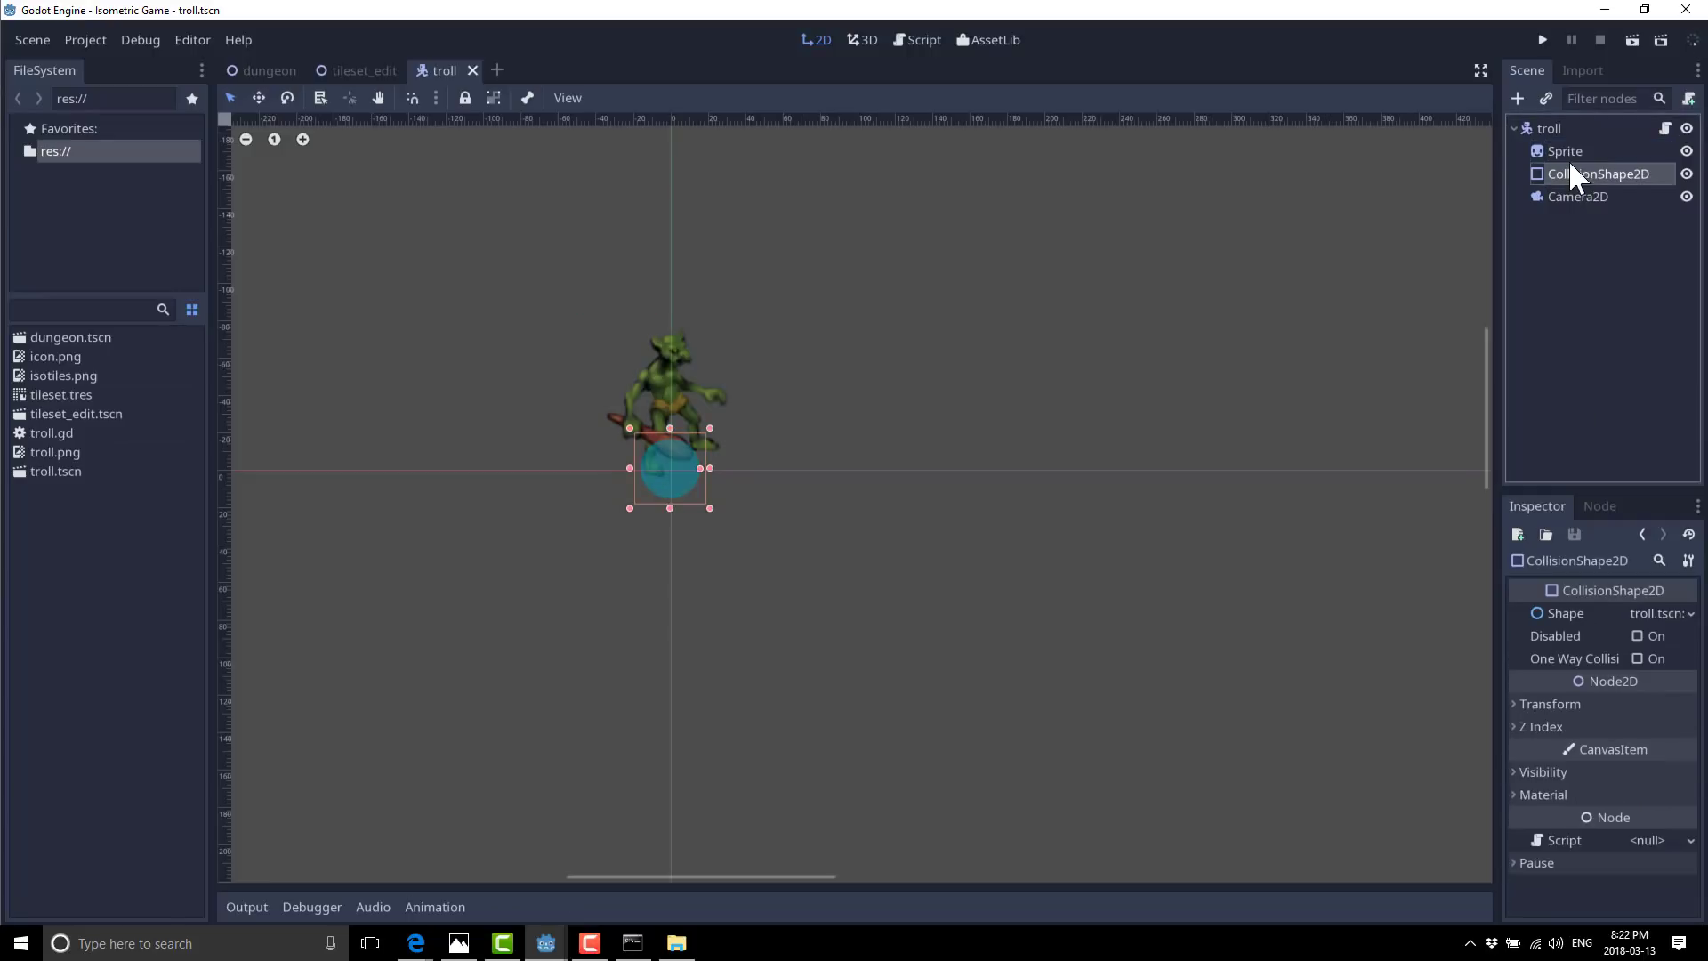
{"action": "left_click", "coordinate": [1567, 151]}
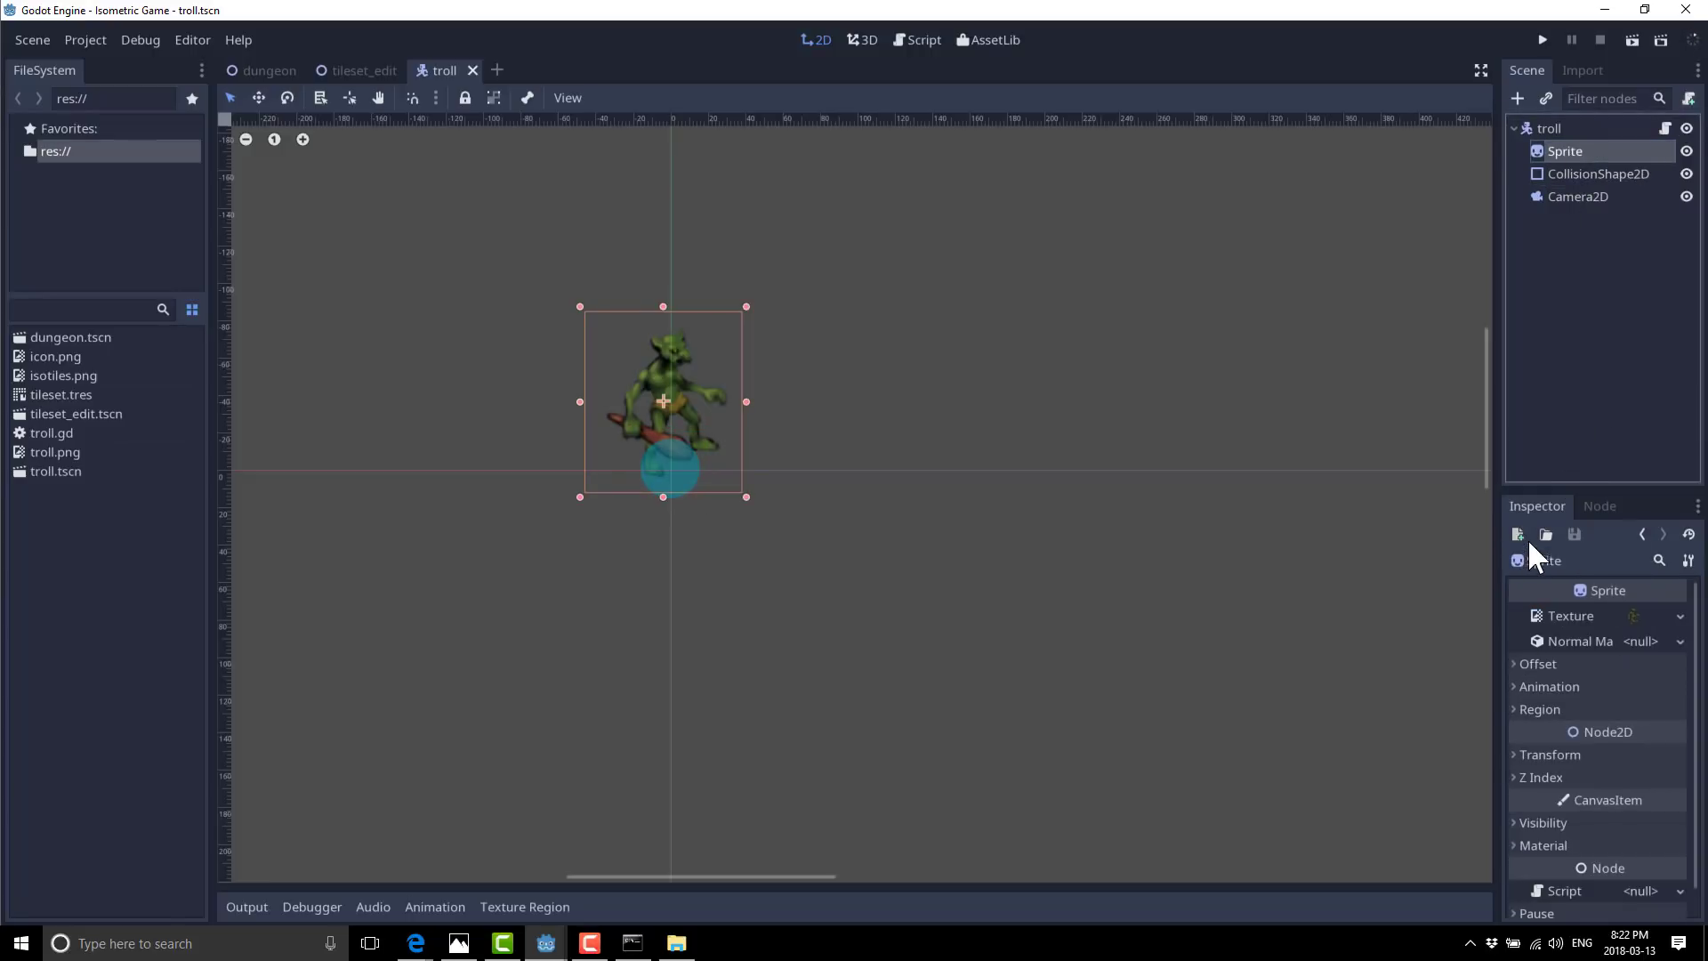
{"action": "left_click_drag", "start_coordinate": [1495, 420], "coordinate": [1354, 420]}
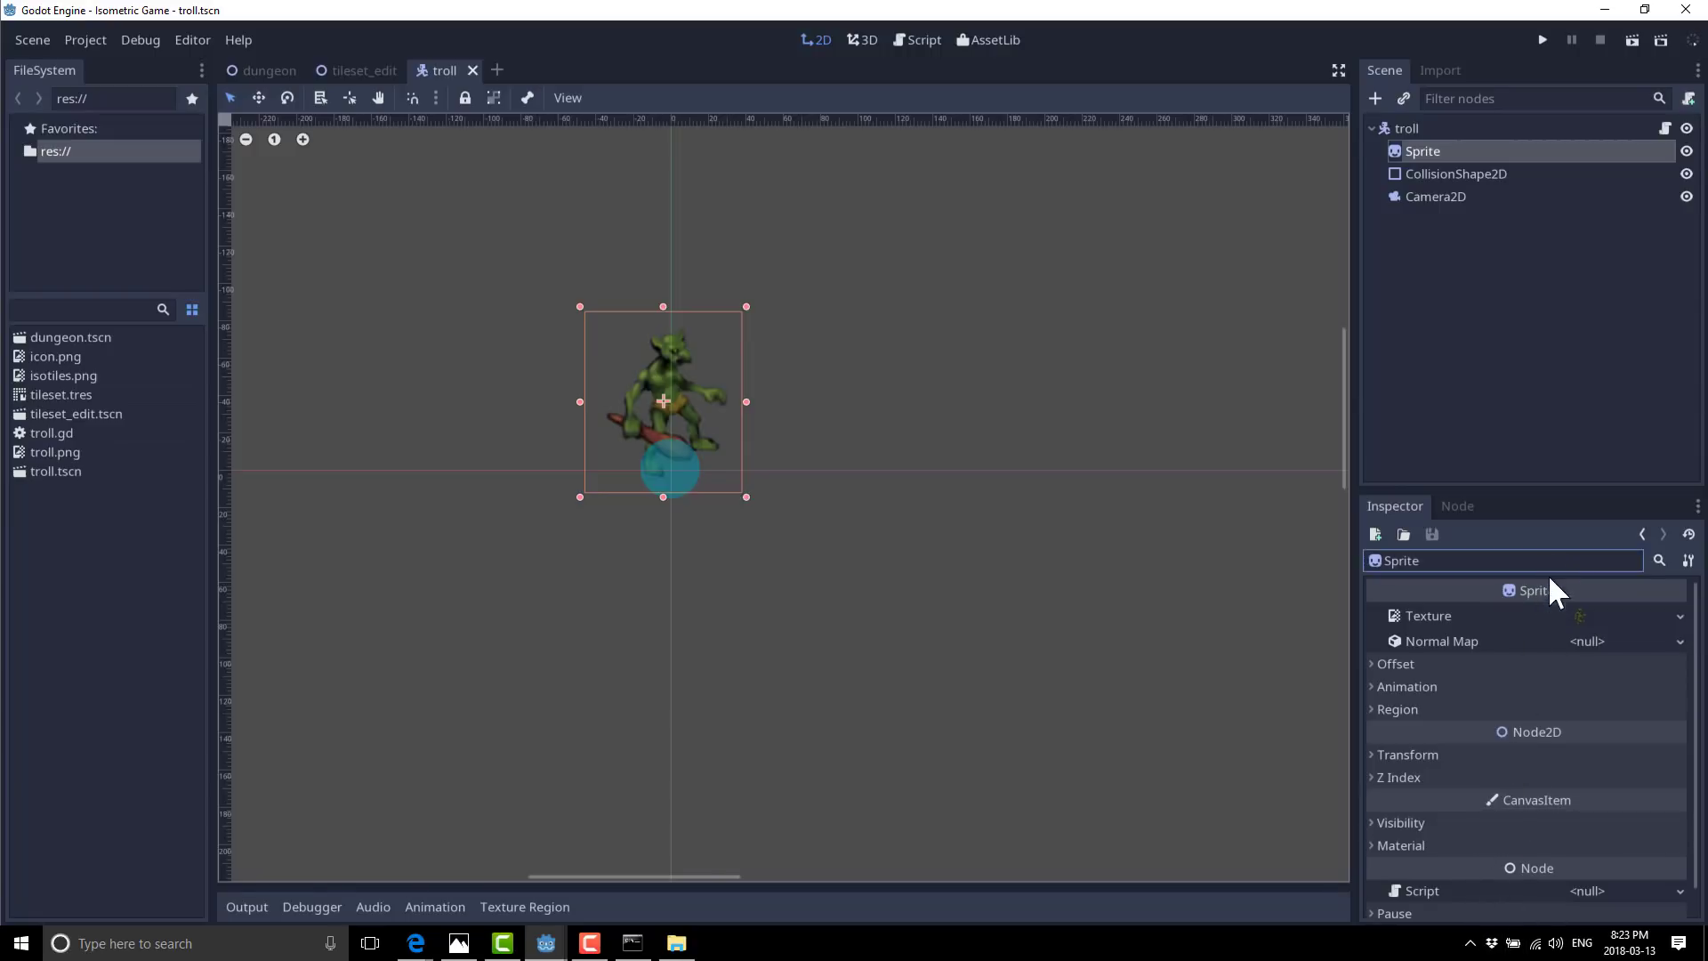
Open the built-in class reference for Sprite from the Script workspace and highlight its inheritance chain.
{"action": "left_click", "coordinate": [906, 40]}
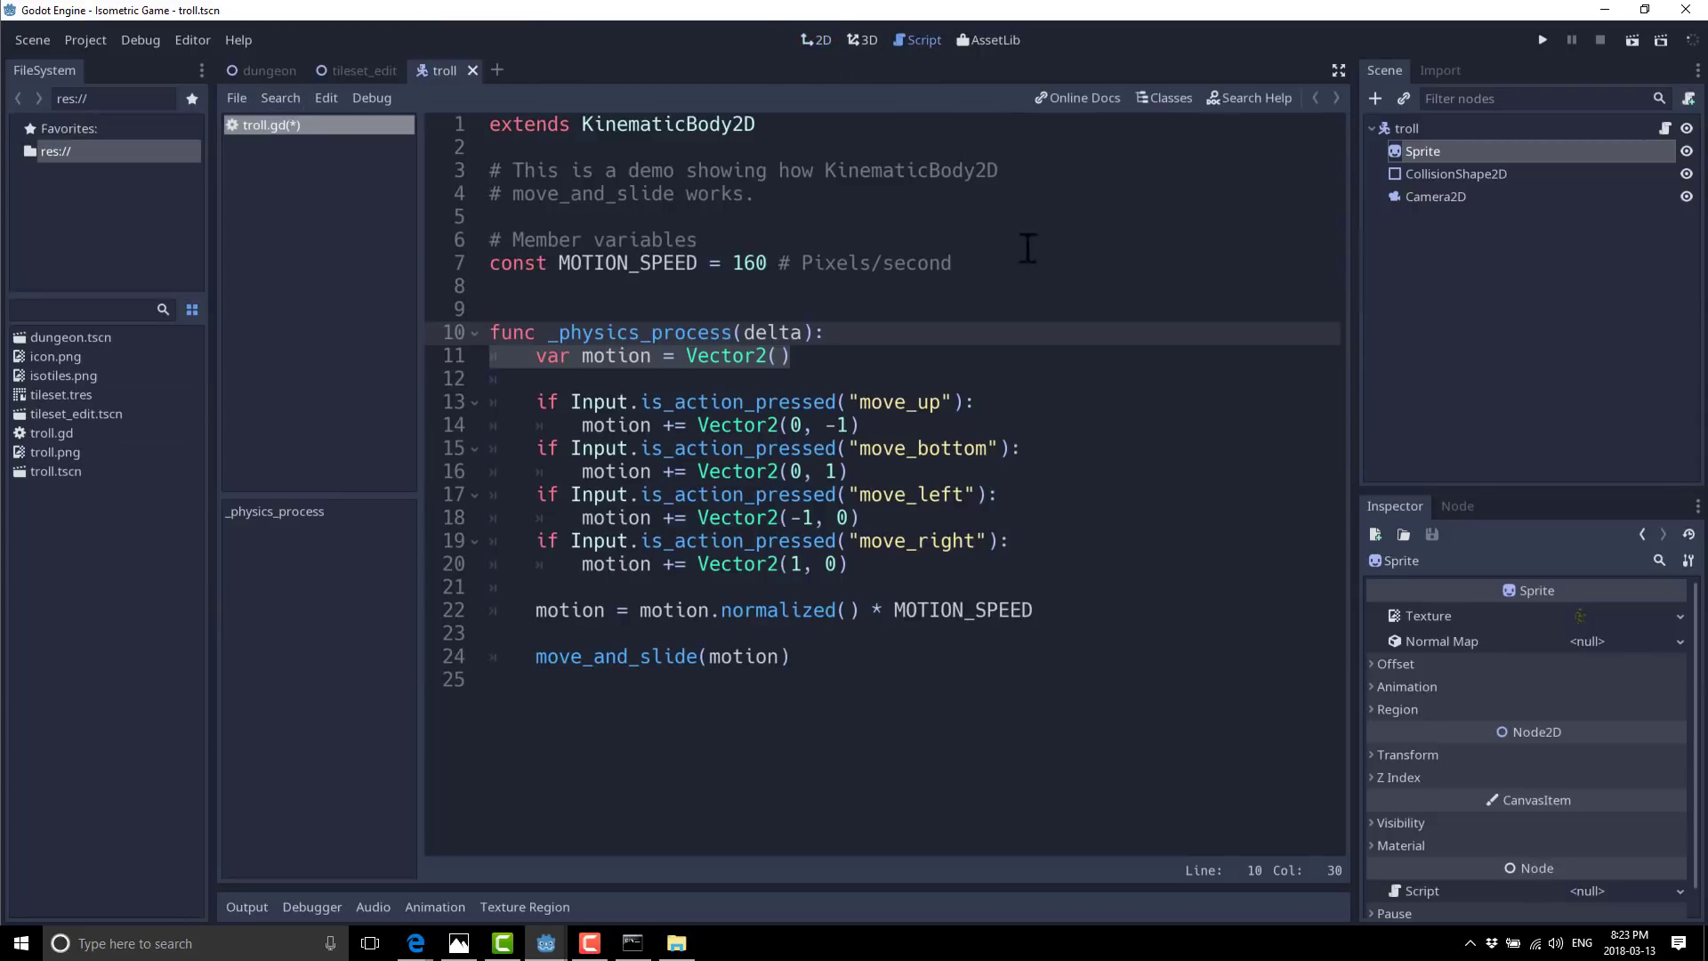
{"action": "left_click", "coordinate": [1164, 99]}
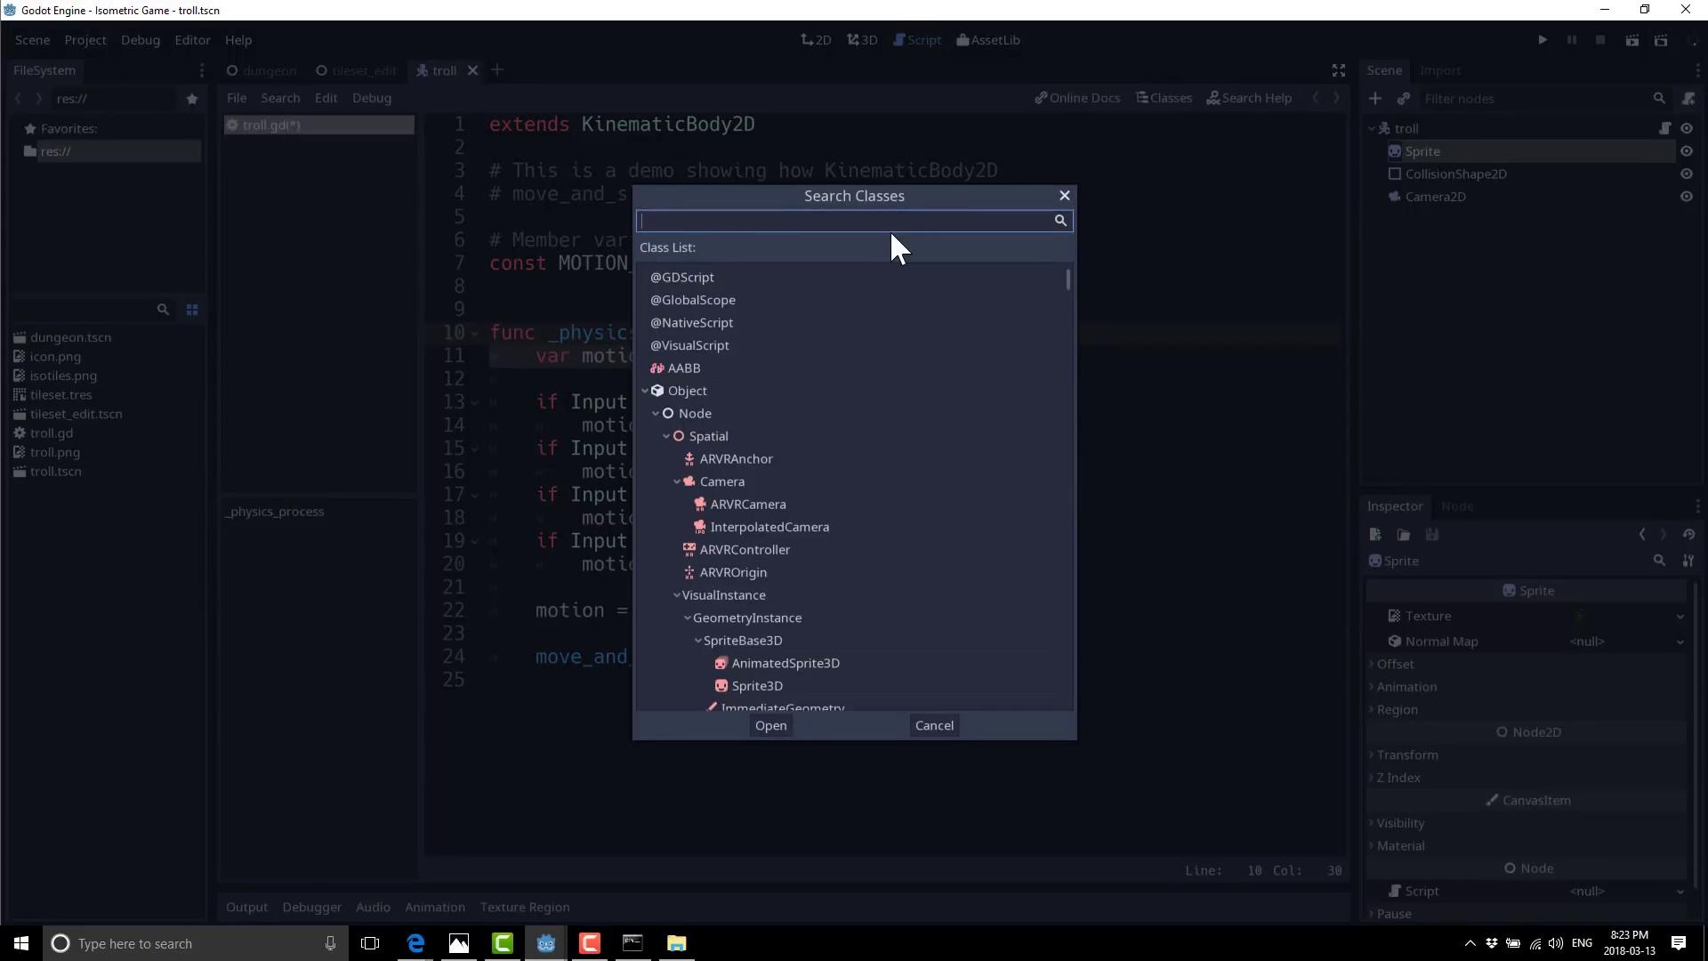
{"action": "type", "text": "SPrite"}
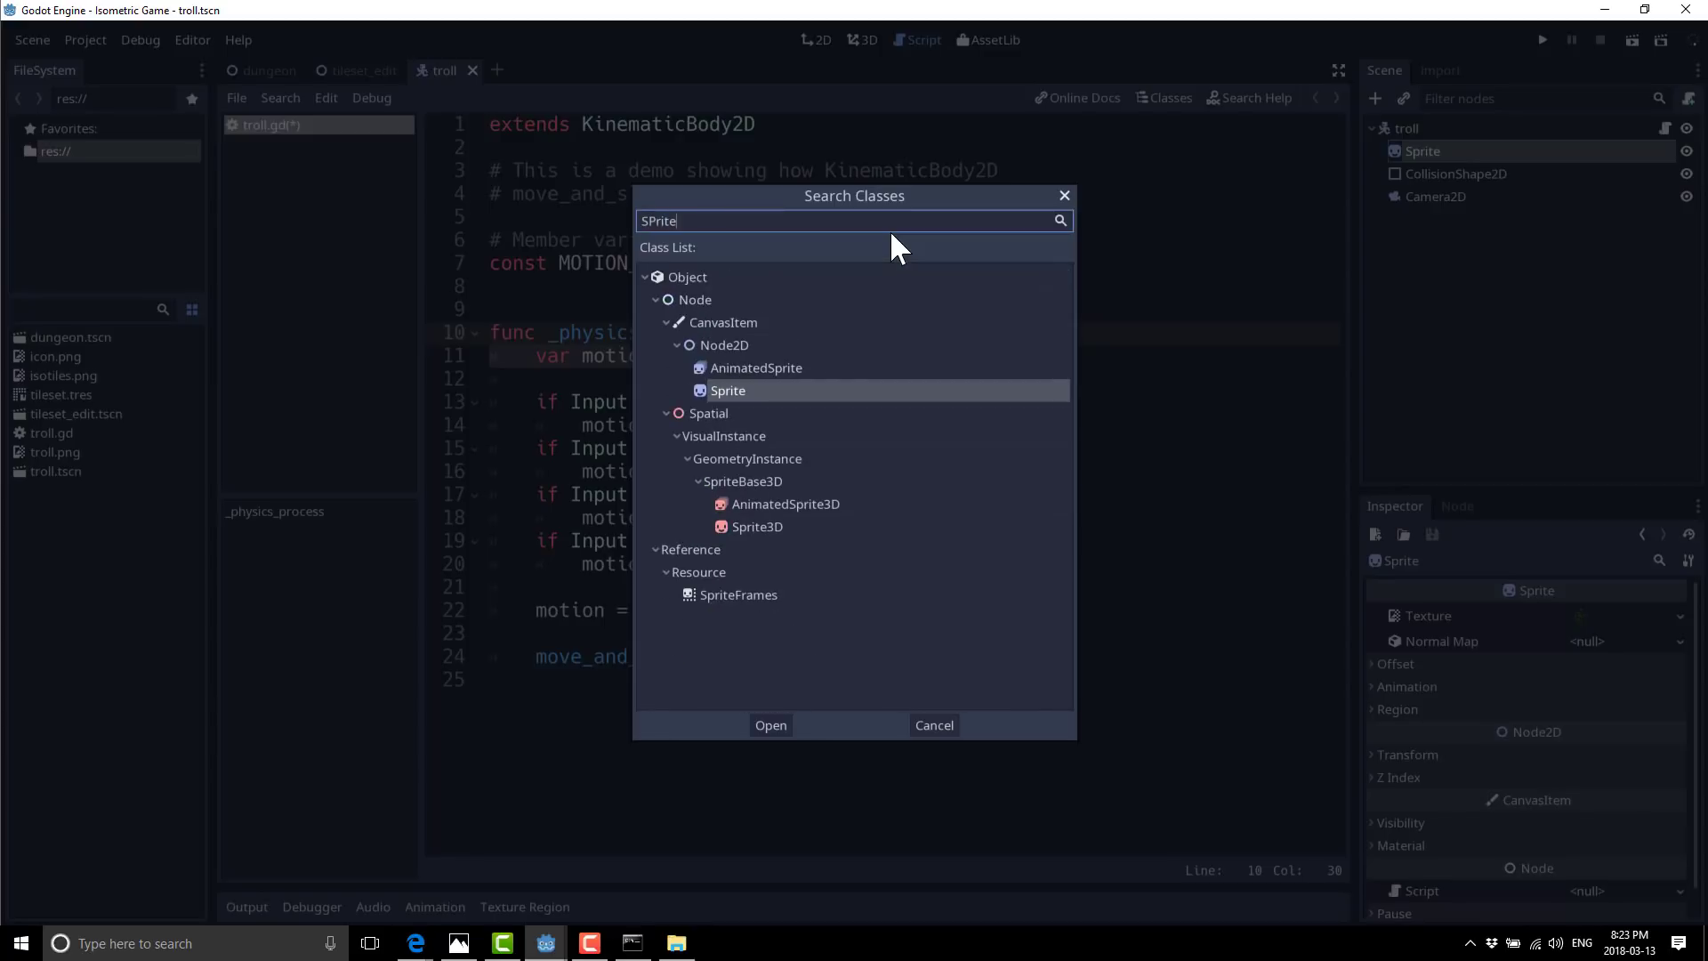
{"action": "double_click", "coordinate": [751, 397]}
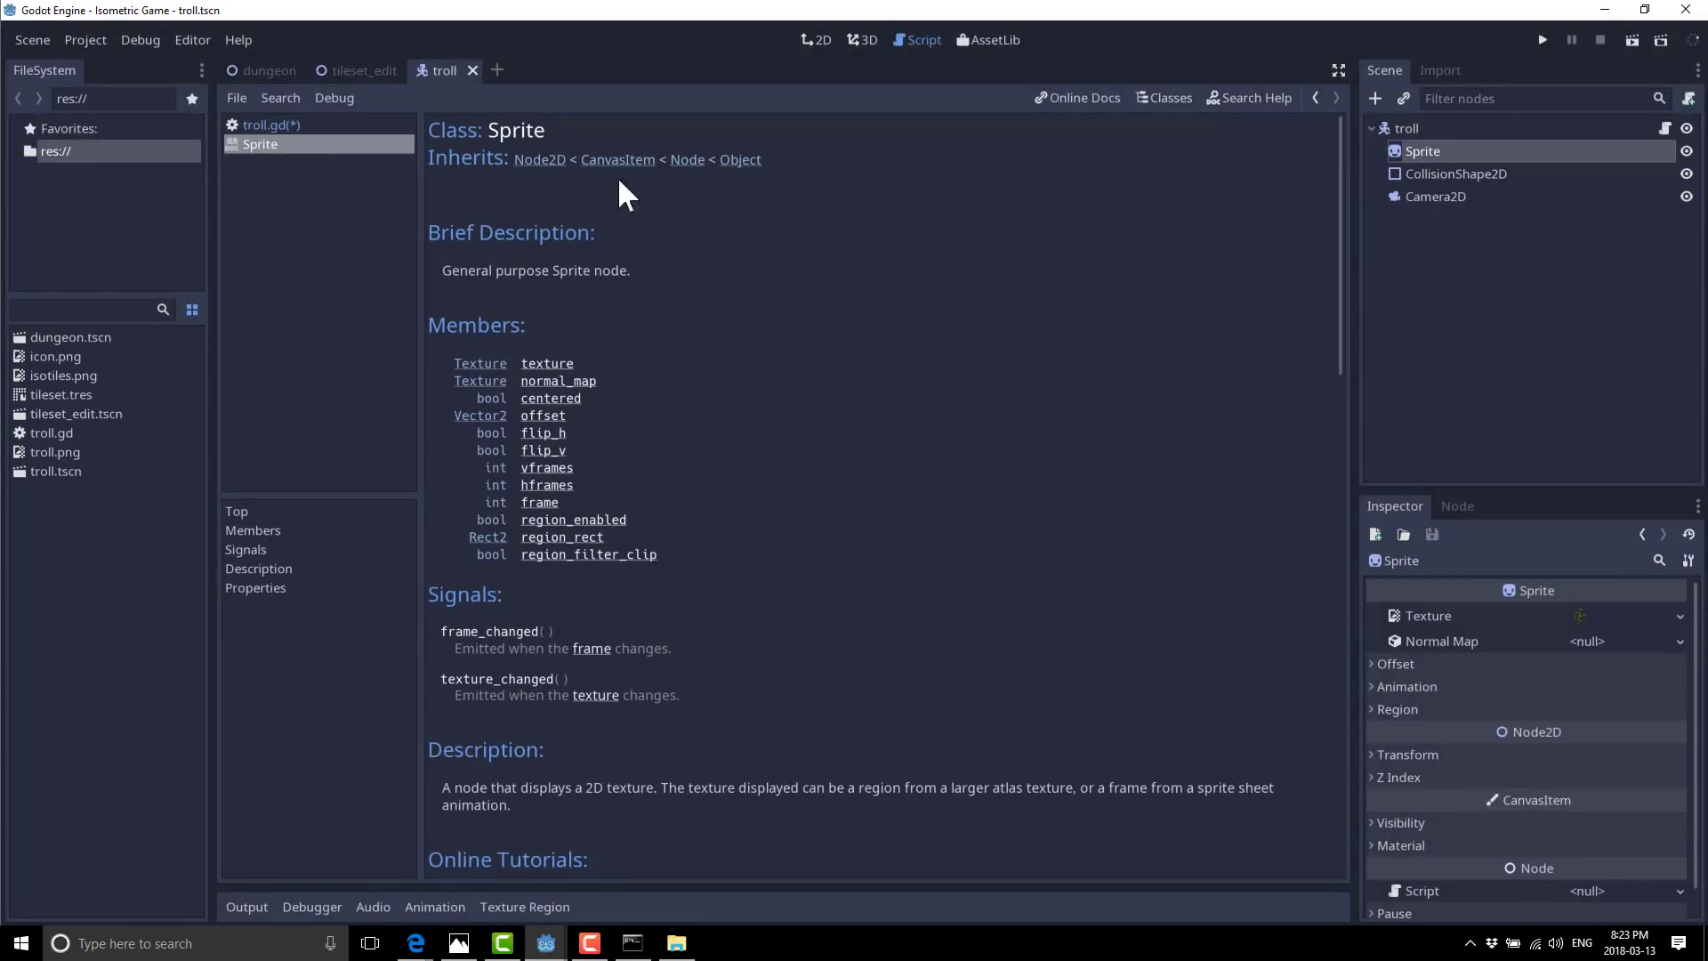
{"action": "left_click_drag", "start_coordinate": [787, 160], "coordinate": [550, 160]}
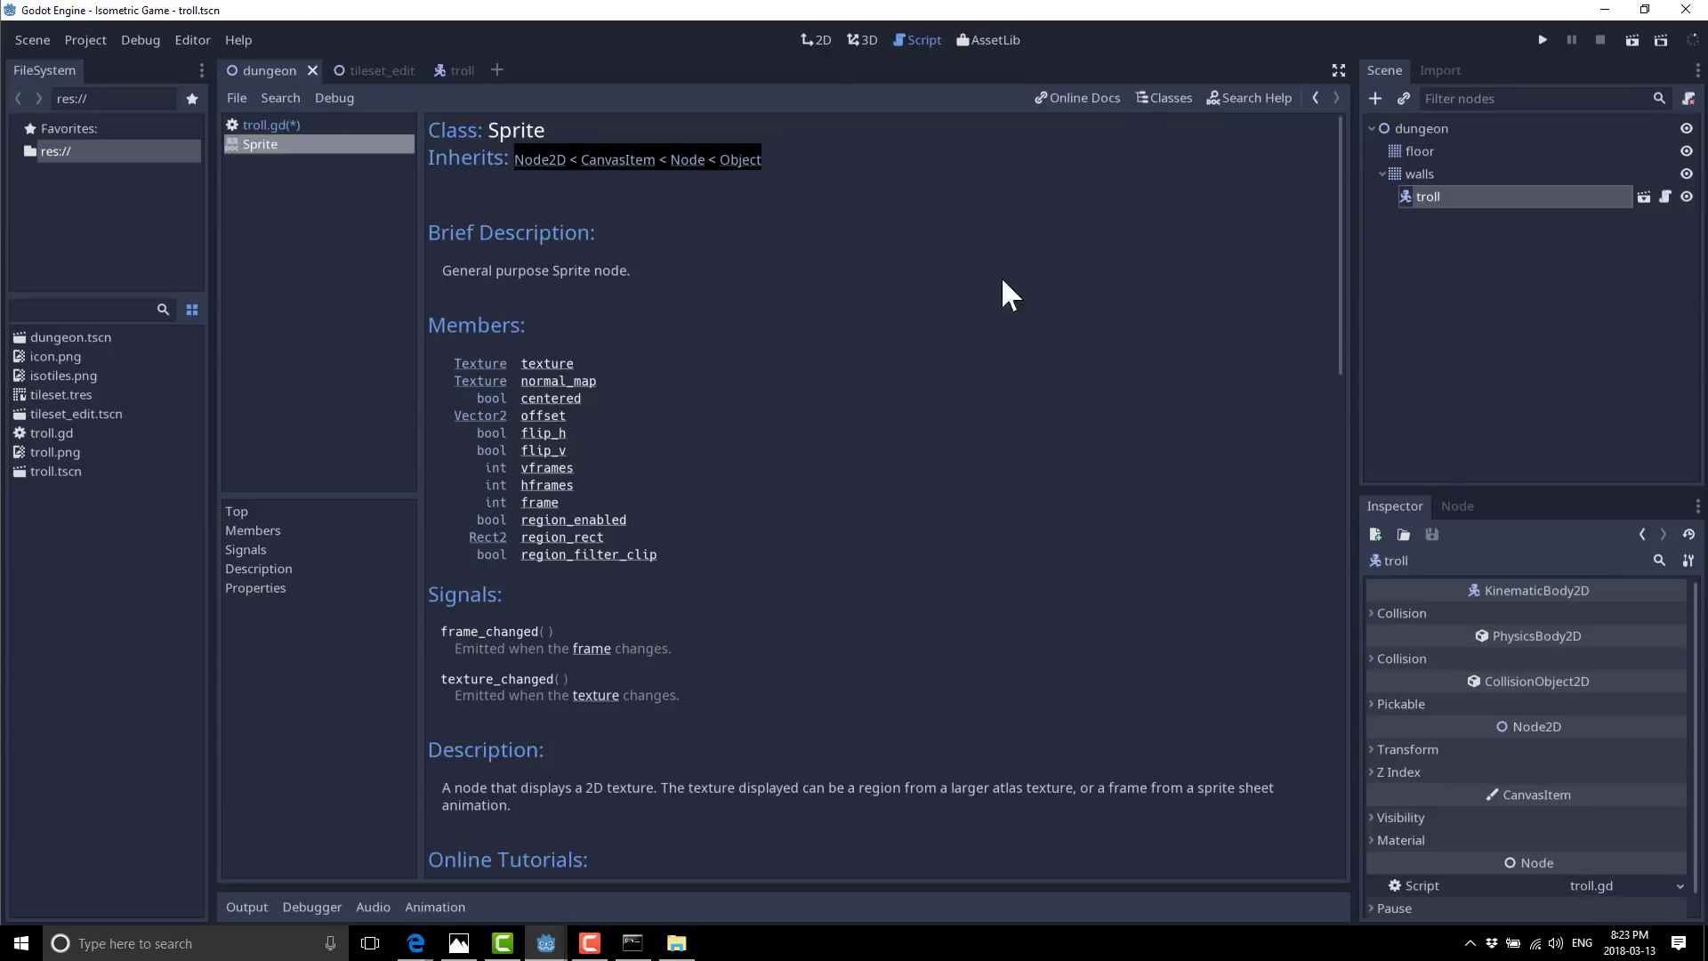
Return to the troll scene in the 2D workspace, browse the files loadable as the Sprite's texture, and cancel.
{"action": "left_click", "coordinate": [815, 40]}
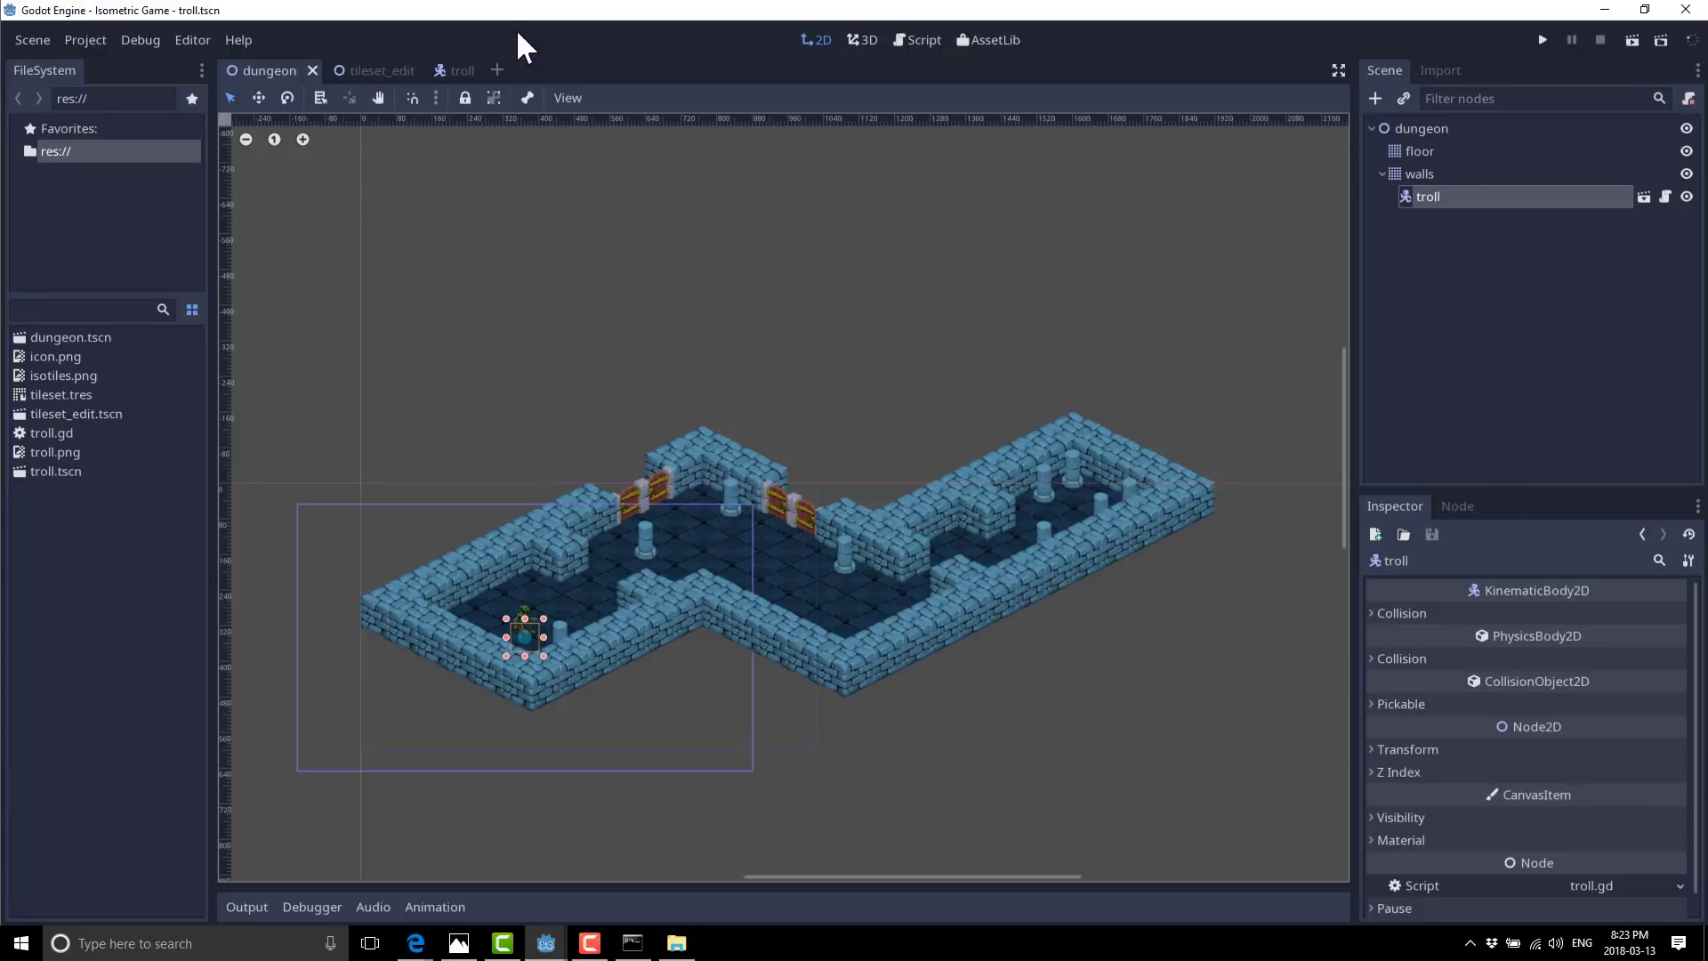
{"action": "left_click", "coordinate": [464, 75]}
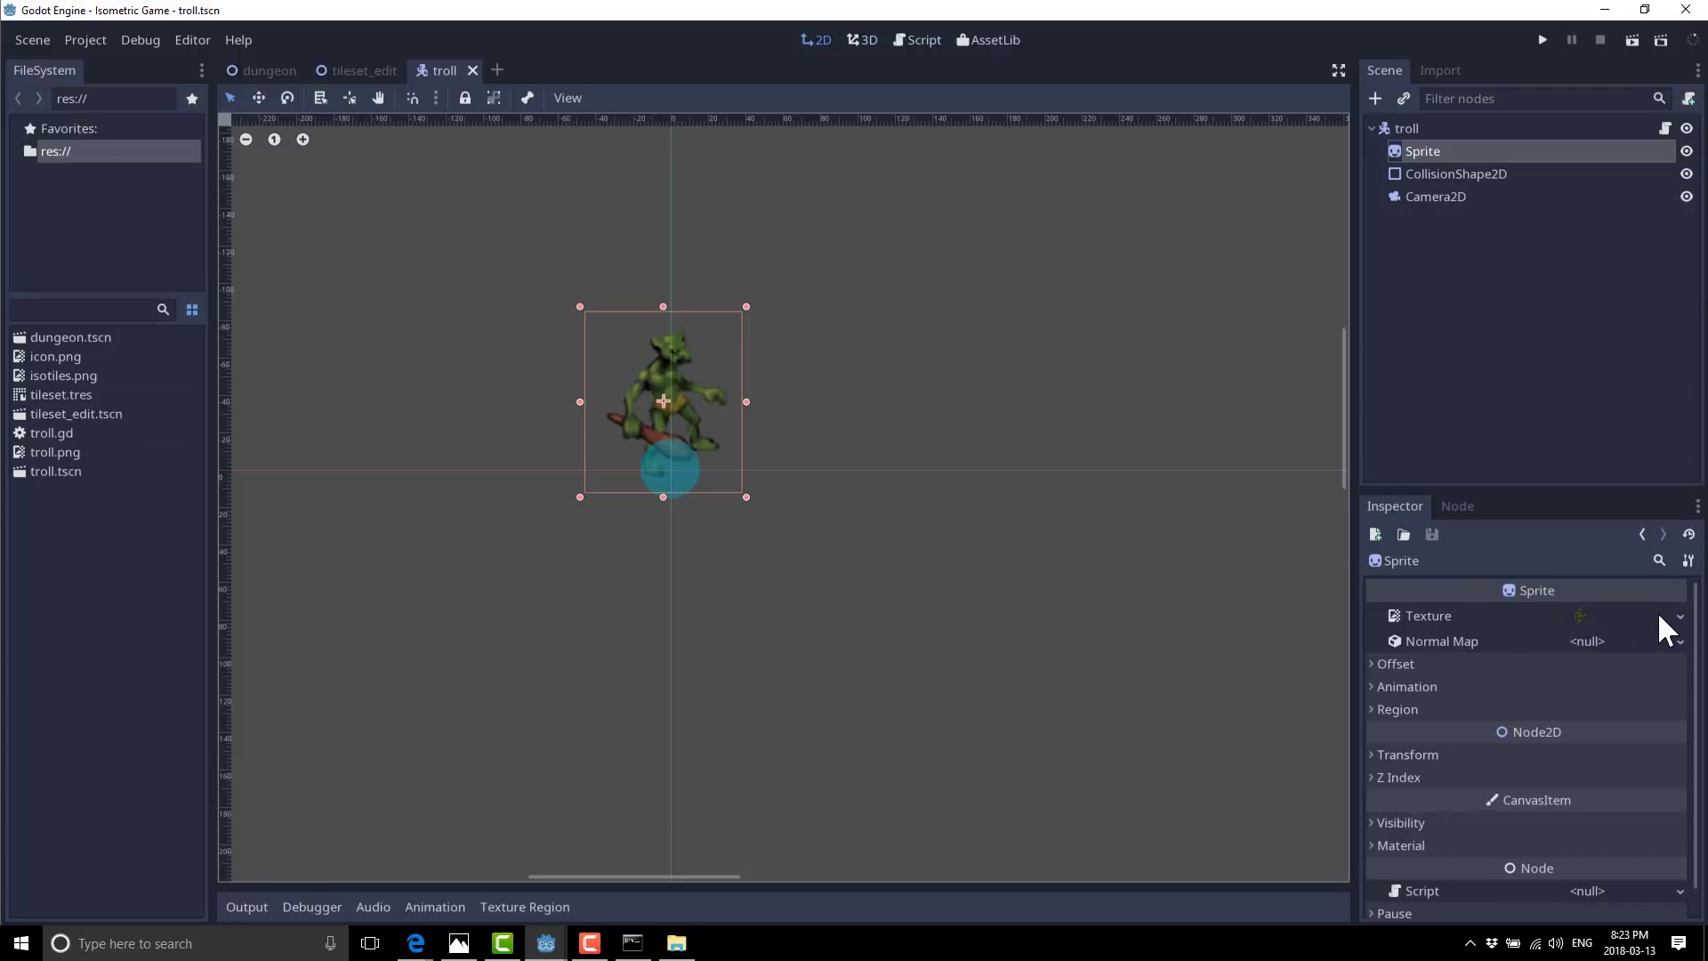
{"action": "left_click", "coordinate": [1679, 619]}
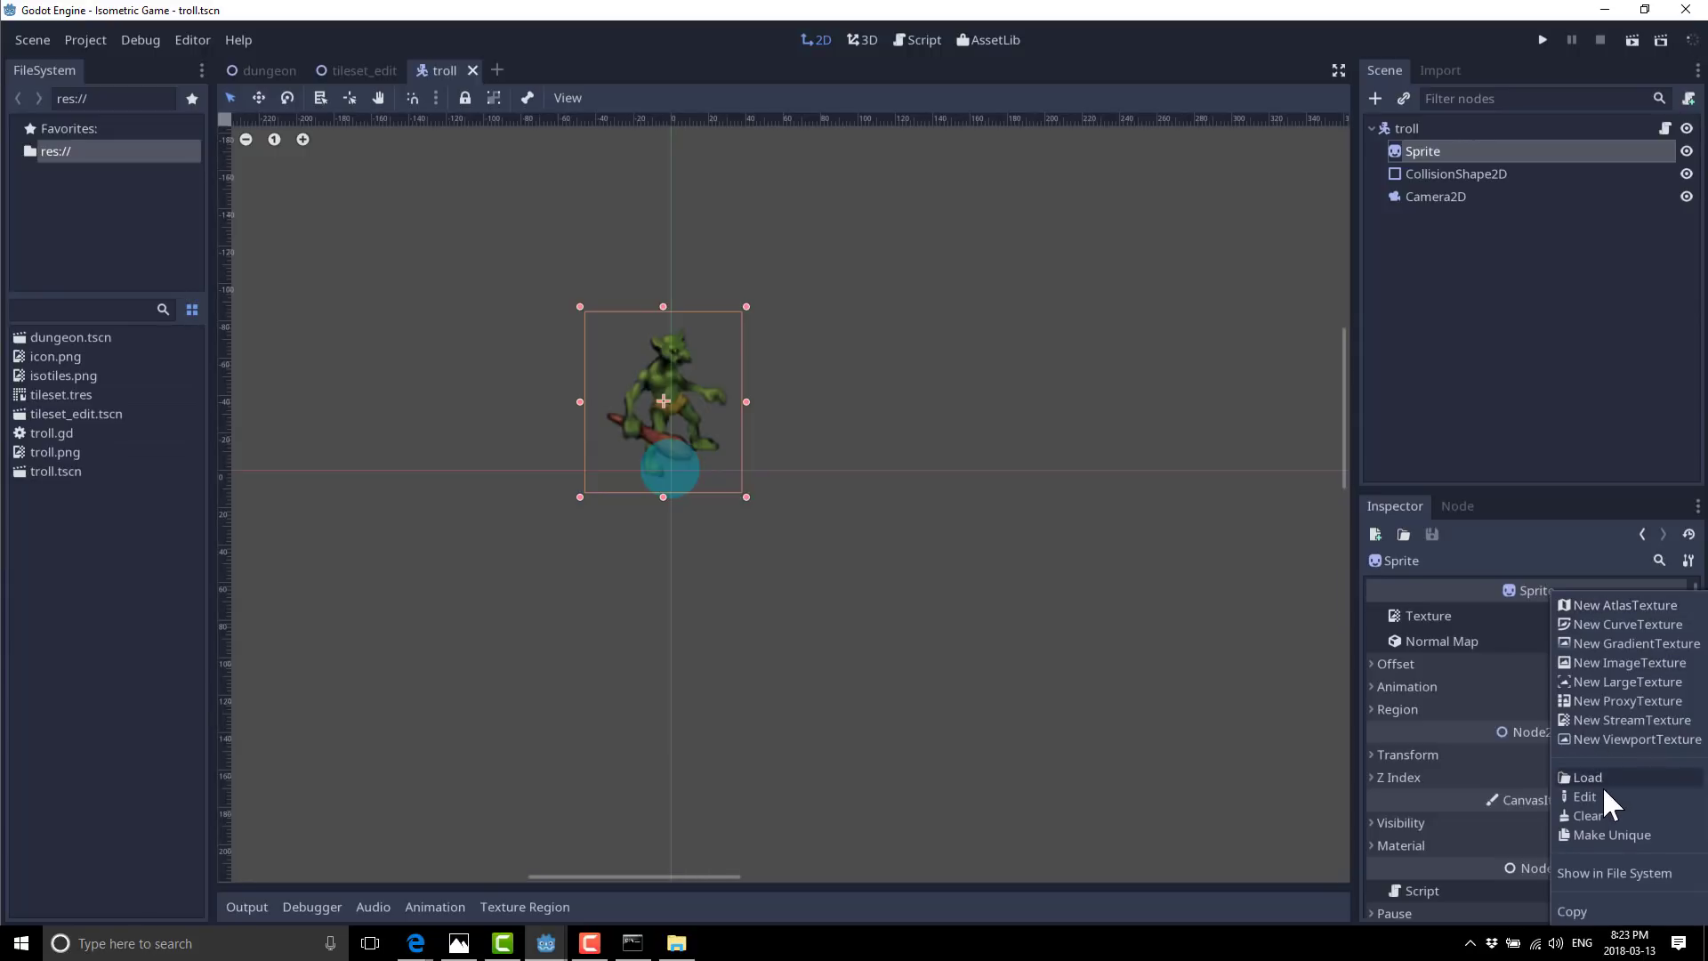
{"action": "left_click", "coordinate": [1591, 778]}
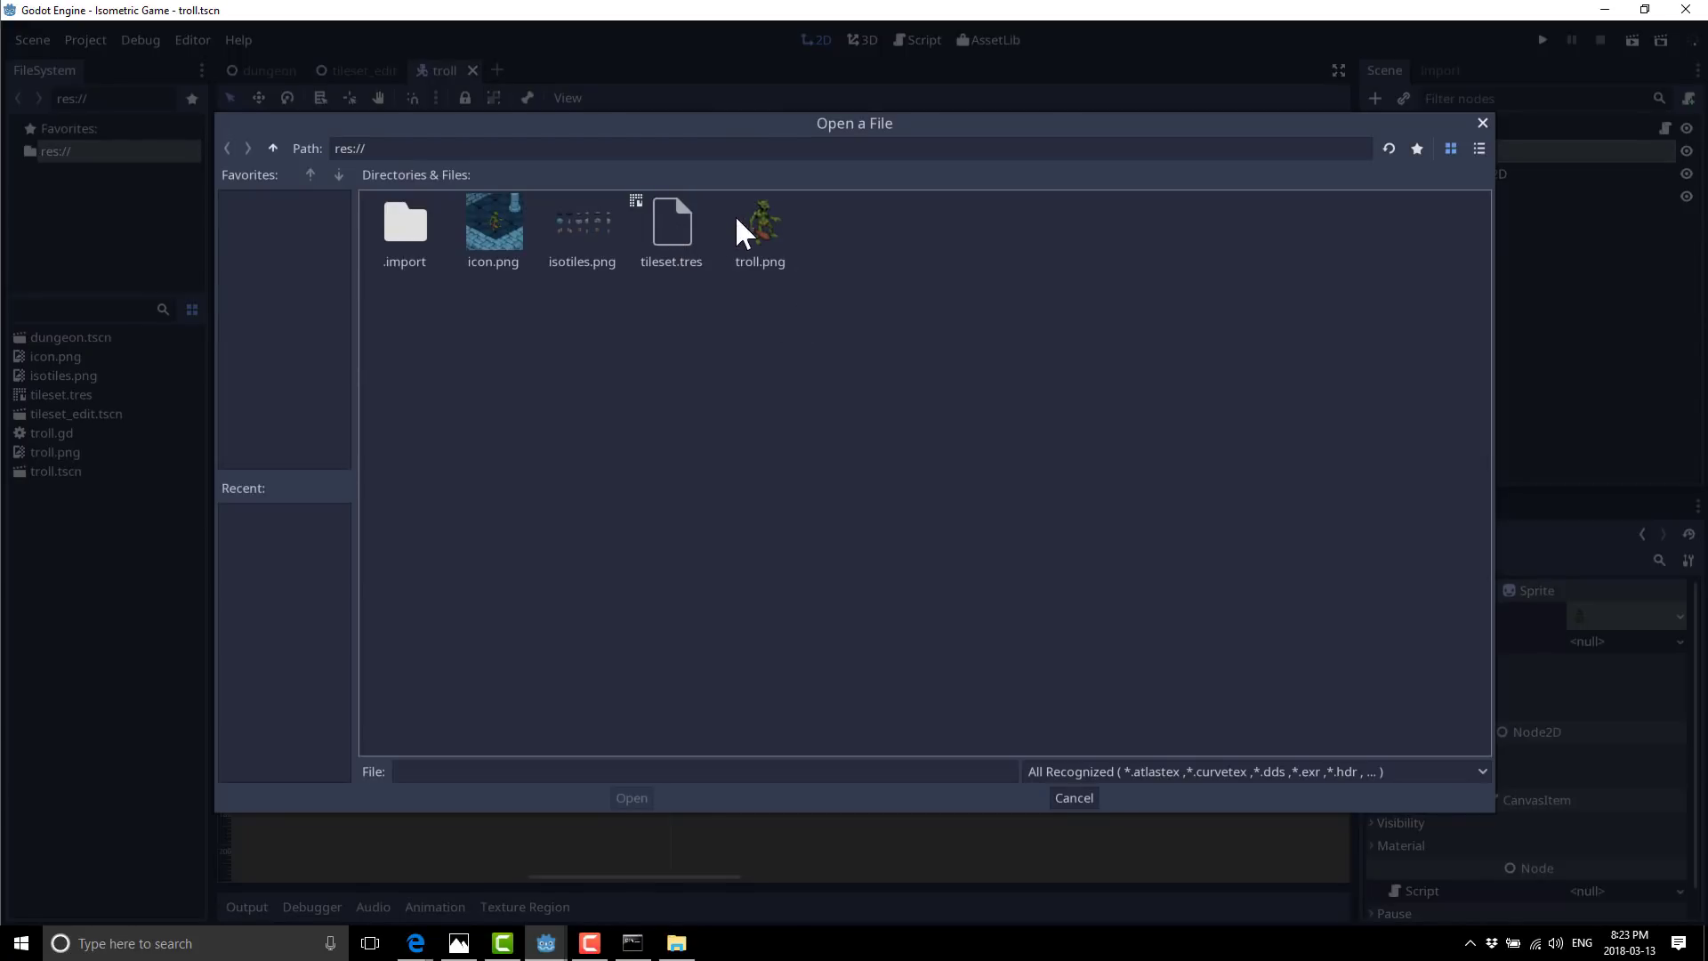
{"action": "left_click", "coordinate": [1483, 124]}
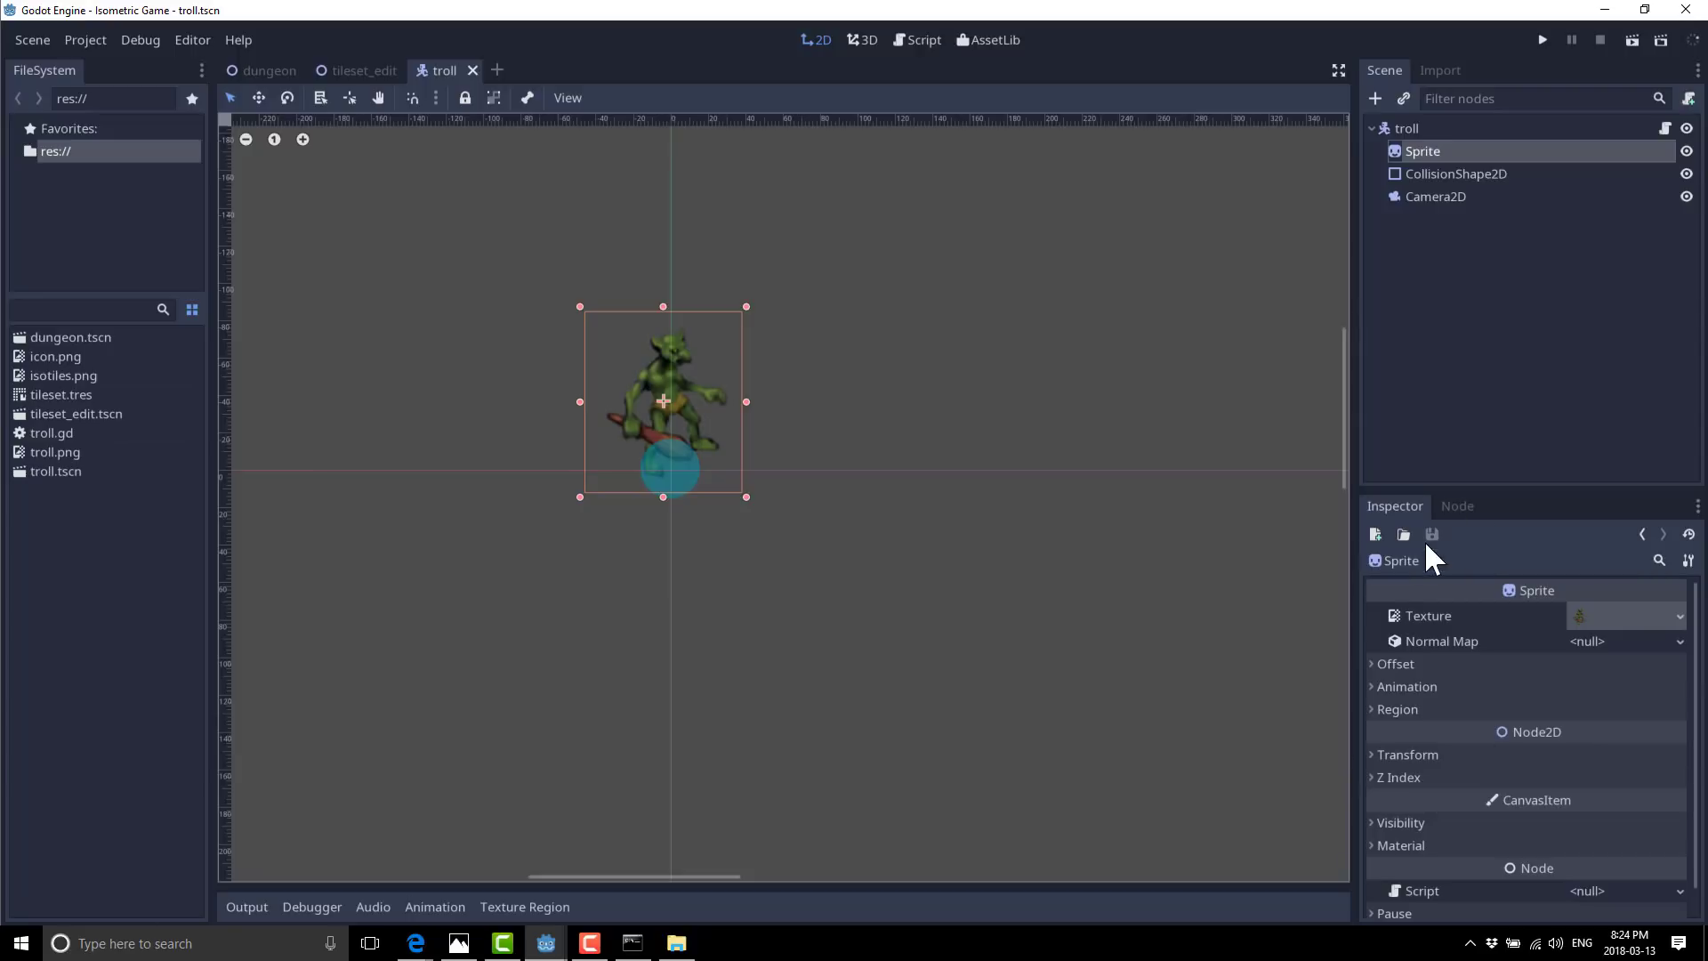
Review the Sprite node's signals and group assignments, ending on the signals list.
{"action": "left_click", "coordinate": [1456, 507]}
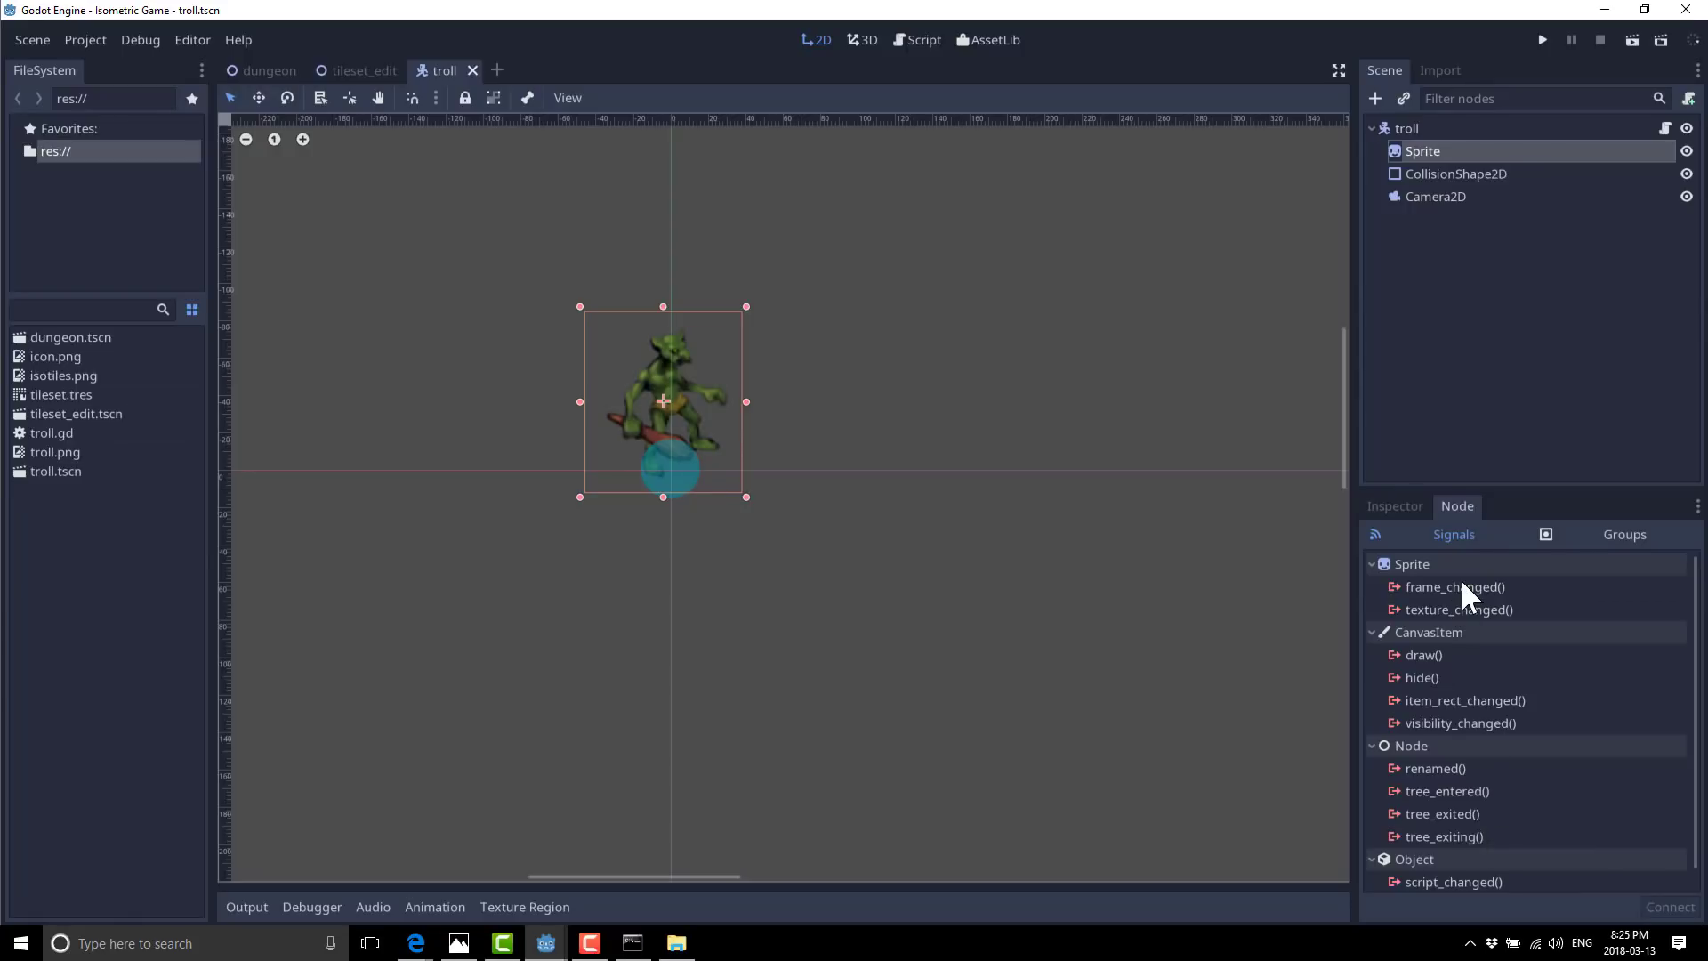
{"action": "left_click", "coordinate": [1624, 536]}
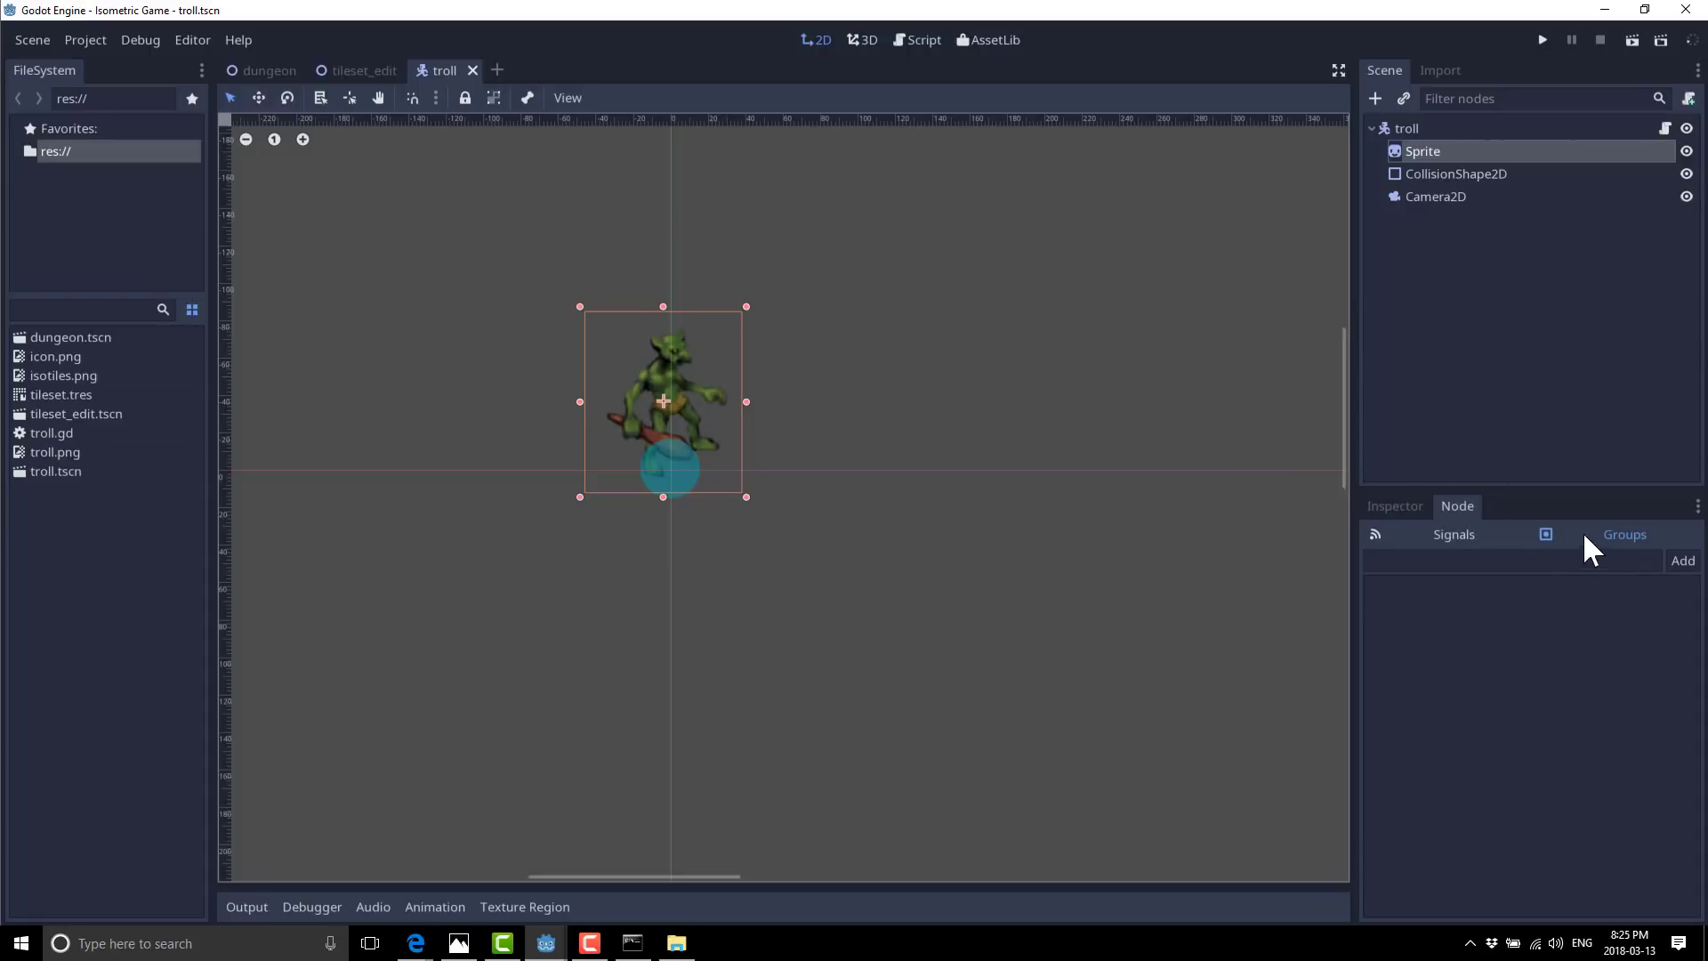
{"action": "left_click", "coordinate": [1463, 532]}
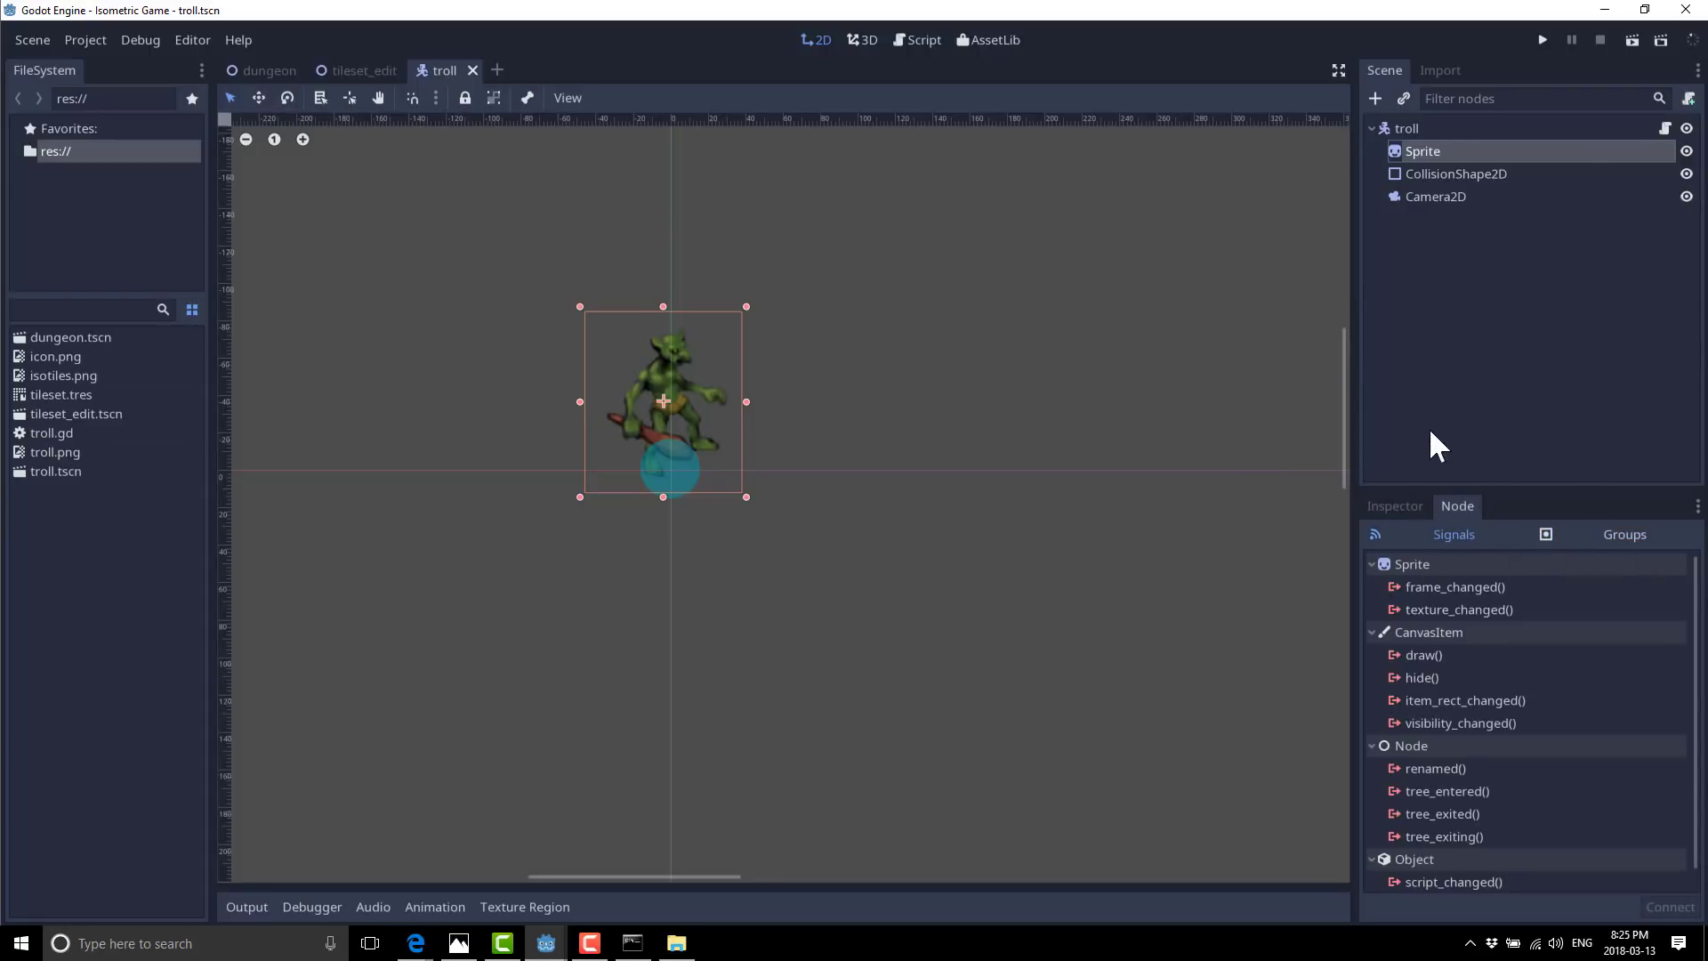
Show the import settings of troll.png and reveal the project's res:// folder in the system file manager.
{"action": "left_click", "coordinate": [1448, 66]}
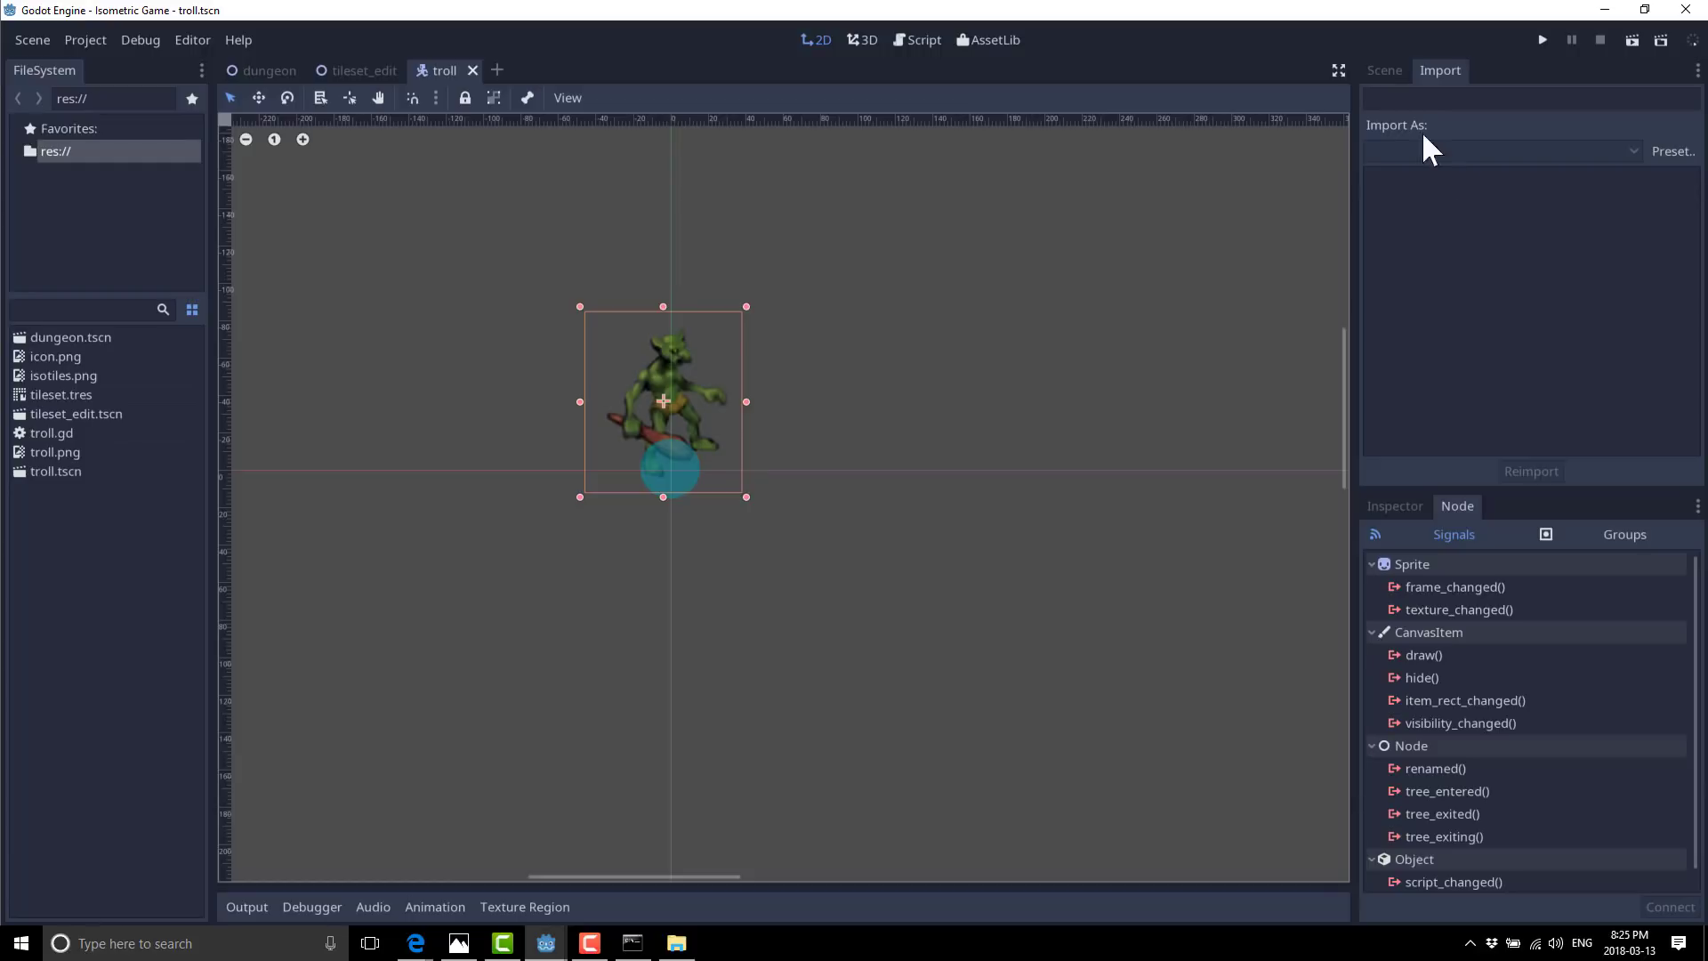
{"action": "left_click", "coordinate": [62, 454]}
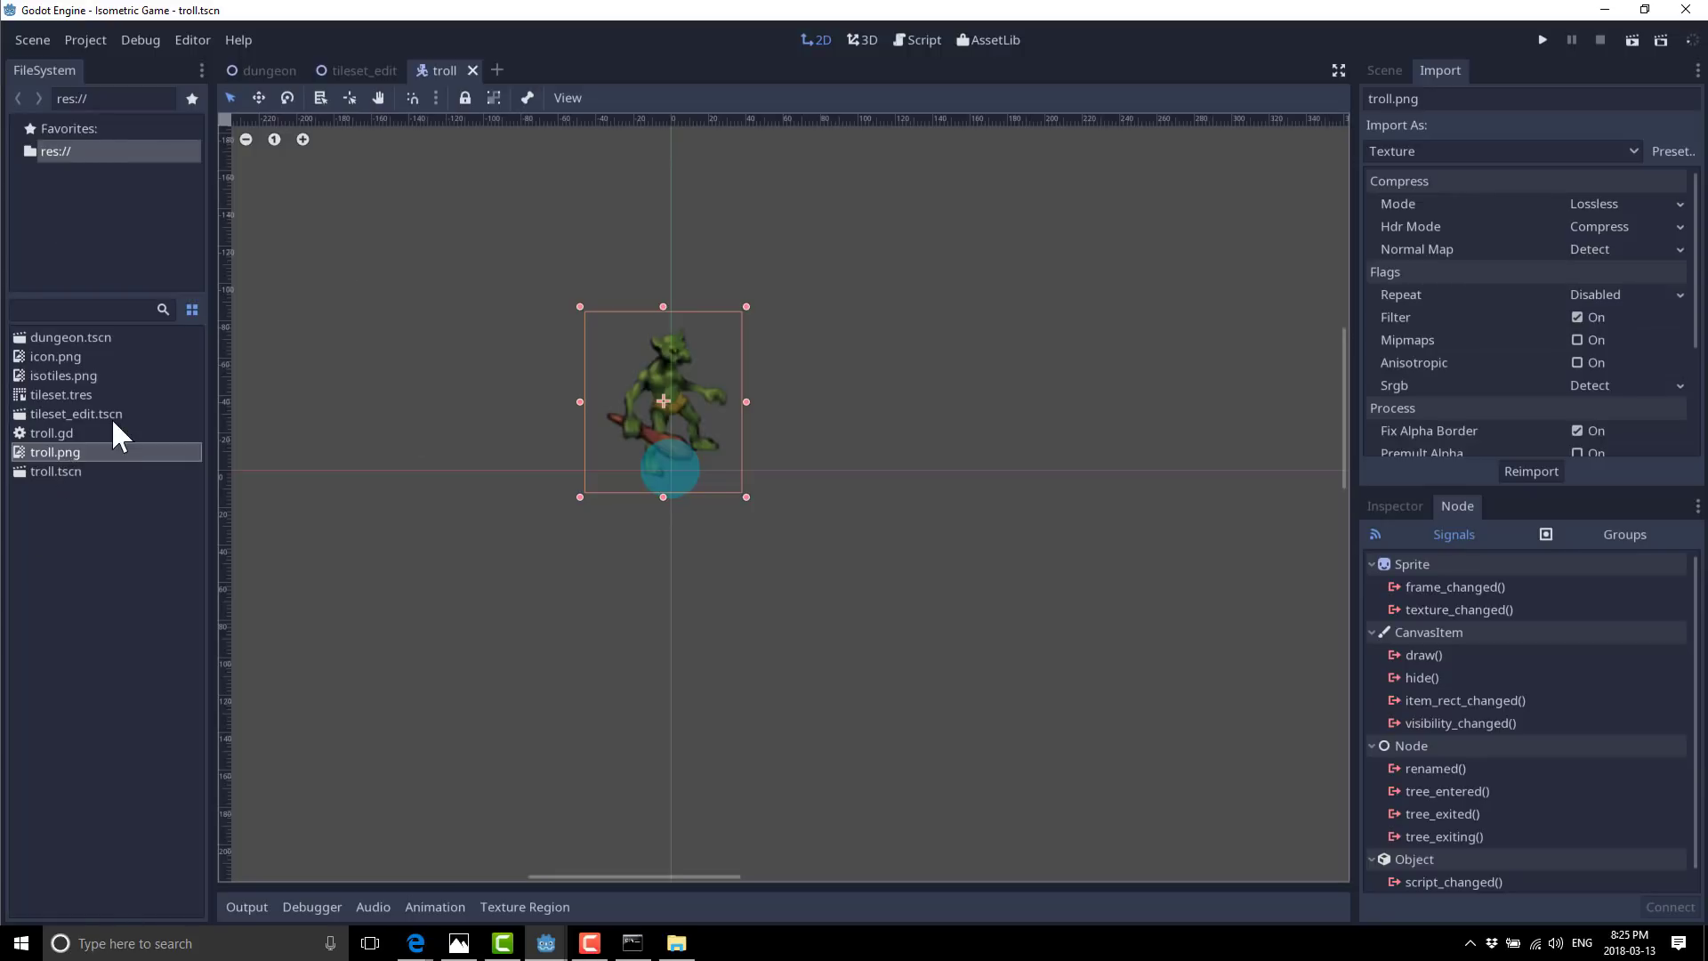
{"action": "right_click", "coordinate": [72, 153]}
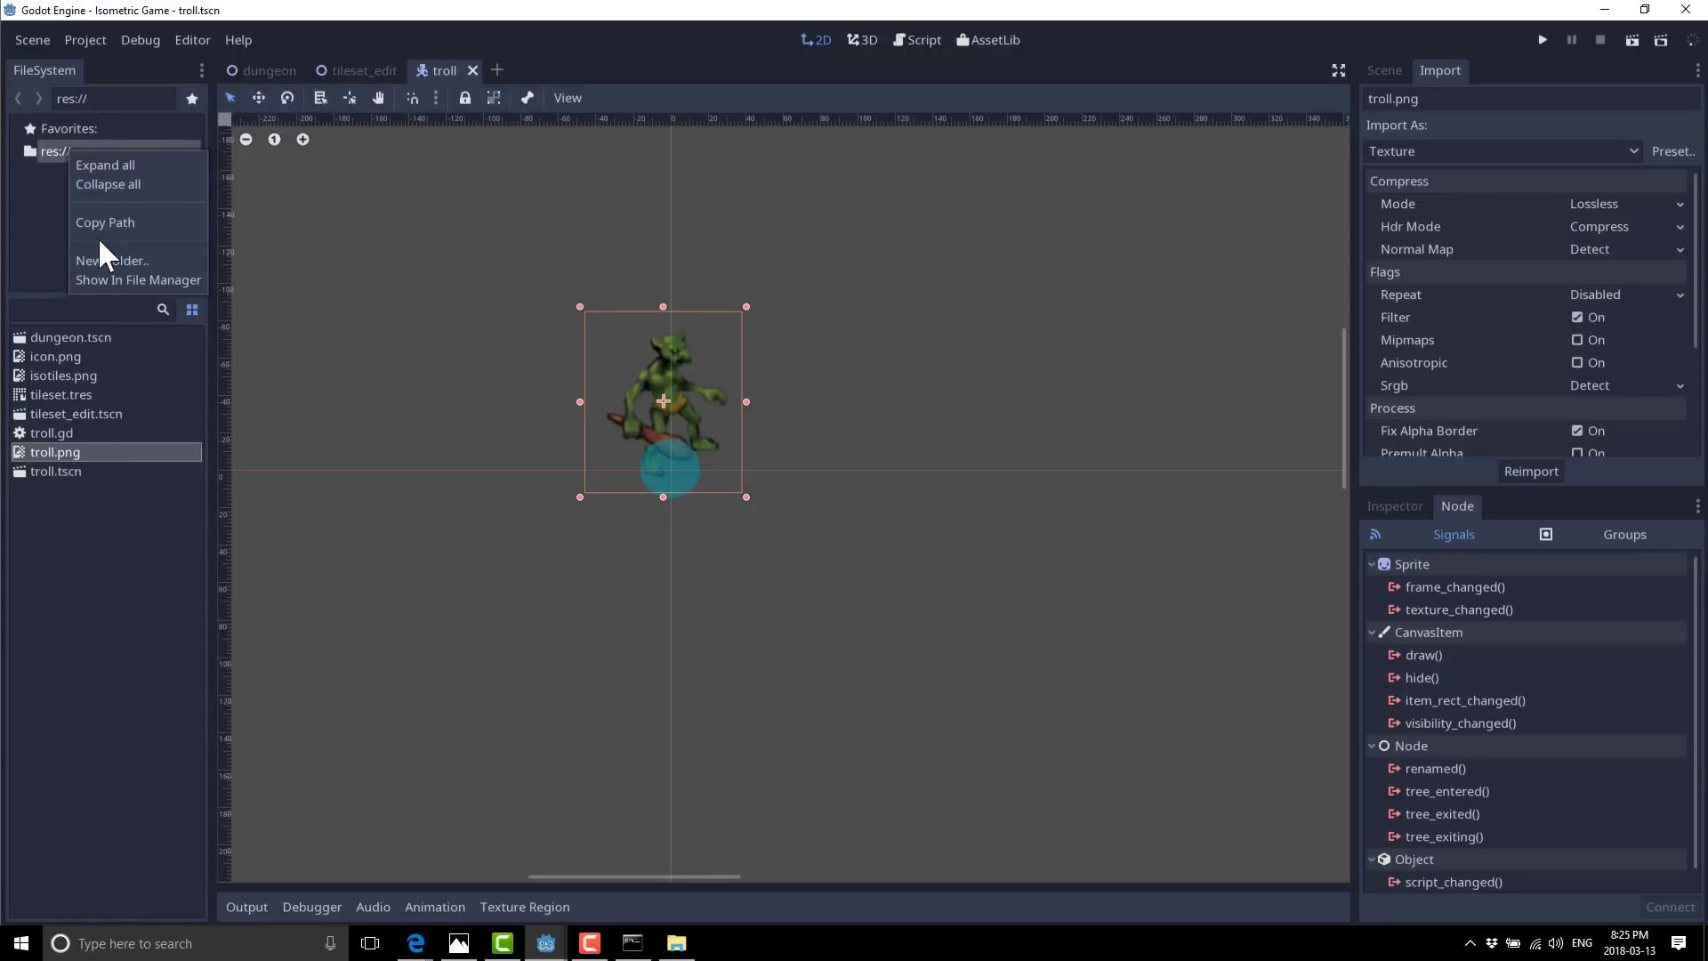
{"action": "left_click", "coordinate": [141, 279]}
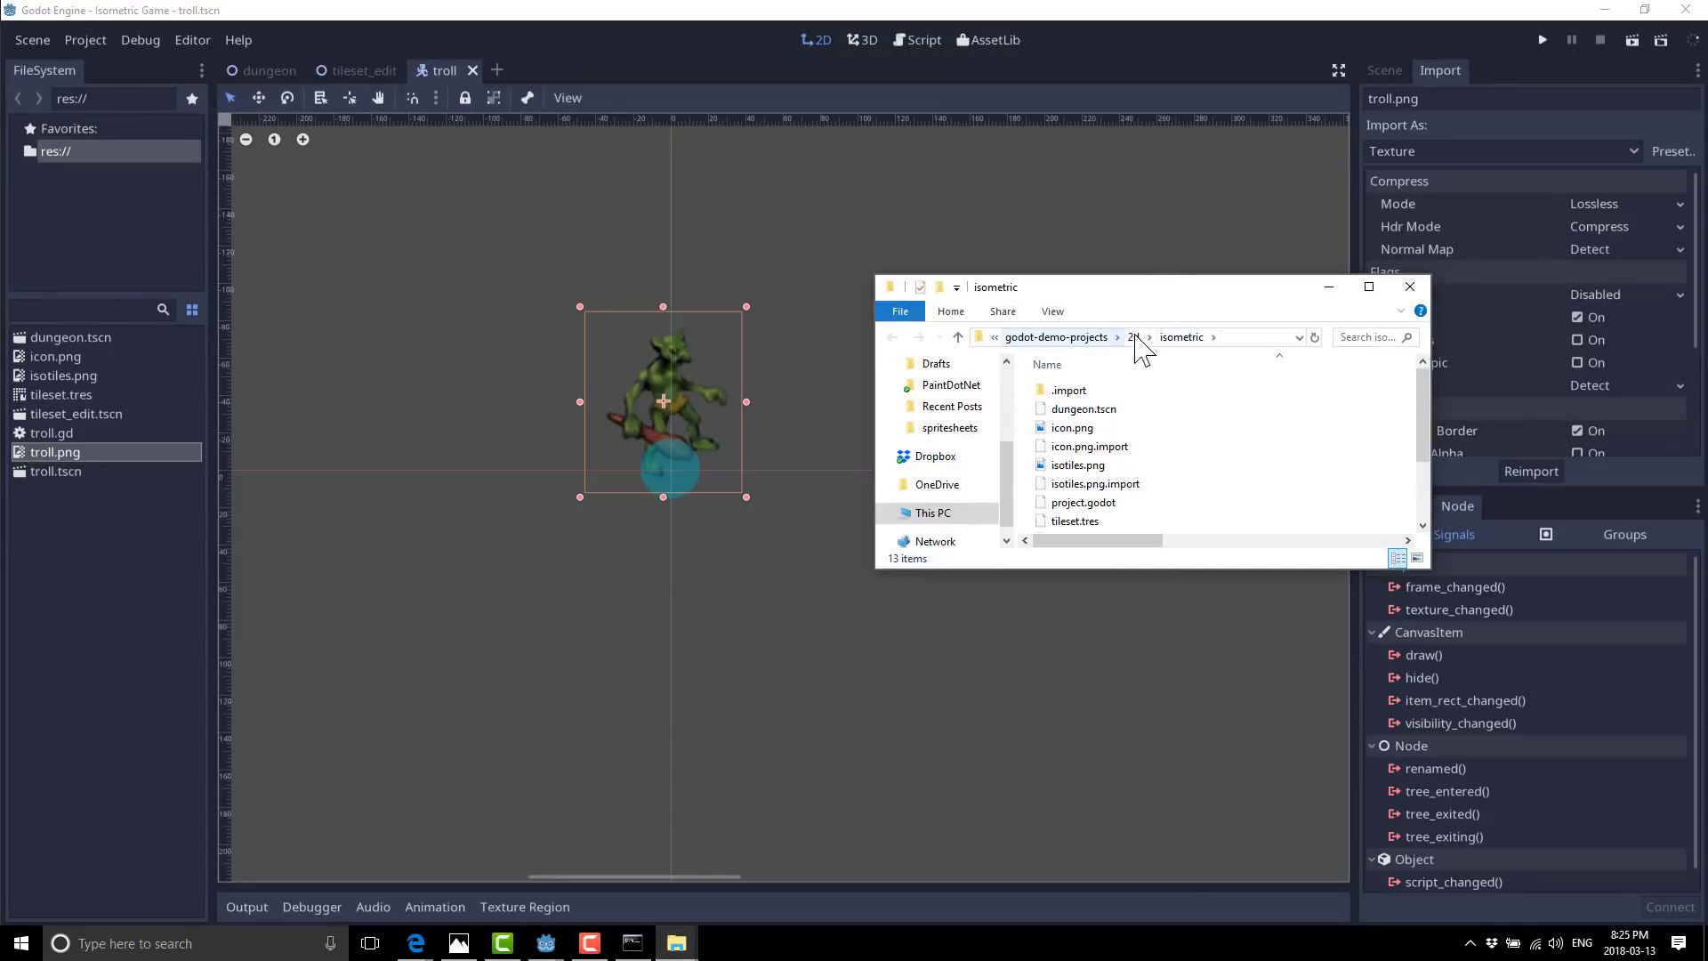
Examine icon.png and isotiles.png in the isometric folder, and return to Godot to show the import settings of isotiles.png.
{"action": "left_click", "coordinate": [1179, 483]}
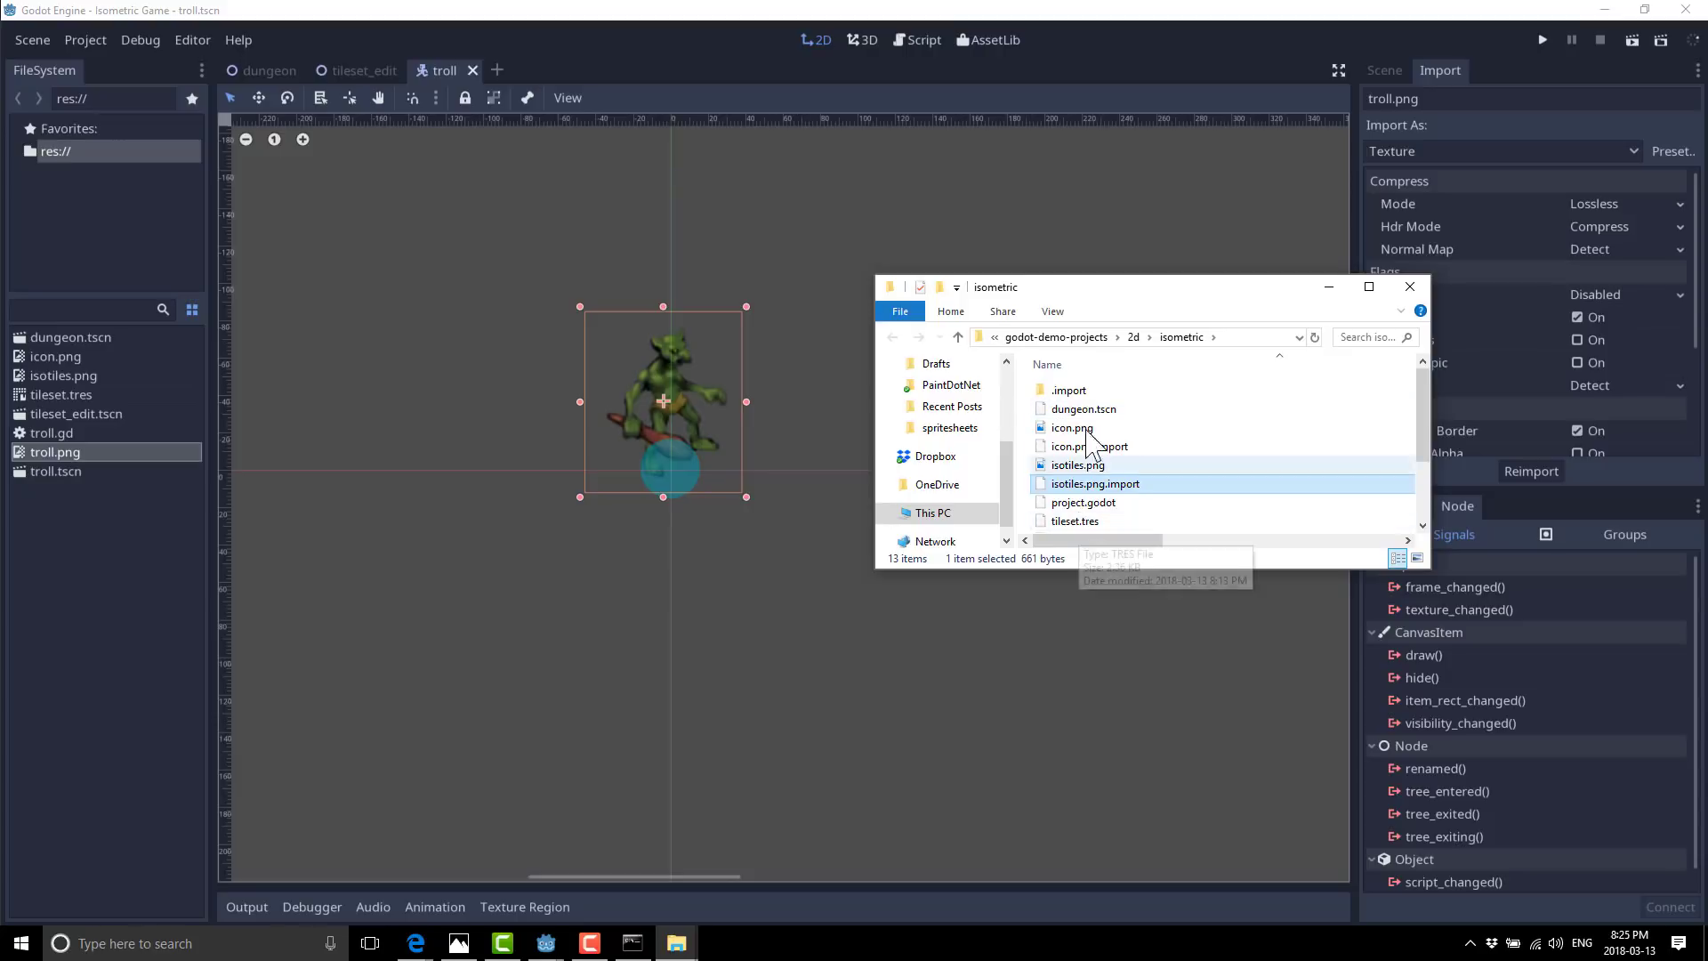
{"action": "left_click", "coordinate": [1075, 428]}
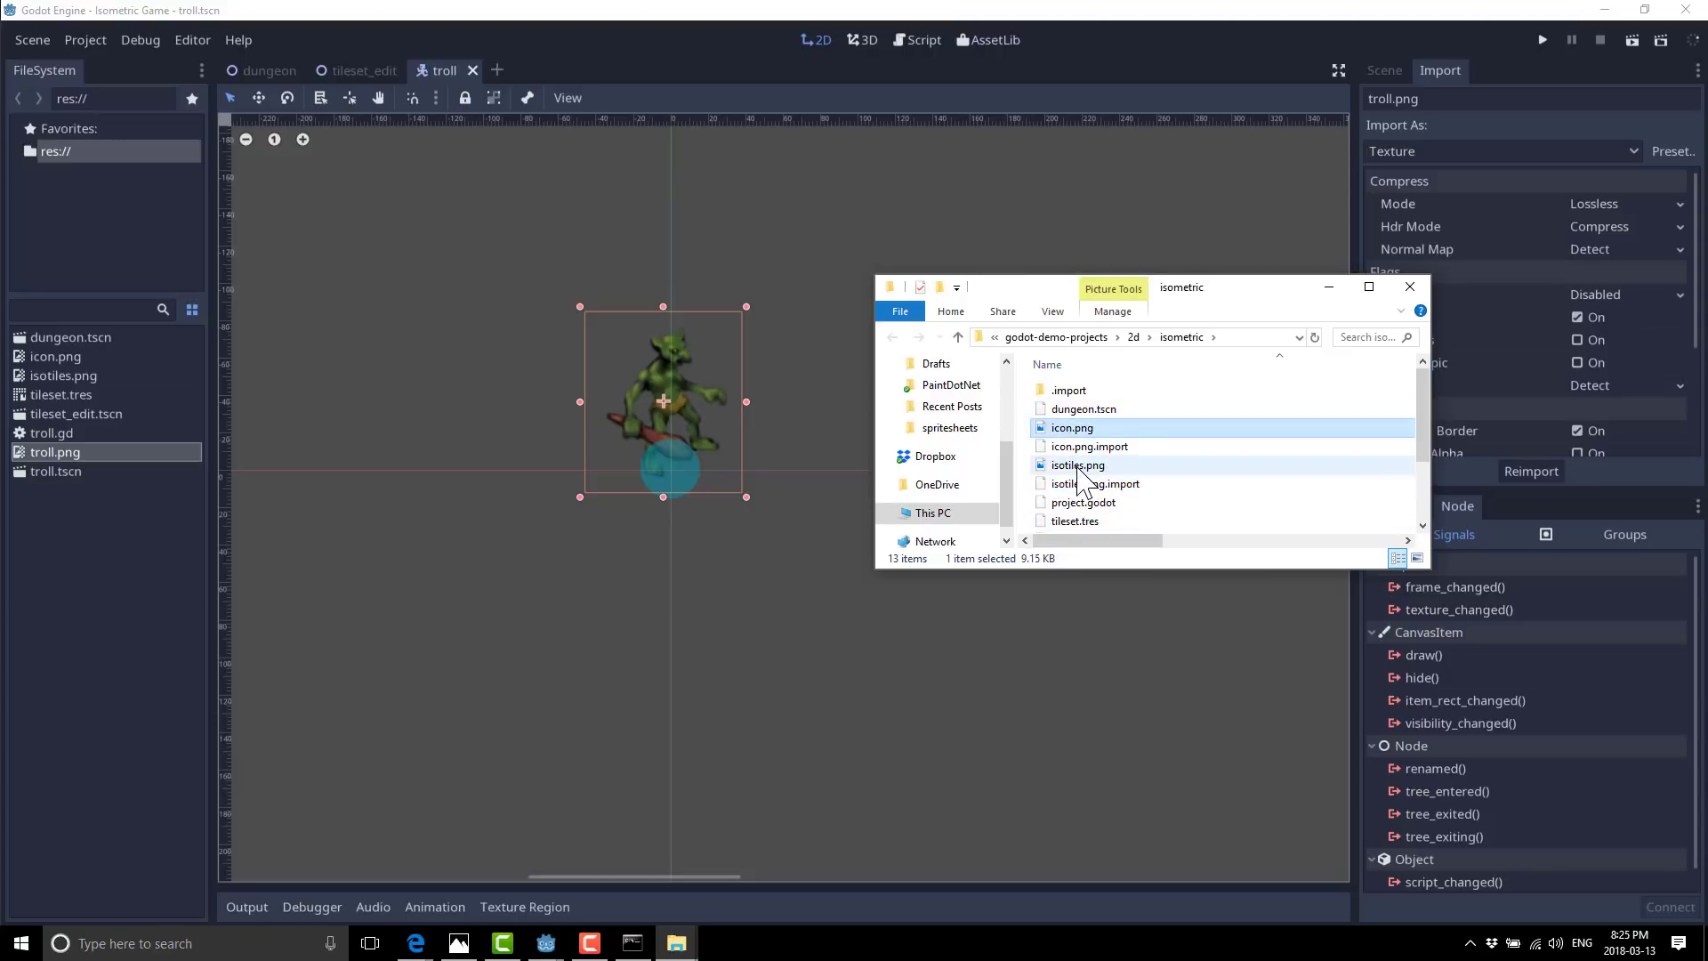
{"action": "left_click", "coordinate": [1079, 466]}
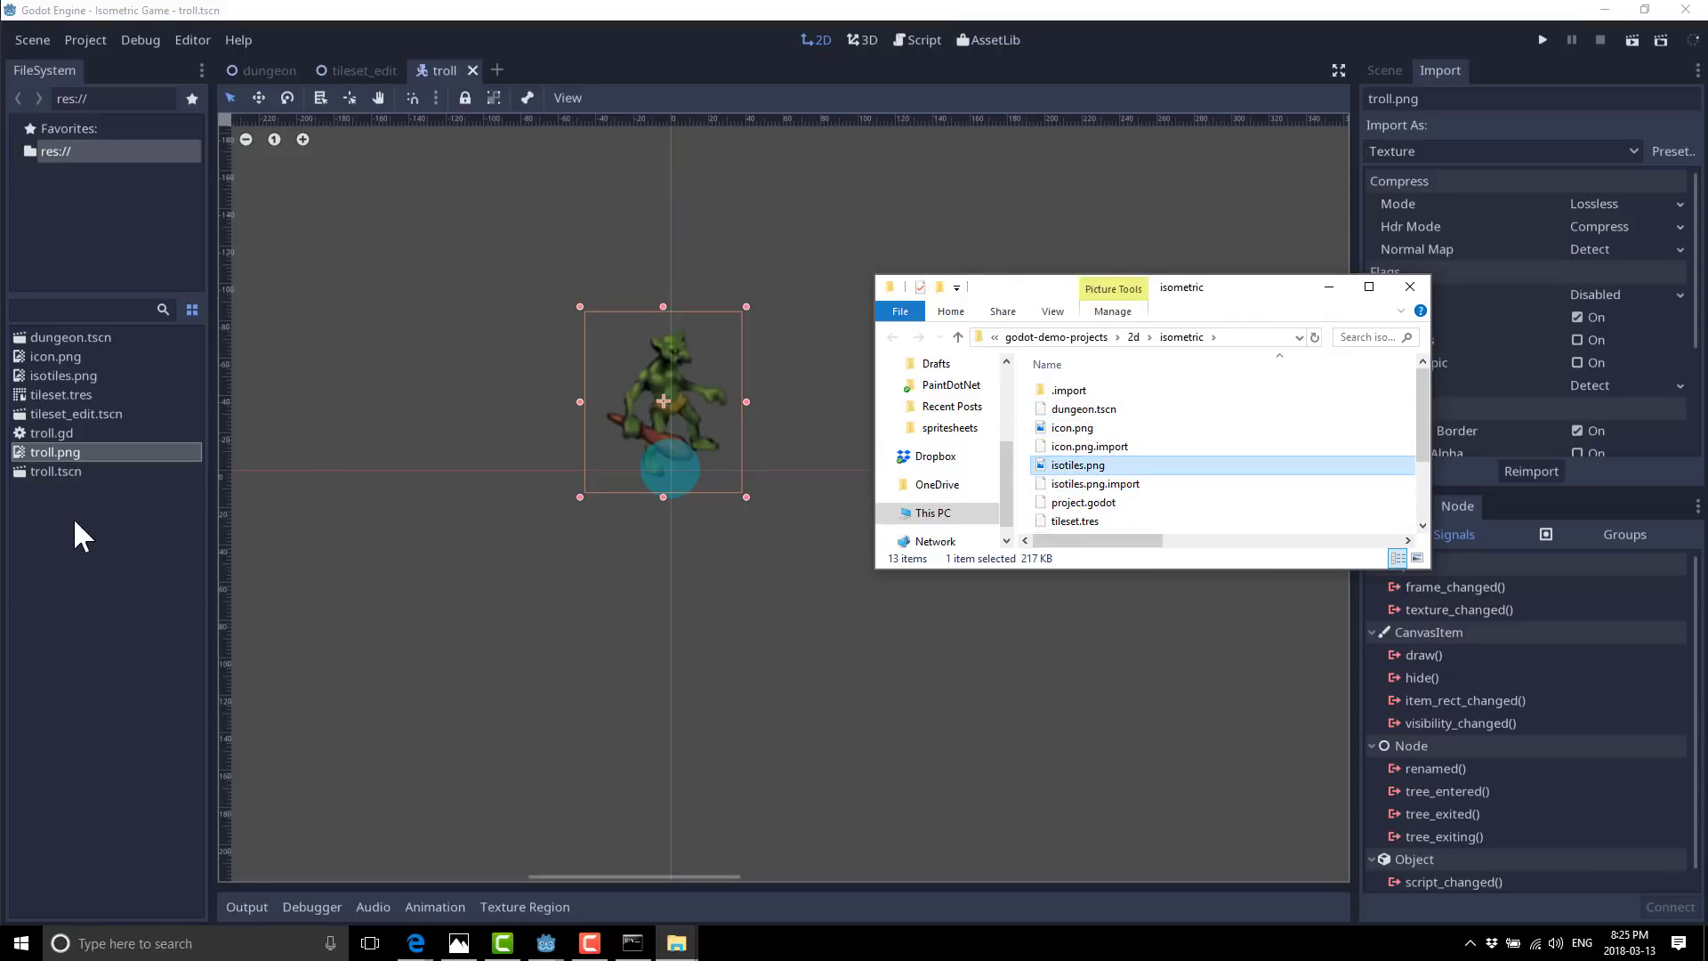
{"action": "left_click", "coordinate": [54, 368]}
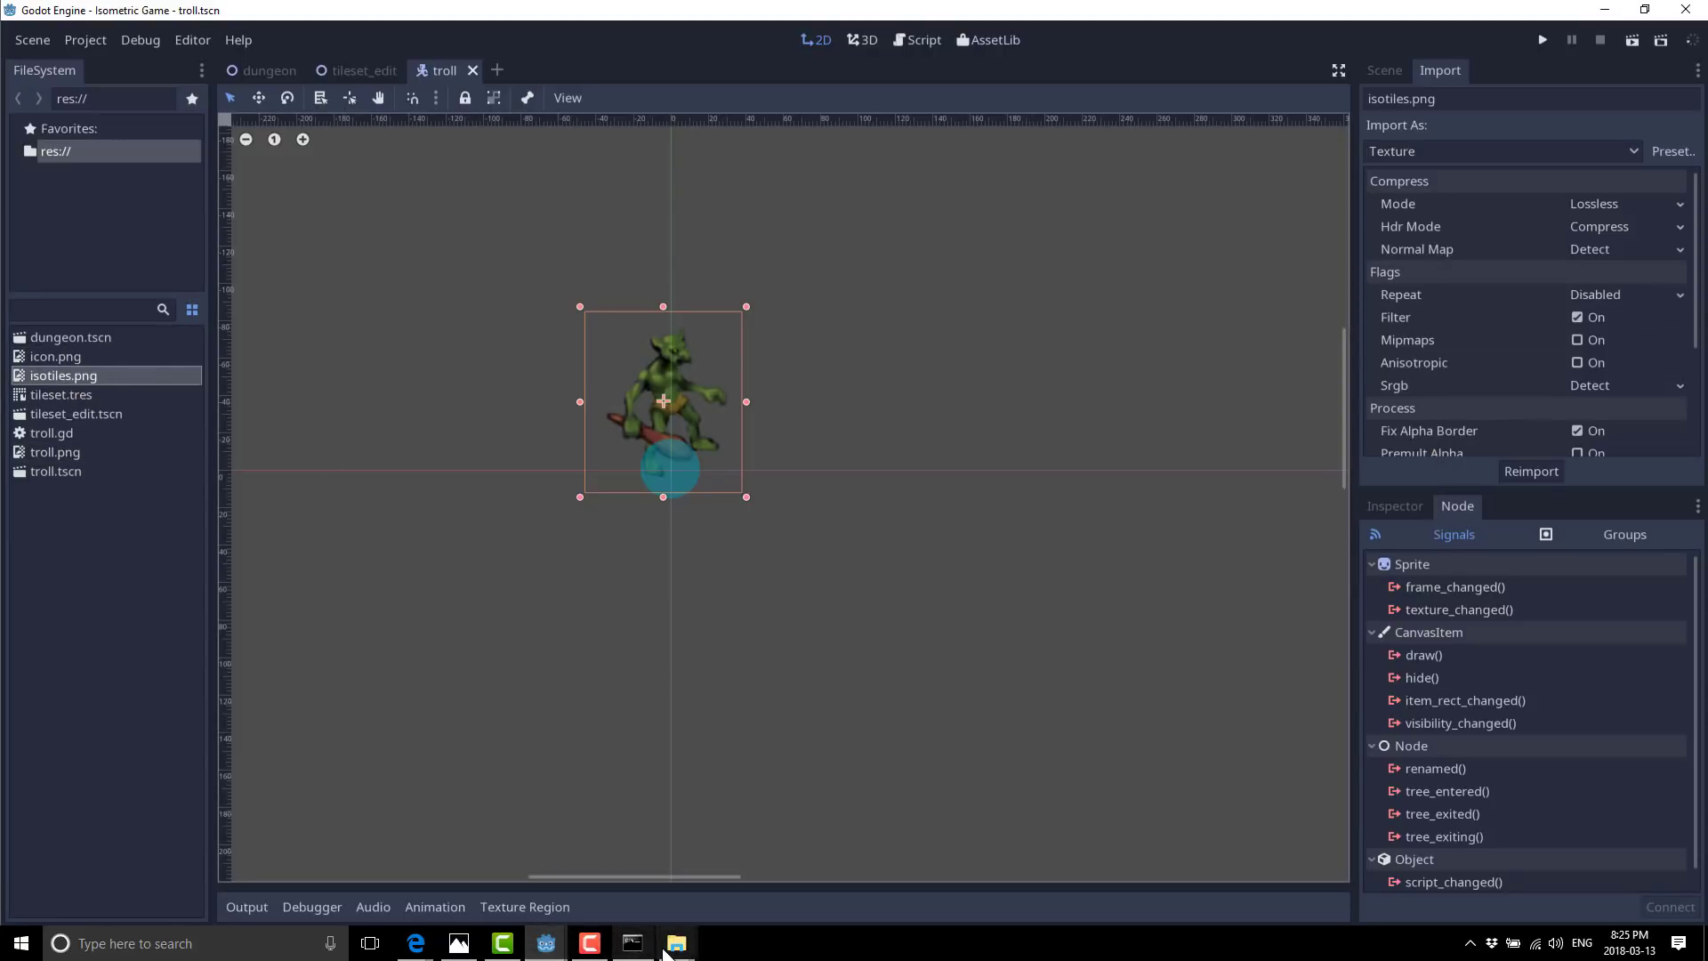
{"action": "mouse_move", "coordinate": [676, 943]}
Show the import settings of troll.png and review its available compression modes without changing the mode.
{"action": "left_click", "coordinate": [56, 452]}
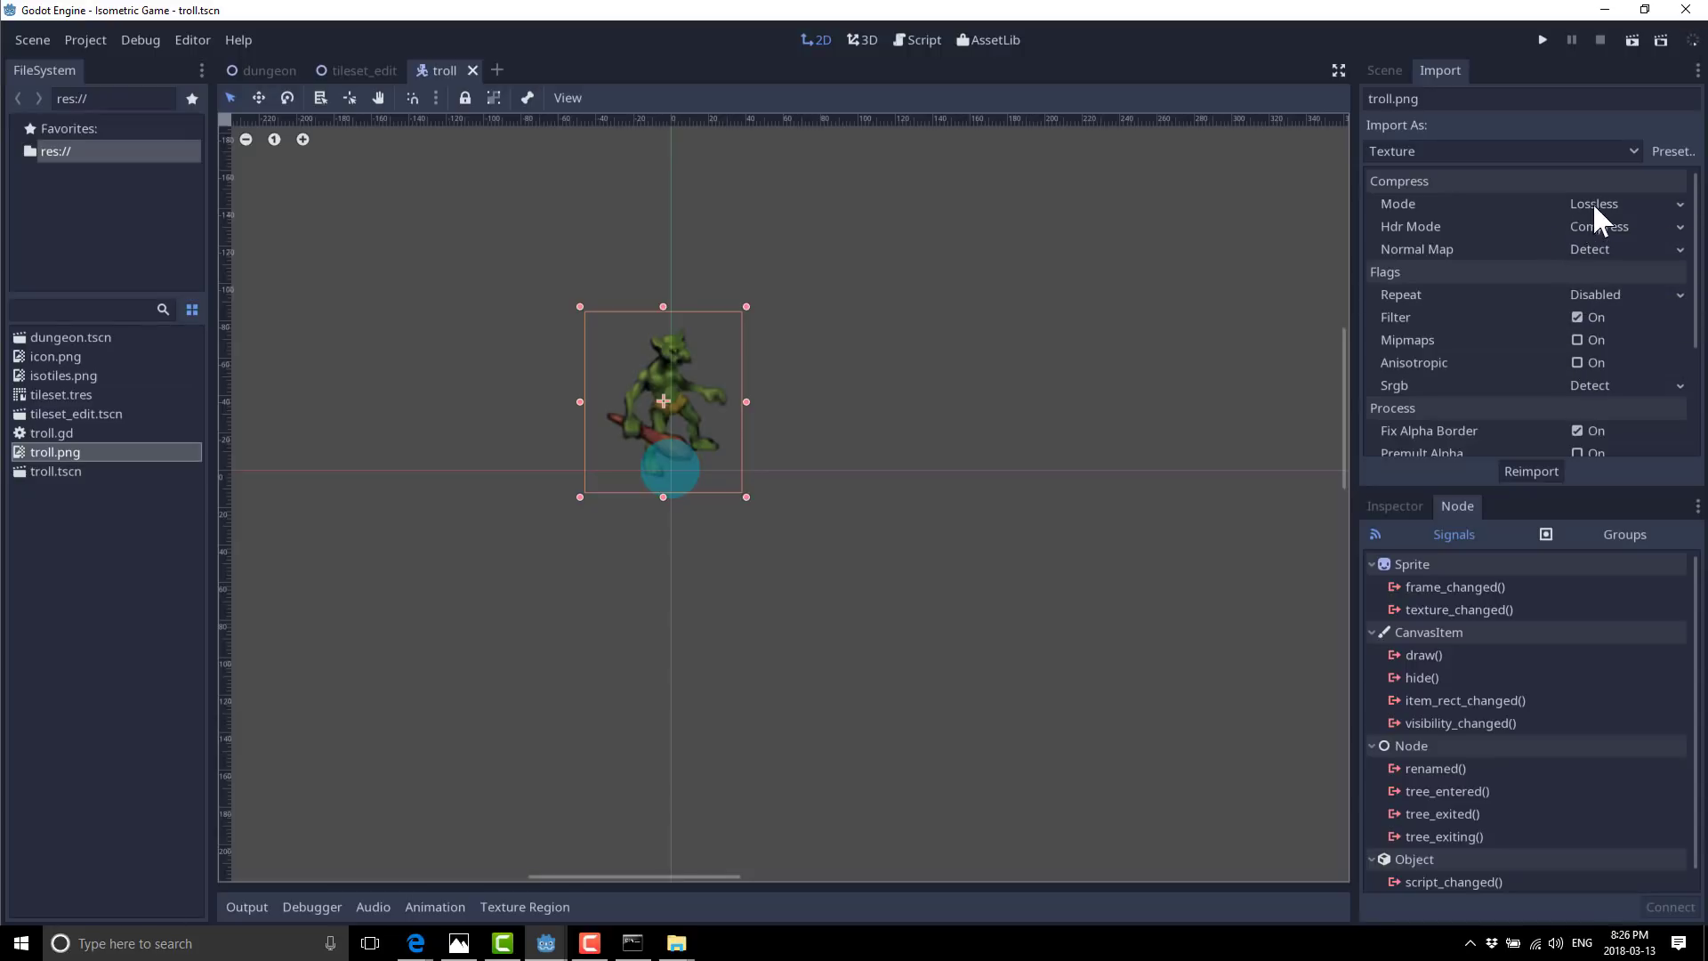
{"action": "left_click", "coordinate": [1676, 204]}
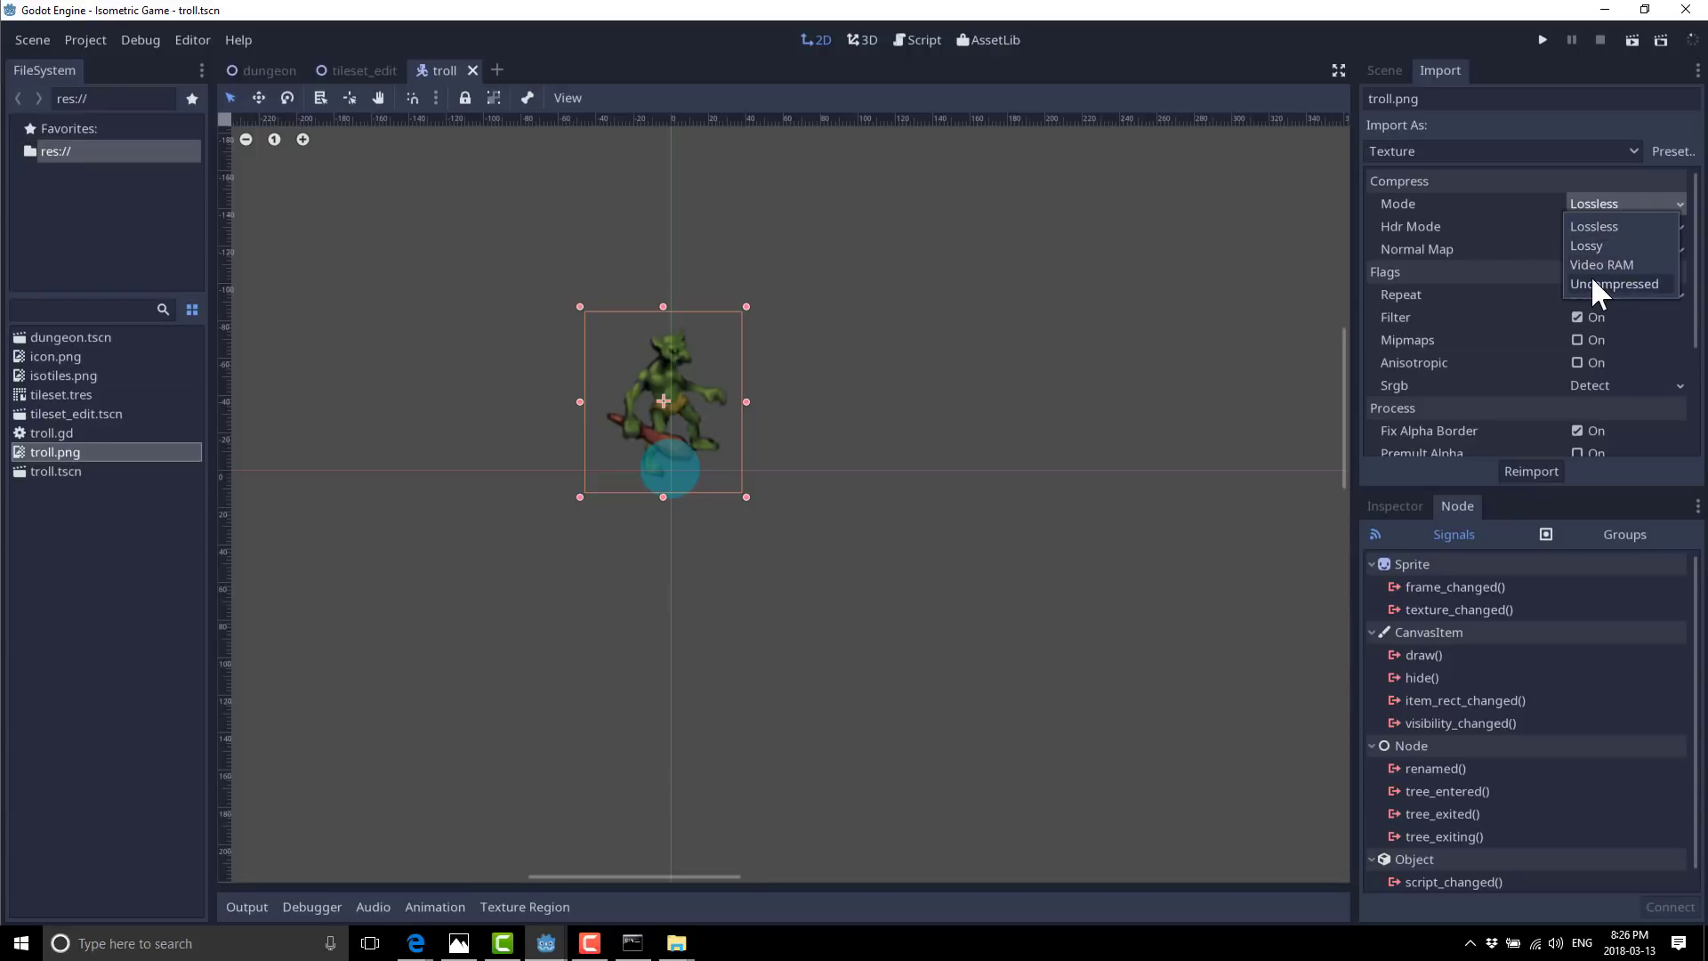
{"action": "left_click", "coordinate": [1288, 282]}
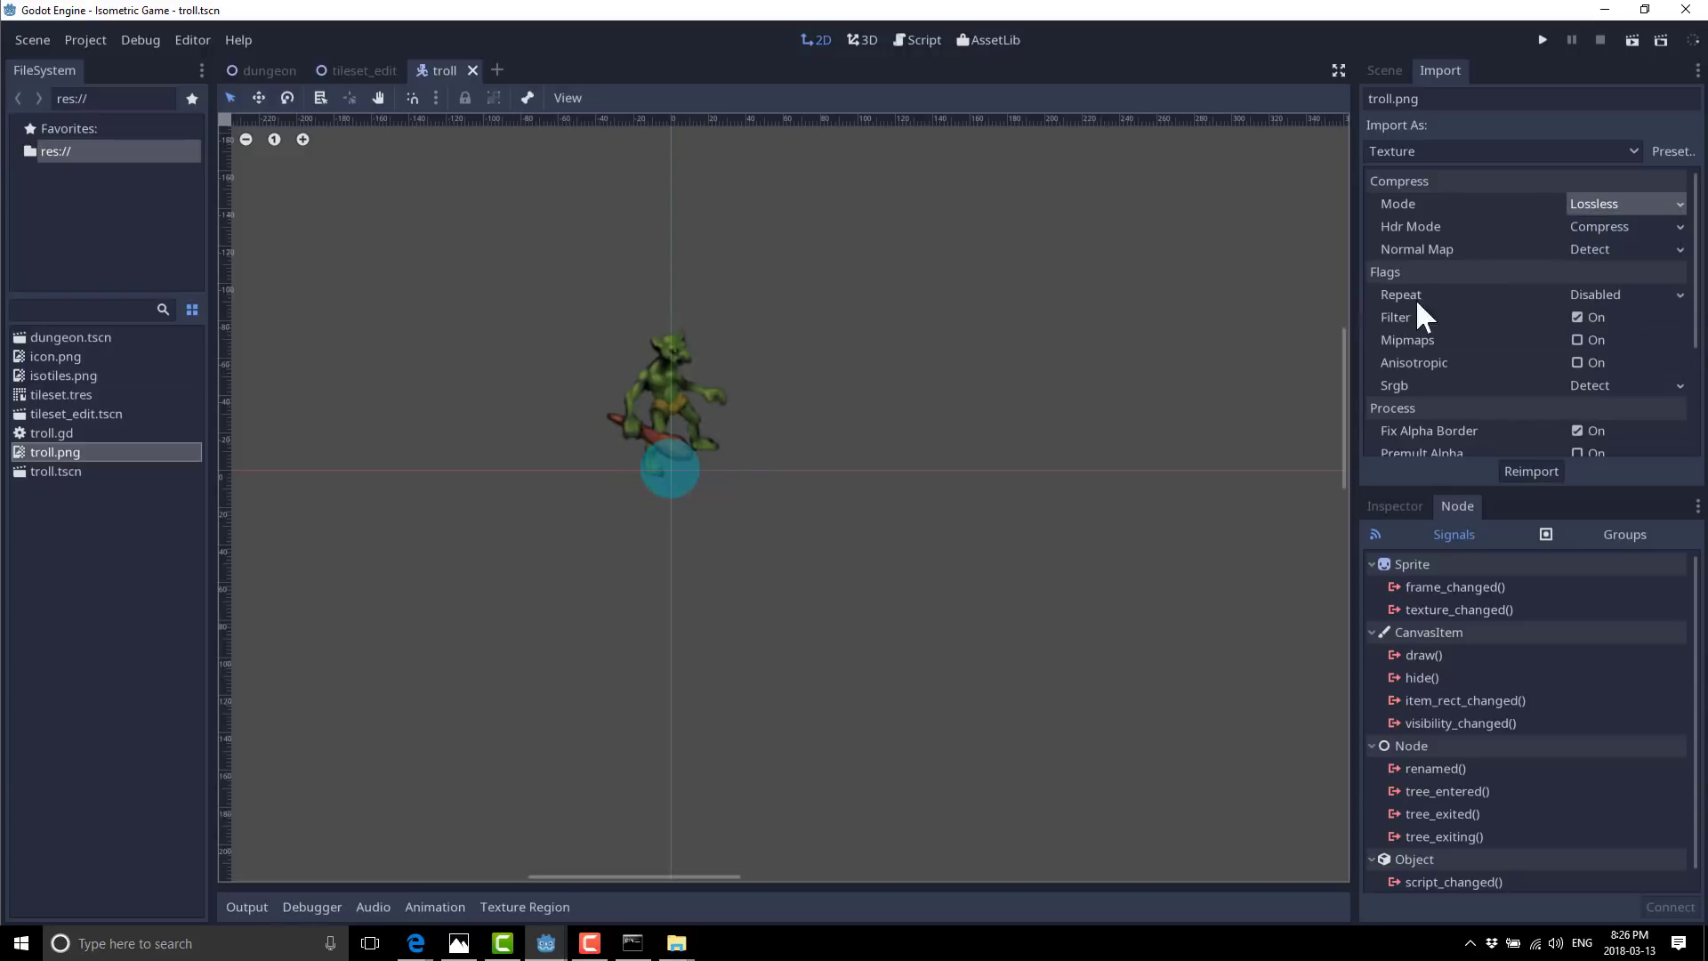
Turn off the Filter flag for troll.png, reimport the texture, and look through its remaining import options.
{"action": "left_click", "coordinate": [1577, 316]}
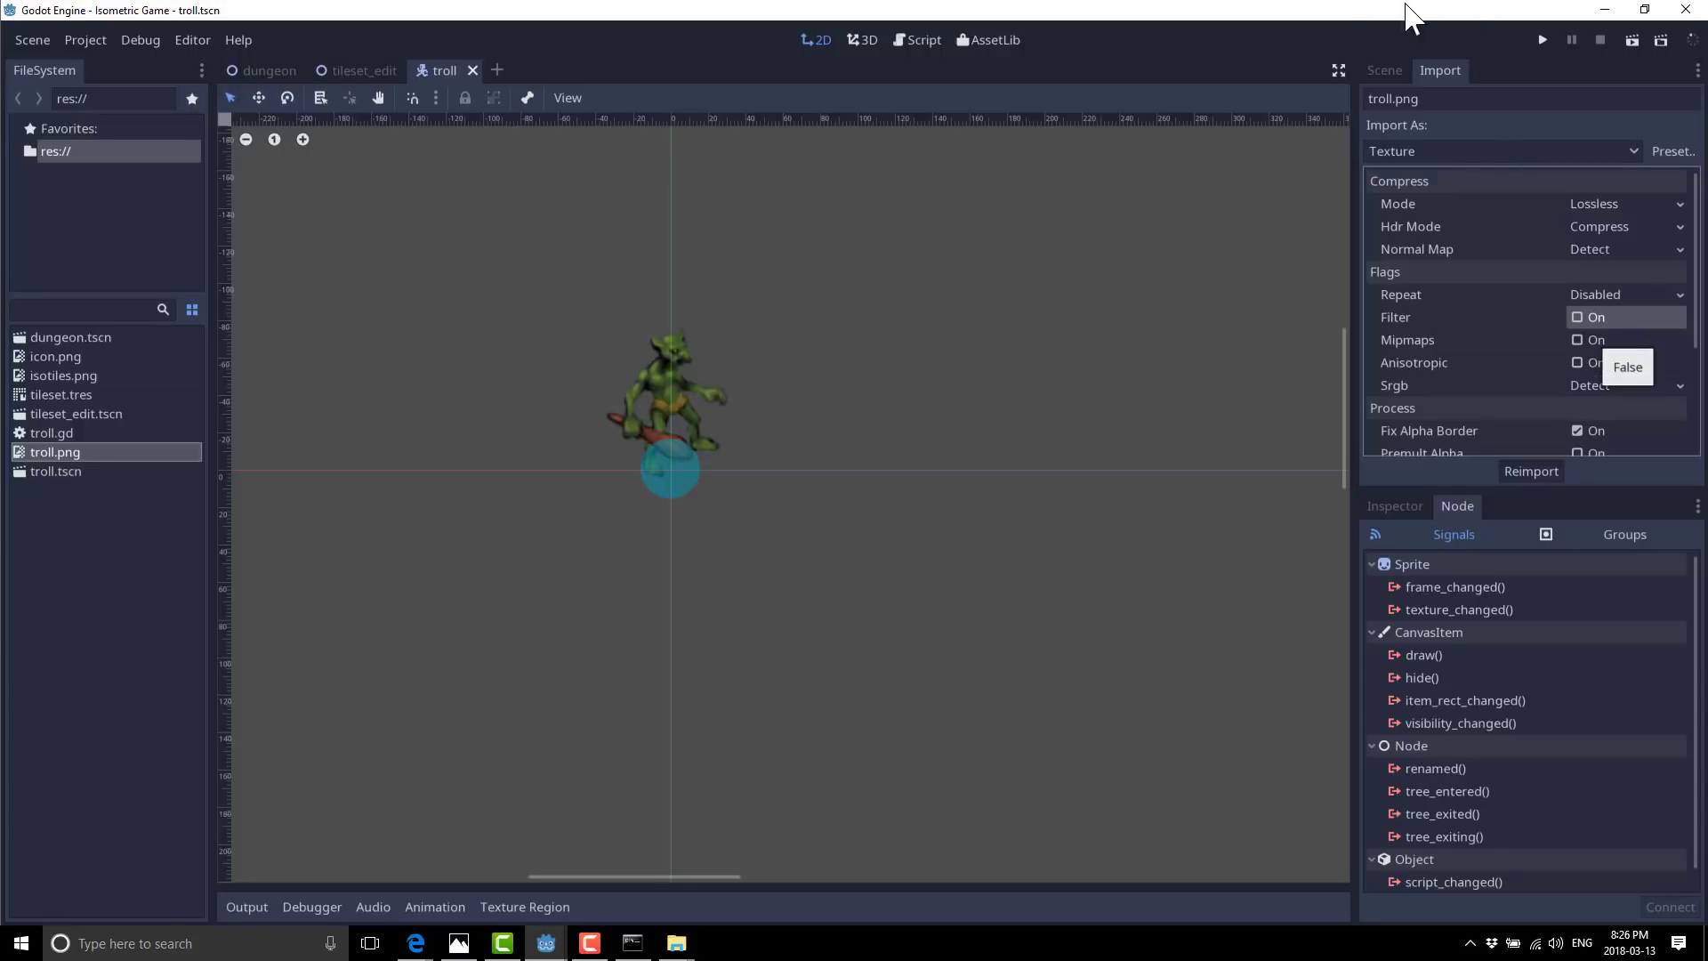
{"action": "left_click", "coordinate": [1384, 71]}
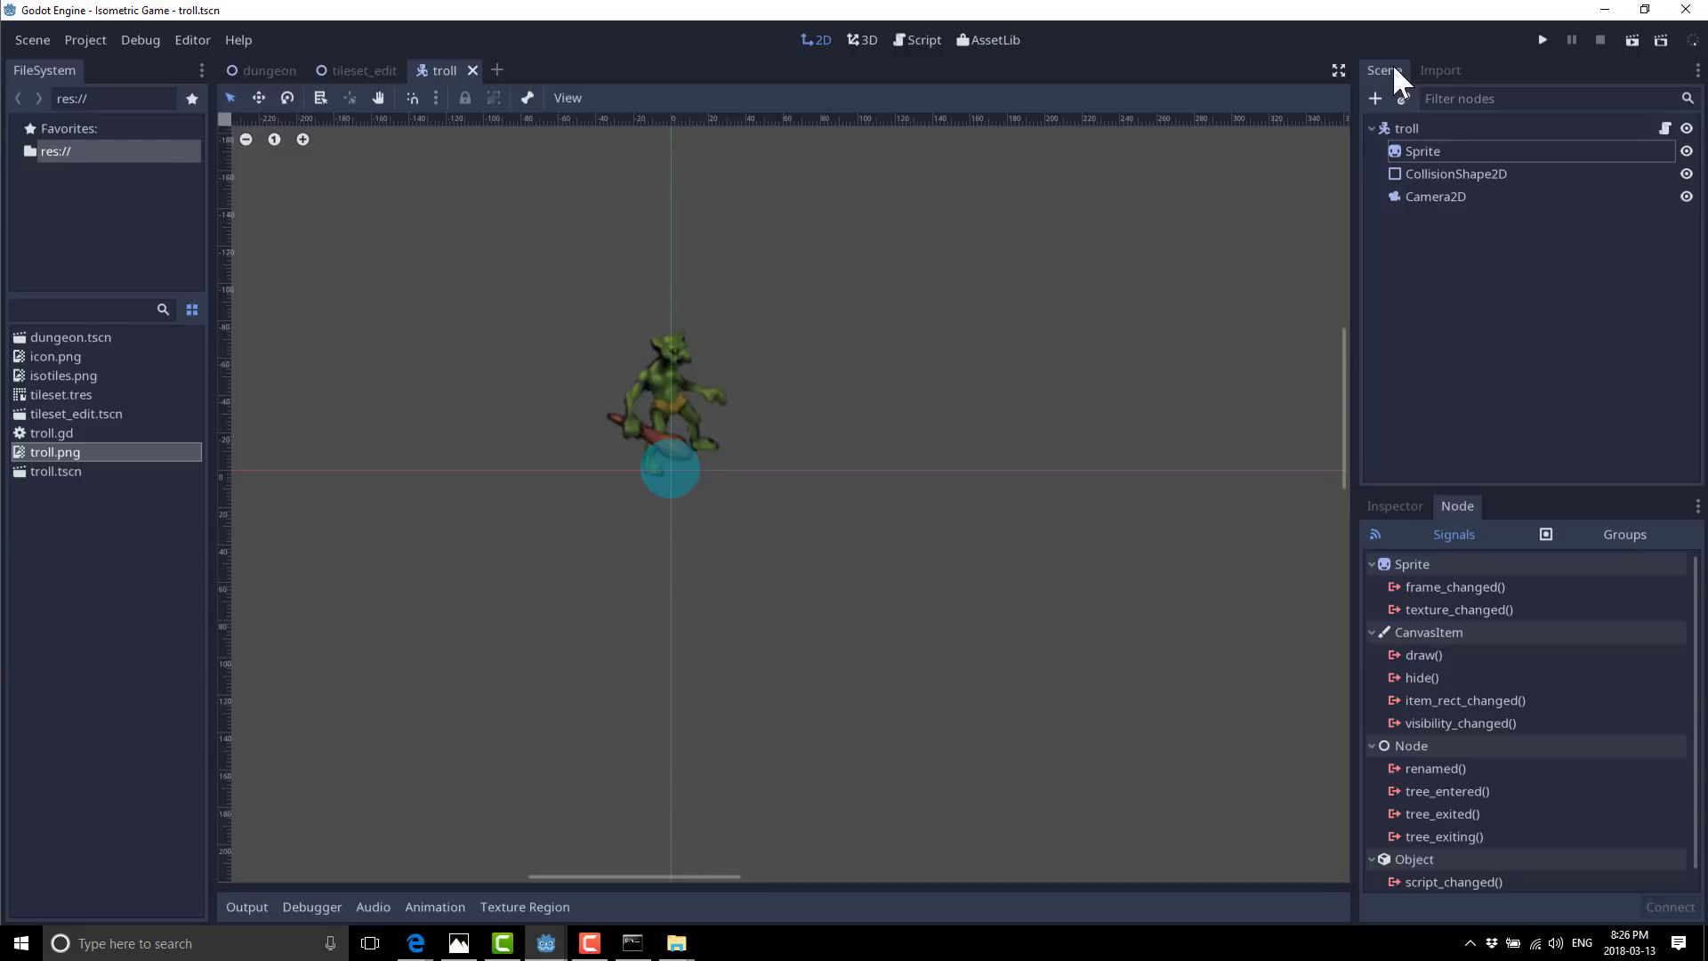
{"action": "left_click", "coordinate": [1435, 71]}
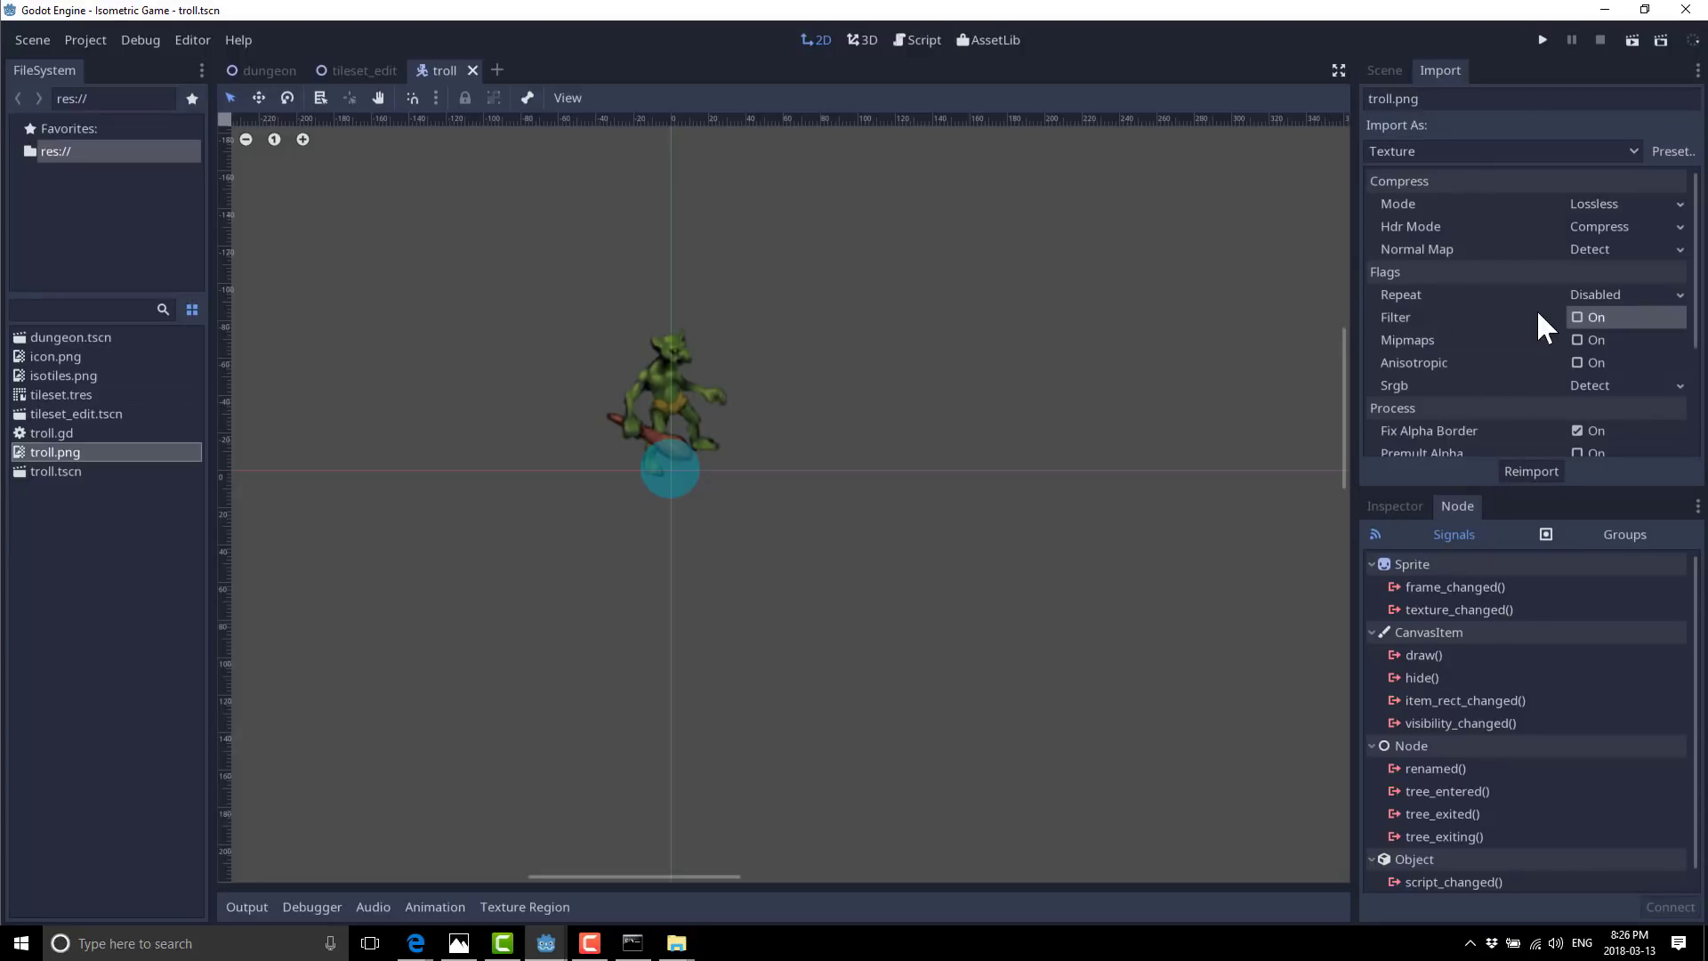
{"action": "left_click", "coordinate": [1579, 318]}
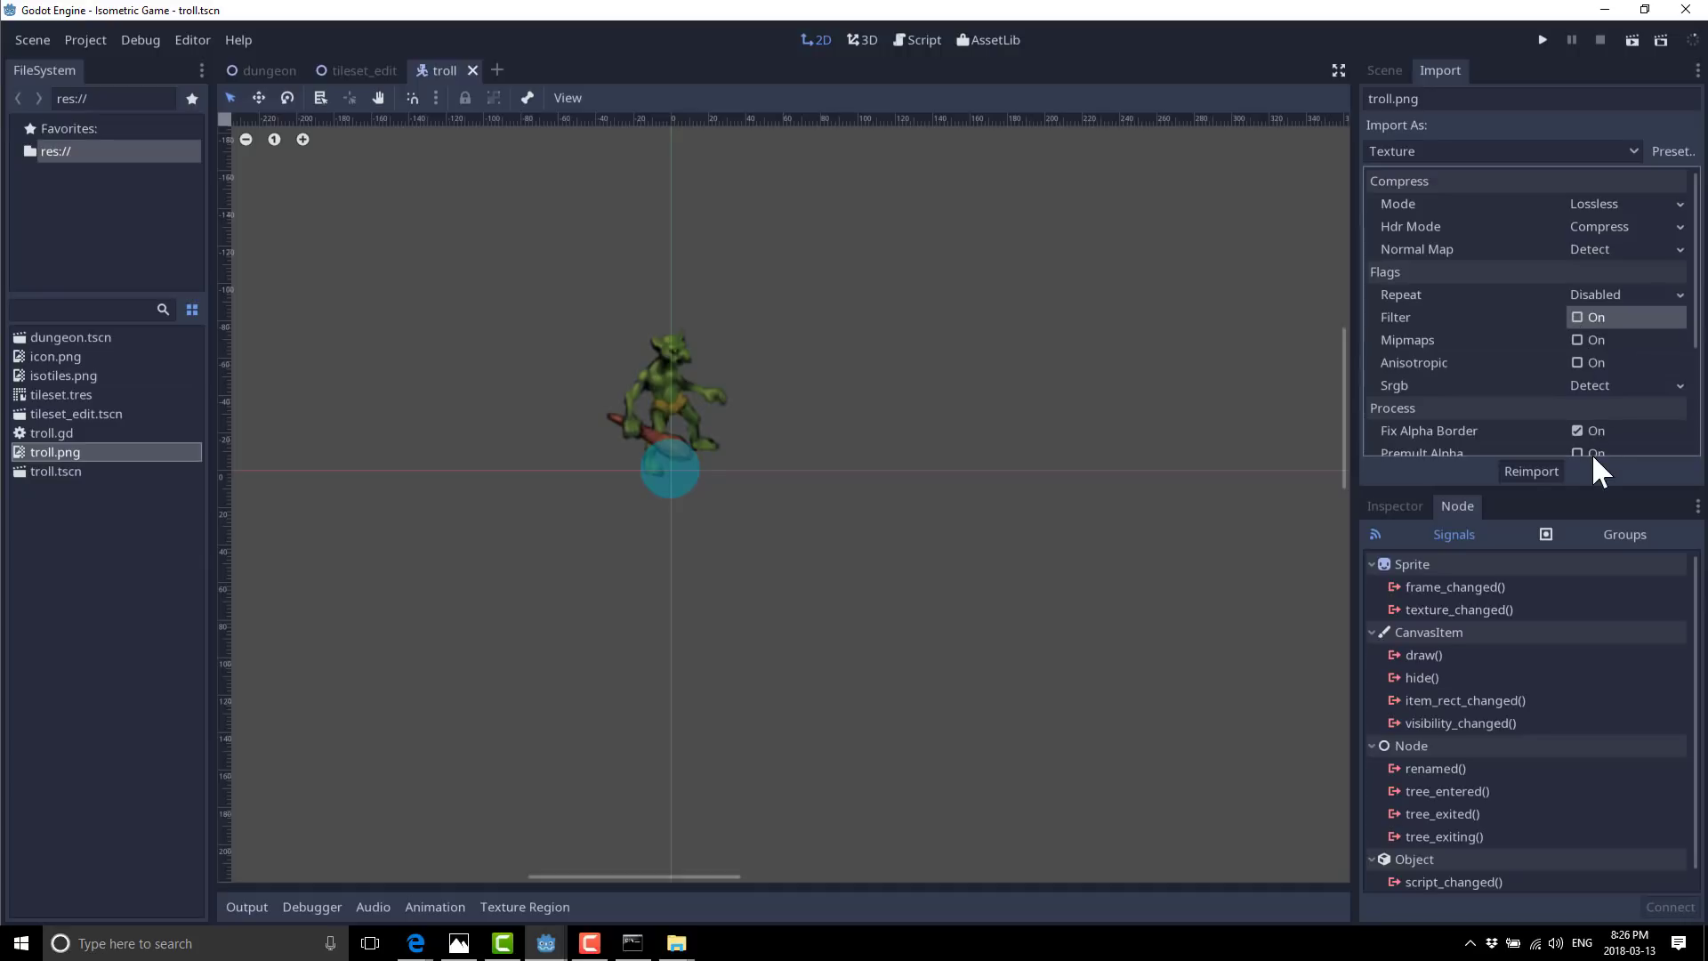
{"action": "left_click", "coordinate": [1550, 468]}
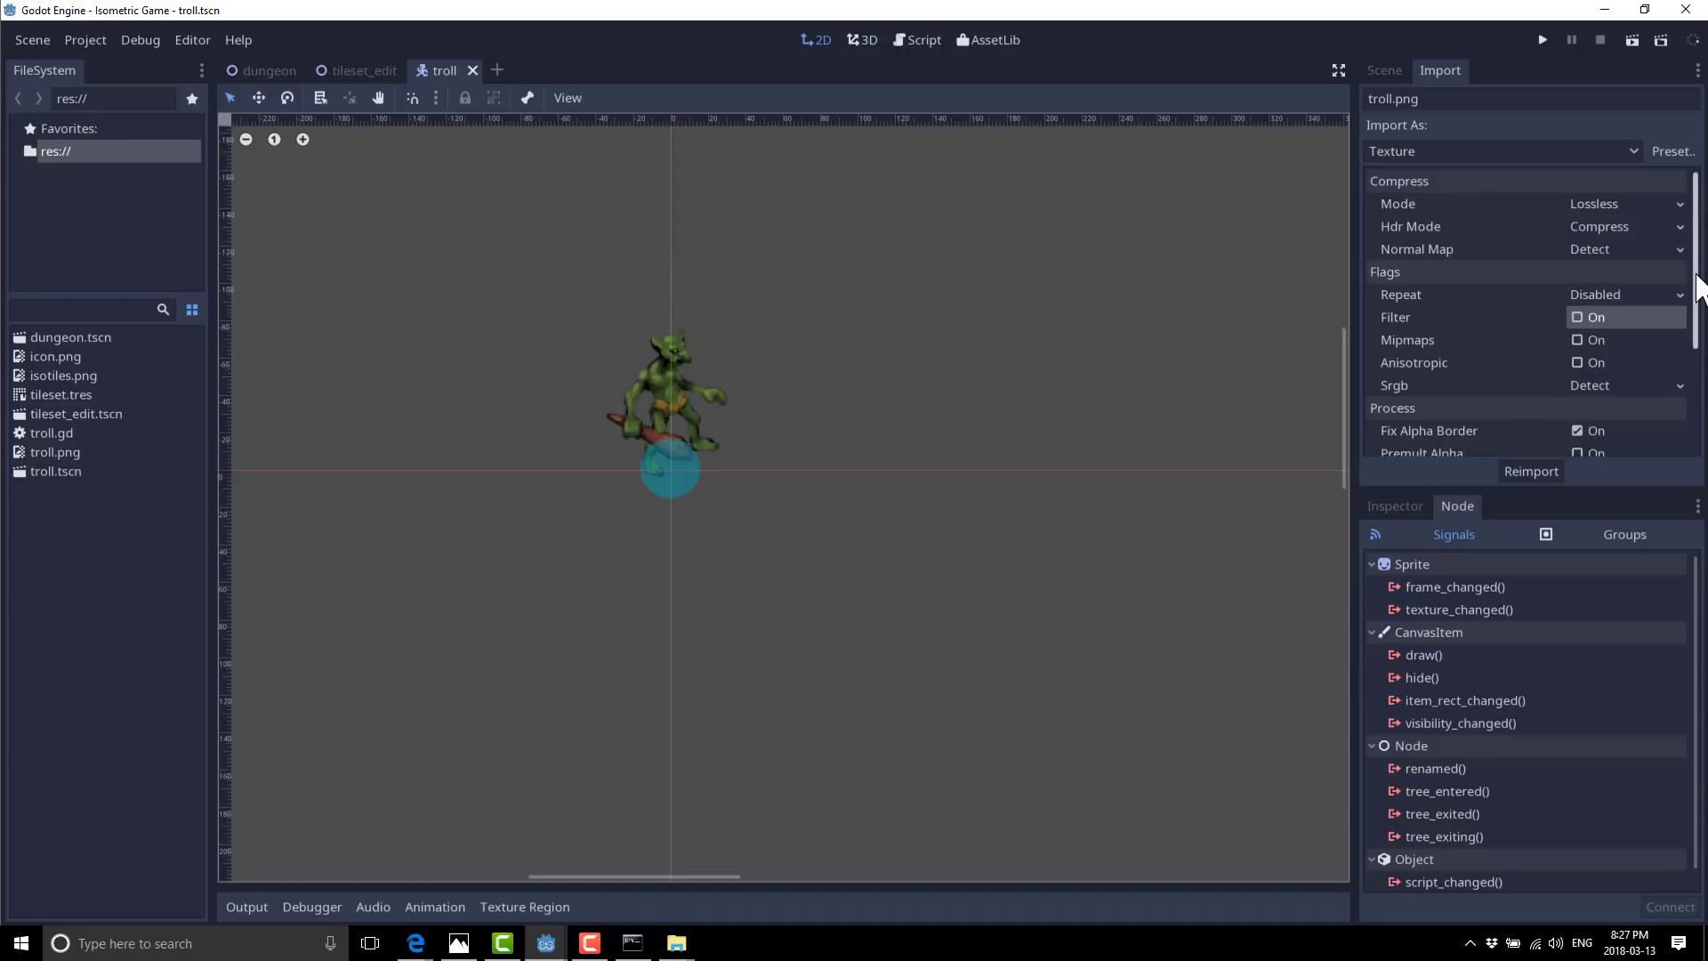
{"action": "scroll", "coordinate": [1524, 333], "scroll_direction": "down", "scroll_amount": 4}
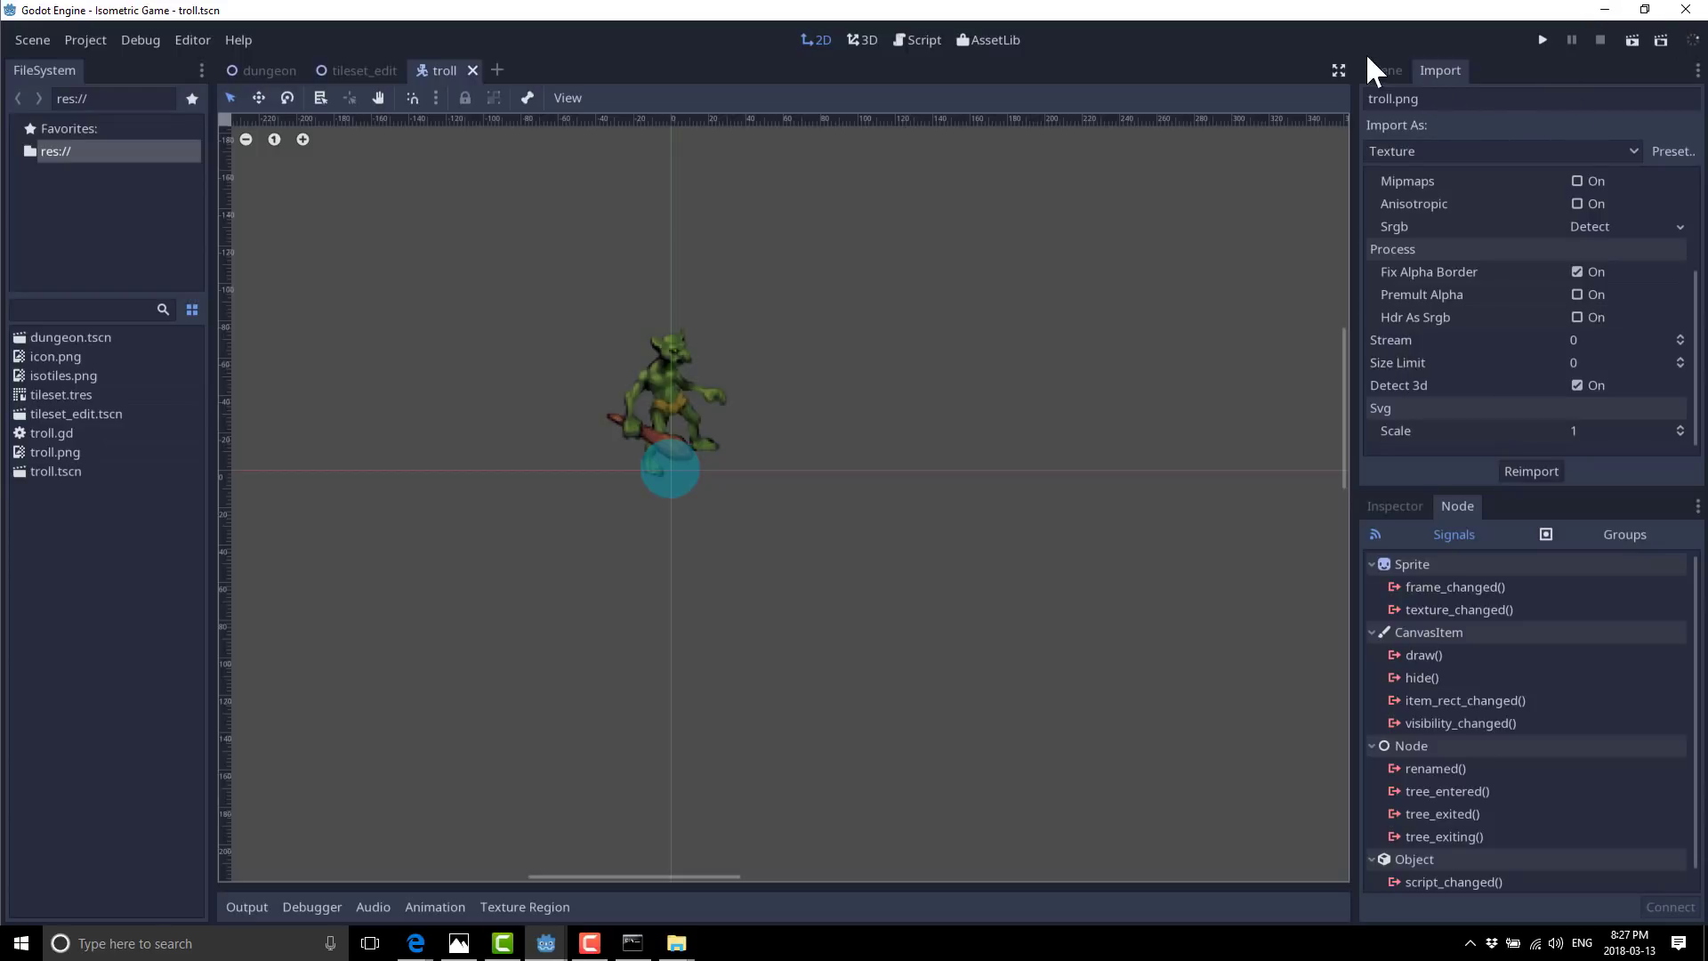
Browse the Node2D types available for a new node in the troll scene, search for "Light", and cancel the creation.
{"action": "left_click", "coordinate": [1390, 70]}
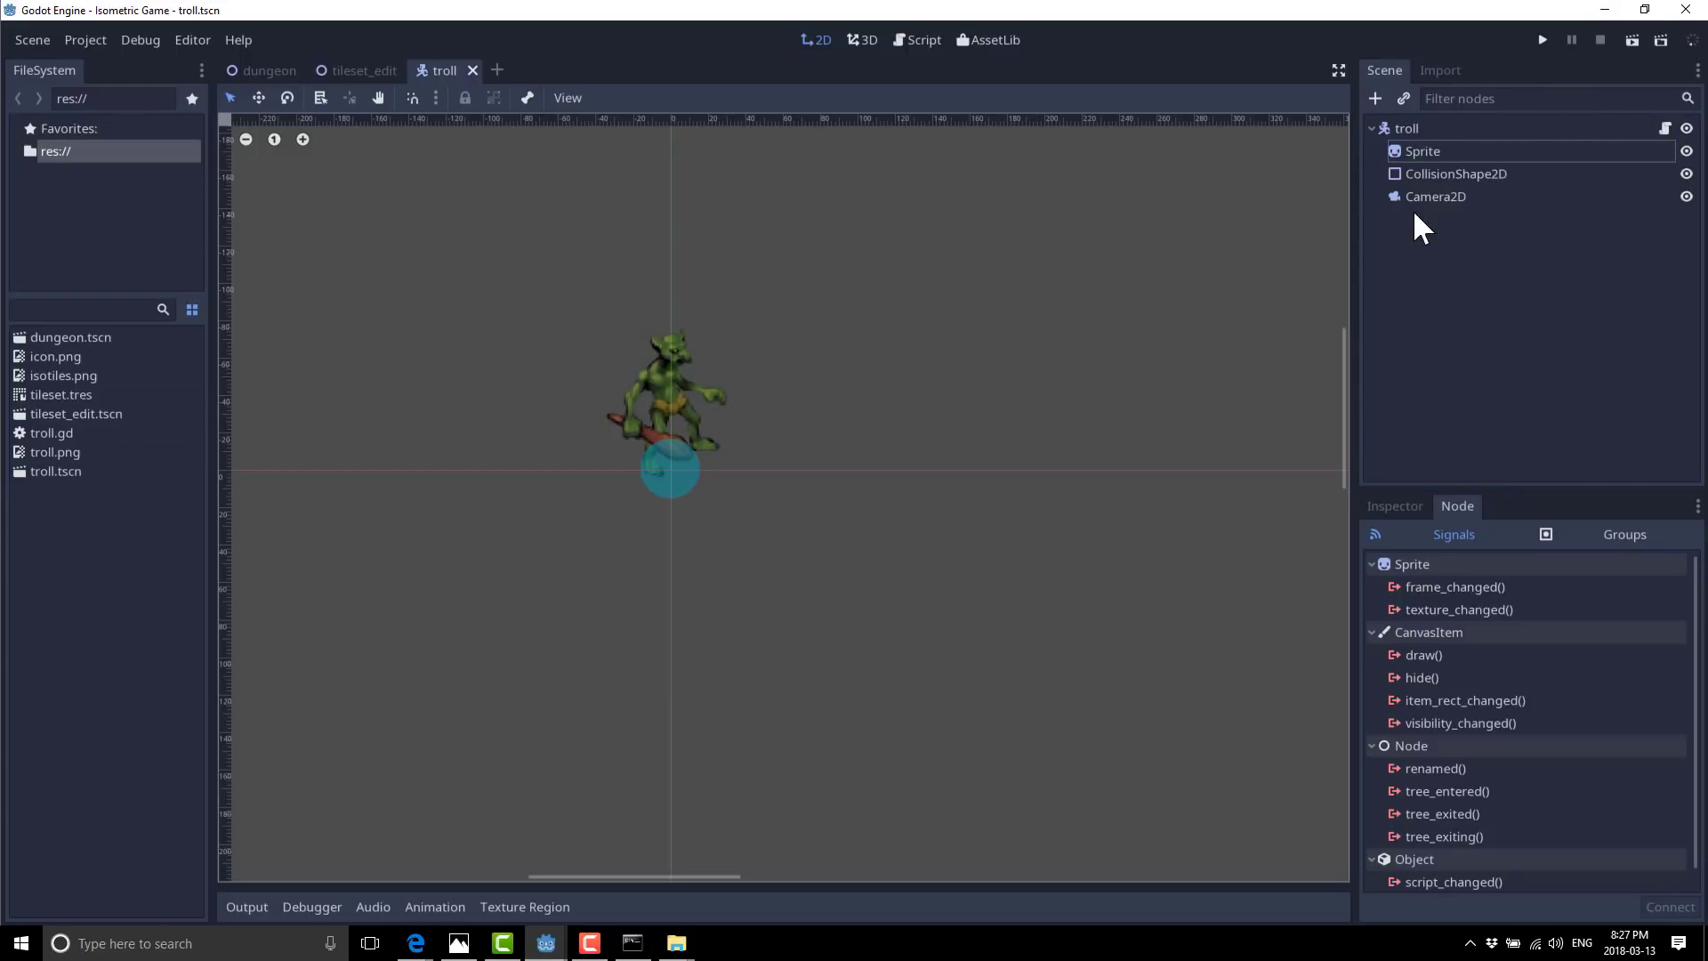
{"action": "left_click", "coordinate": [1374, 98]}
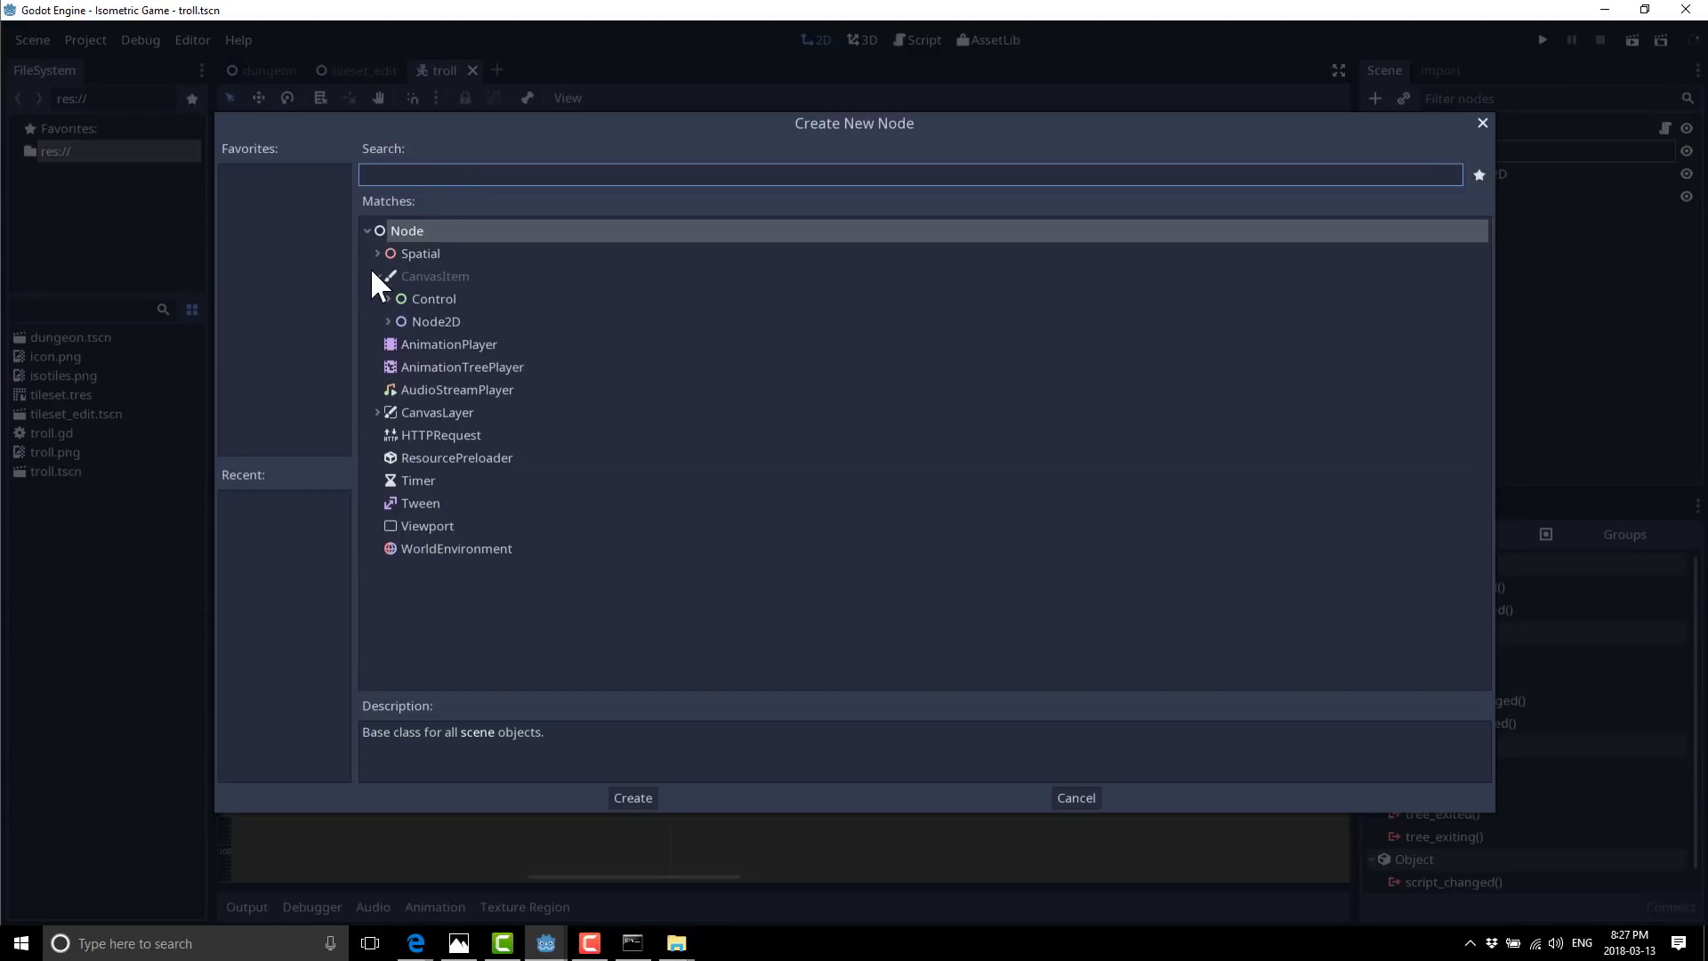
{"action": "left_click", "coordinate": [389, 320]}
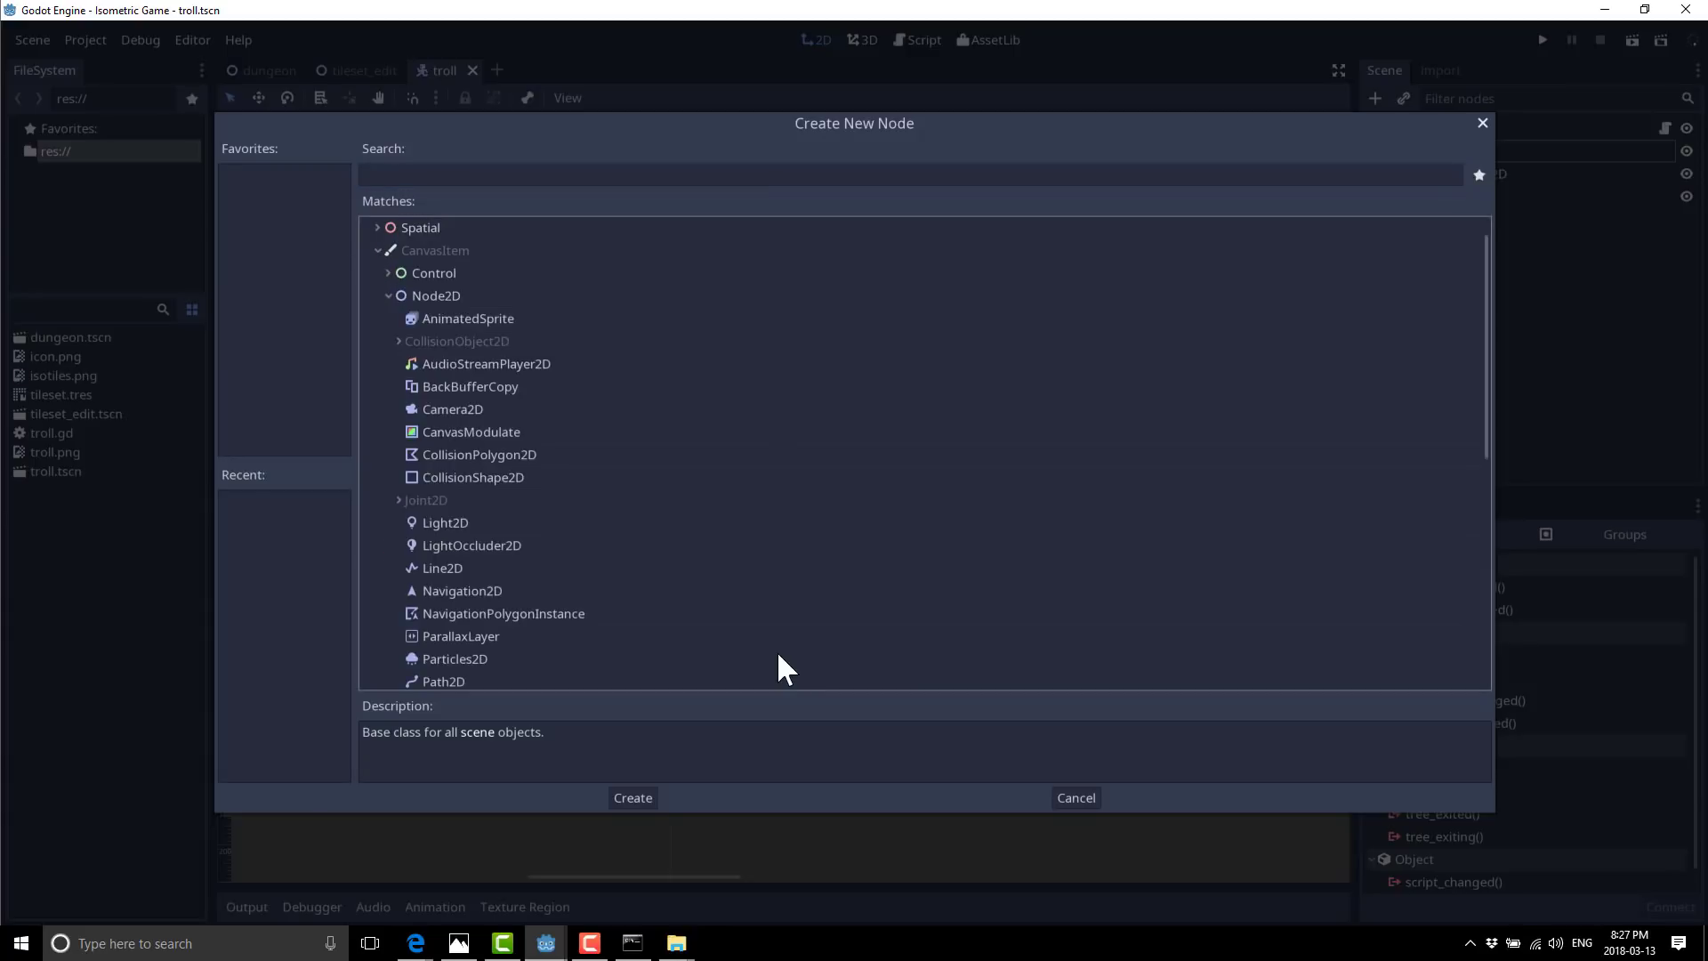
{"action": "scroll", "coordinate": [512, 534], "scroll_direction": "down", "scroll_amount": 5}
{"action": "scroll", "coordinate": [459, 254], "scroll_direction": "up", "scroll_amount": 3}
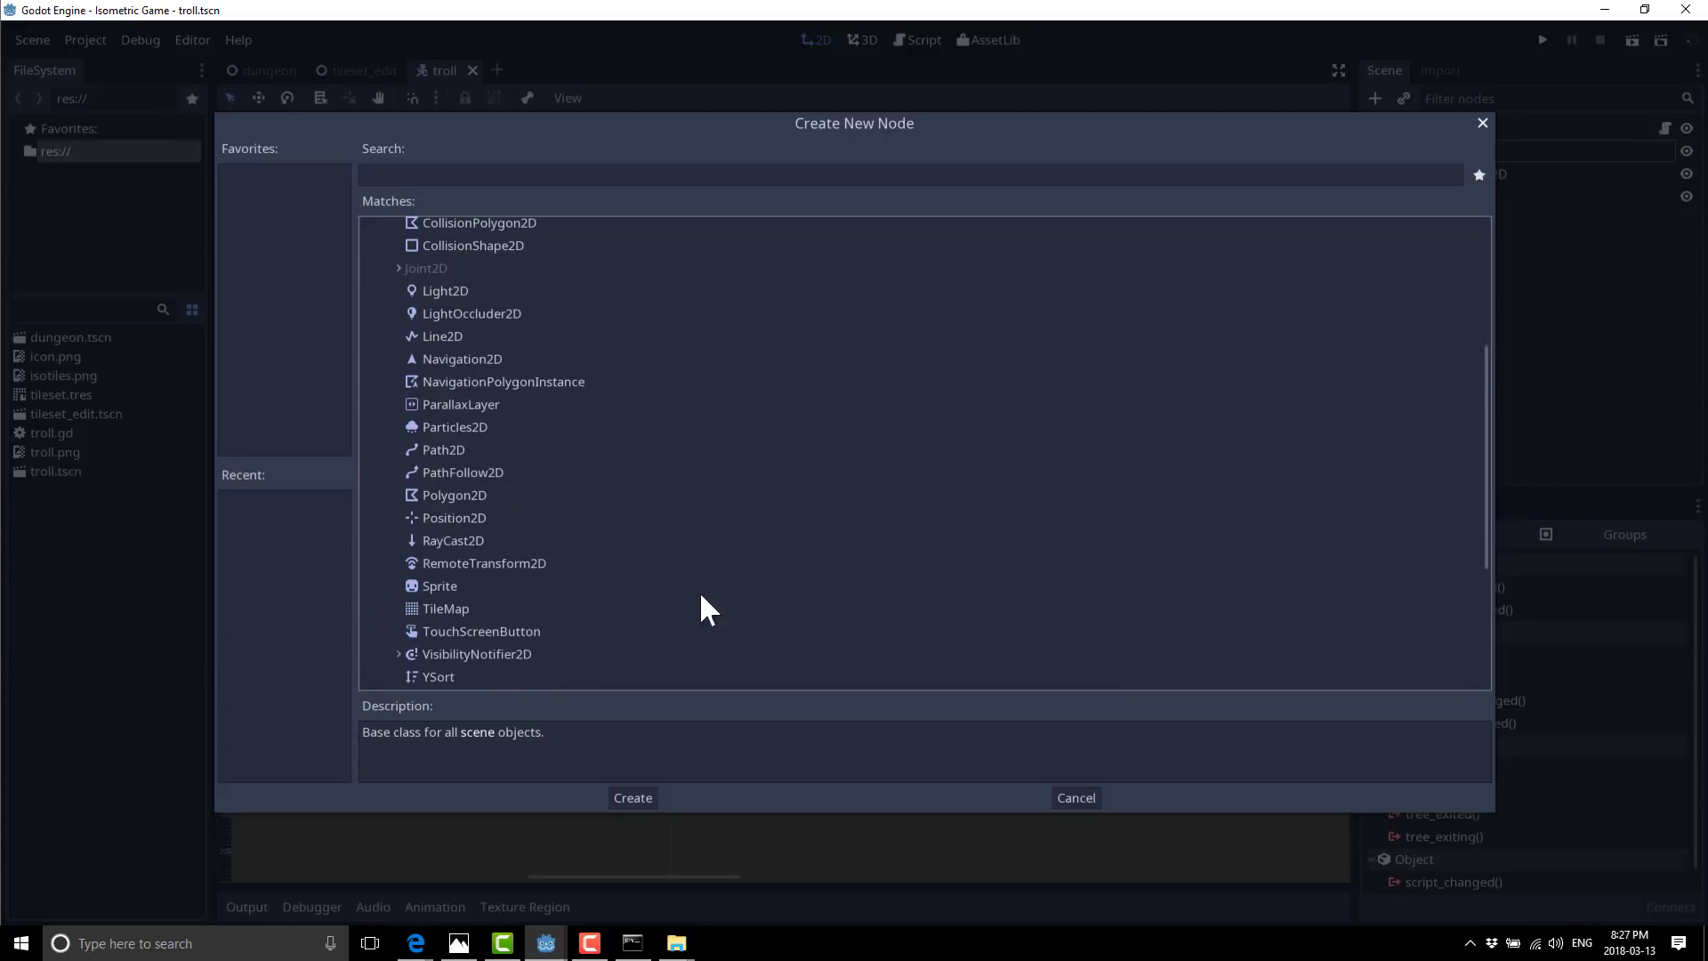
{"action": "left_click", "coordinate": [633, 174]}
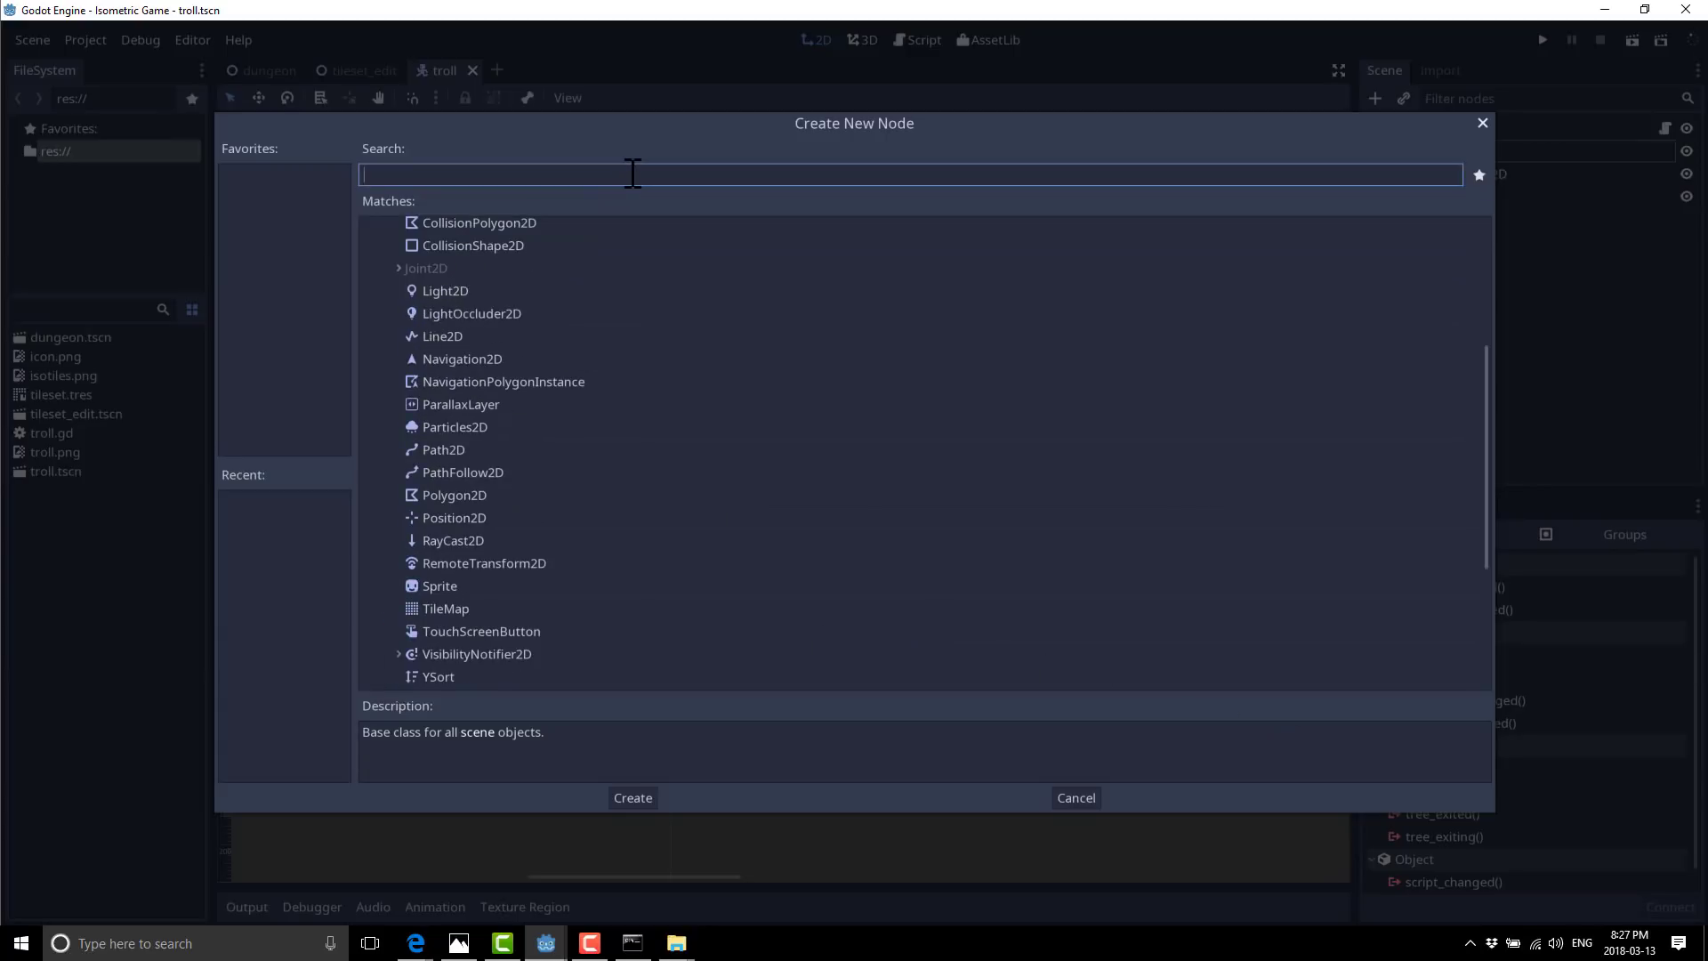
{"action": "type", "text": "Light"}
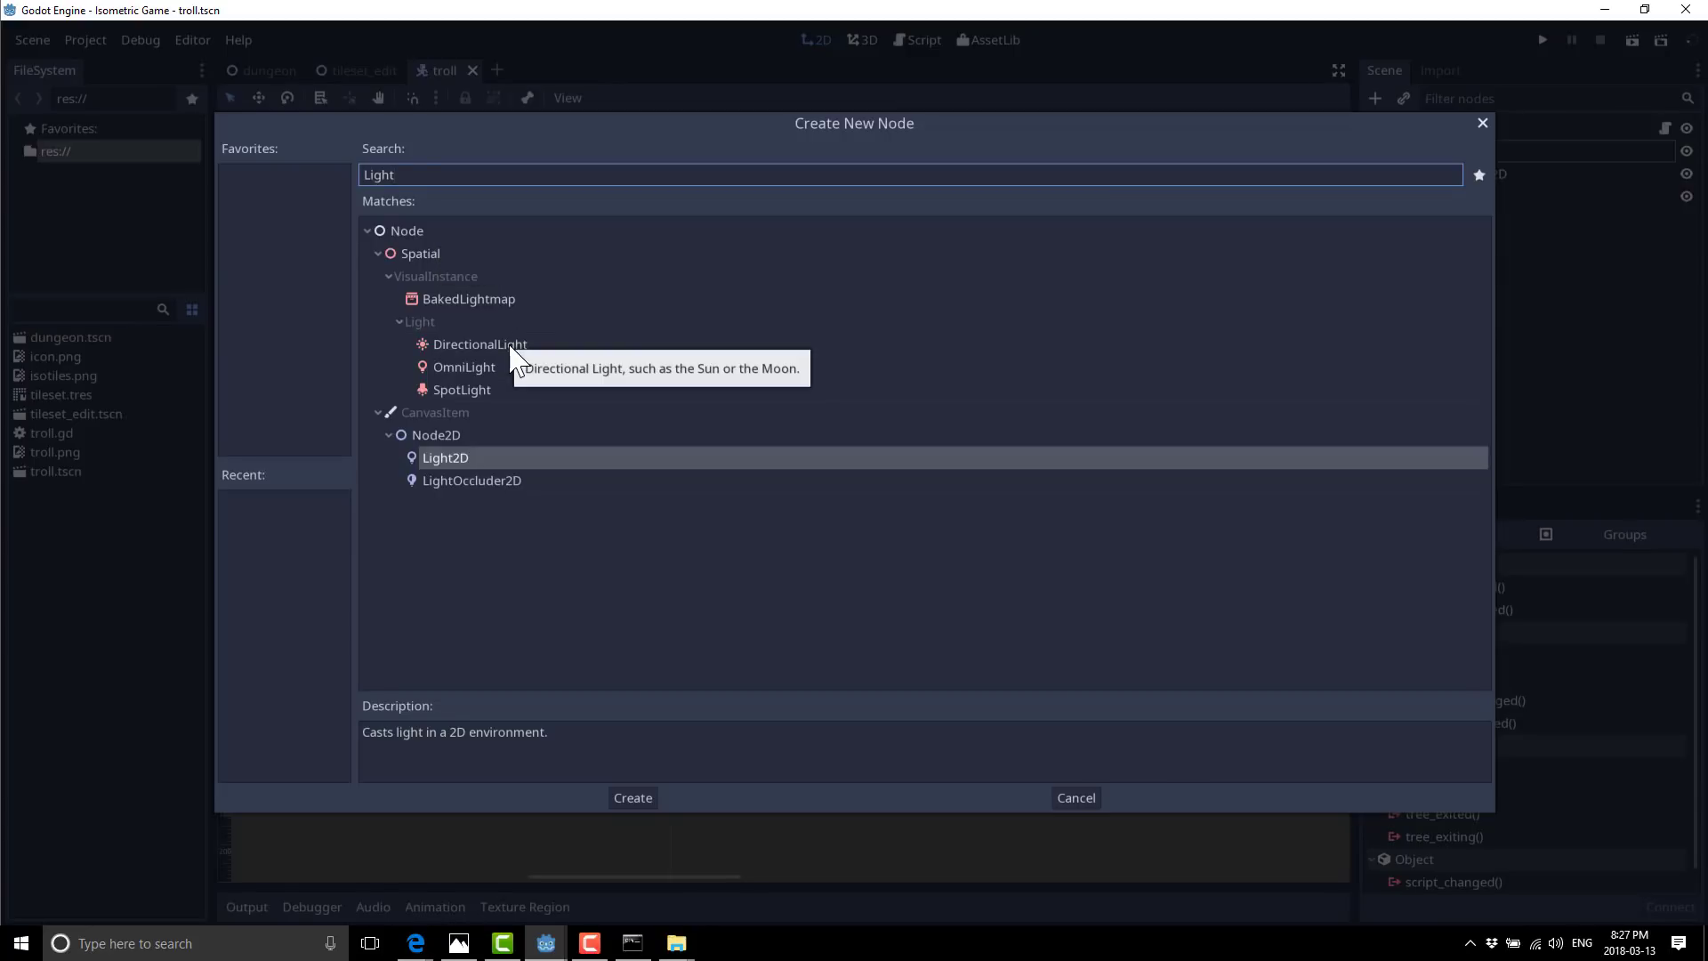
{"action": "left_click", "coordinate": [1087, 795]}
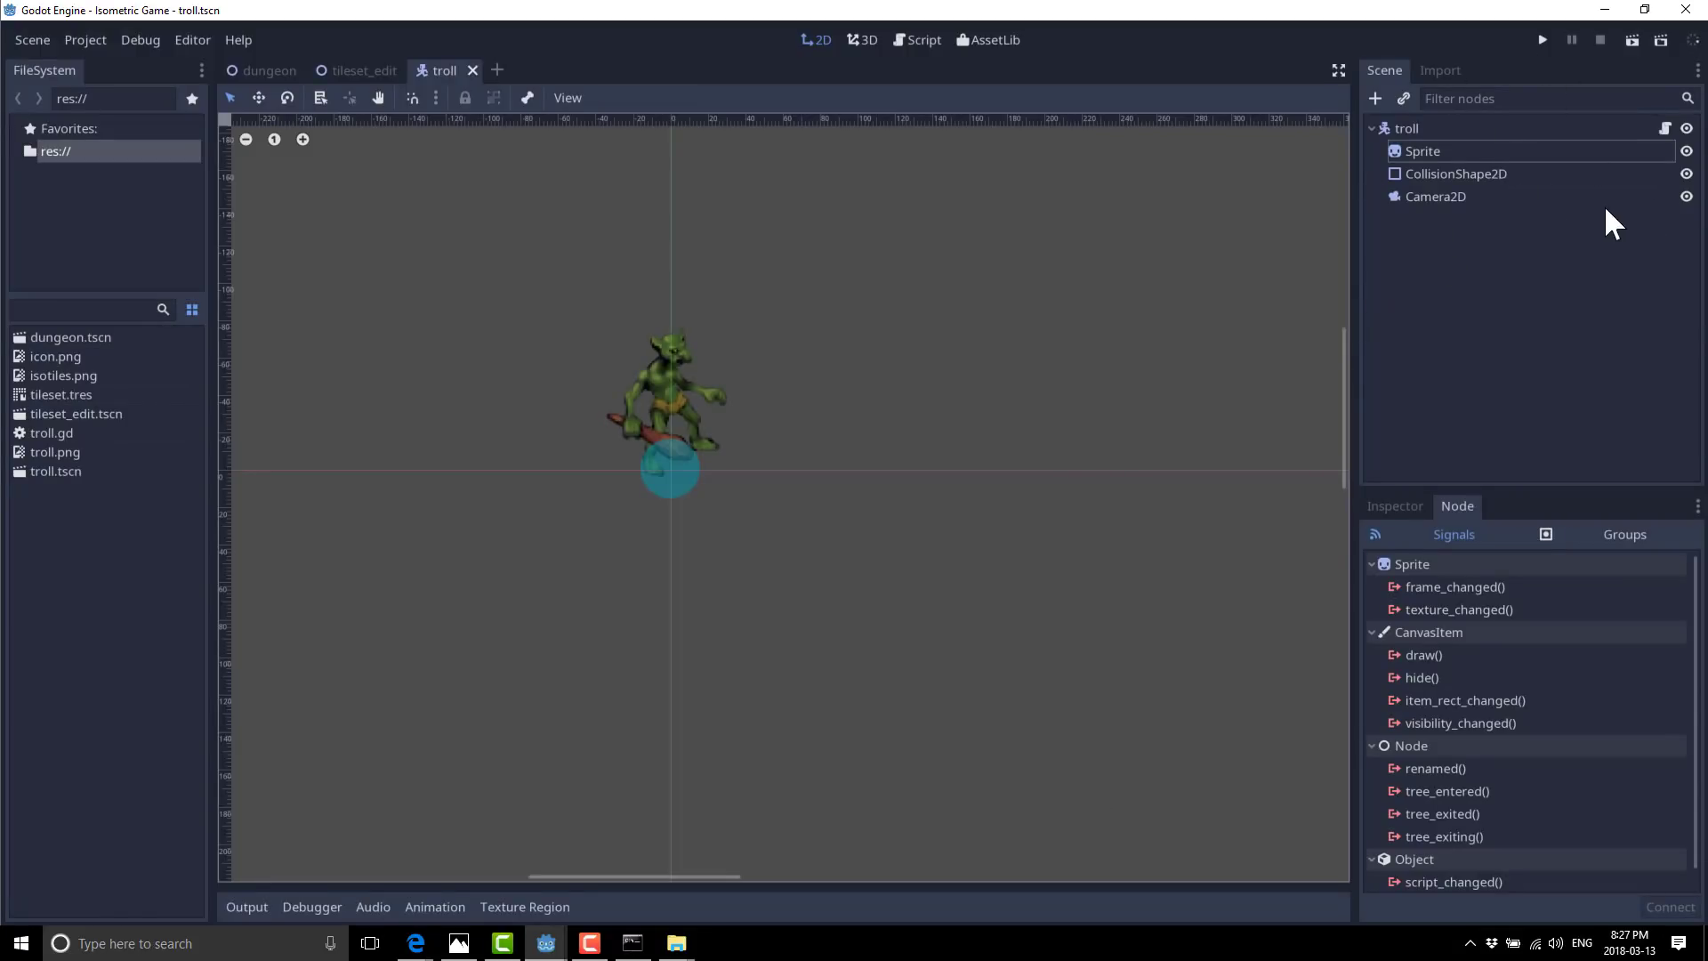
Return to the dungeon scene, select the troll node, and toggle its visibility off and back on.
{"action": "left_click", "coordinate": [262, 71]}
{"action": "left_click", "coordinate": [1050, 529]}
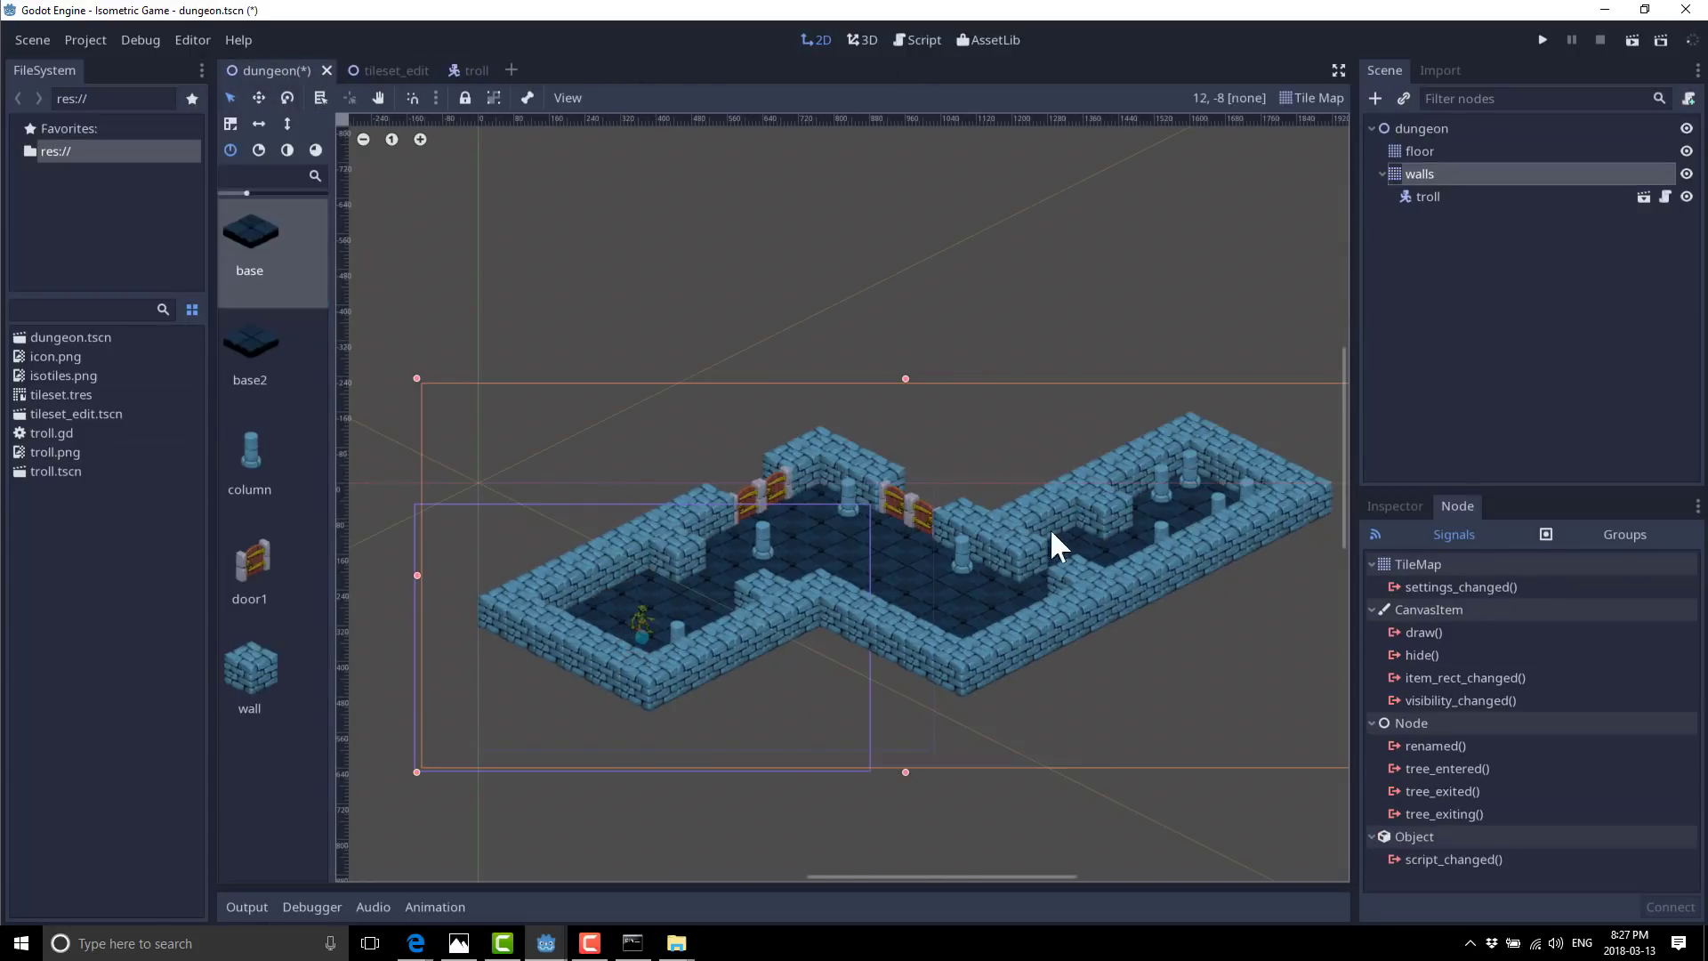
{"action": "left_click", "coordinate": [1434, 198]}
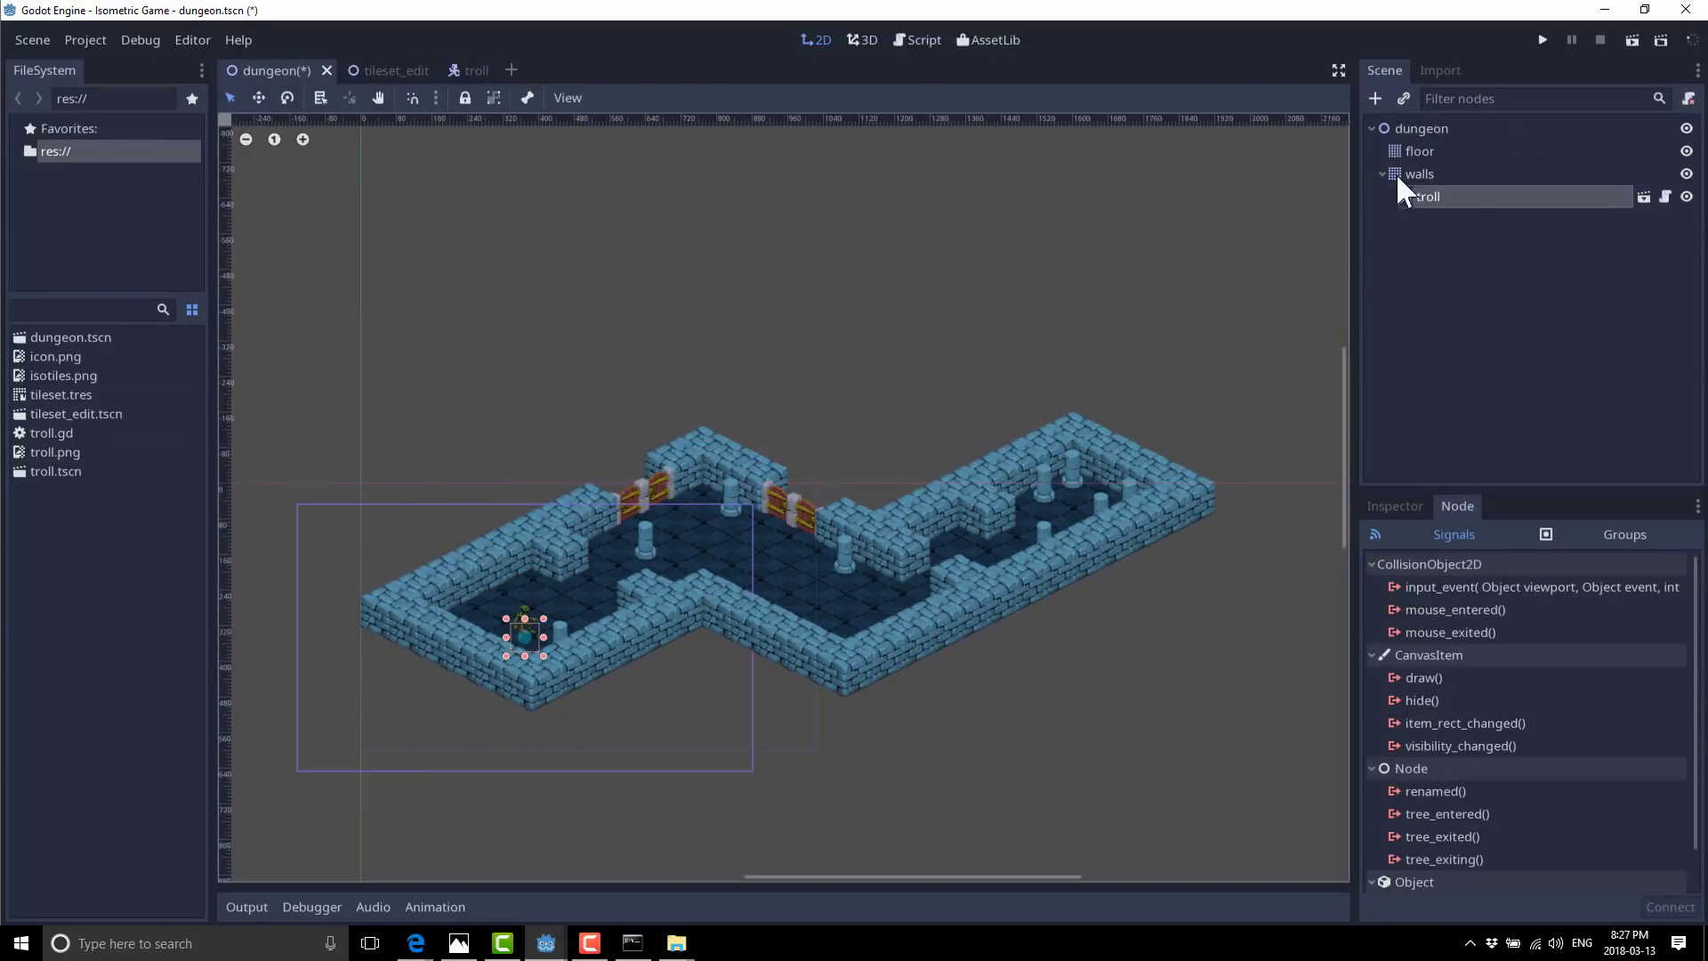
{"action": "left_click", "coordinate": [1686, 197]}
{"action": "left_click", "coordinate": [1686, 196]}
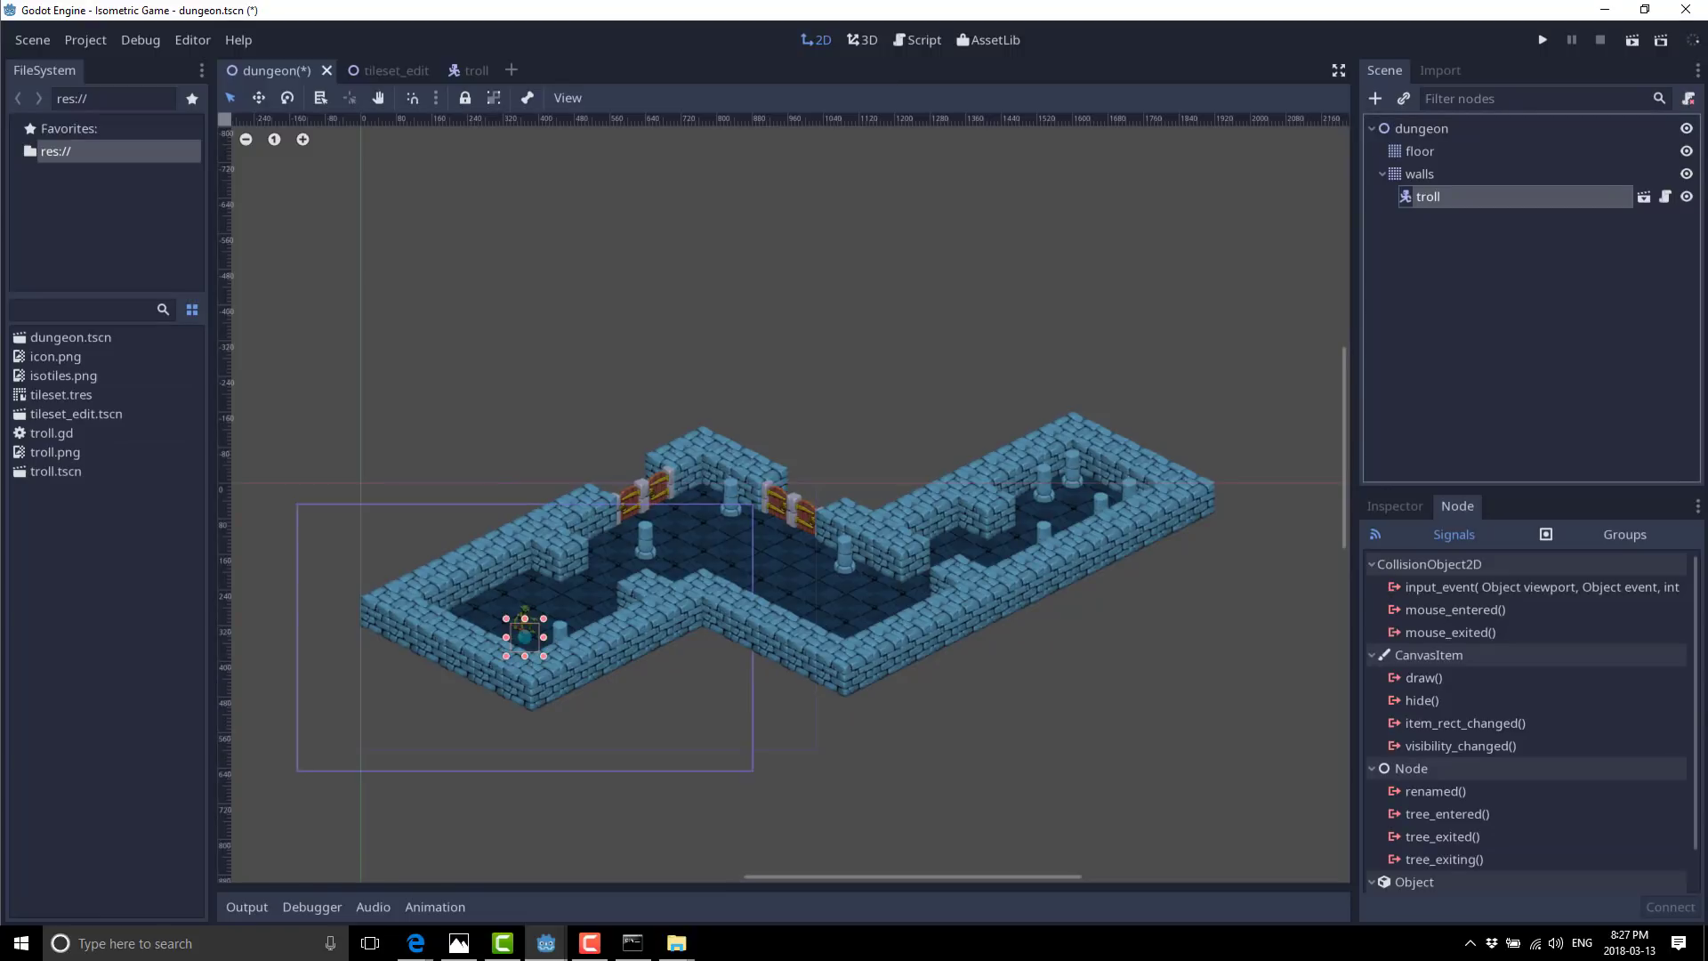
Hide and show the troll node once more, and review the actions available for it in the scene tree.
{"action": "left_click", "coordinate": [1686, 197]}
{"action": "left_click", "coordinate": [1686, 196]}
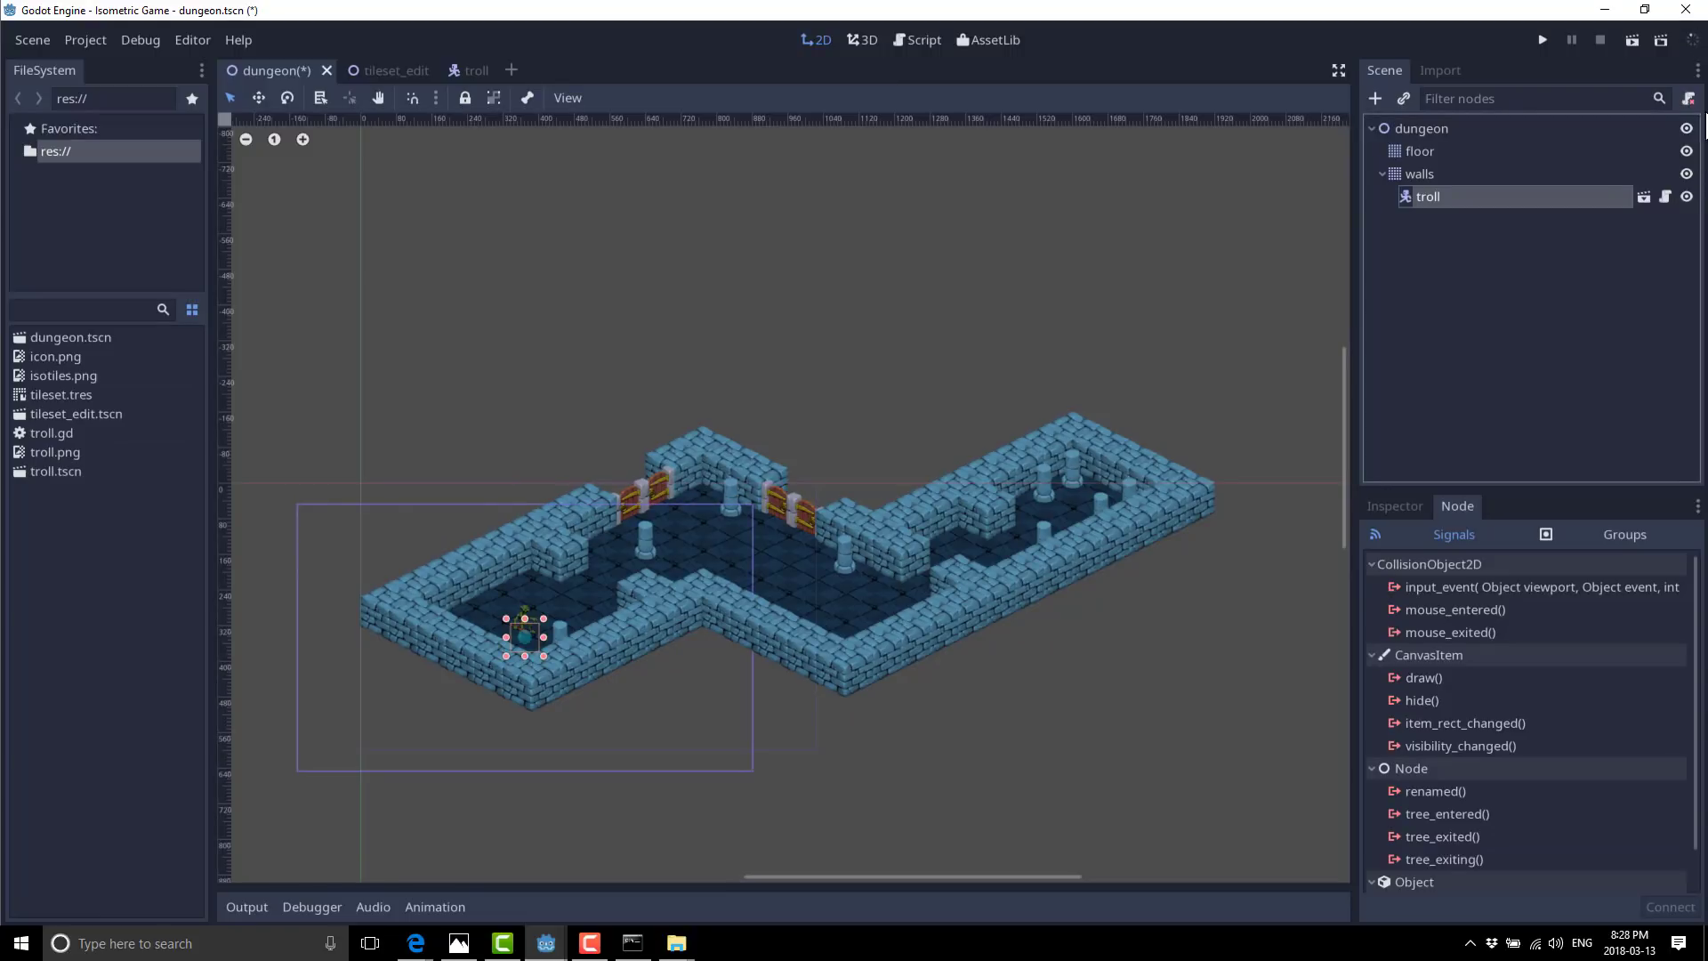
{"action": "right_click", "coordinate": [1435, 194]}
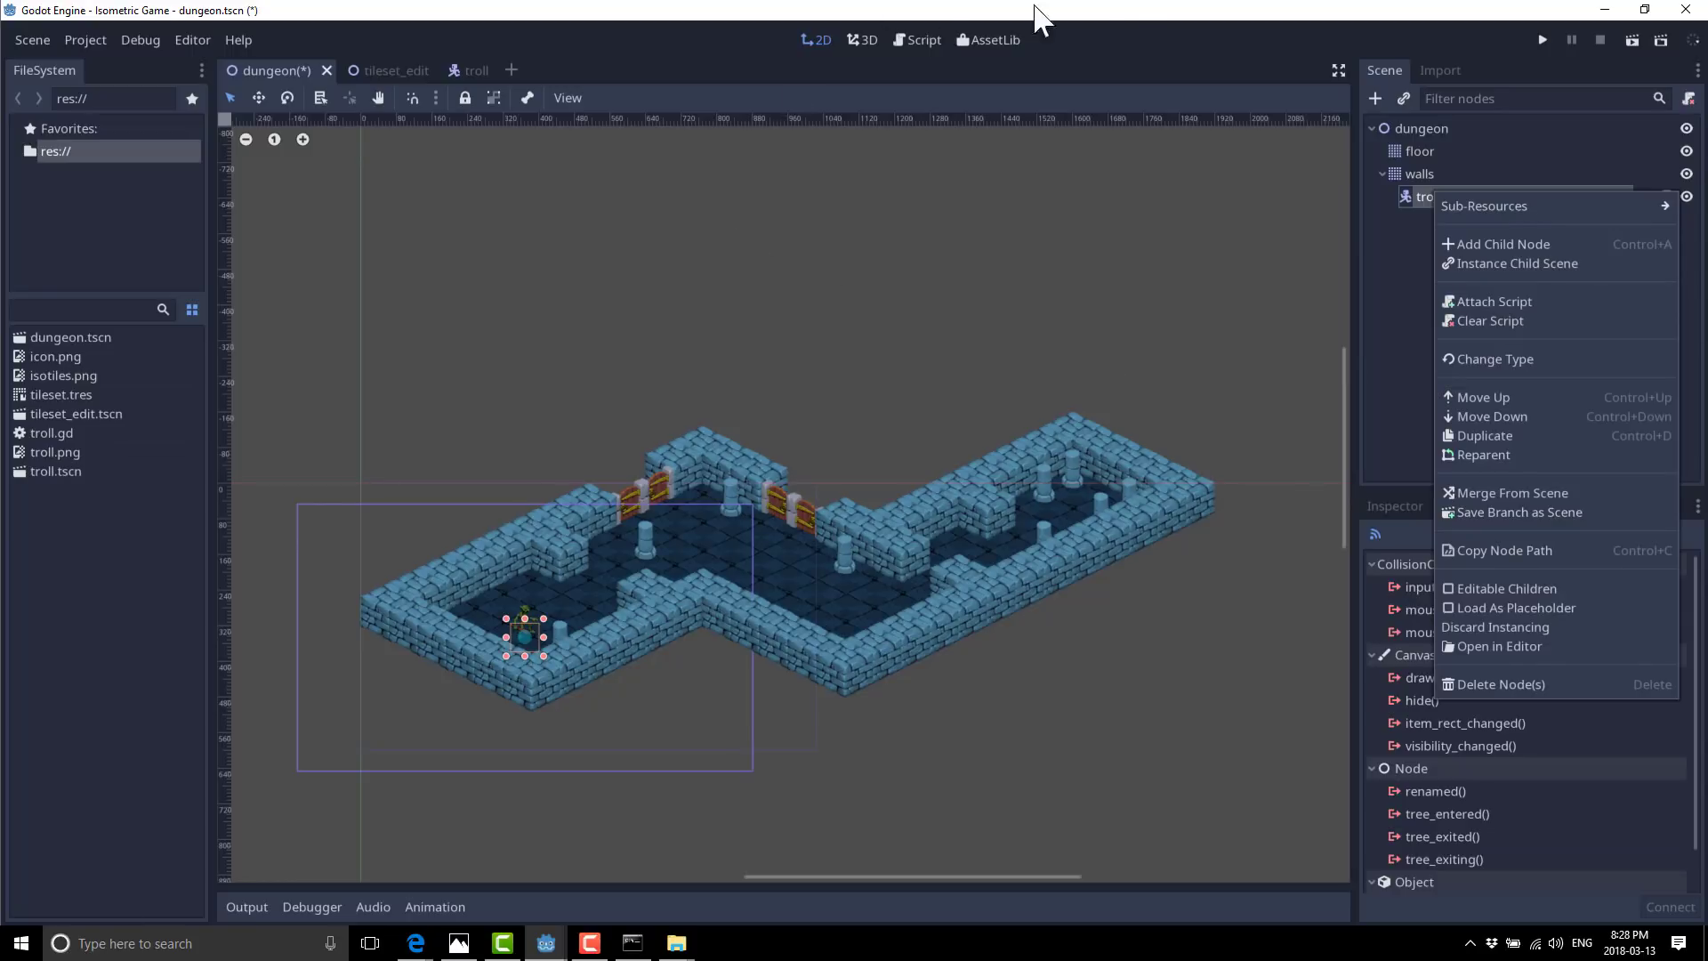
Show the import settings again and review the file actions available for the project folder and troll.tscn.
{"action": "left_click", "coordinate": [1441, 69]}
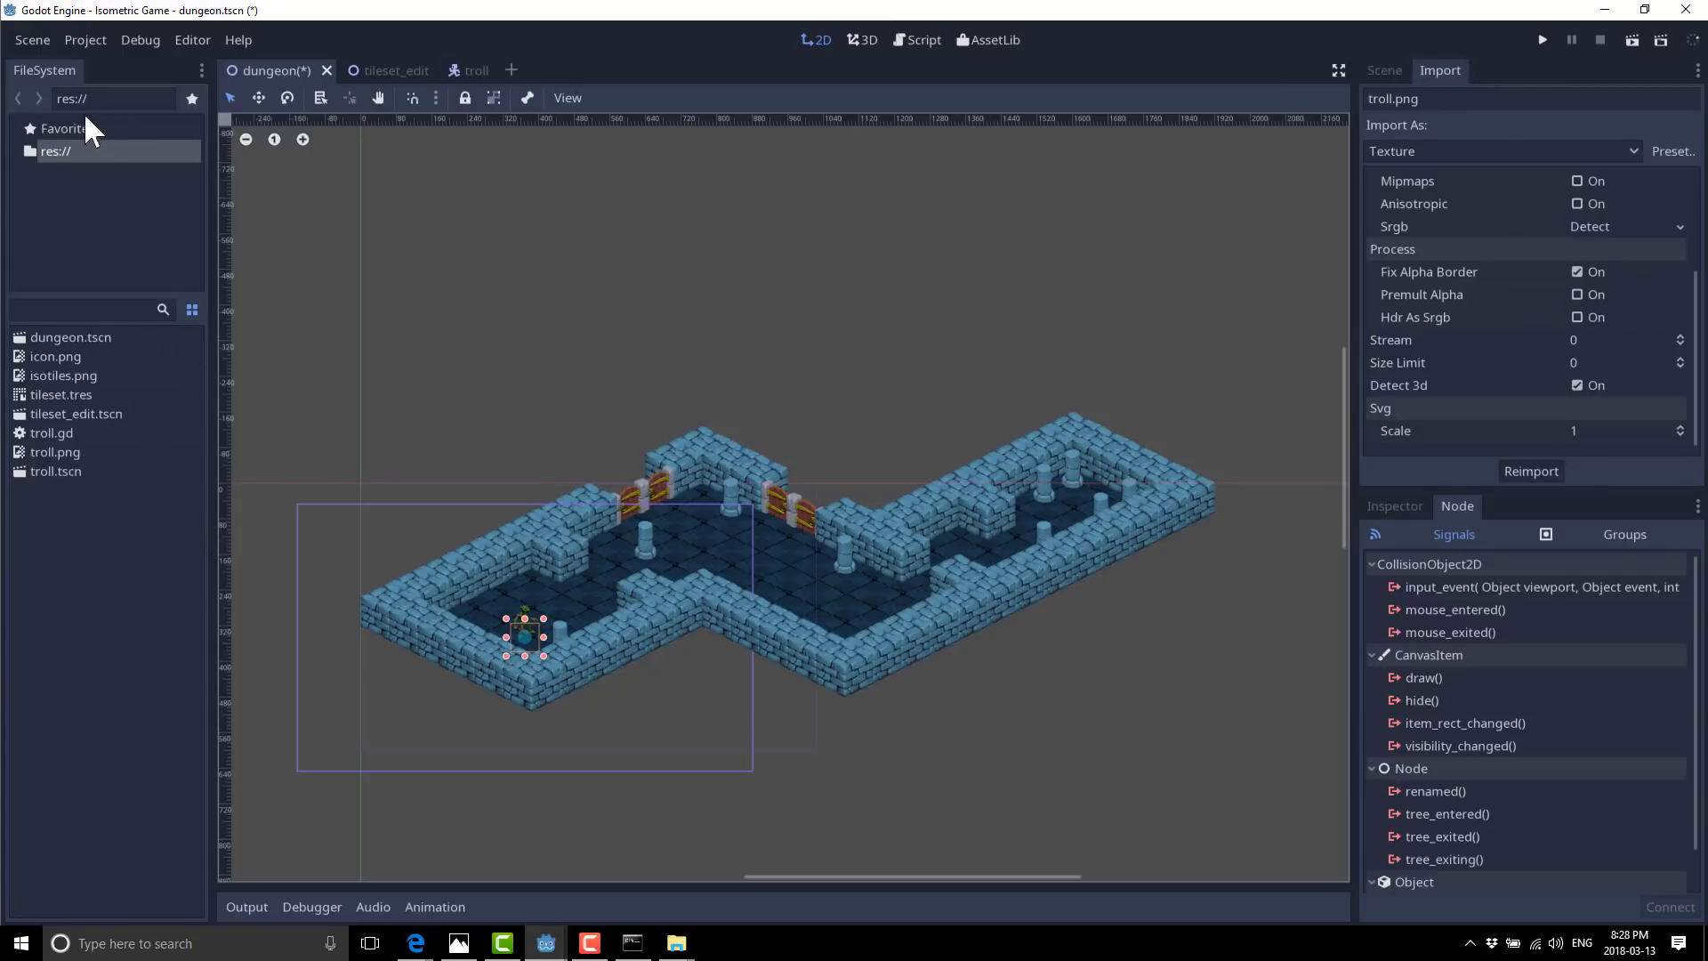
{"action": "right_click", "coordinate": [86, 494]}
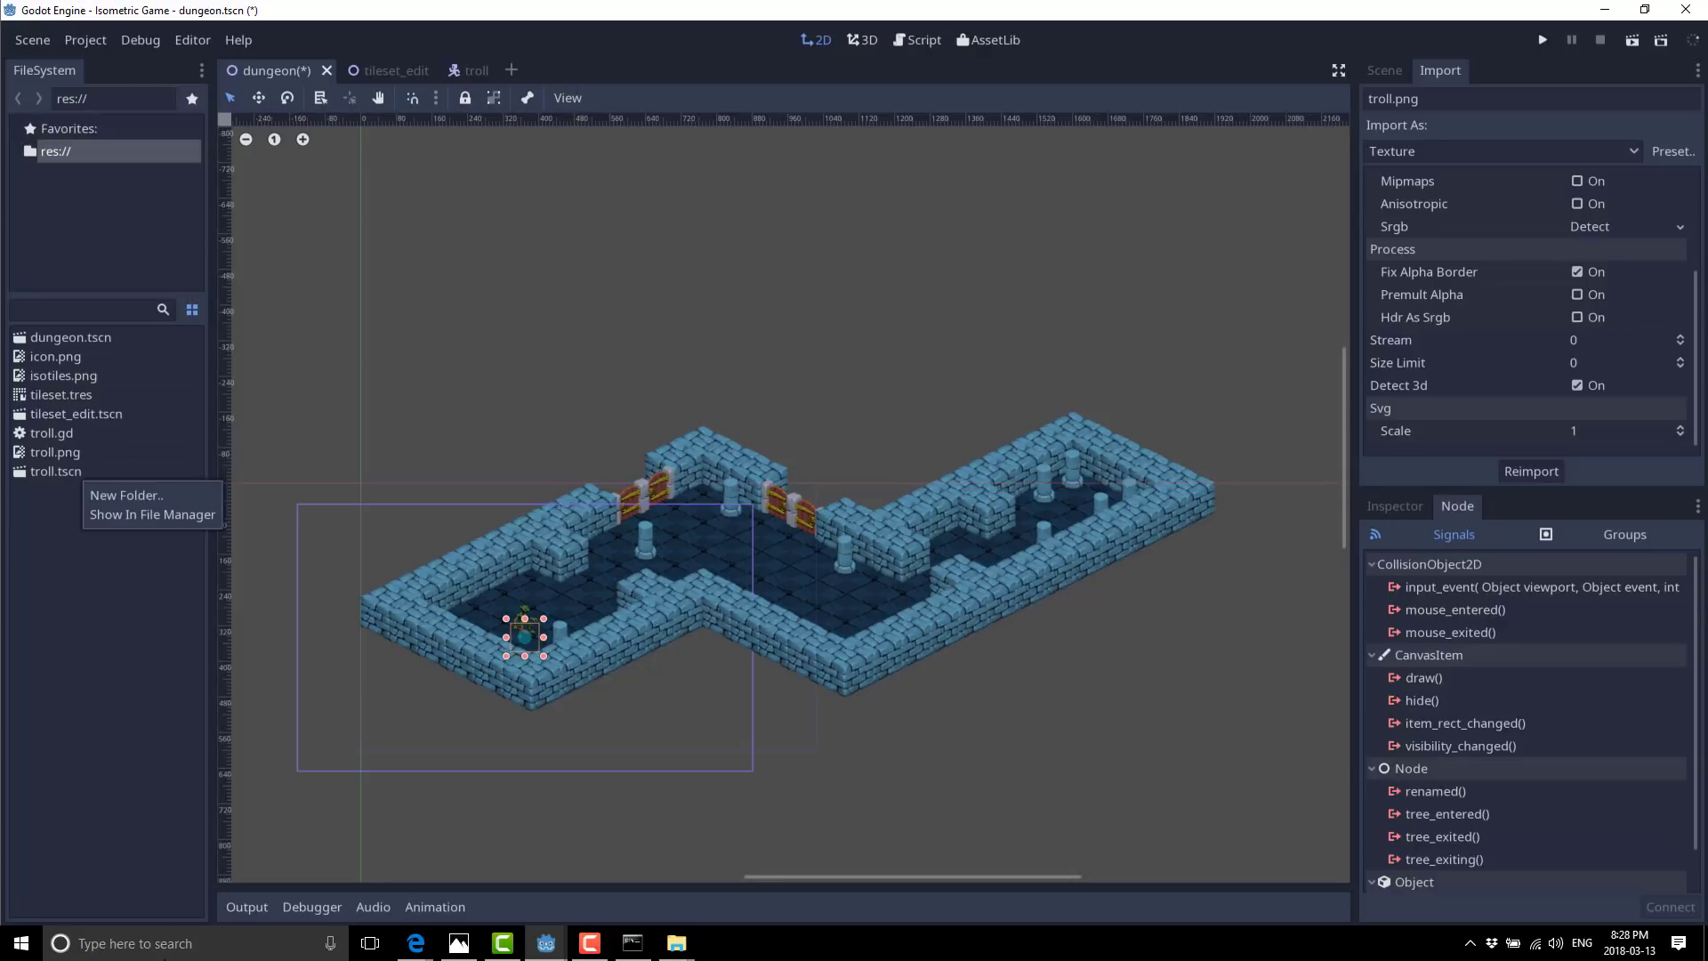
{"action": "right_click", "coordinate": [59, 474]}
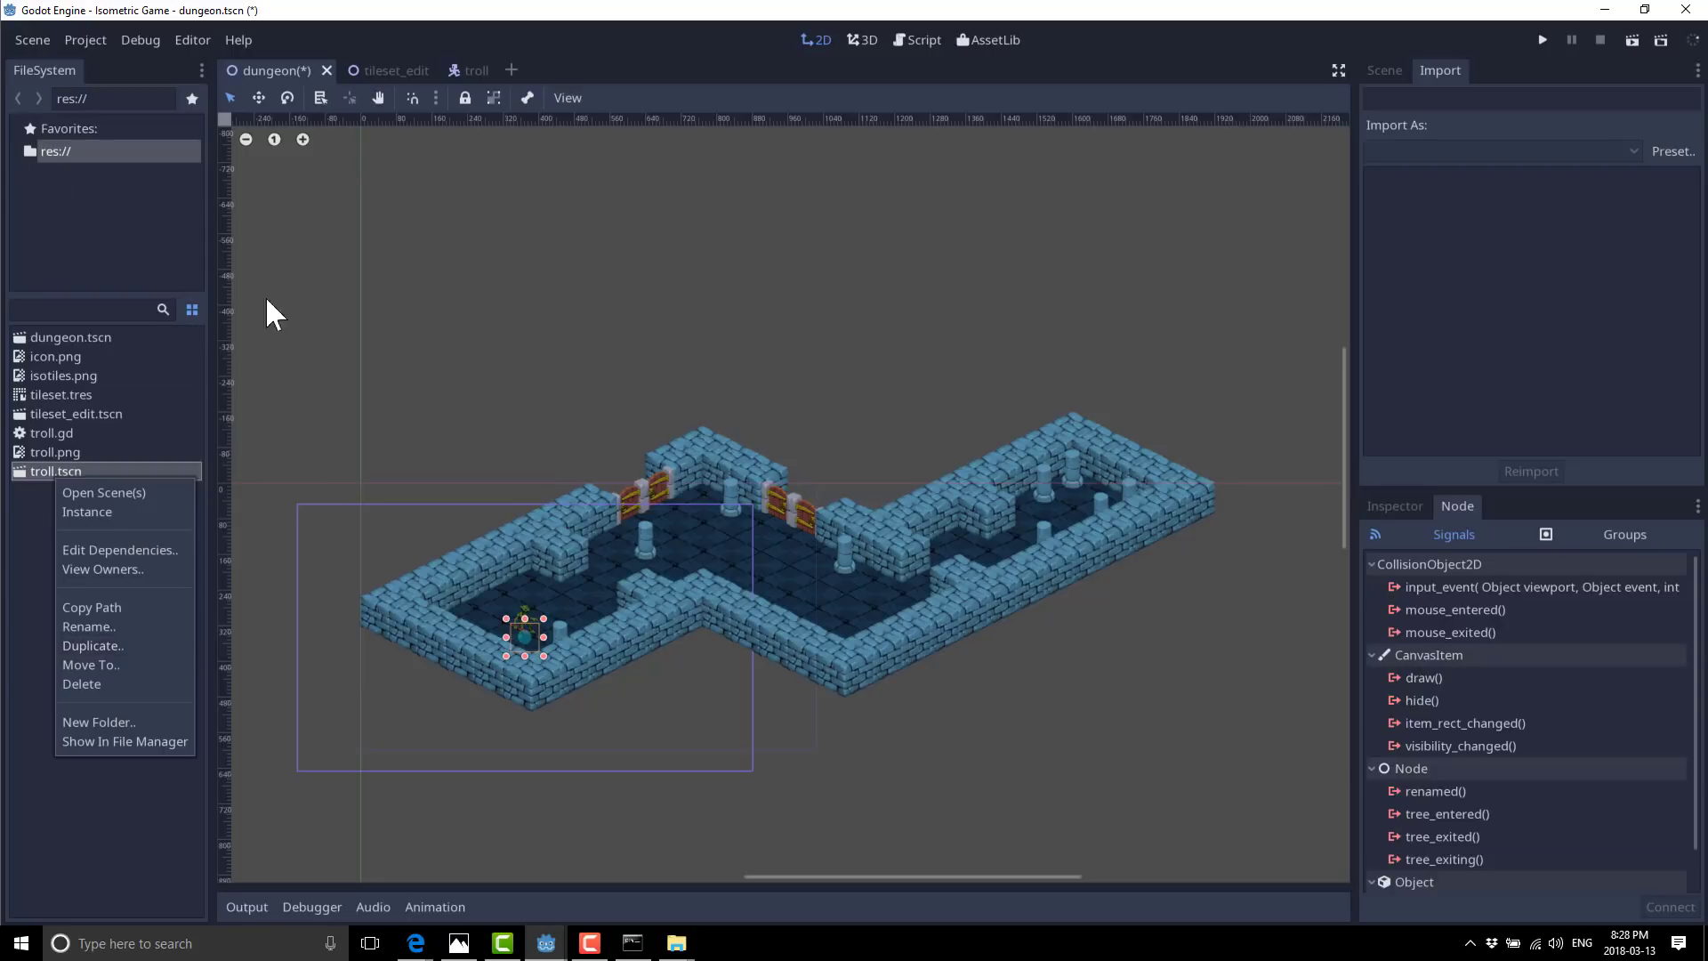
{"action": "left_click", "coordinate": [1548, 494]}
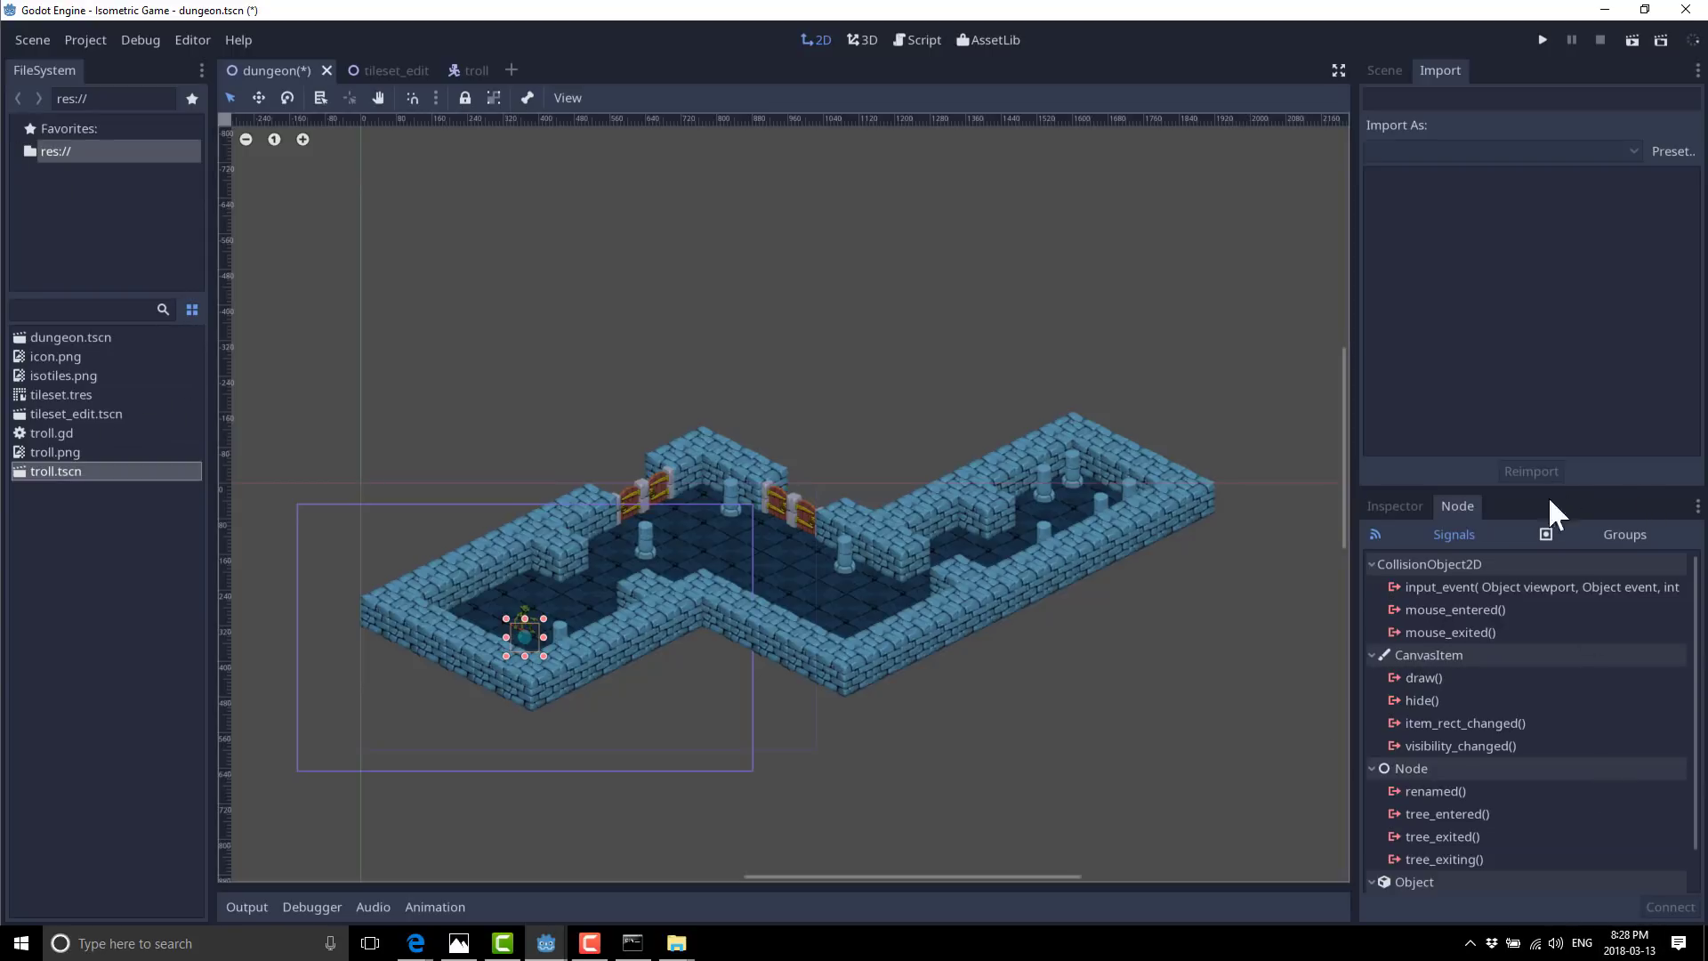
Expand the troll's Transform properties, set its rotation to about -205.7 degrees, and revisit its signals.
{"action": "left_click", "coordinate": [1397, 505]}
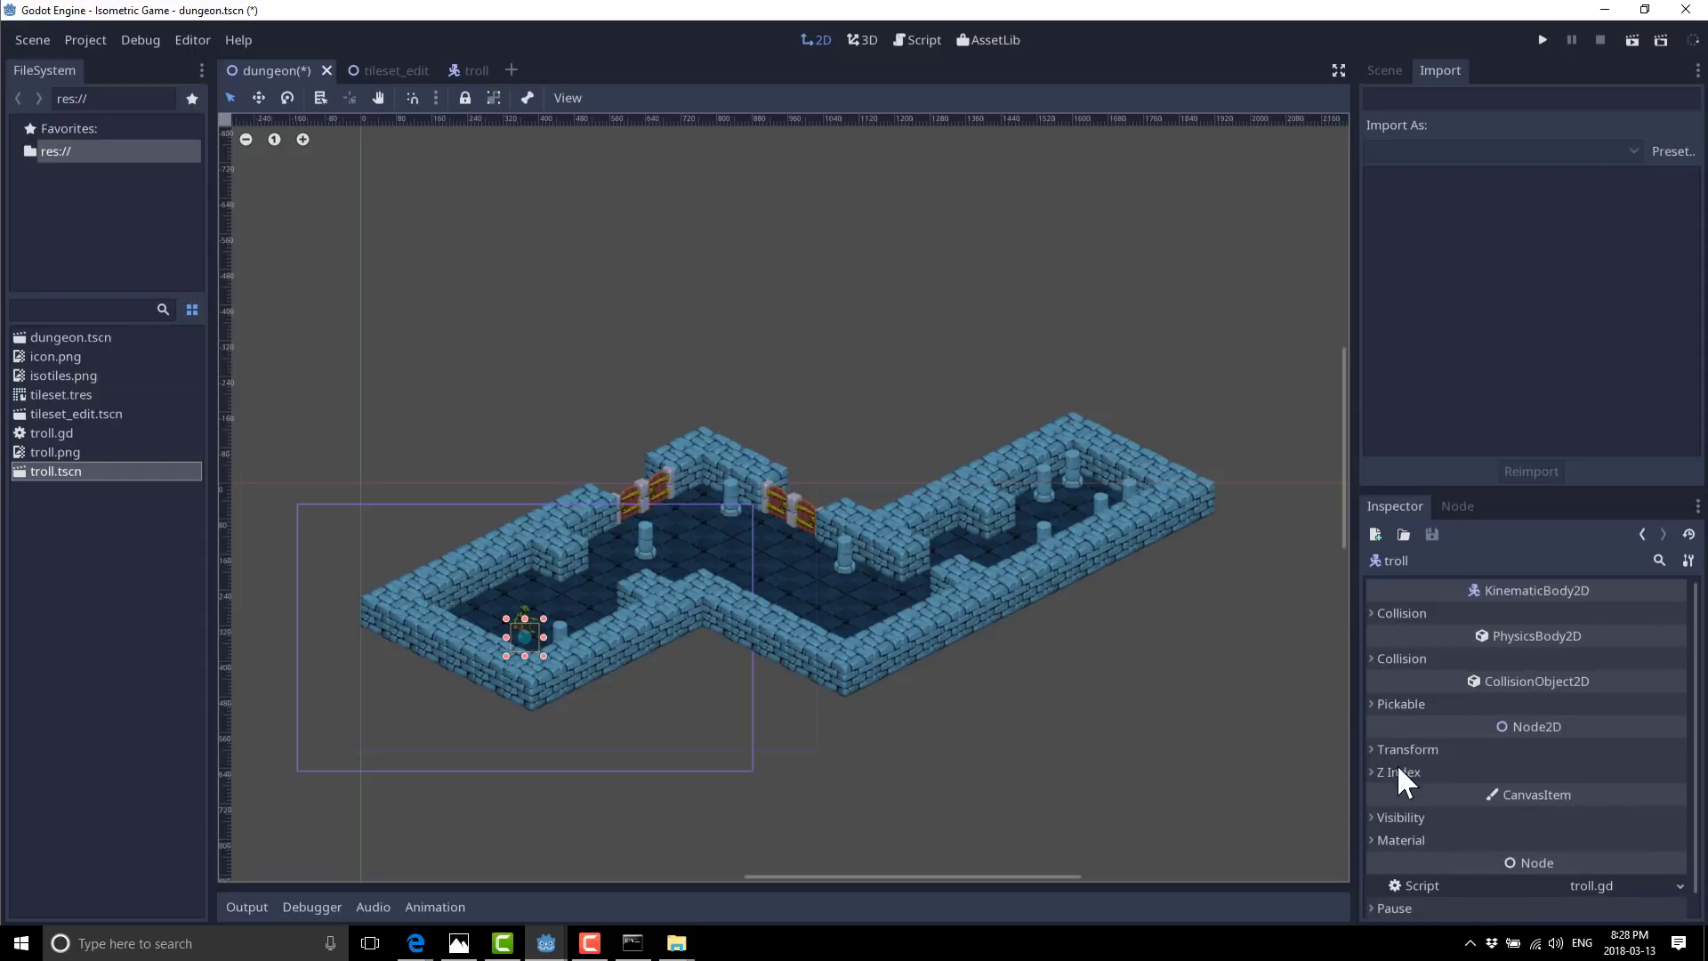
{"action": "left_click", "coordinate": [1374, 751]}
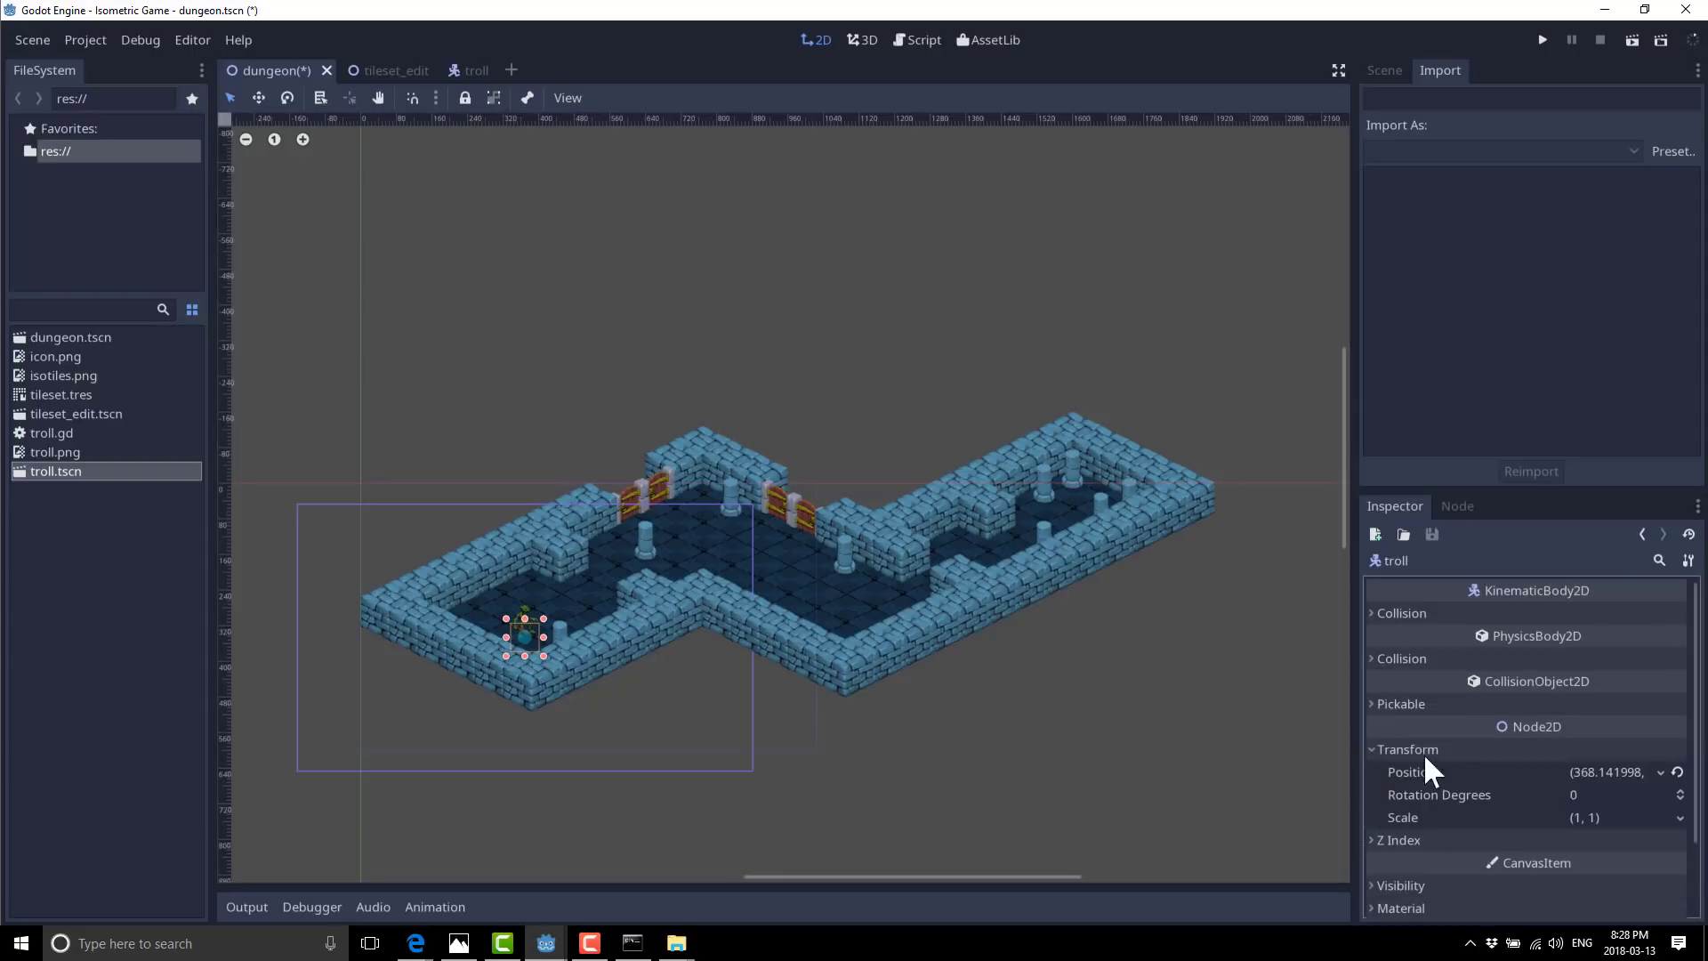
{"action": "left_click", "coordinate": [1609, 772]}
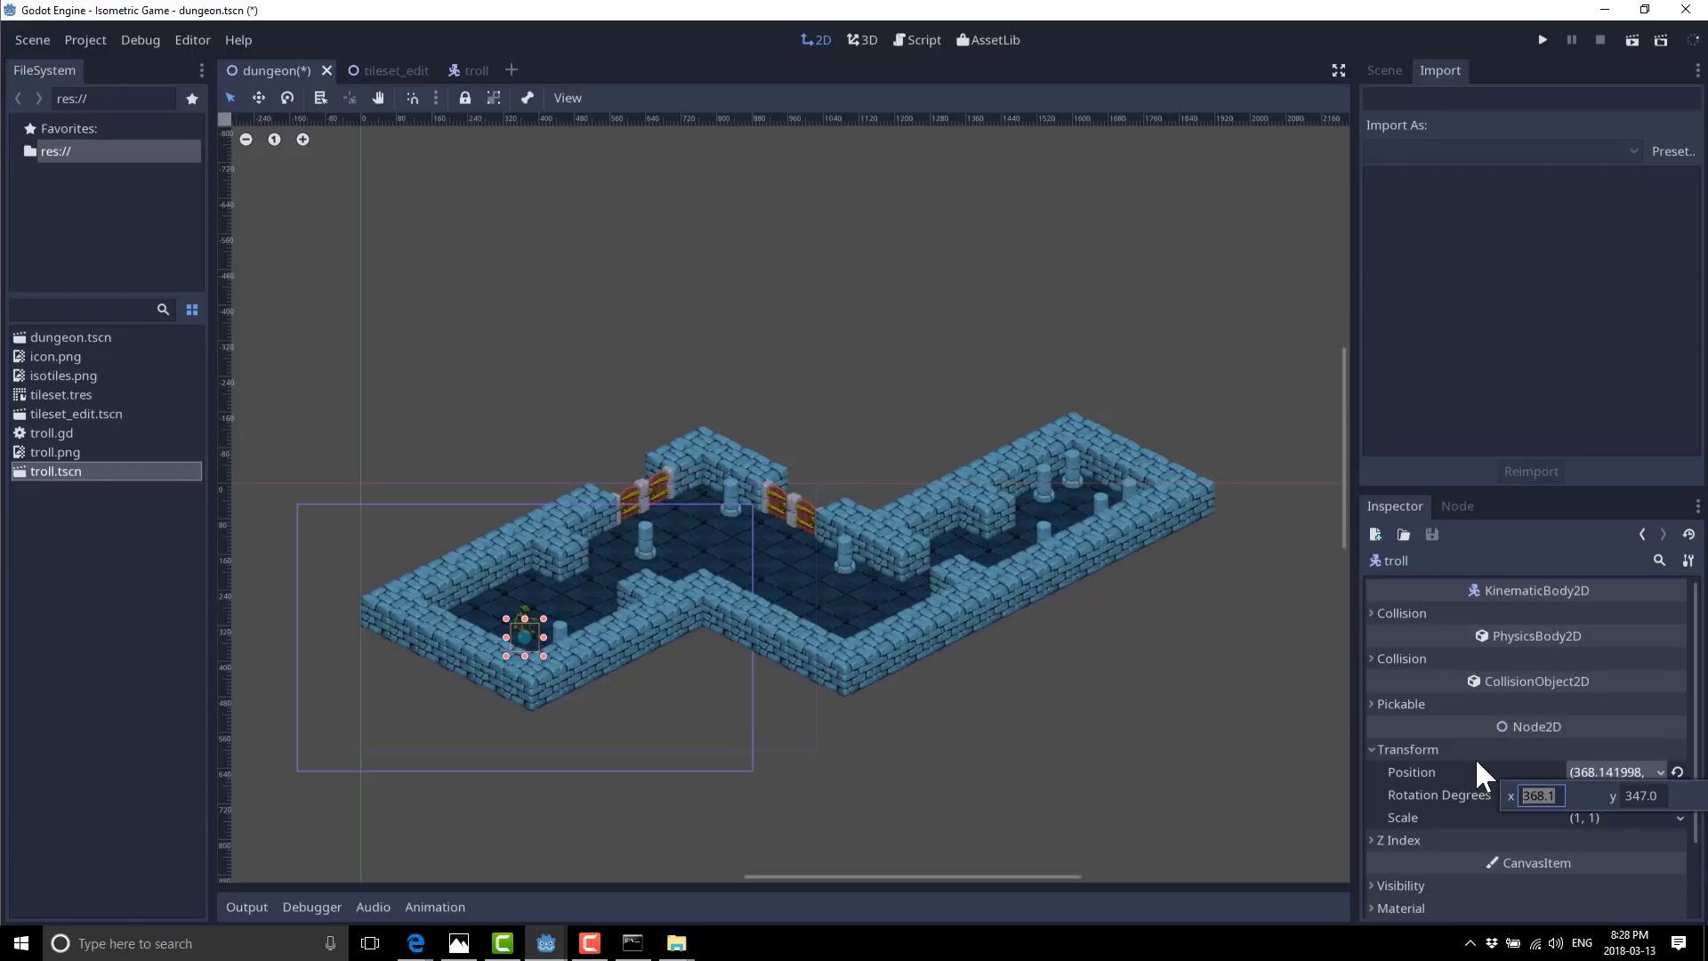
{"action": "key", "text": "Escape"}
{"action": "left_click", "coordinate": [1614, 794]}
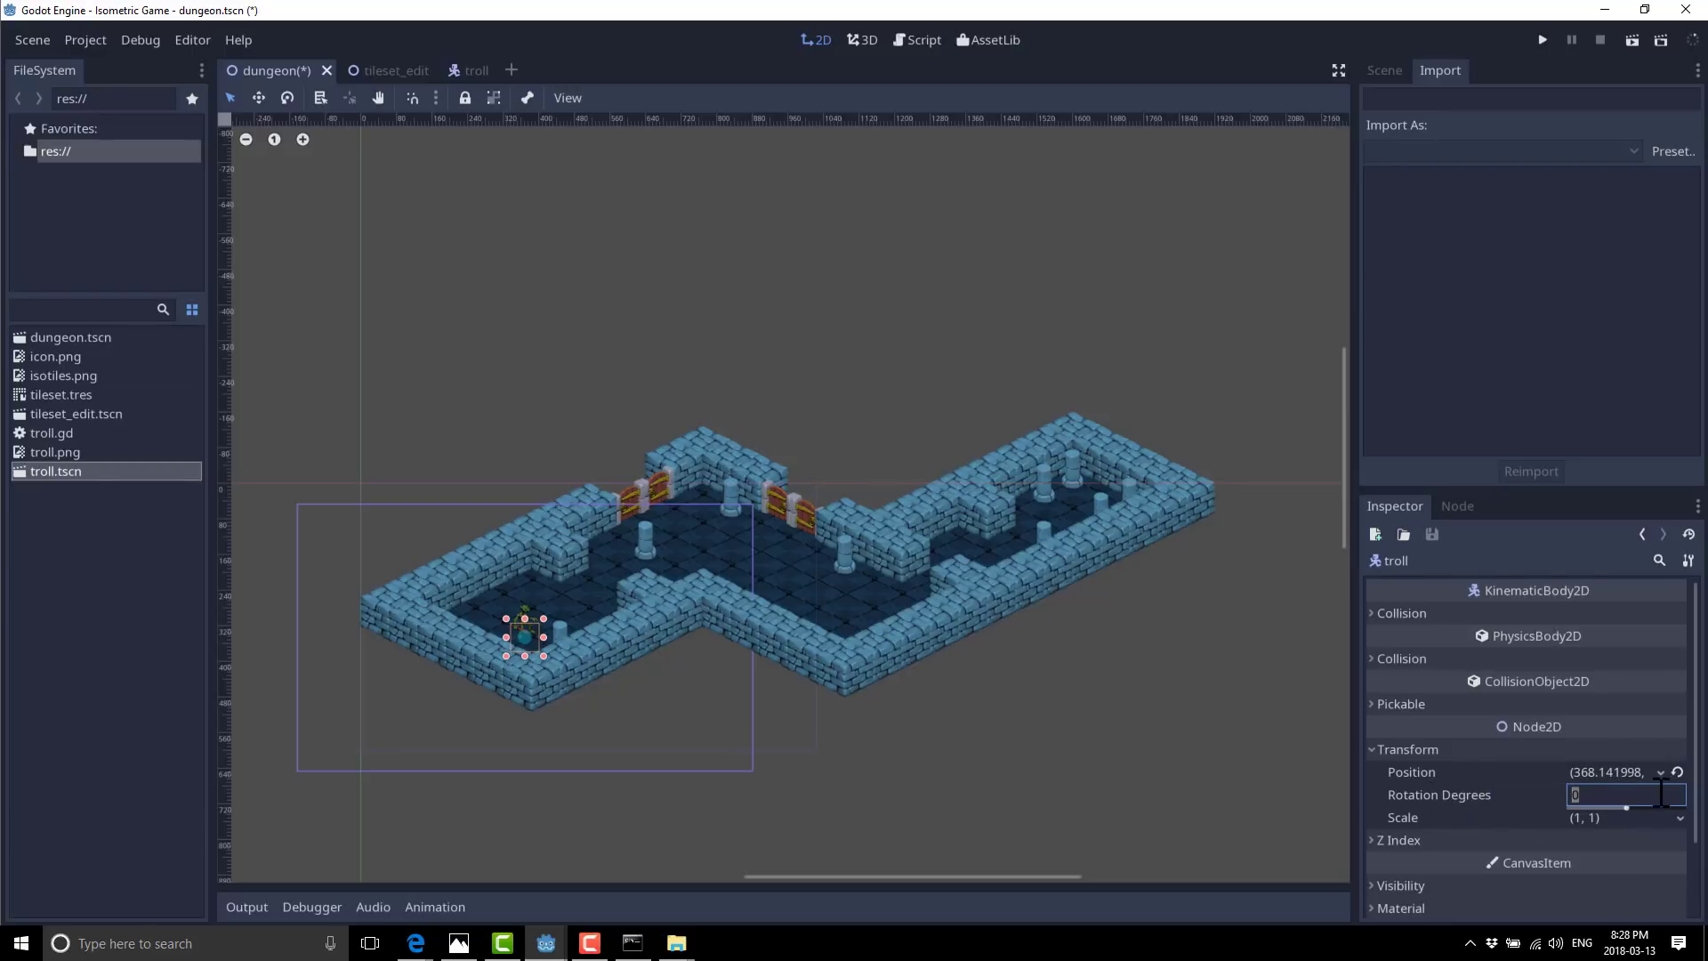
{"action": "left_click_drag", "start_coordinate": [1621, 804], "coordinate": [1616, 802]}
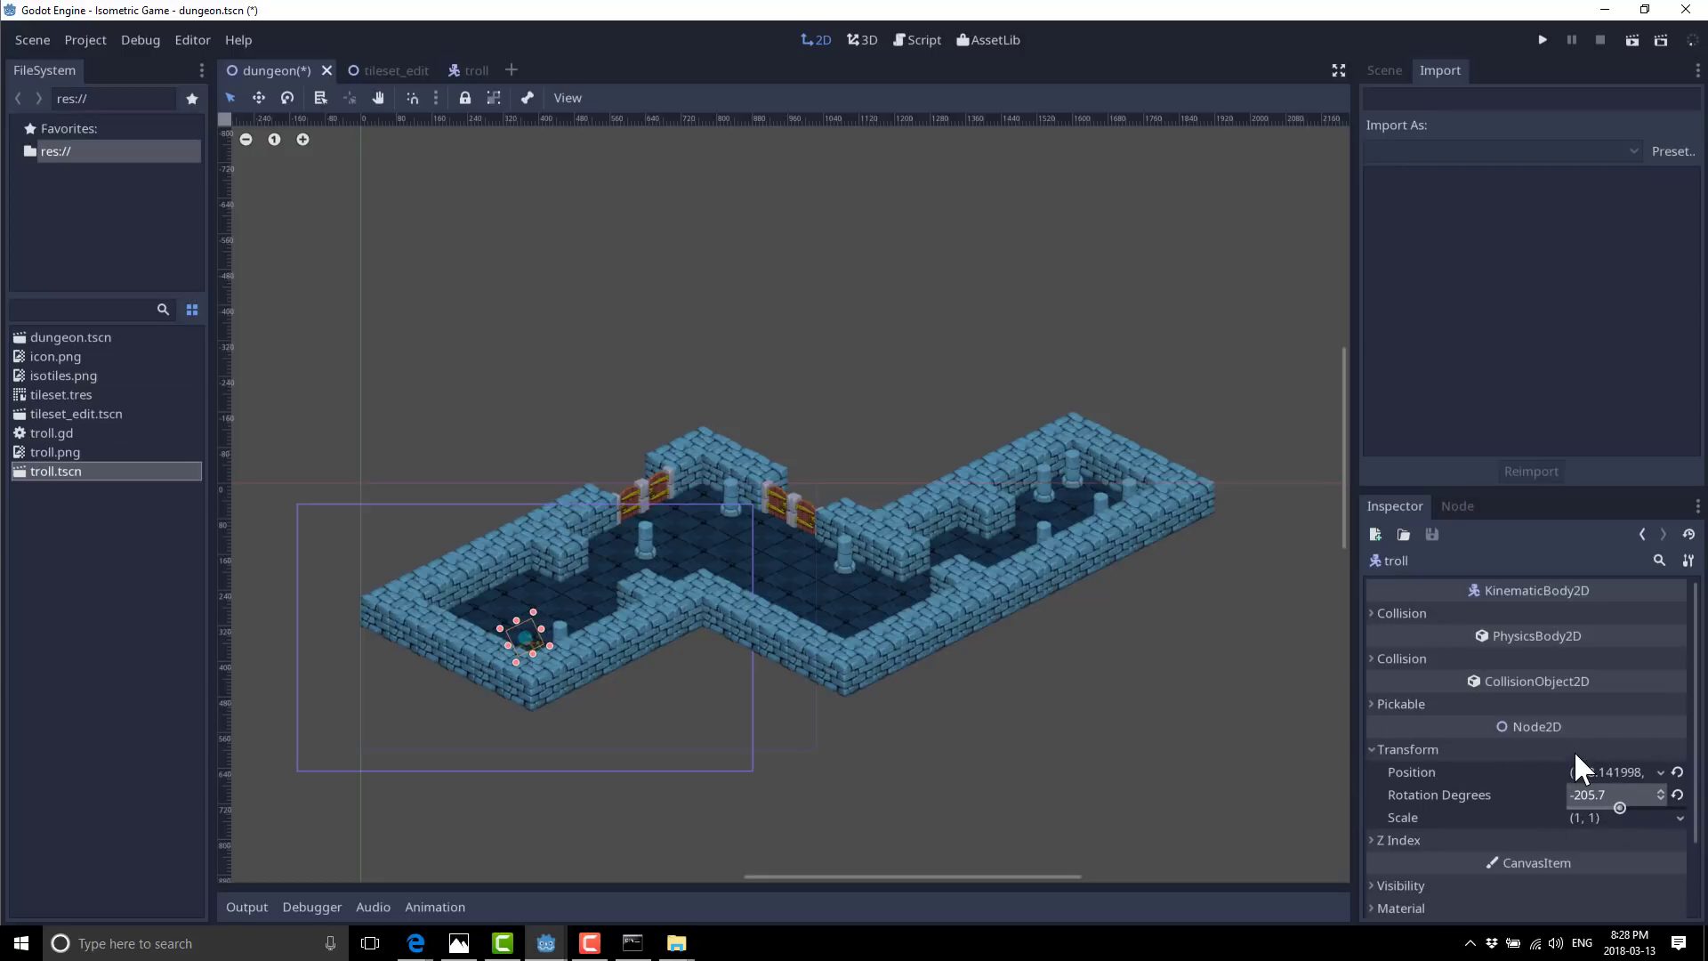
{"action": "left_click", "coordinate": [1459, 504]}
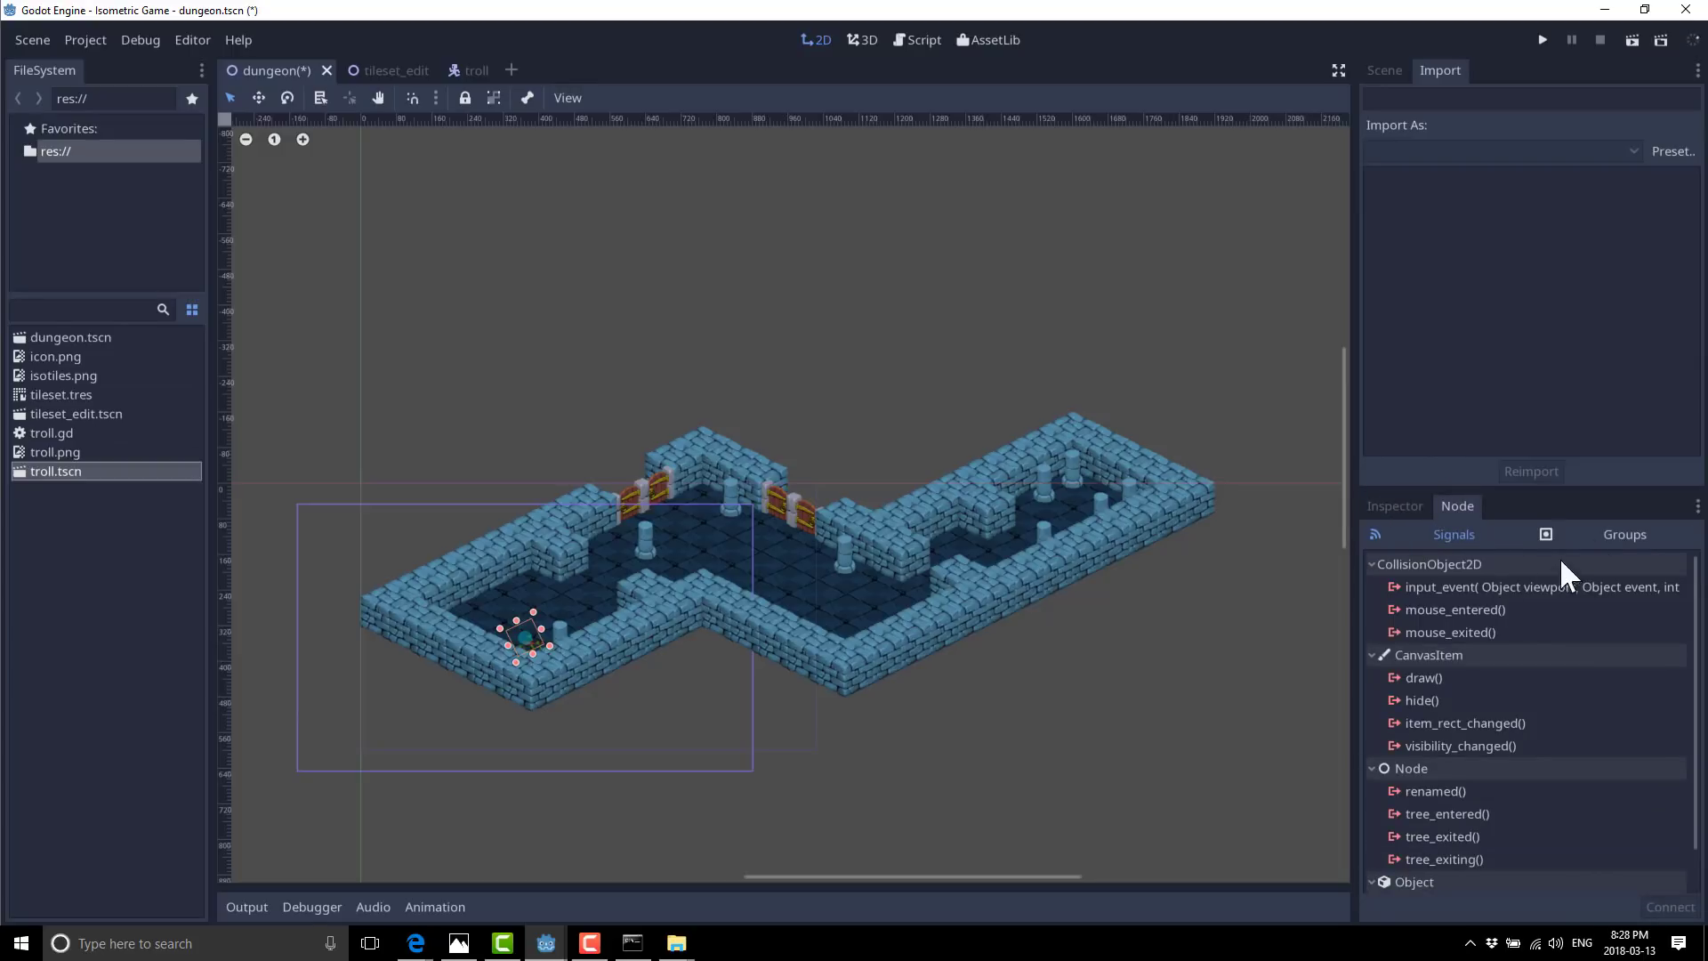
{"action": "left_click", "coordinate": [1415, 507]}
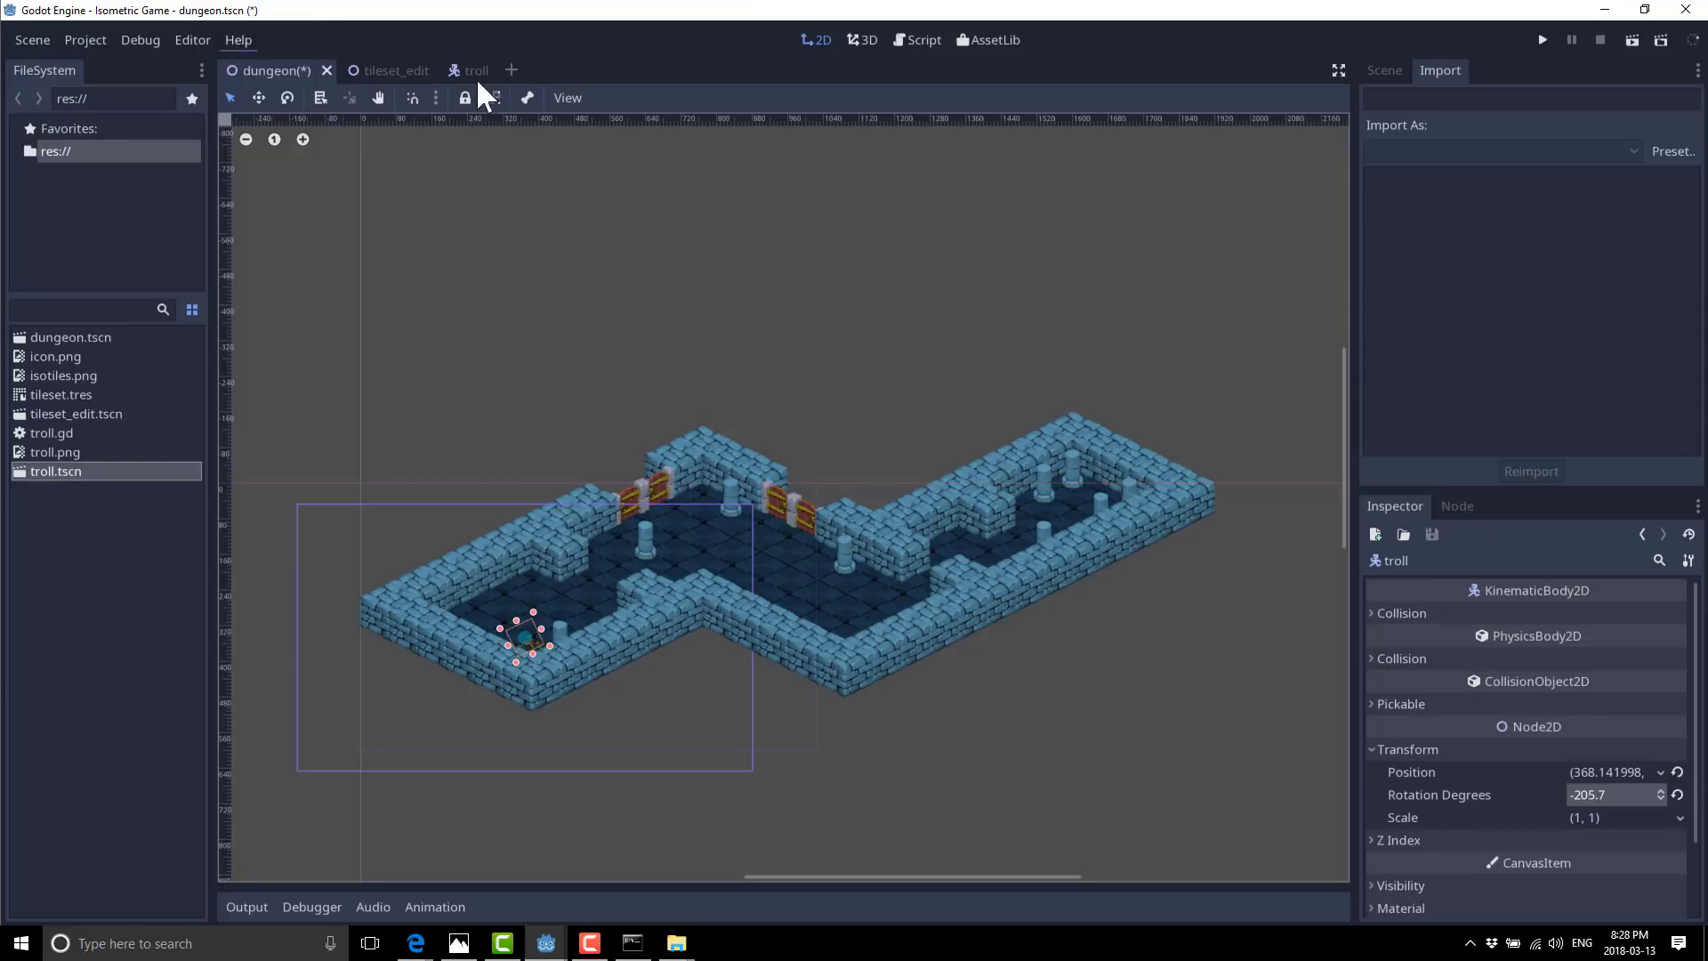
Review the available editor, debug and project commands without running any of them.
{"action": "left_click", "coordinate": [238, 41]}
{"action": "left_click", "coordinate": [187, 45]}
{"action": "left_click", "coordinate": [192, 41]}
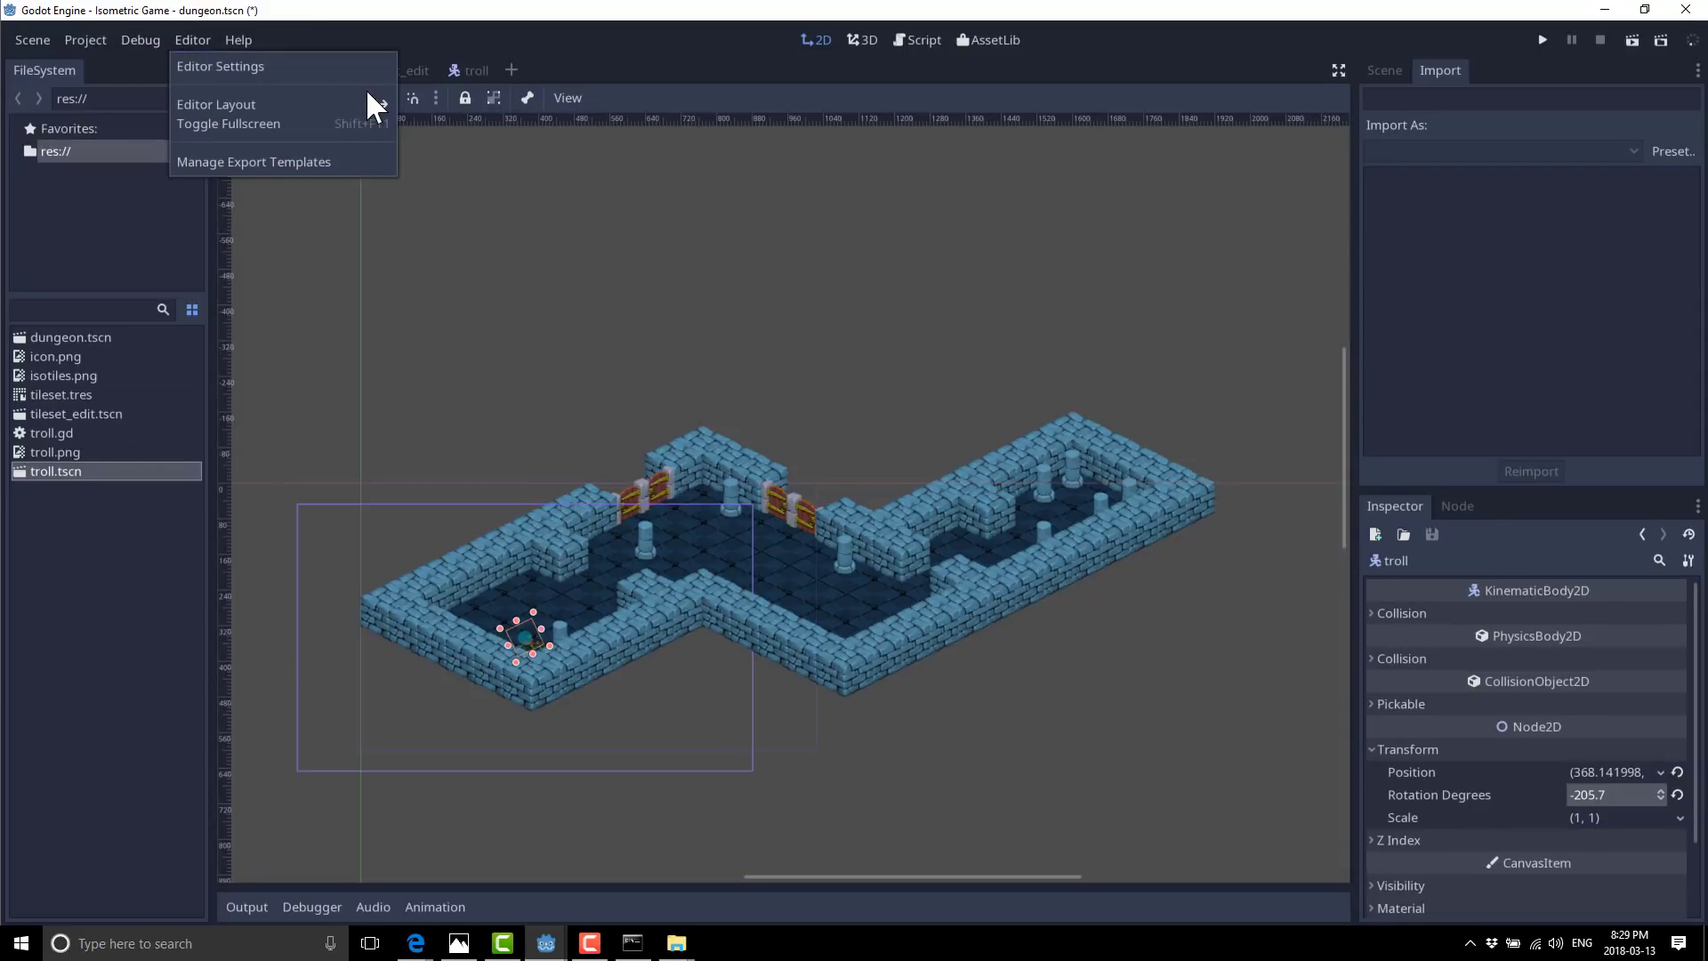
{"action": "left_click", "coordinate": [145, 41]}
{"action": "left_click", "coordinate": [143, 41]}
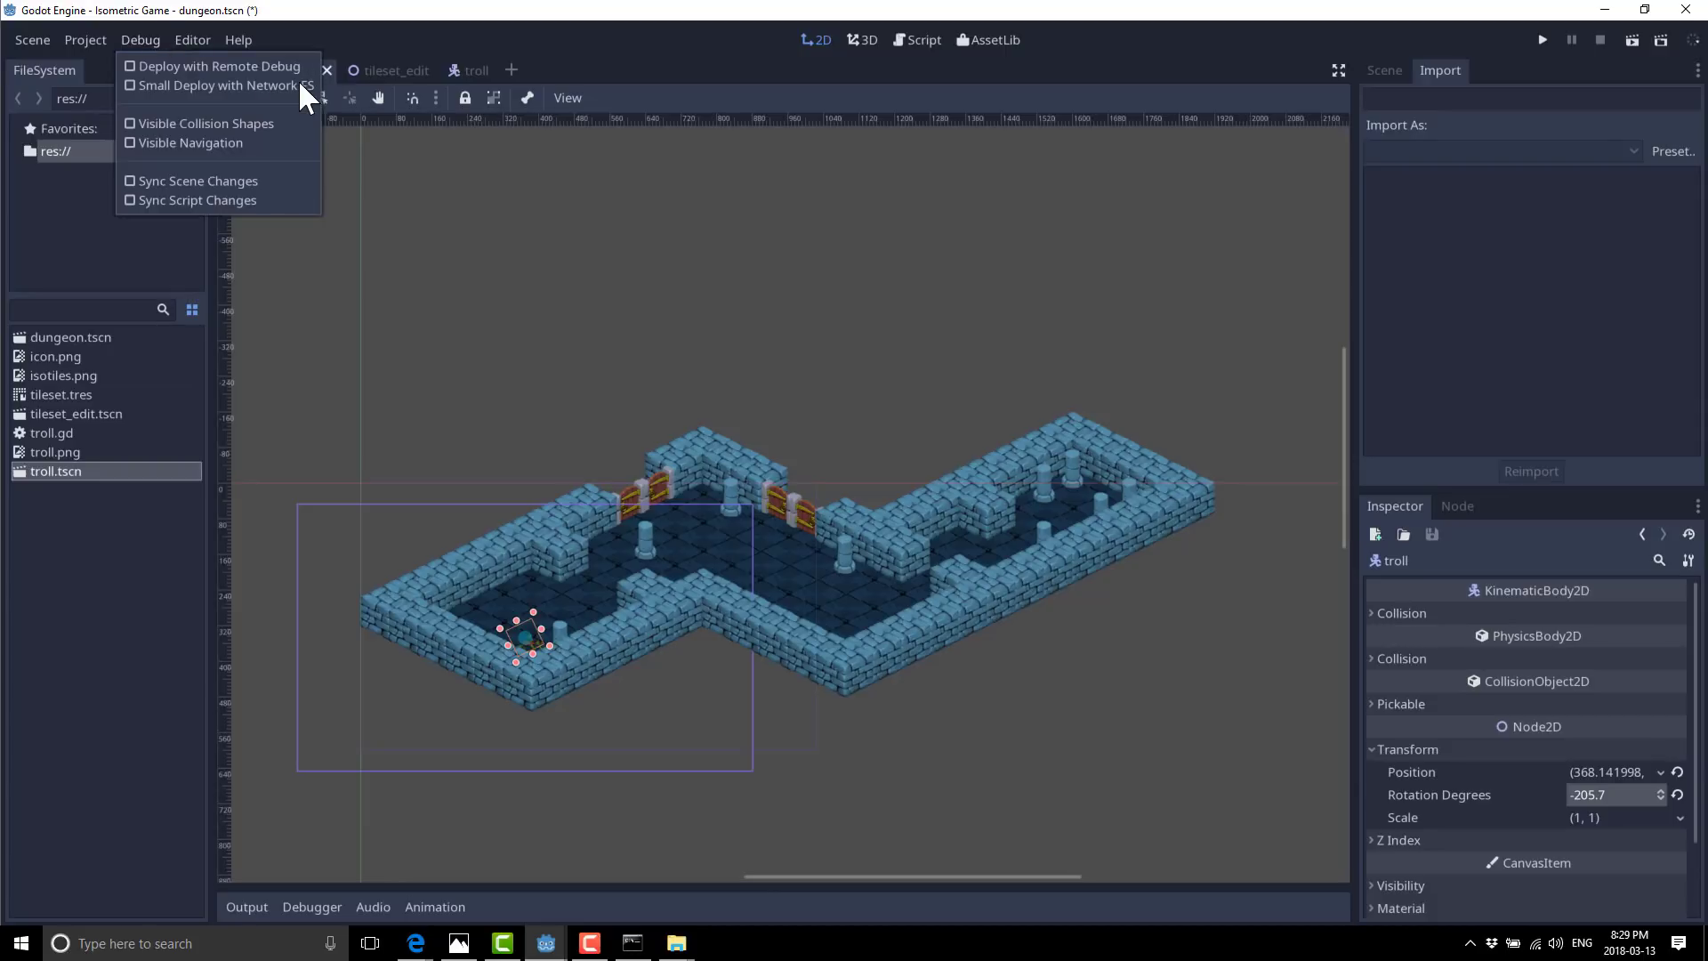
{"action": "left_click", "coordinate": [93, 40]}
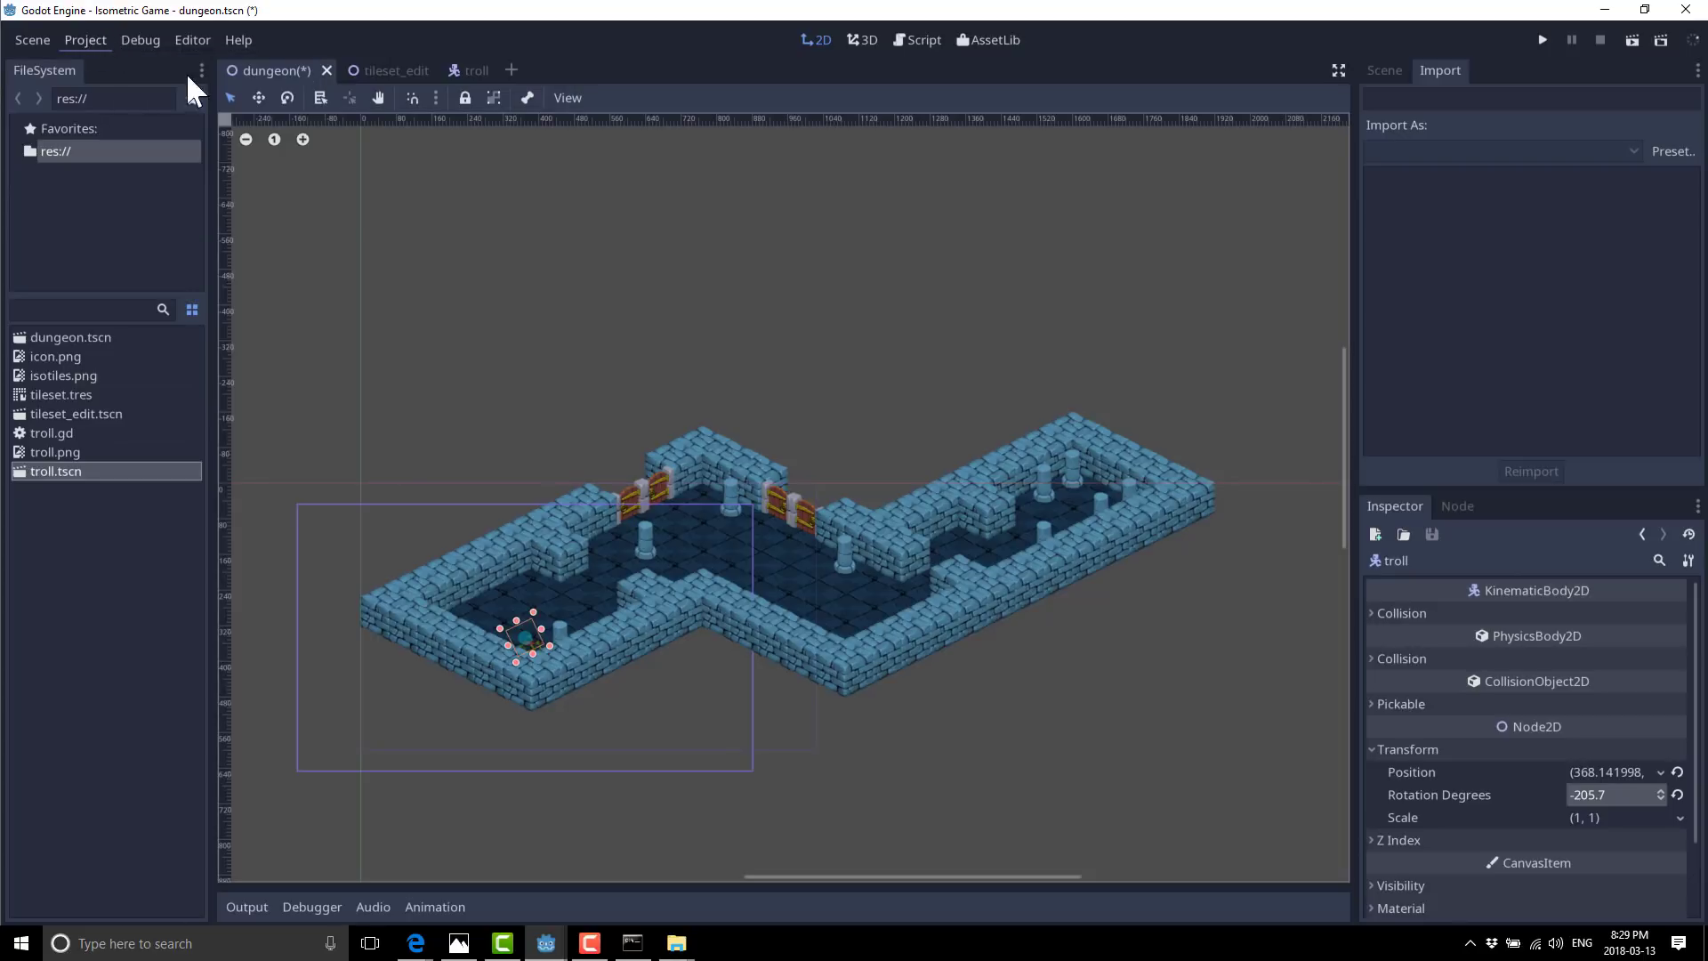
{"action": "left_click", "coordinate": [86, 40]}
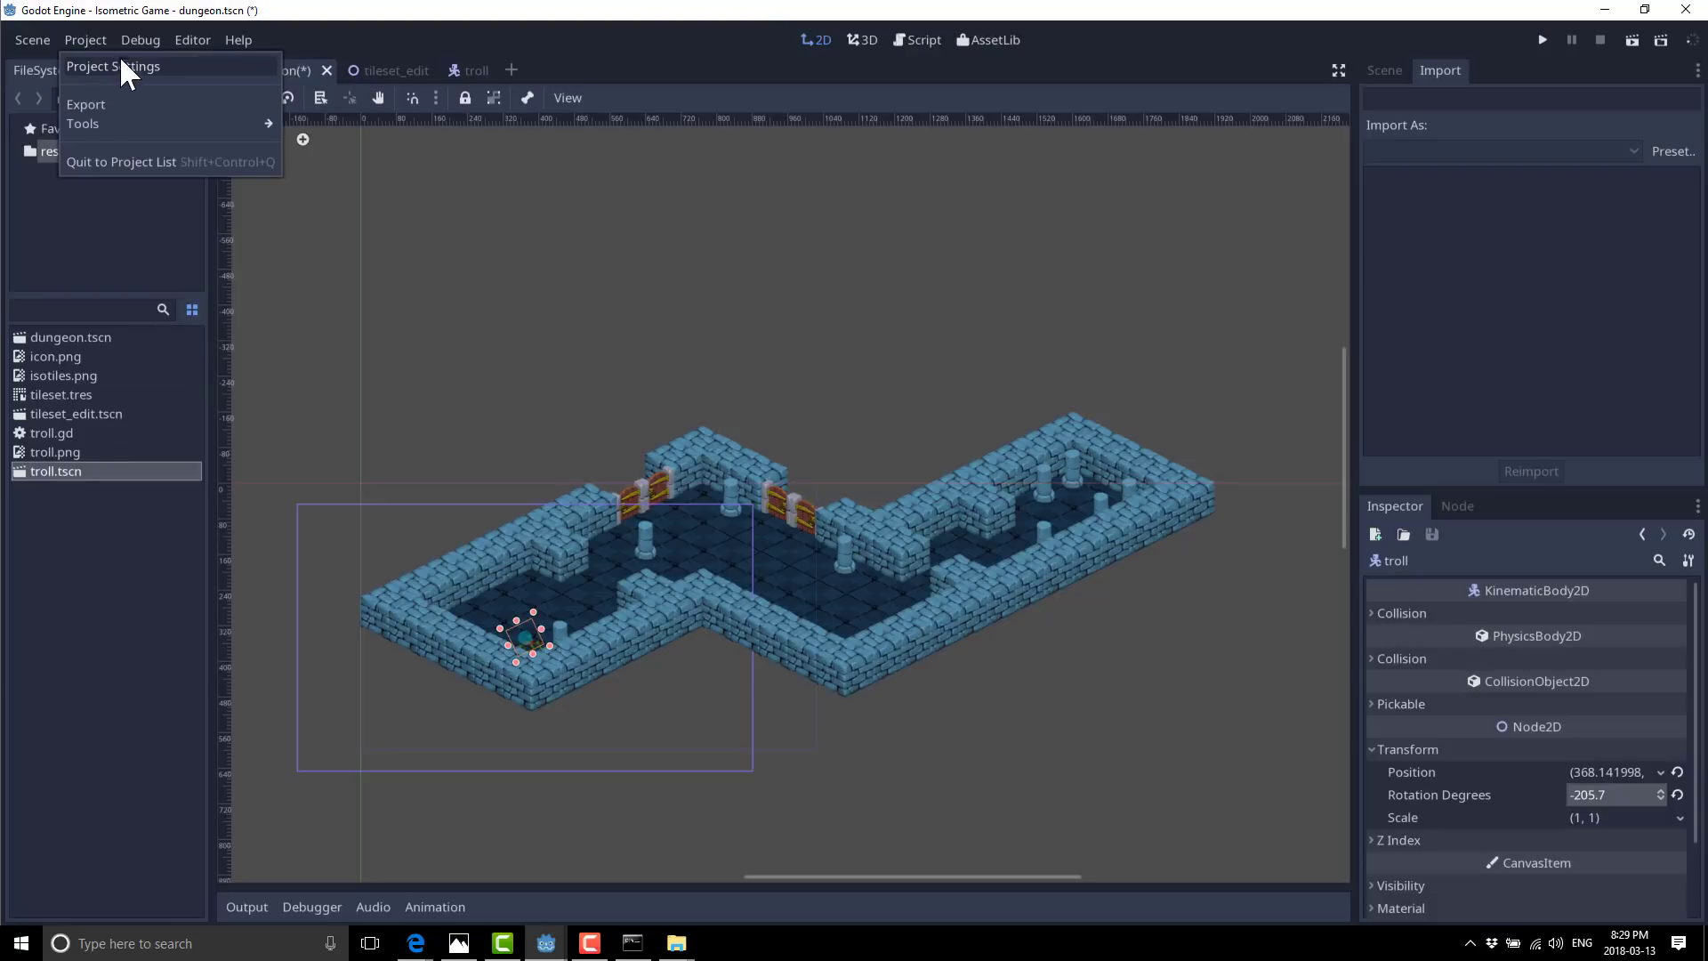
{"action": "left_click", "coordinate": [270, 83]}
Open the Editor Settings and look through all the general categories, from Interface to Debugger.
{"action": "left_click", "coordinate": [202, 38]}
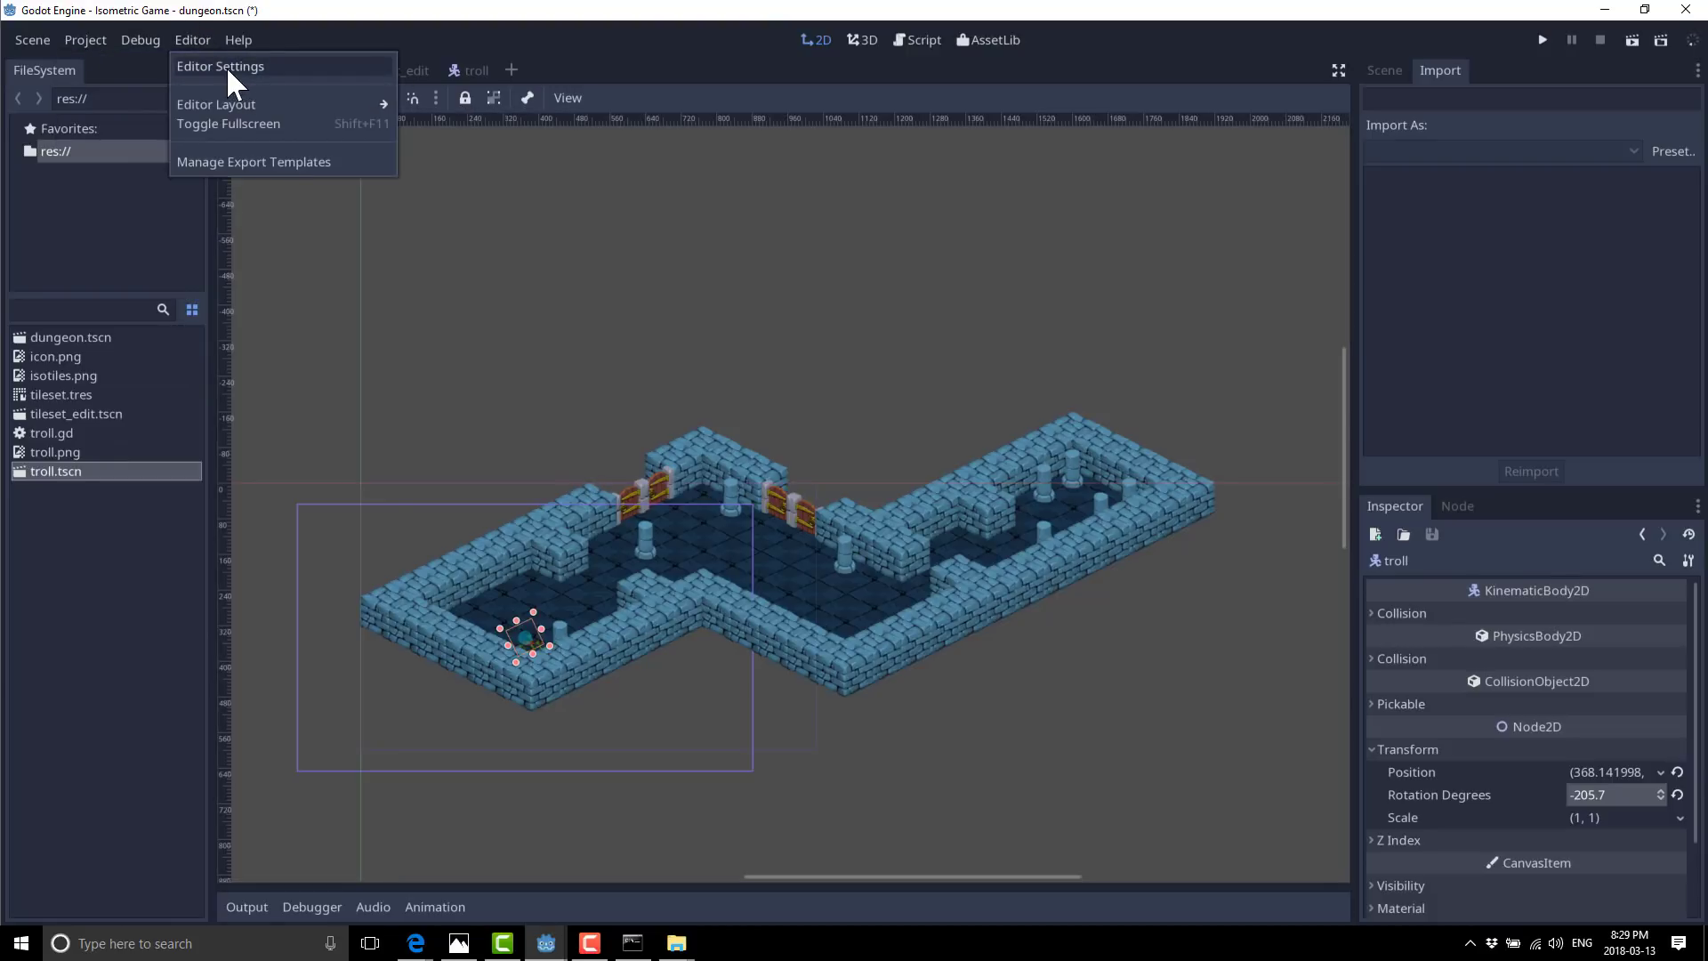
{"action": "left_click", "coordinate": [226, 66]}
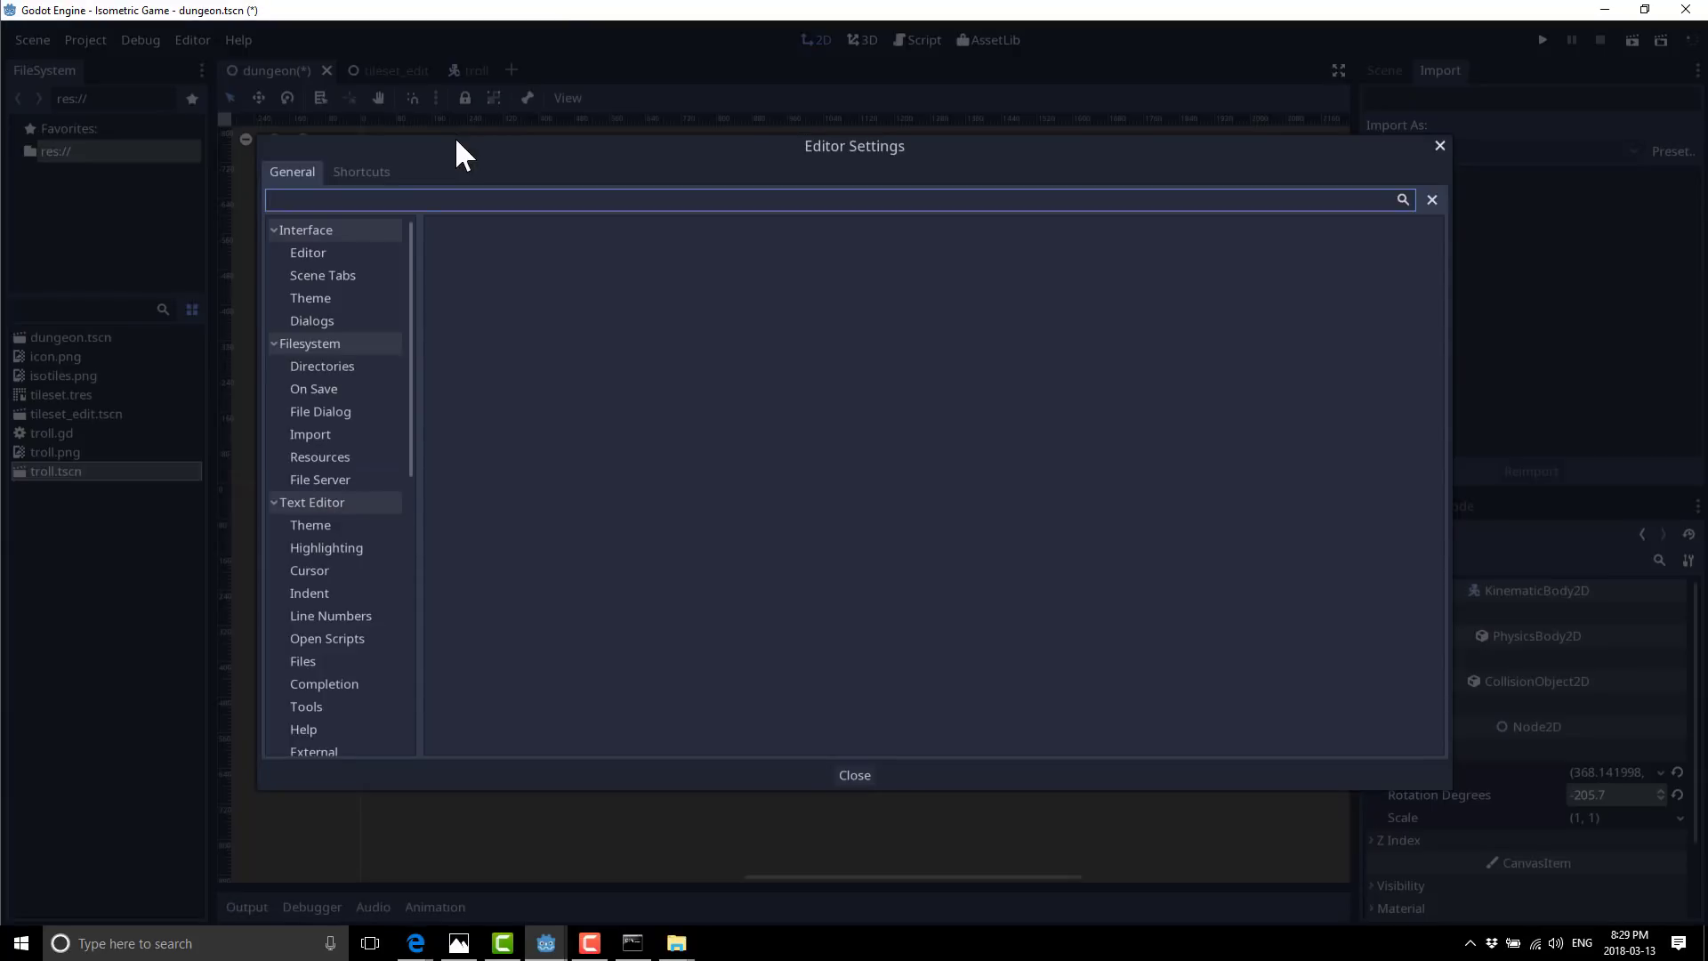
{"action": "scroll", "coordinate": [366, 482], "scroll_direction": "down", "scroll_amount": 5}
{"action": "scroll", "coordinate": [369, 487], "scroll_direction": "down", "scroll_amount": 3}
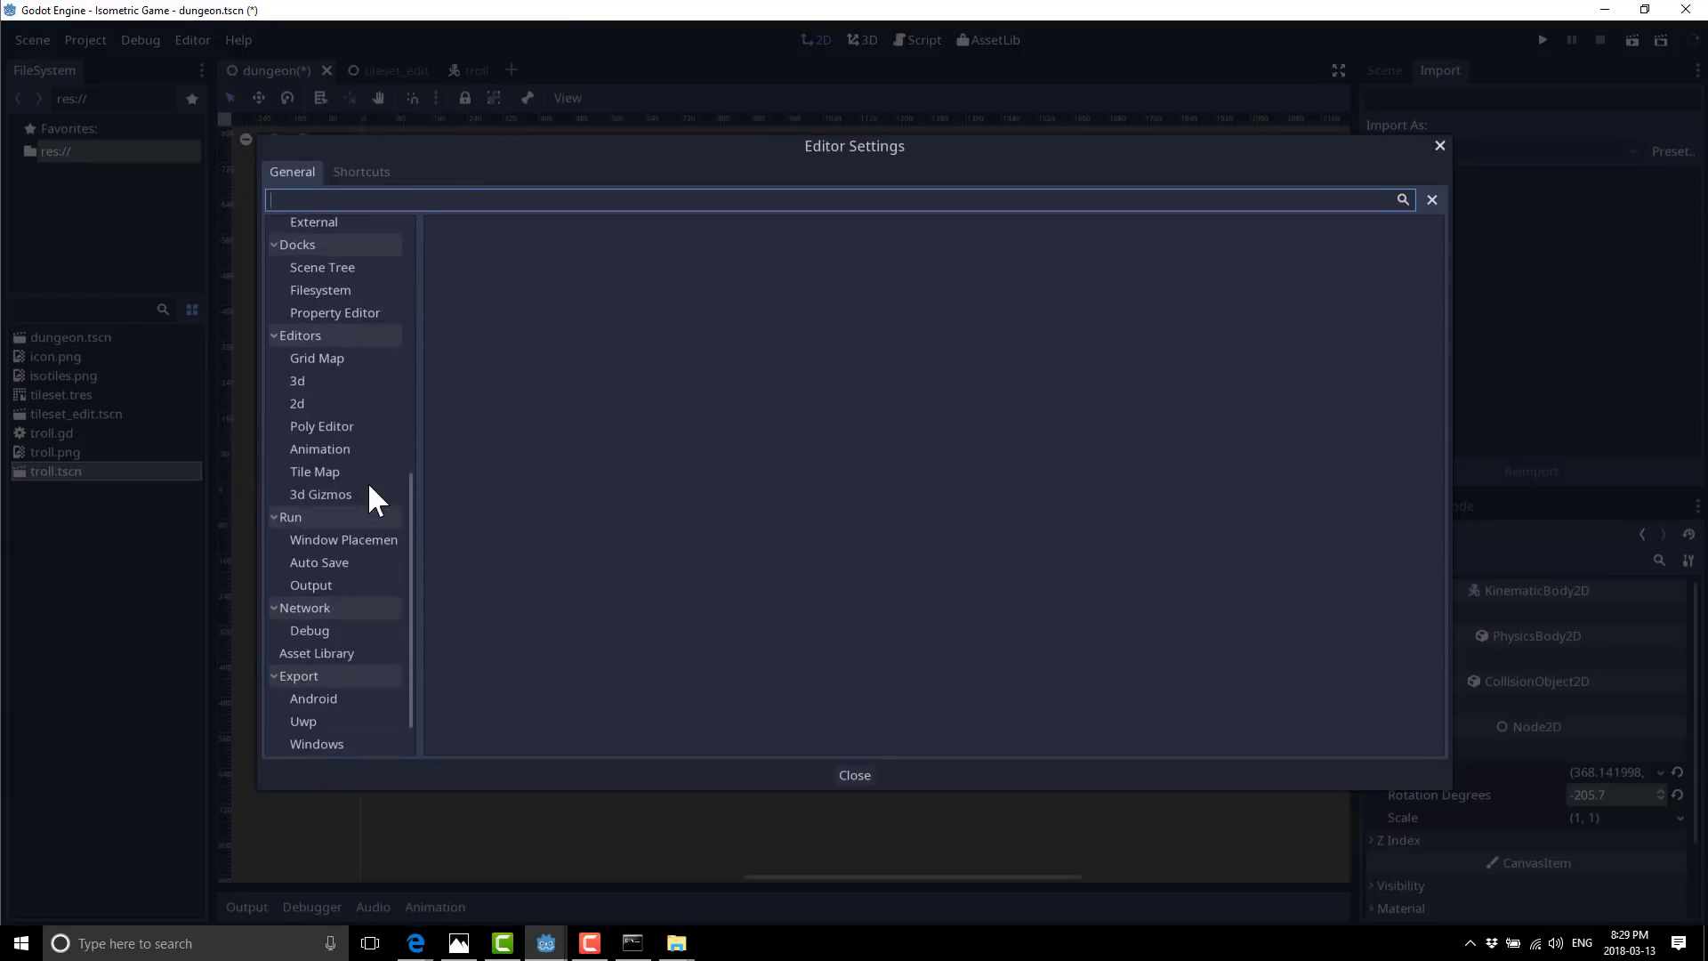
{"action": "scroll", "coordinate": [369, 487], "scroll_direction": "up", "scroll_amount": 7}
{"action": "scroll", "coordinate": [369, 500], "scroll_direction": "up", "scroll_amount": 1}
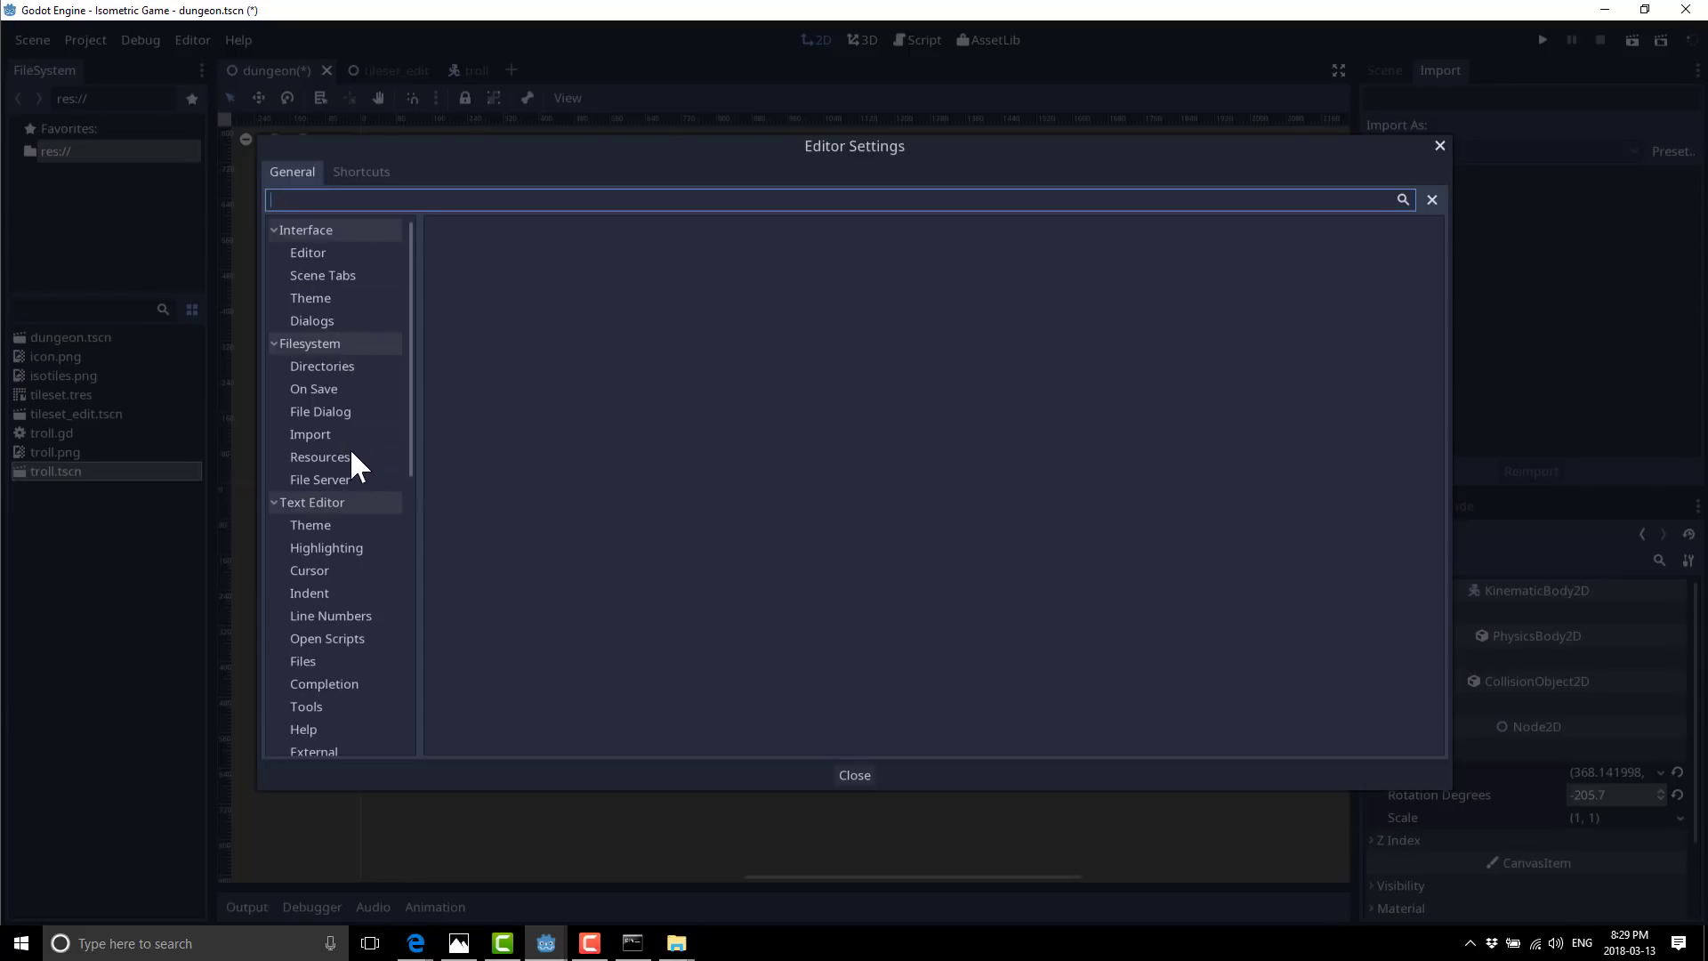
{"action": "scroll", "coordinate": [363, 534], "scroll_direction": "down", "scroll_amount": 2}
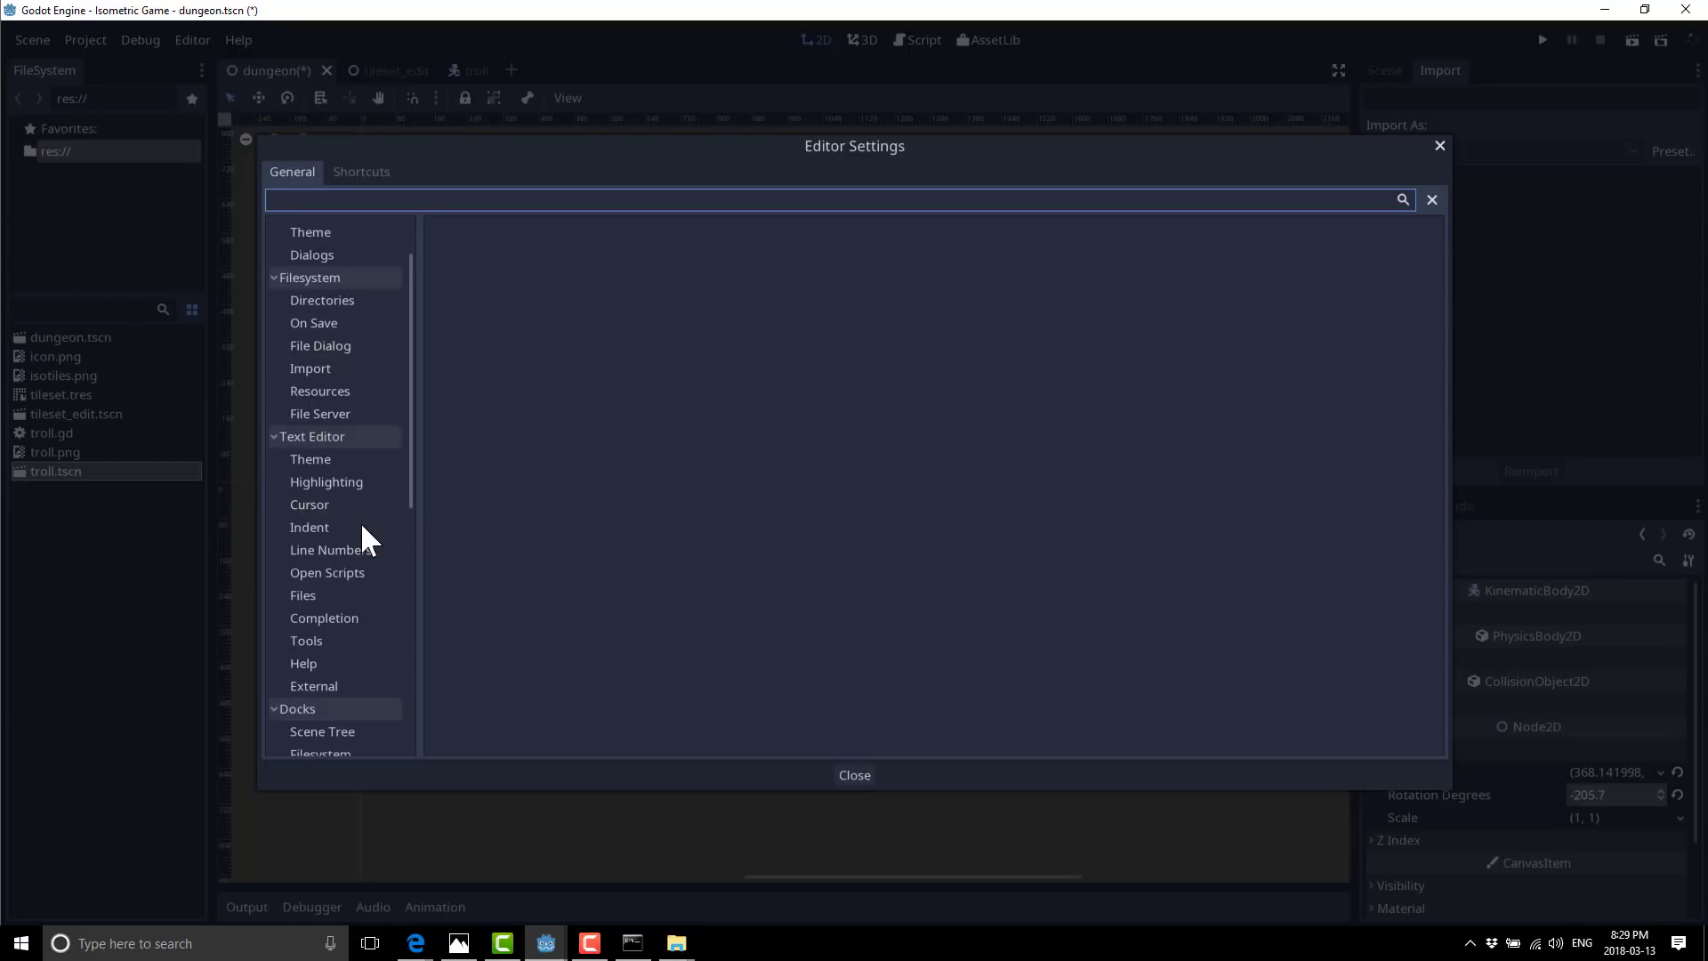
{"action": "scroll", "coordinate": [362, 534], "scroll_direction": "down", "scroll_amount": 2}
{"action": "scroll", "coordinate": [362, 527], "scroll_direction": "down", "scroll_amount": 9}
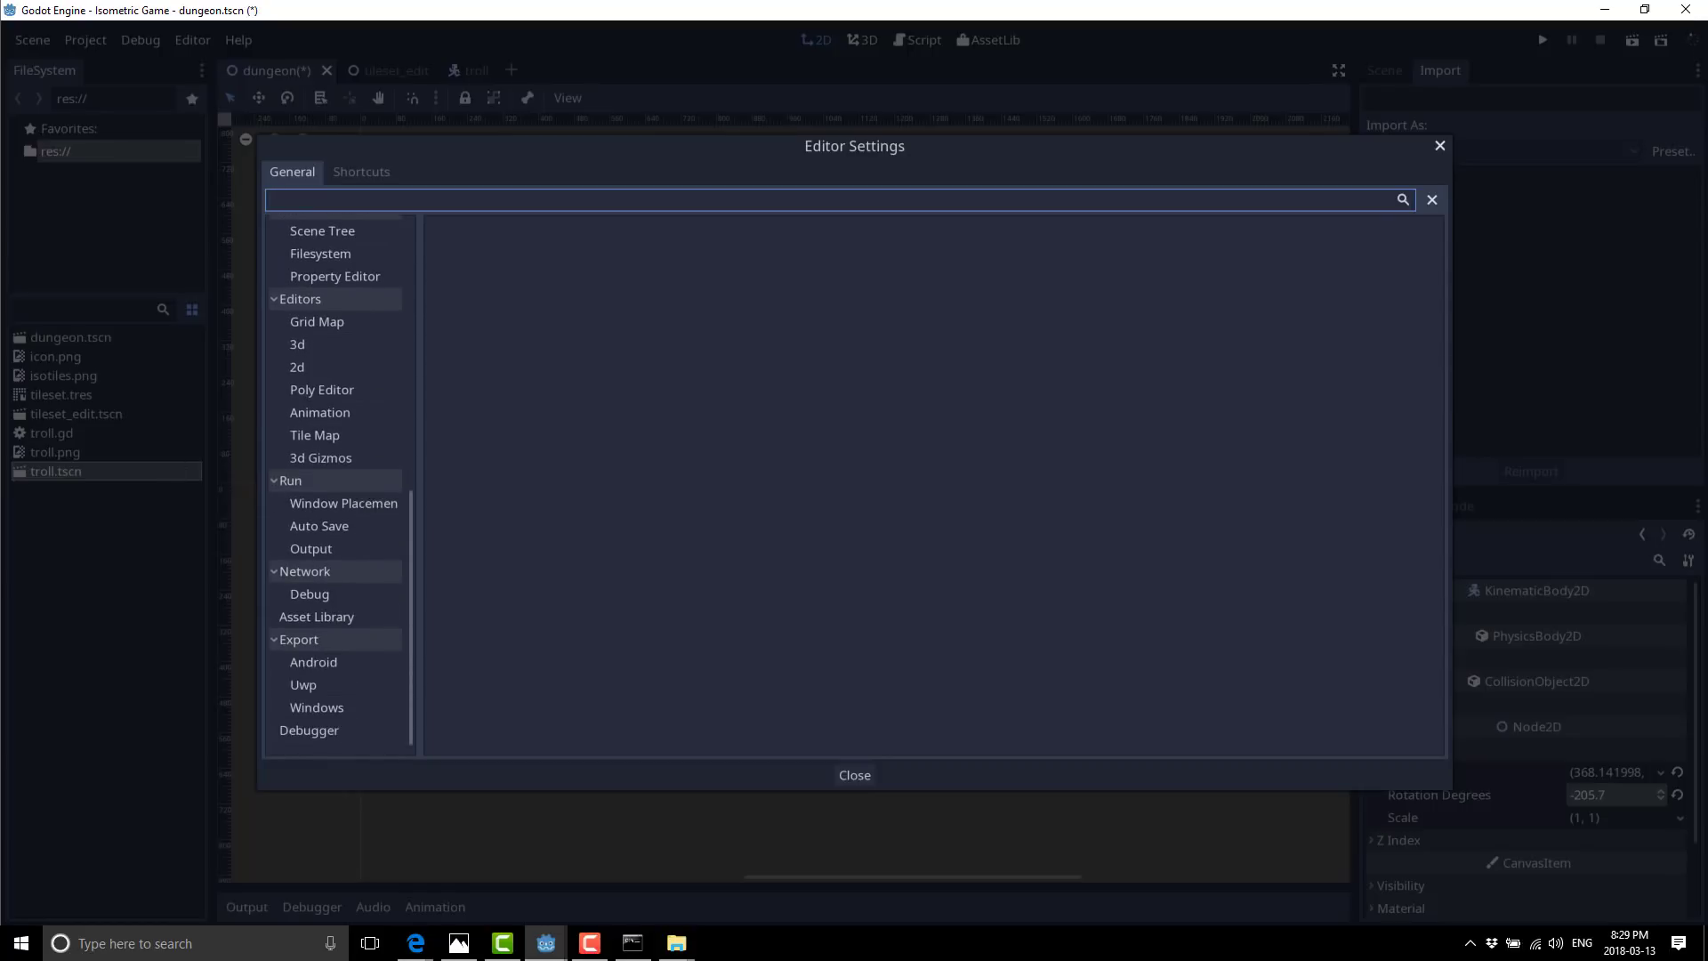
{"action": "scroll", "coordinate": [362, 527], "scroll_direction": "up", "scroll_amount": 12}
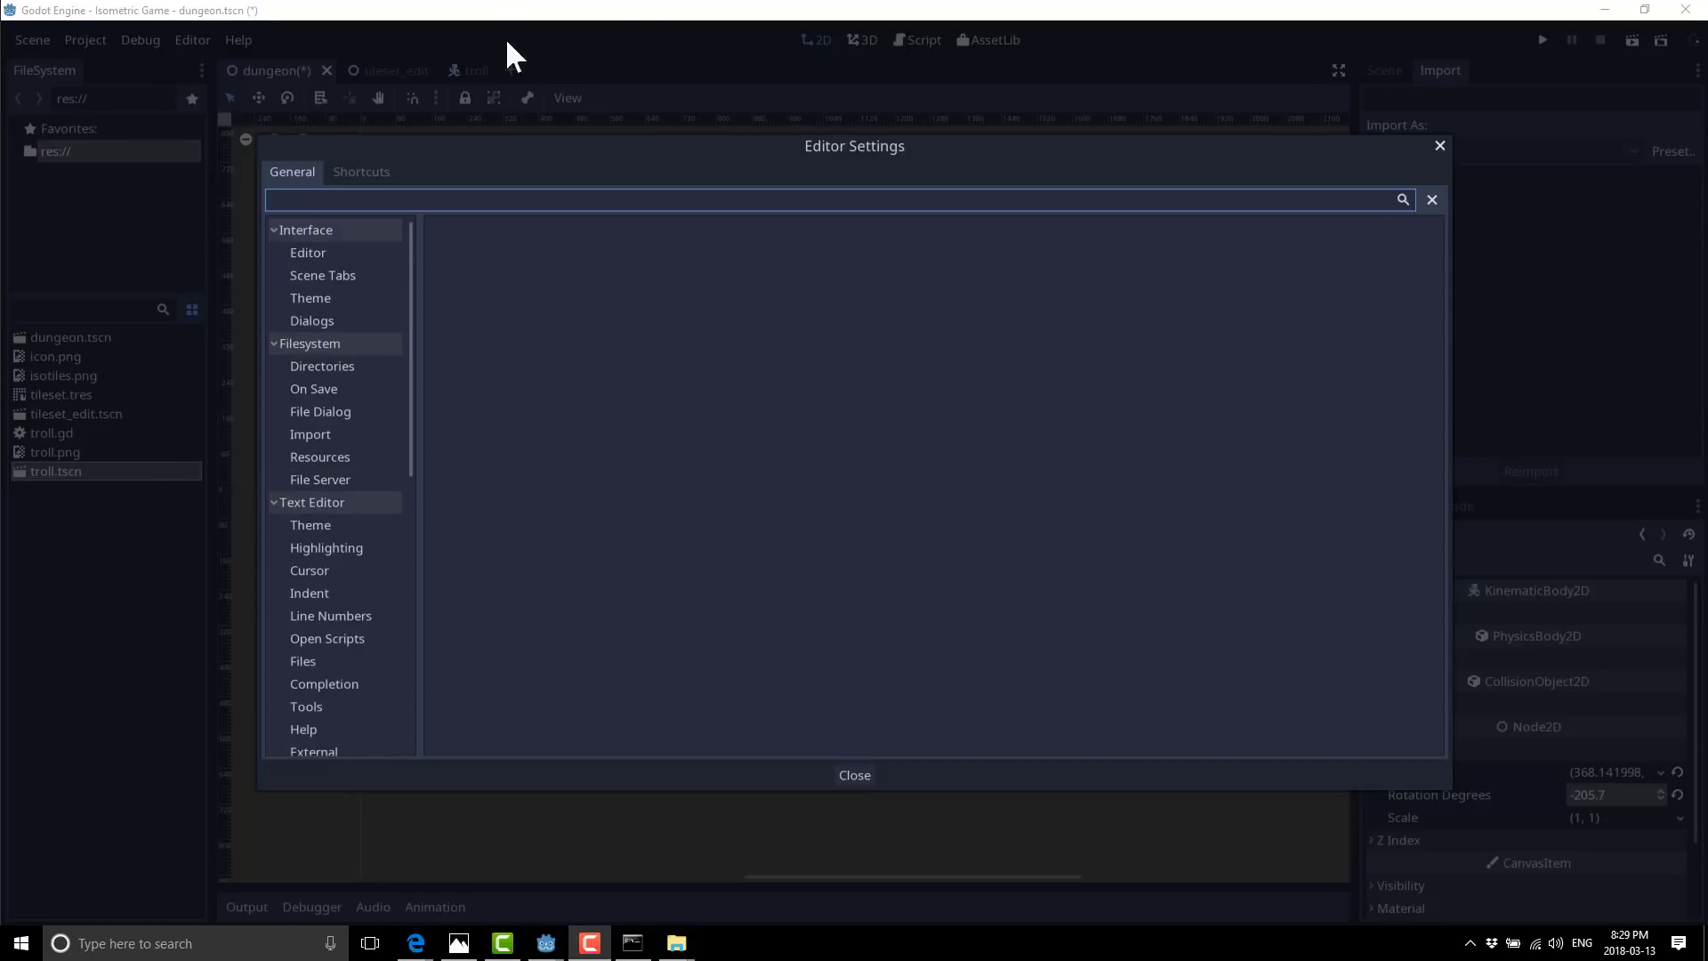
Browse the editor's shortcut bindings and reassign F12 to the debugger's Continue command.
{"action": "left_click", "coordinate": [365, 171]}
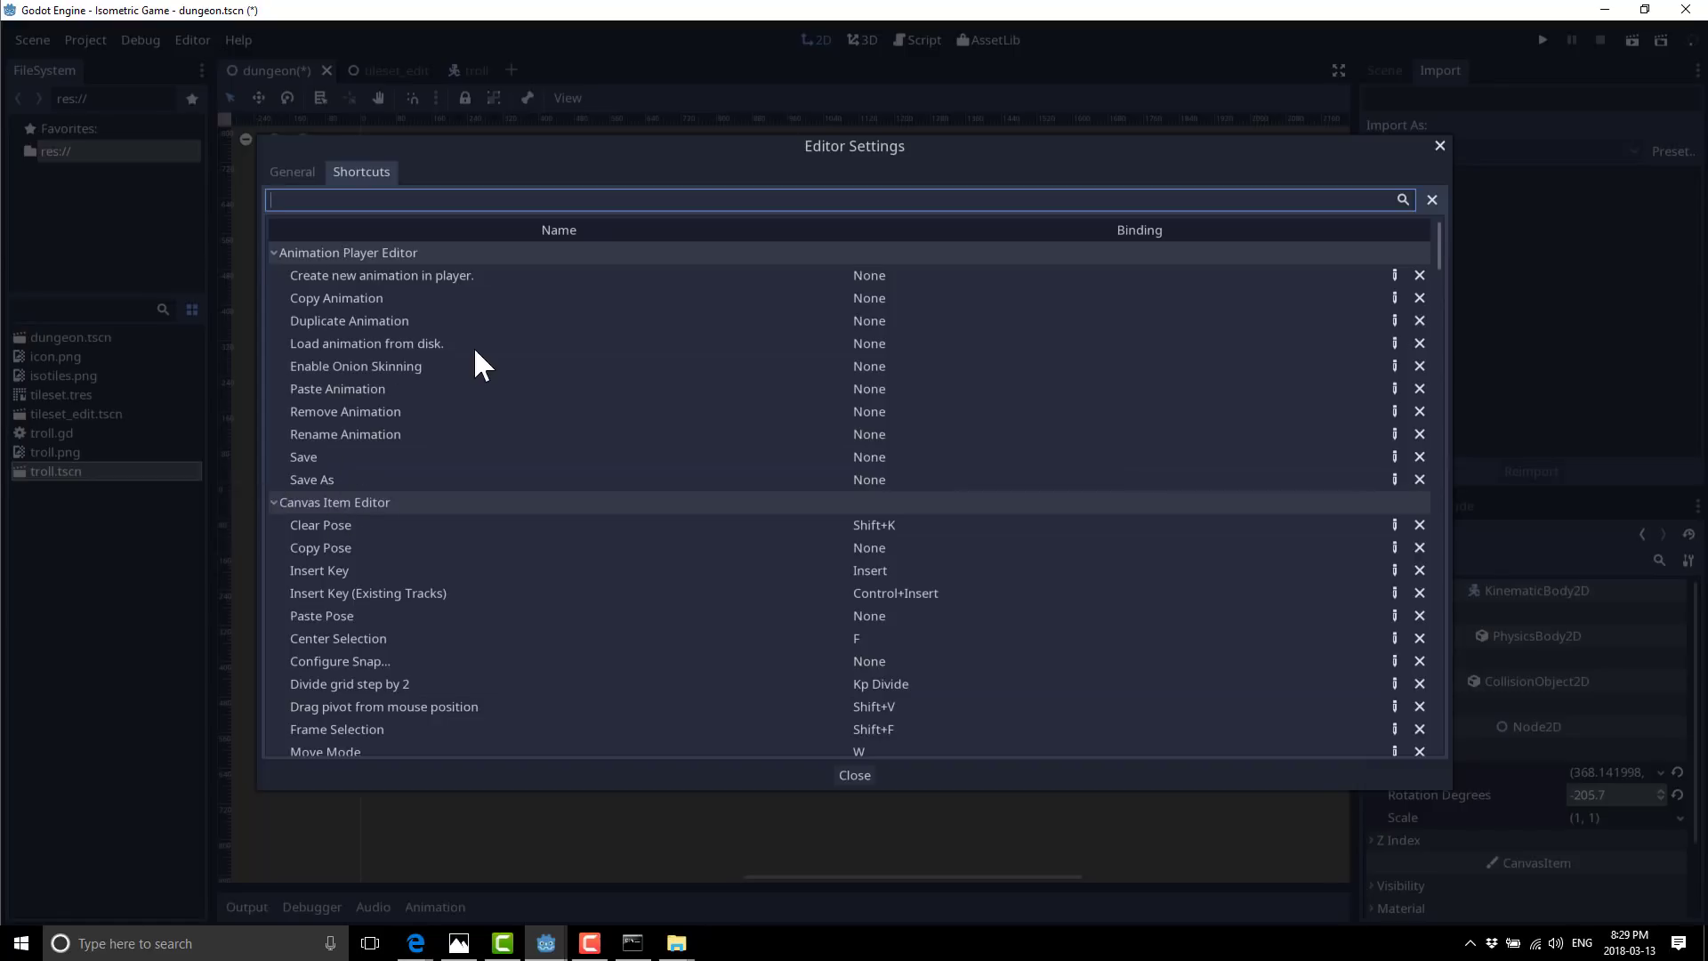
{"action": "scroll", "coordinate": [475, 352], "scroll_direction": "down", "scroll_amount": 10}
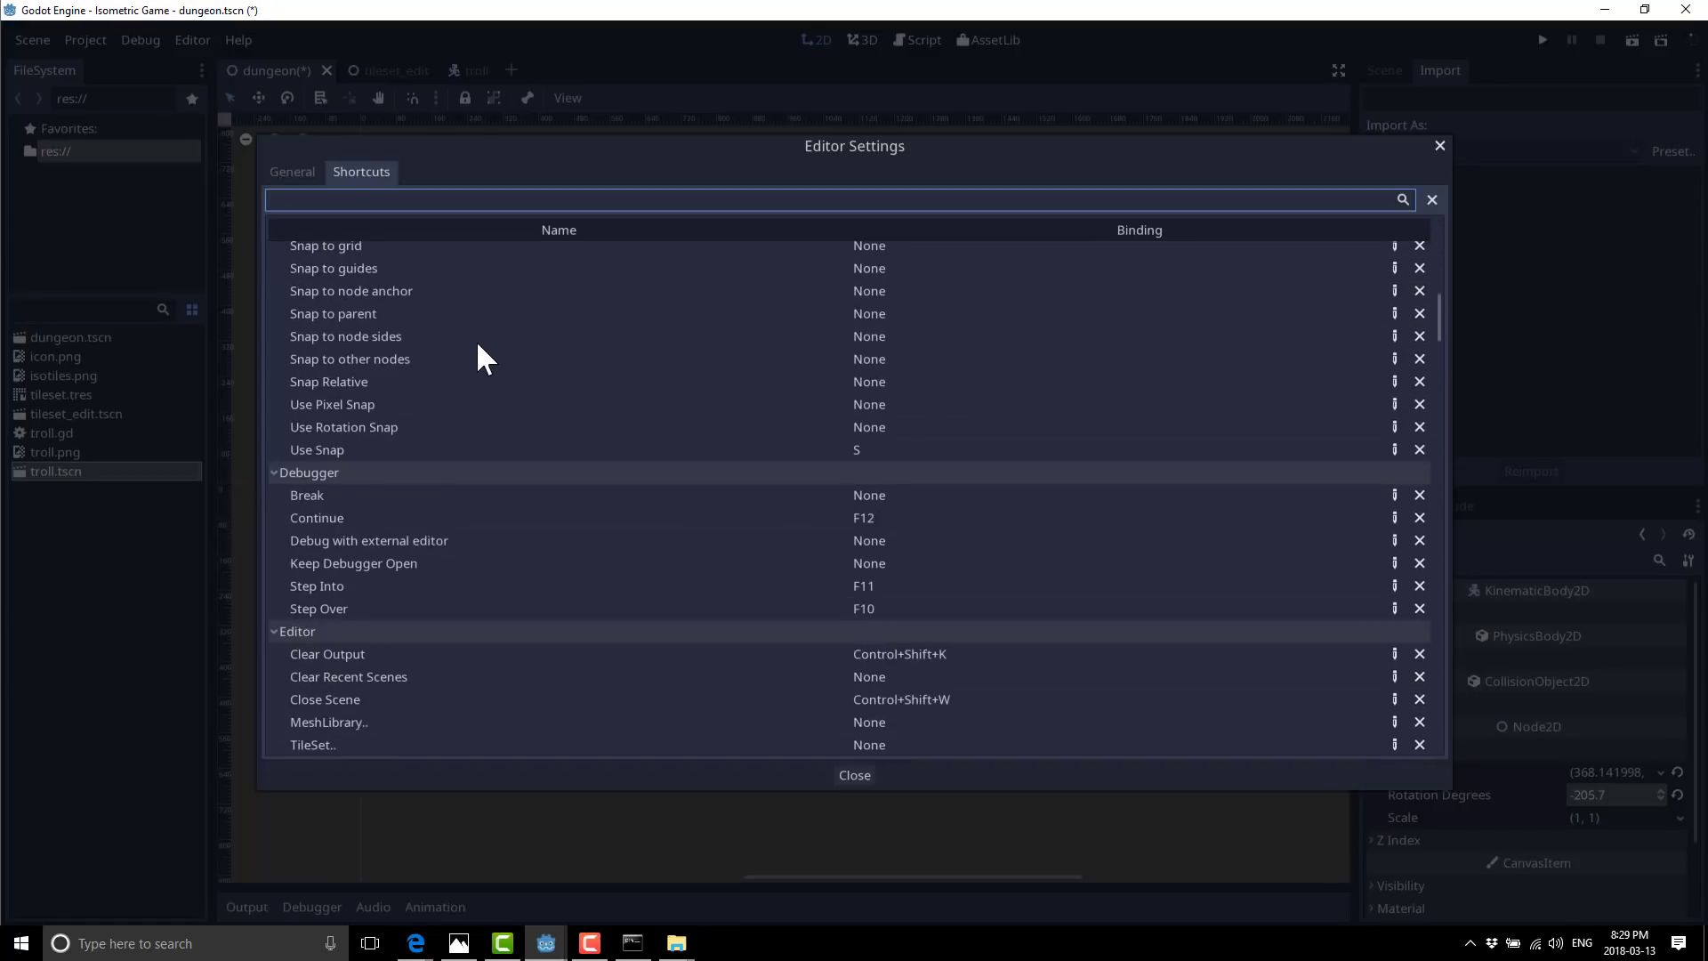
{"action": "scroll", "coordinate": [336, 429], "scroll_direction": "down", "scroll_amount": 2}
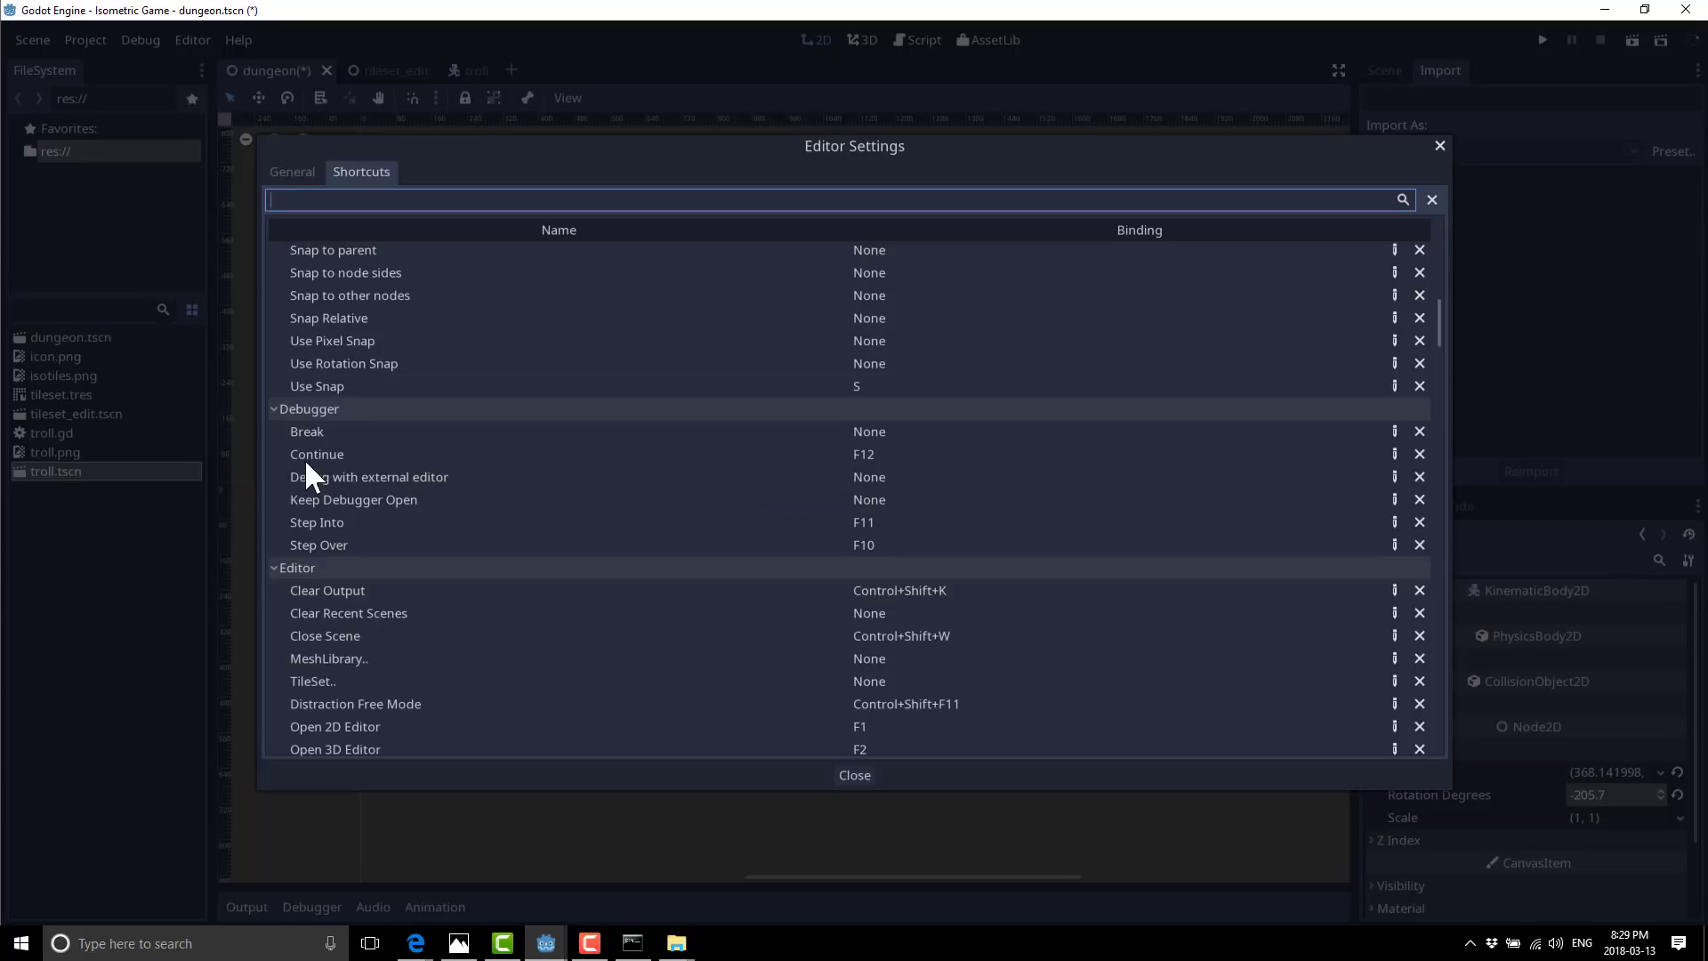
{"action": "left_click", "coordinate": [880, 454]}
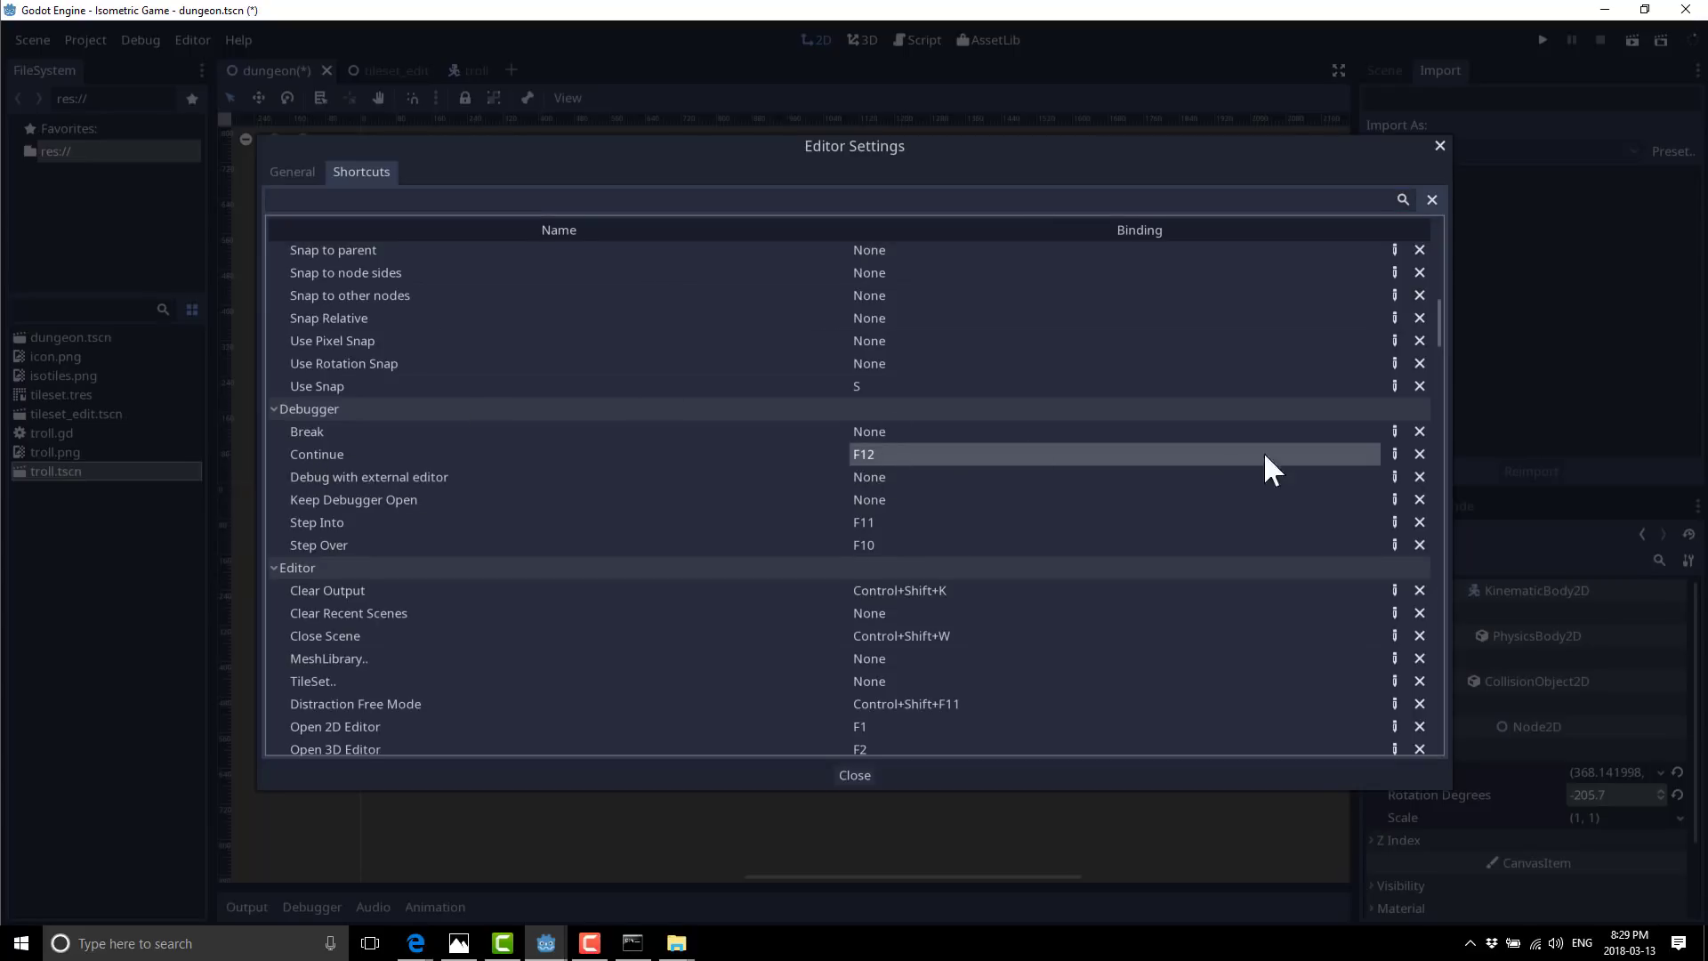
{"action": "left_click", "coordinate": [1394, 454]}
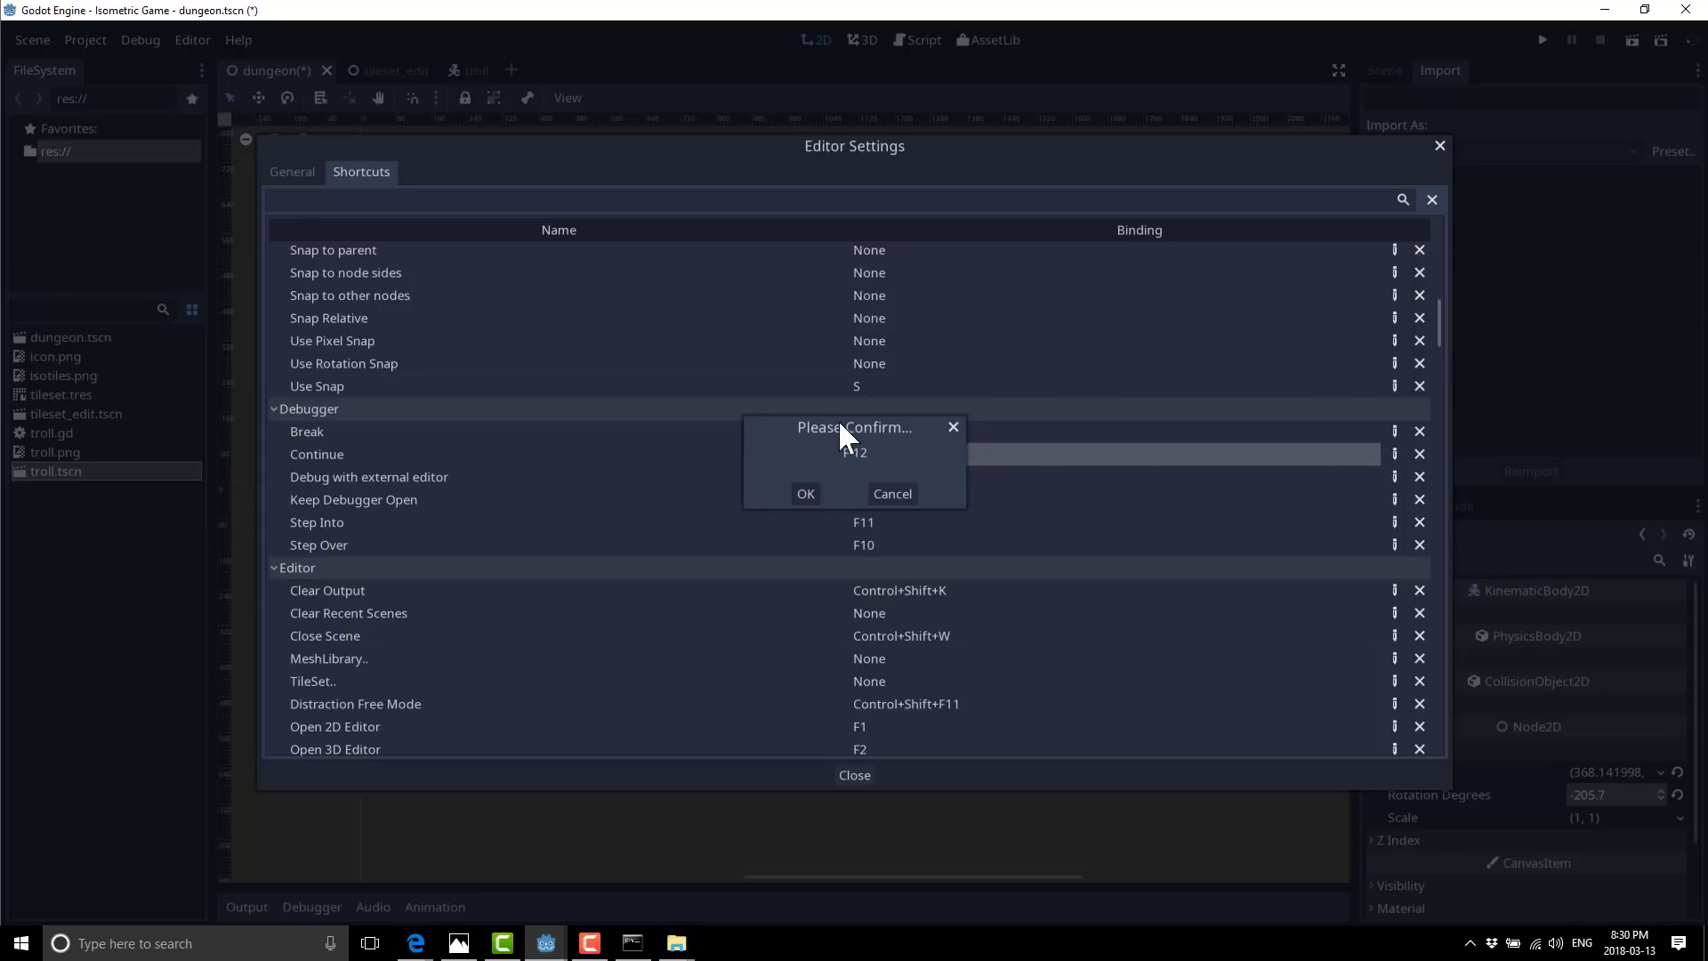
{"action": "left_click", "coordinate": [808, 493]}
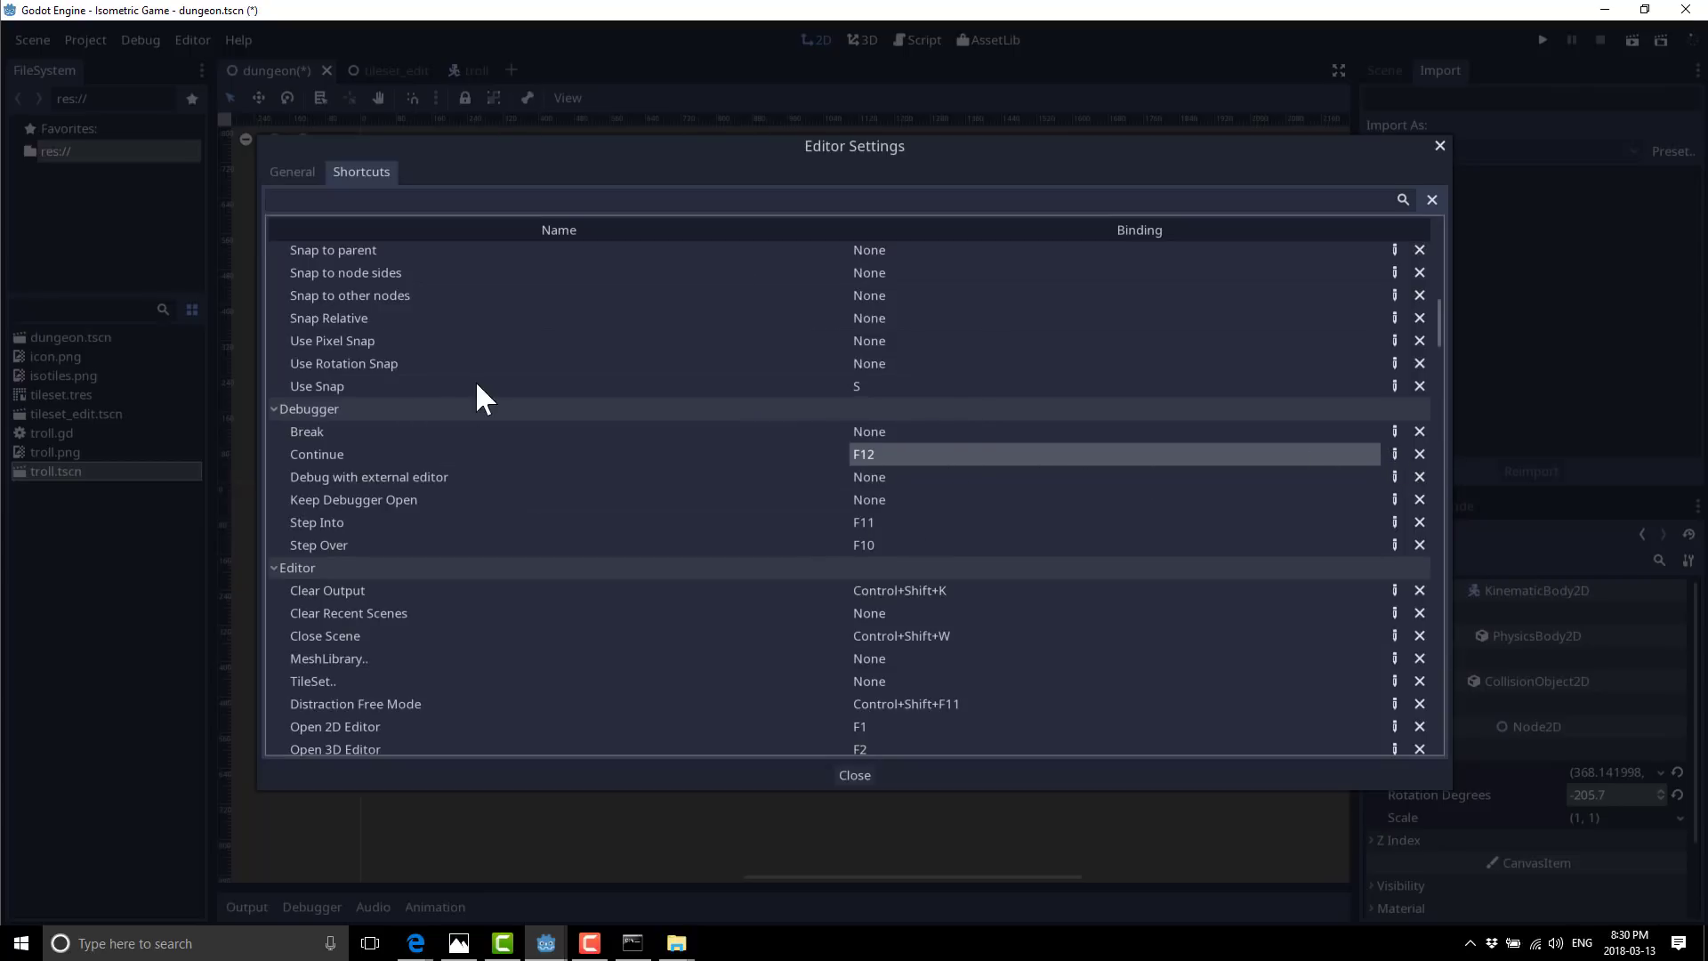
Look through further shortcut bindings, down to the Scene Tree and Script Editor groups, and close the Editor Settings.
{"action": "scroll", "coordinate": [659, 569], "scroll_direction": "down", "scroll_amount": 10}
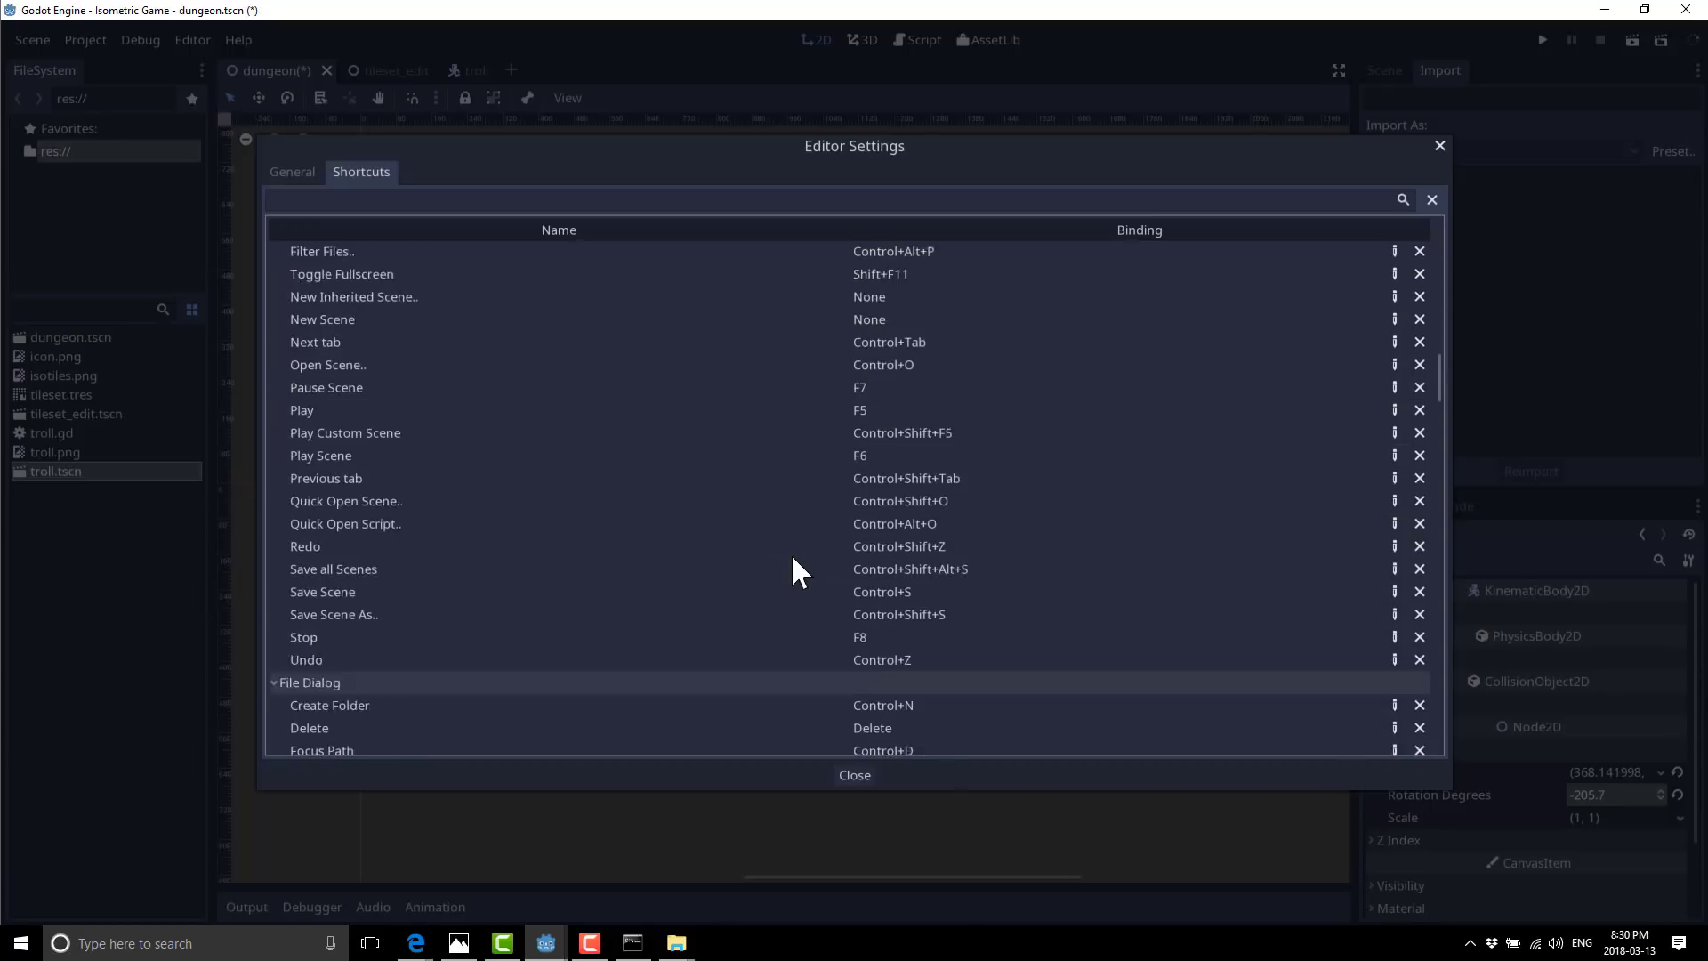
{"action": "scroll", "coordinate": [793, 559], "scroll_direction": "down", "scroll_amount": 15}
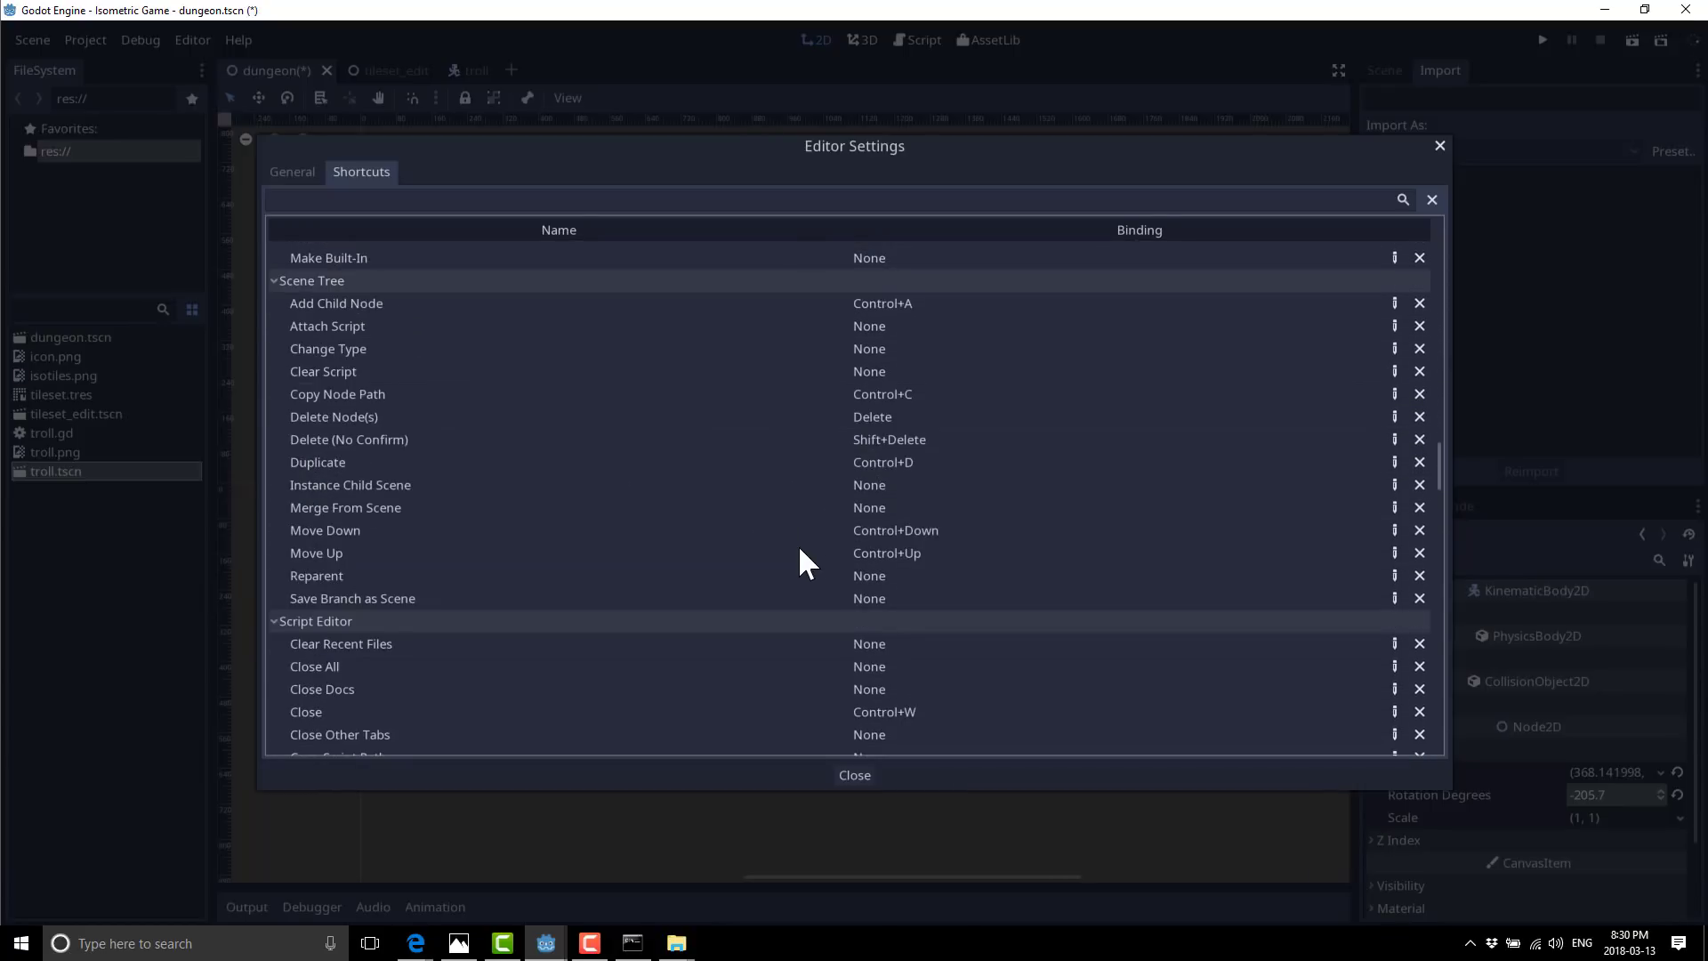
{"action": "left_click", "coordinate": [1440, 144]}
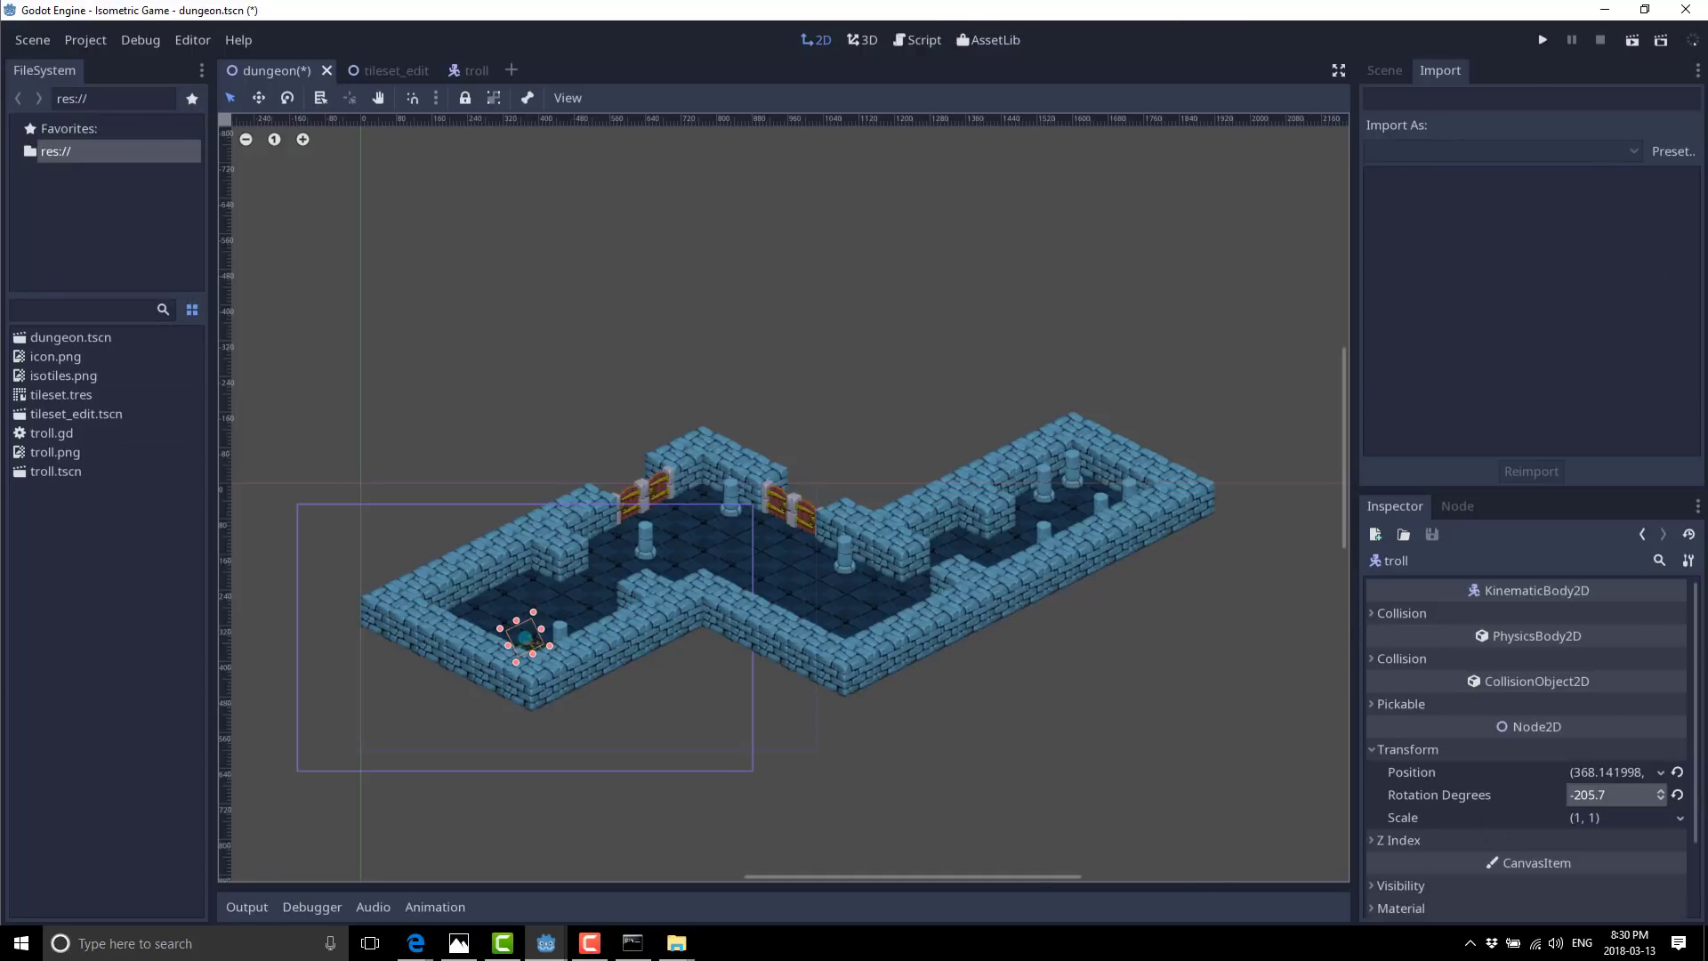
Change the editor's interface theme preset to Light in the Editor Settings and close the settings.
{"action": "left_click", "coordinate": [192, 40]}
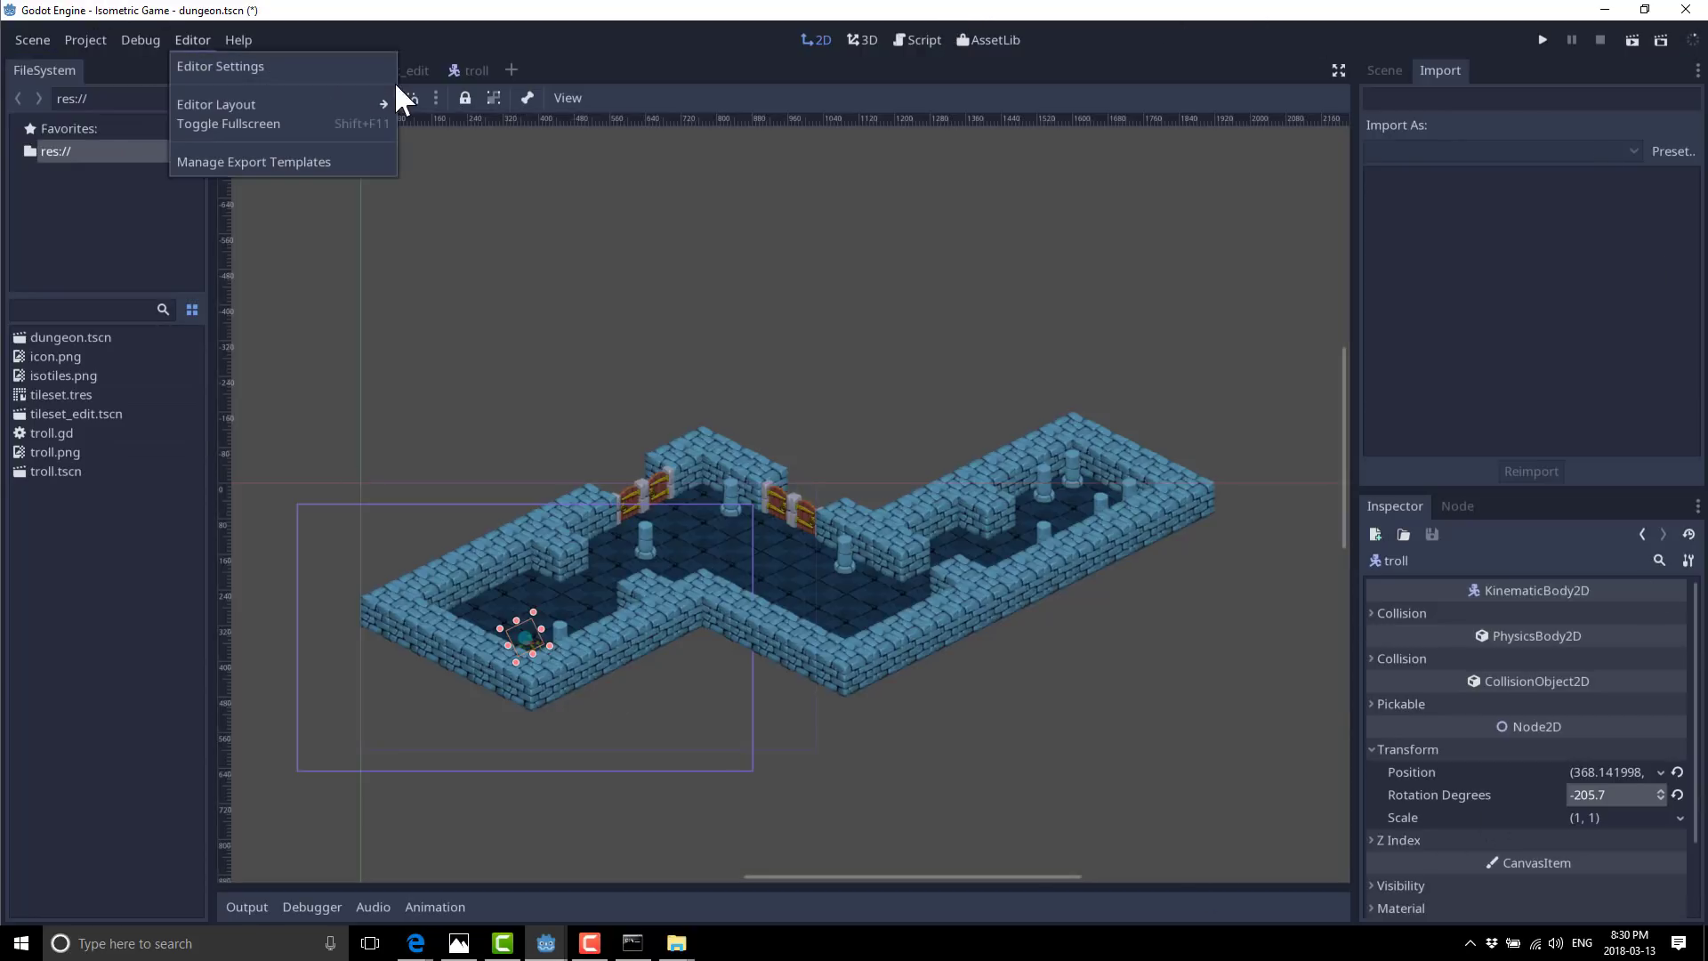
{"action": "left_click", "coordinate": [234, 62]}
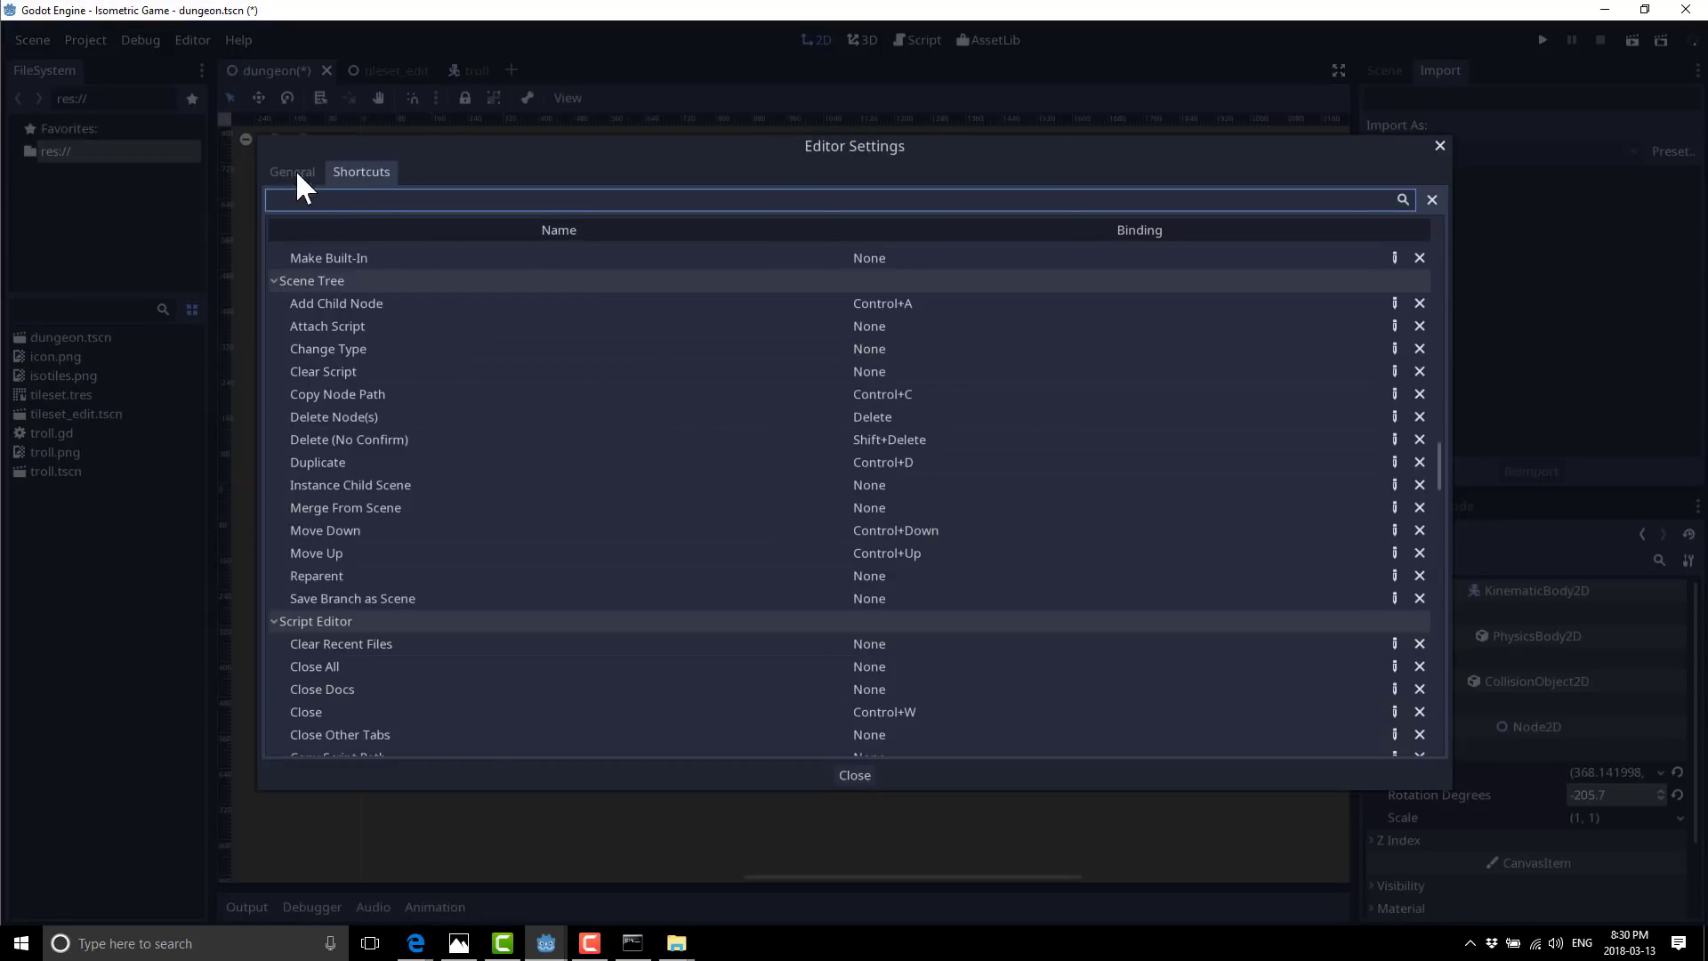
{"action": "left_click", "coordinate": [295, 171]}
{"action": "left_click", "coordinate": [325, 301]}
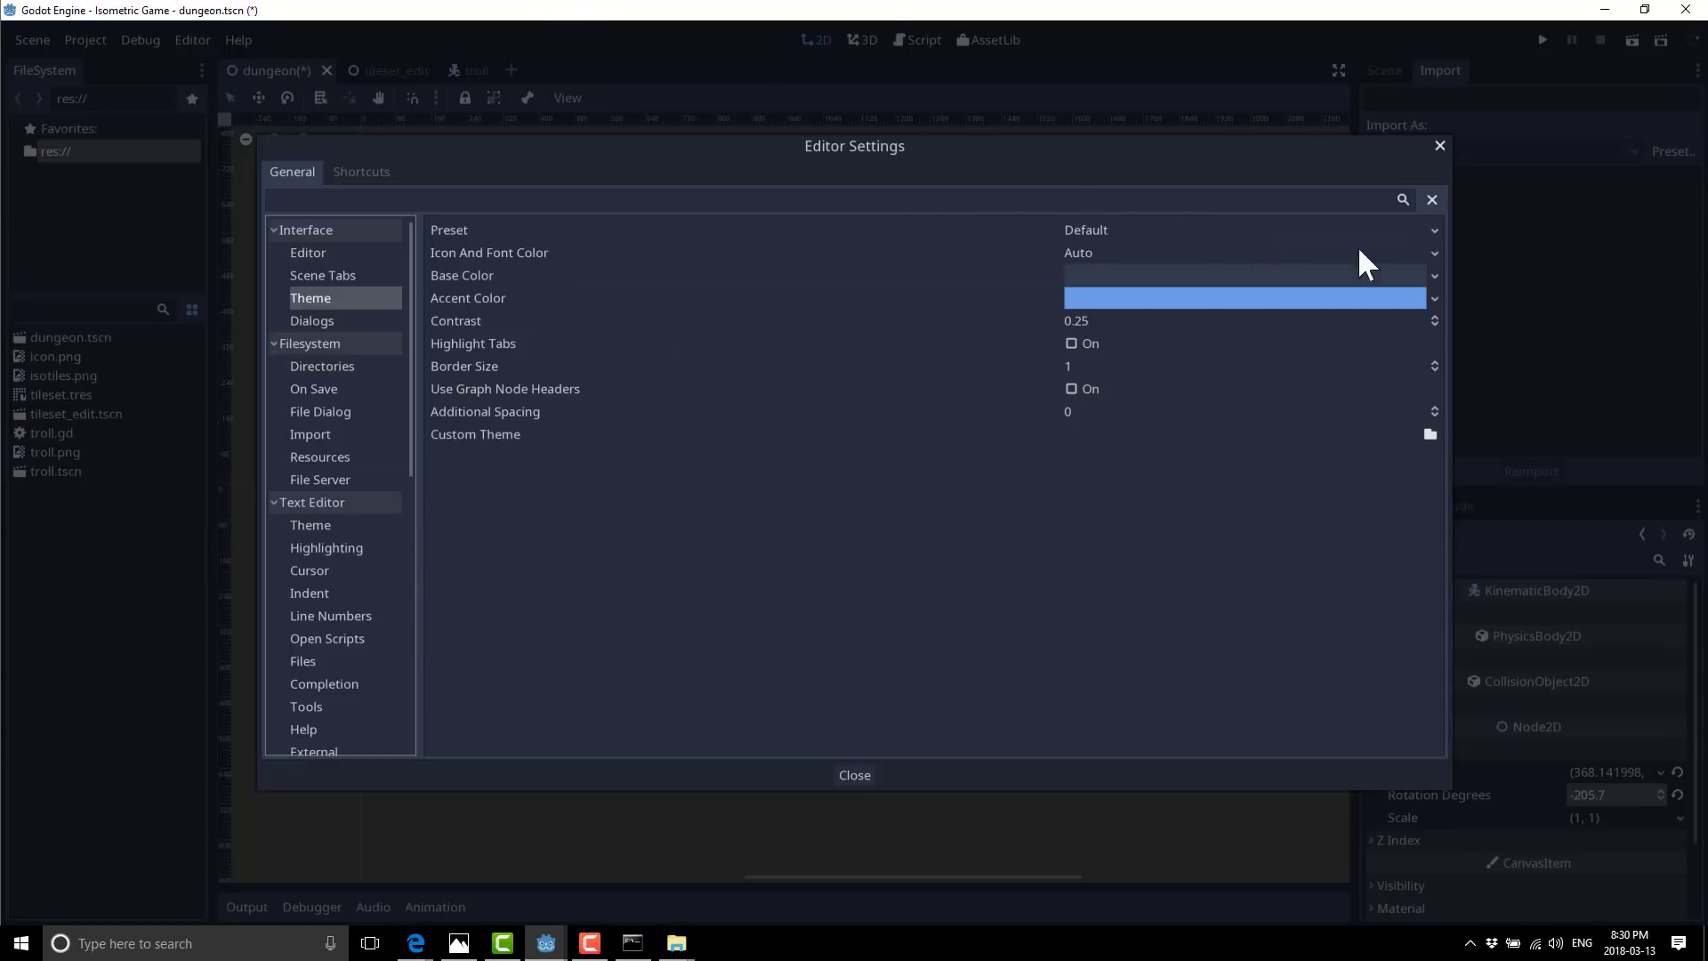
{"action": "left_click", "coordinate": [1290, 231]}
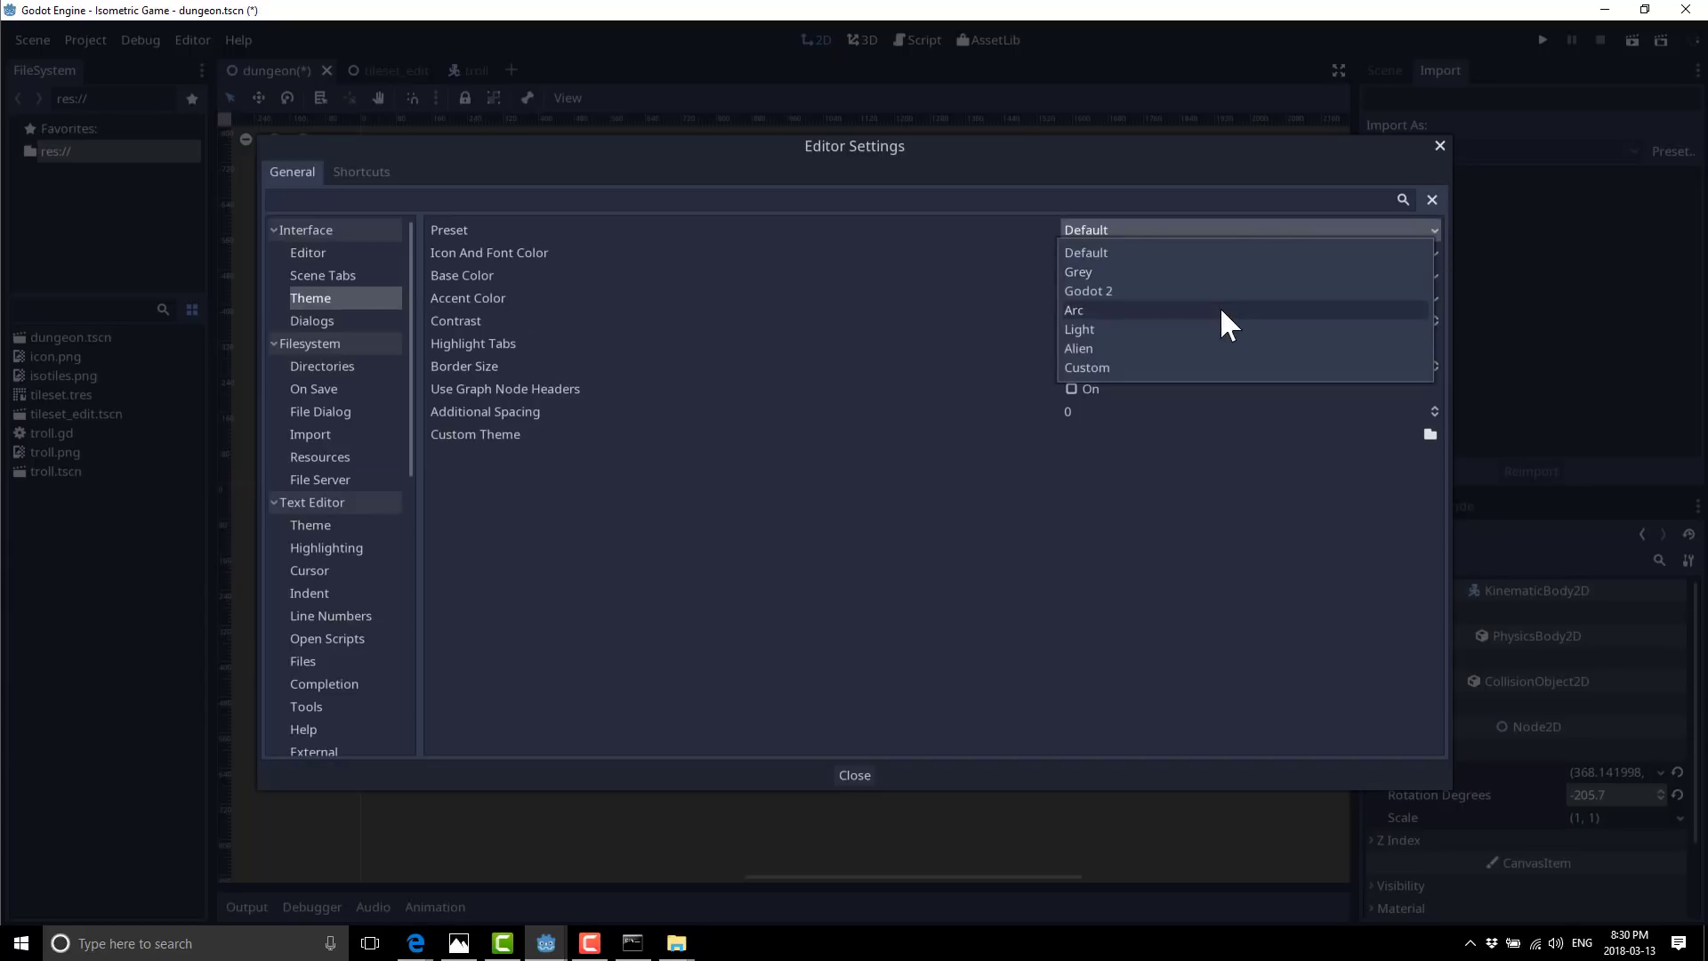
{"action": "left_click", "coordinate": [1151, 329]}
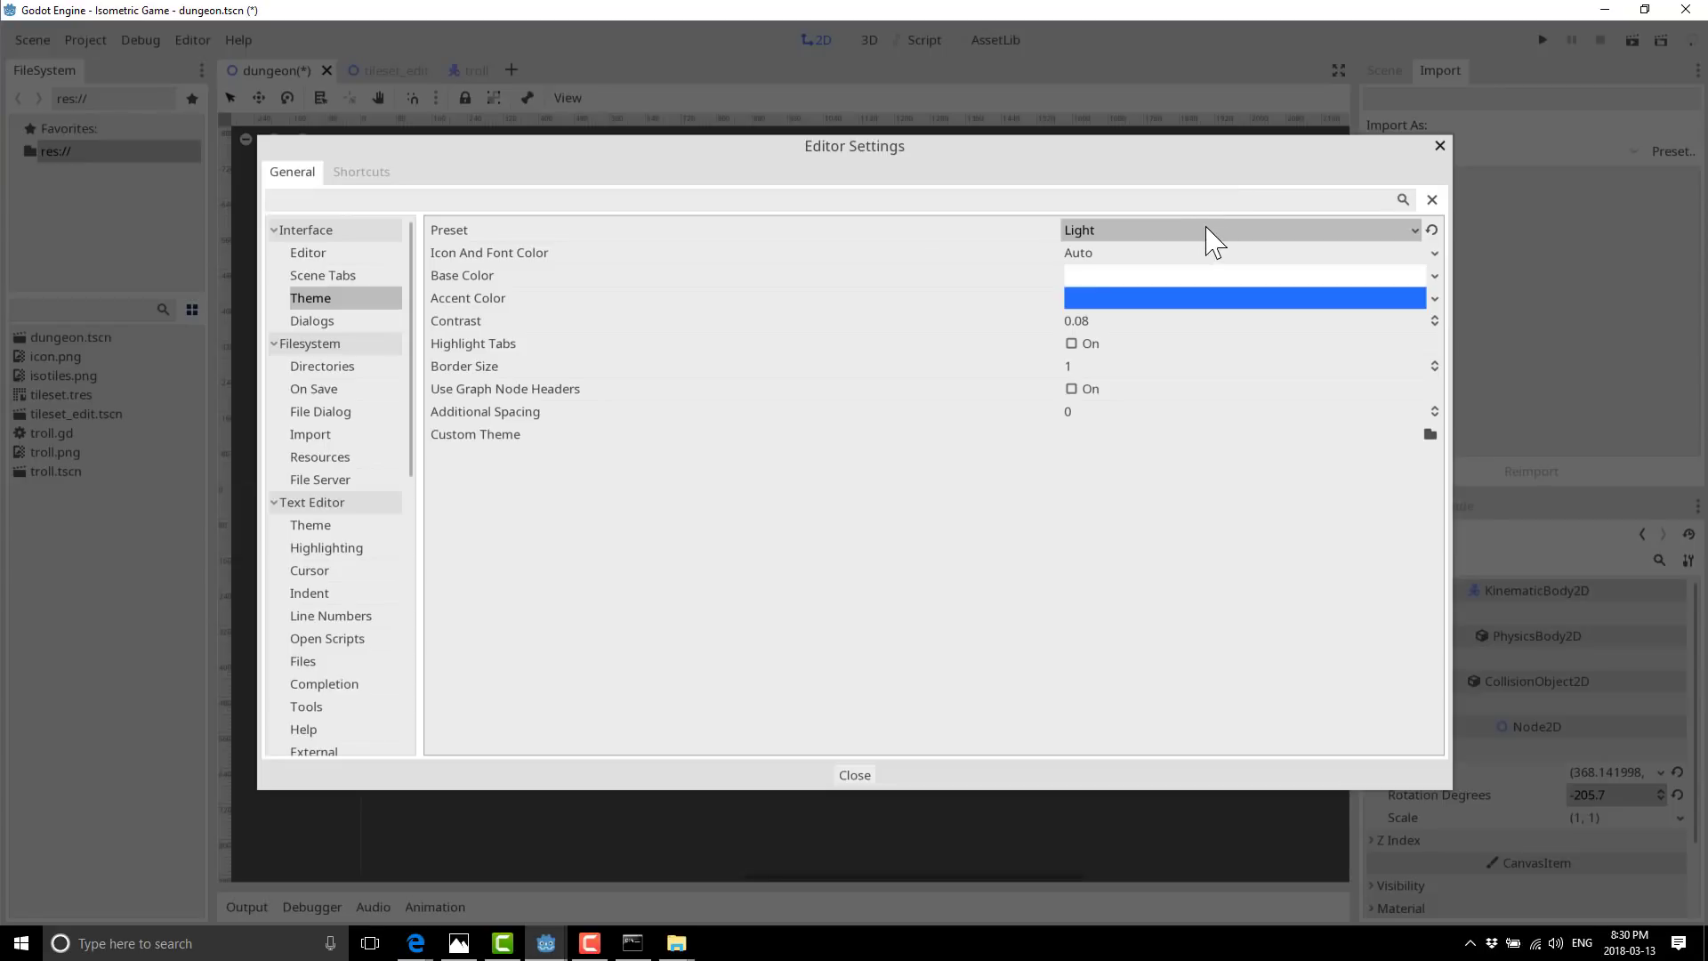
{"action": "left_click", "coordinate": [867, 780]}
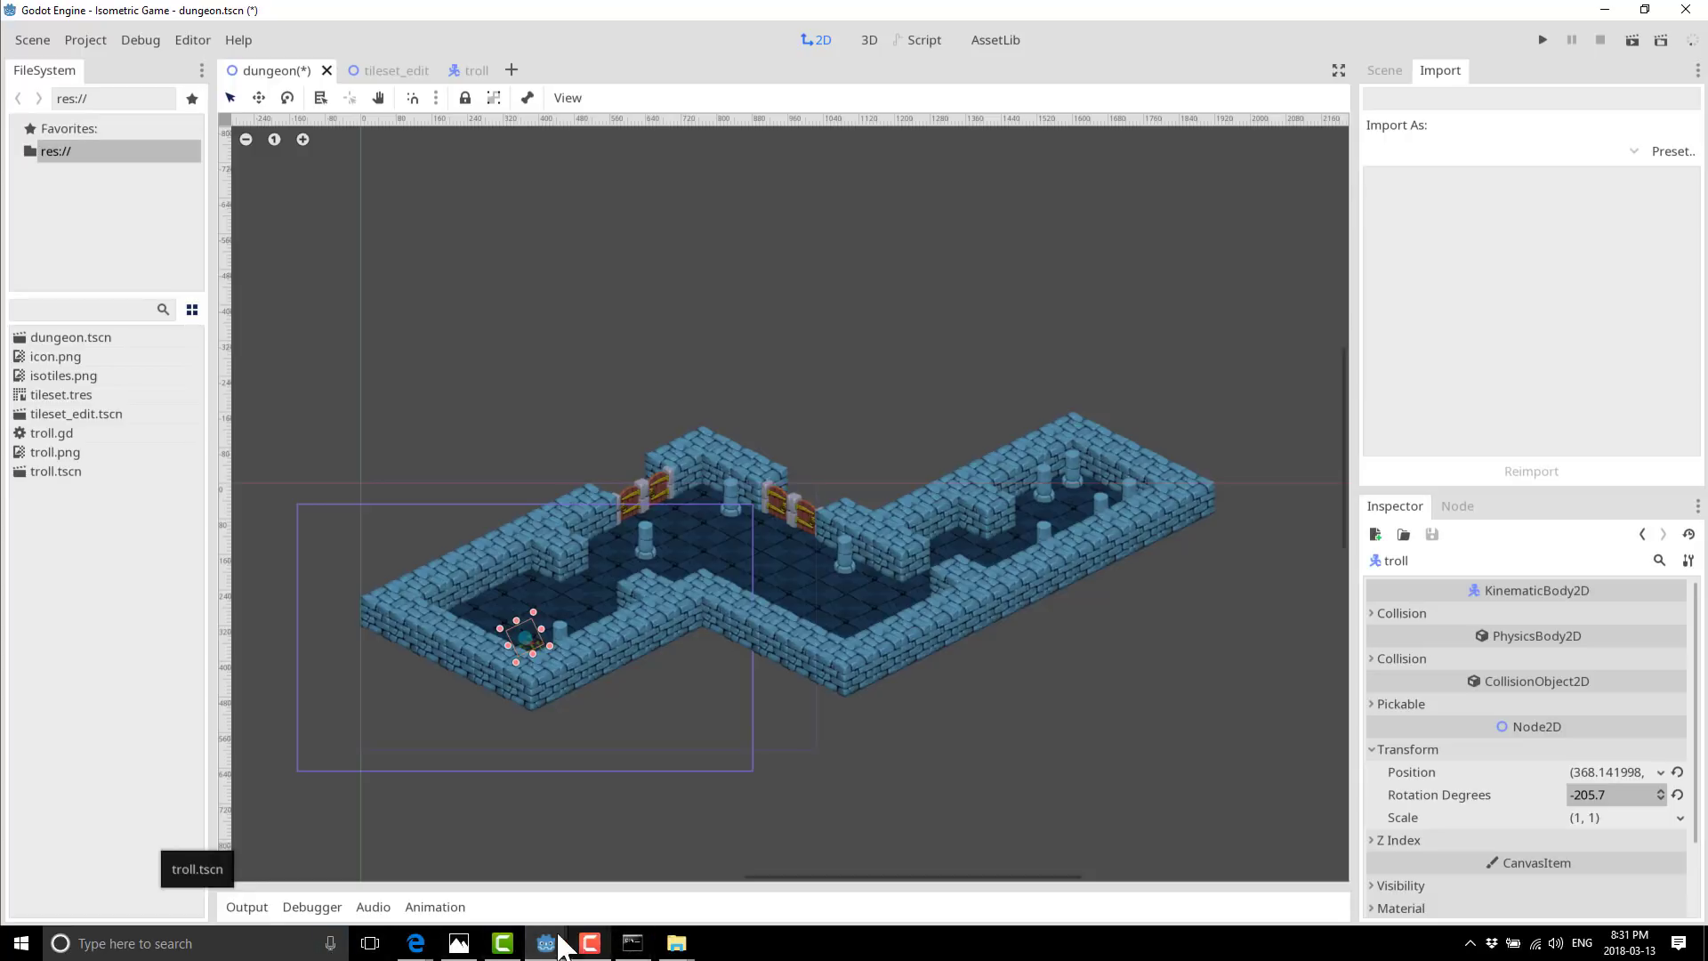
Bring up Godot's console window and close it to shut down the editor.
{"action": "mouse_move", "coordinate": [553, 942]}
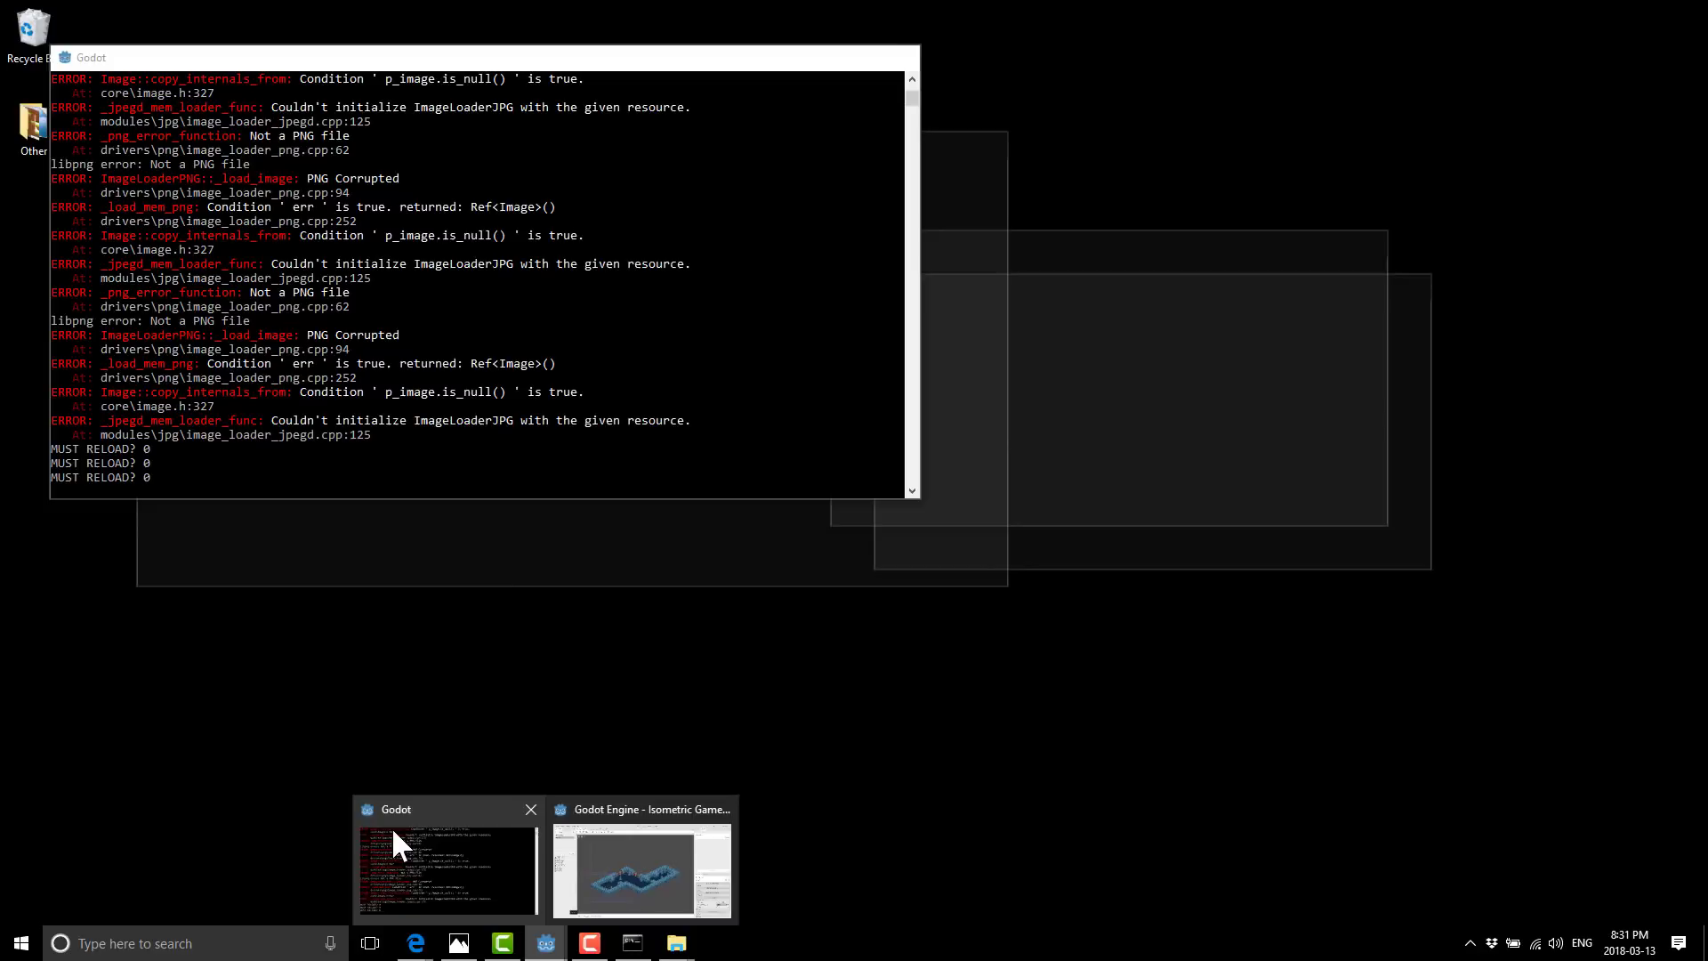
{"action": "left_click", "coordinate": [394, 837]}
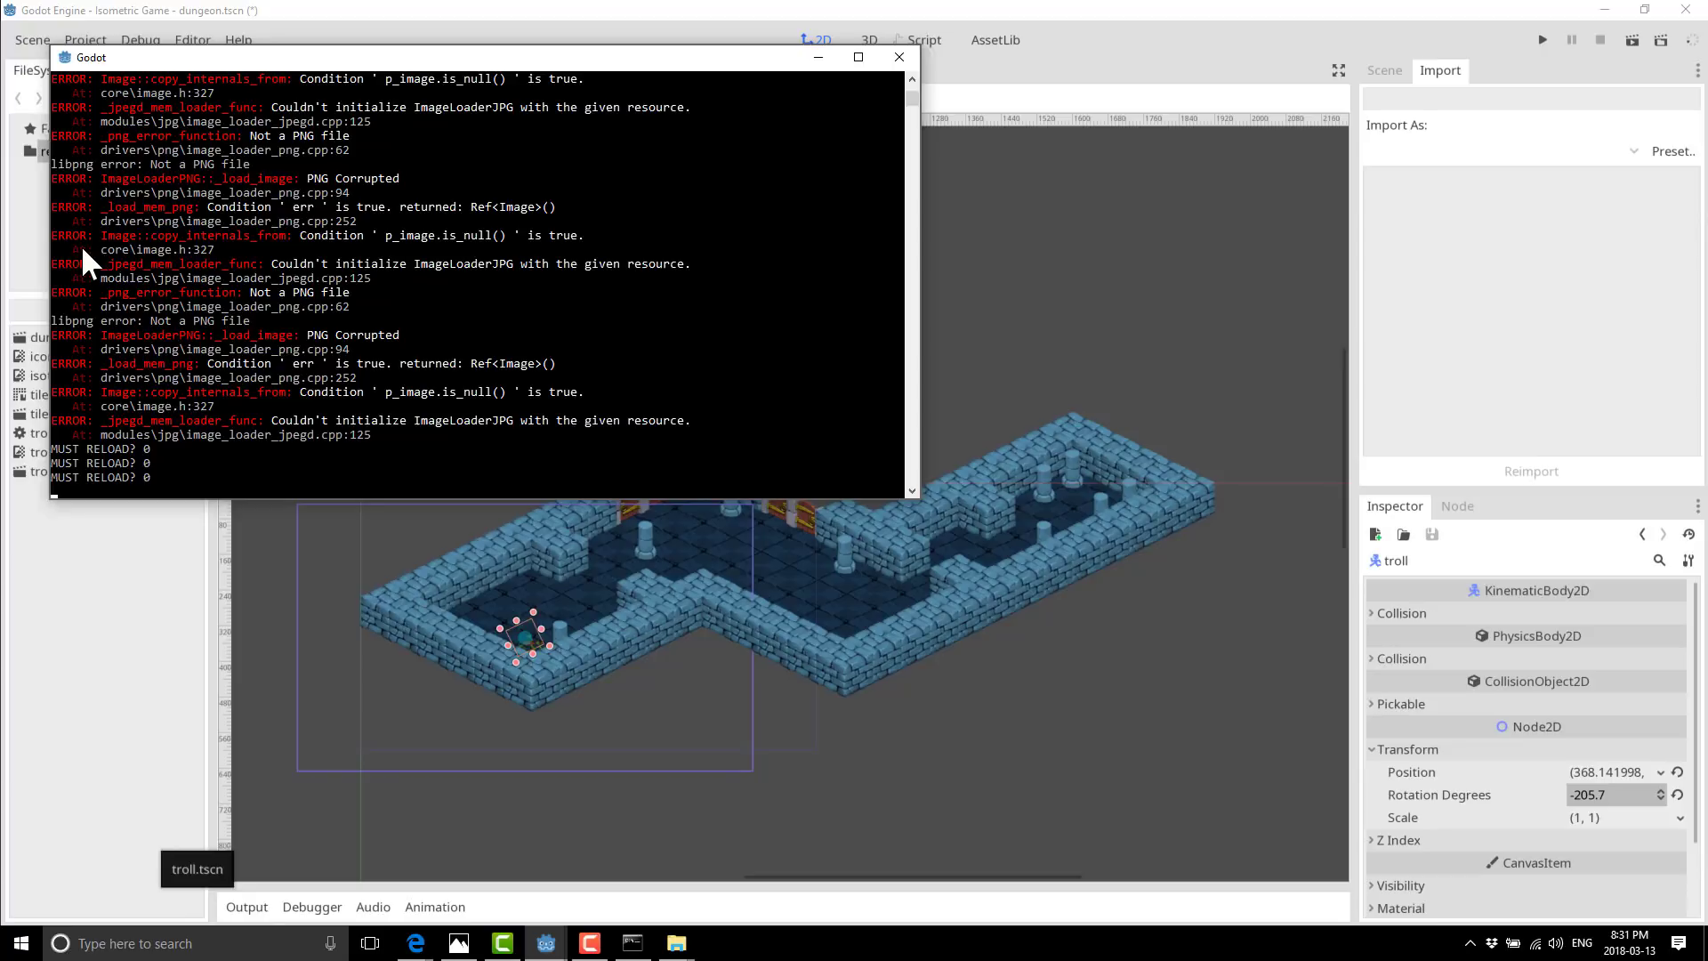
{"action": "left_click", "coordinate": [899, 56]}
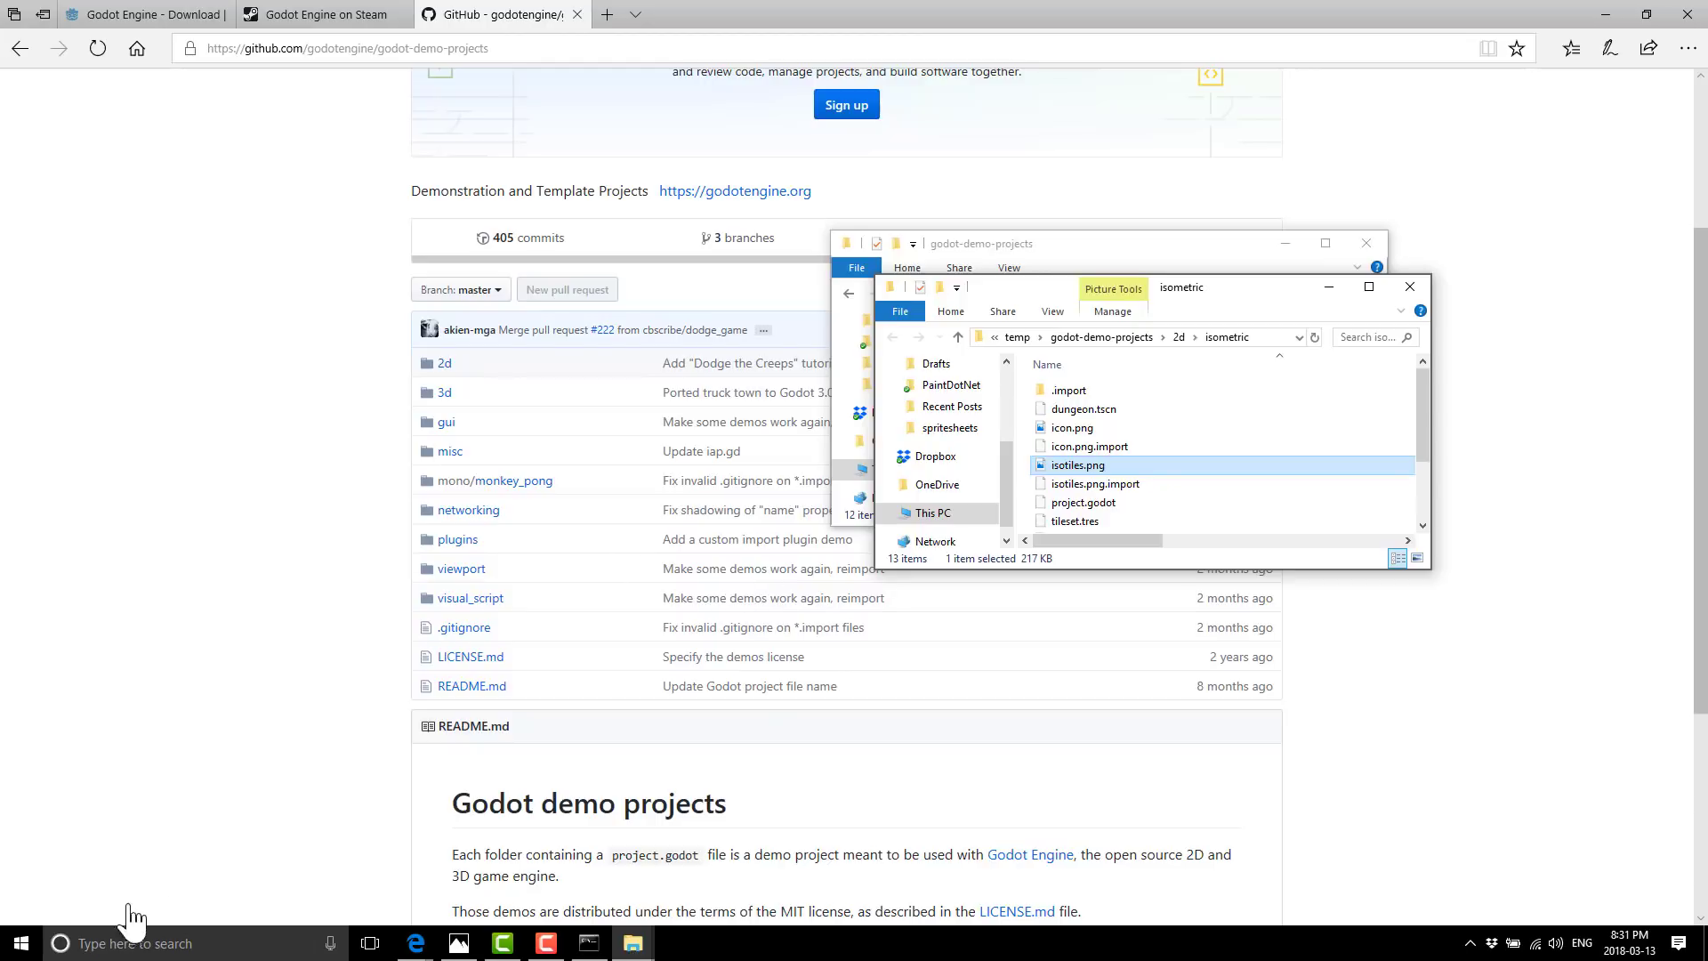
Relaunch Godot, then enlarge the Project Manager window and move it in front of the console window.
{"action": "left_click", "coordinate": [21, 943]}
{"action": "left_click", "coordinate": [779, 728]}
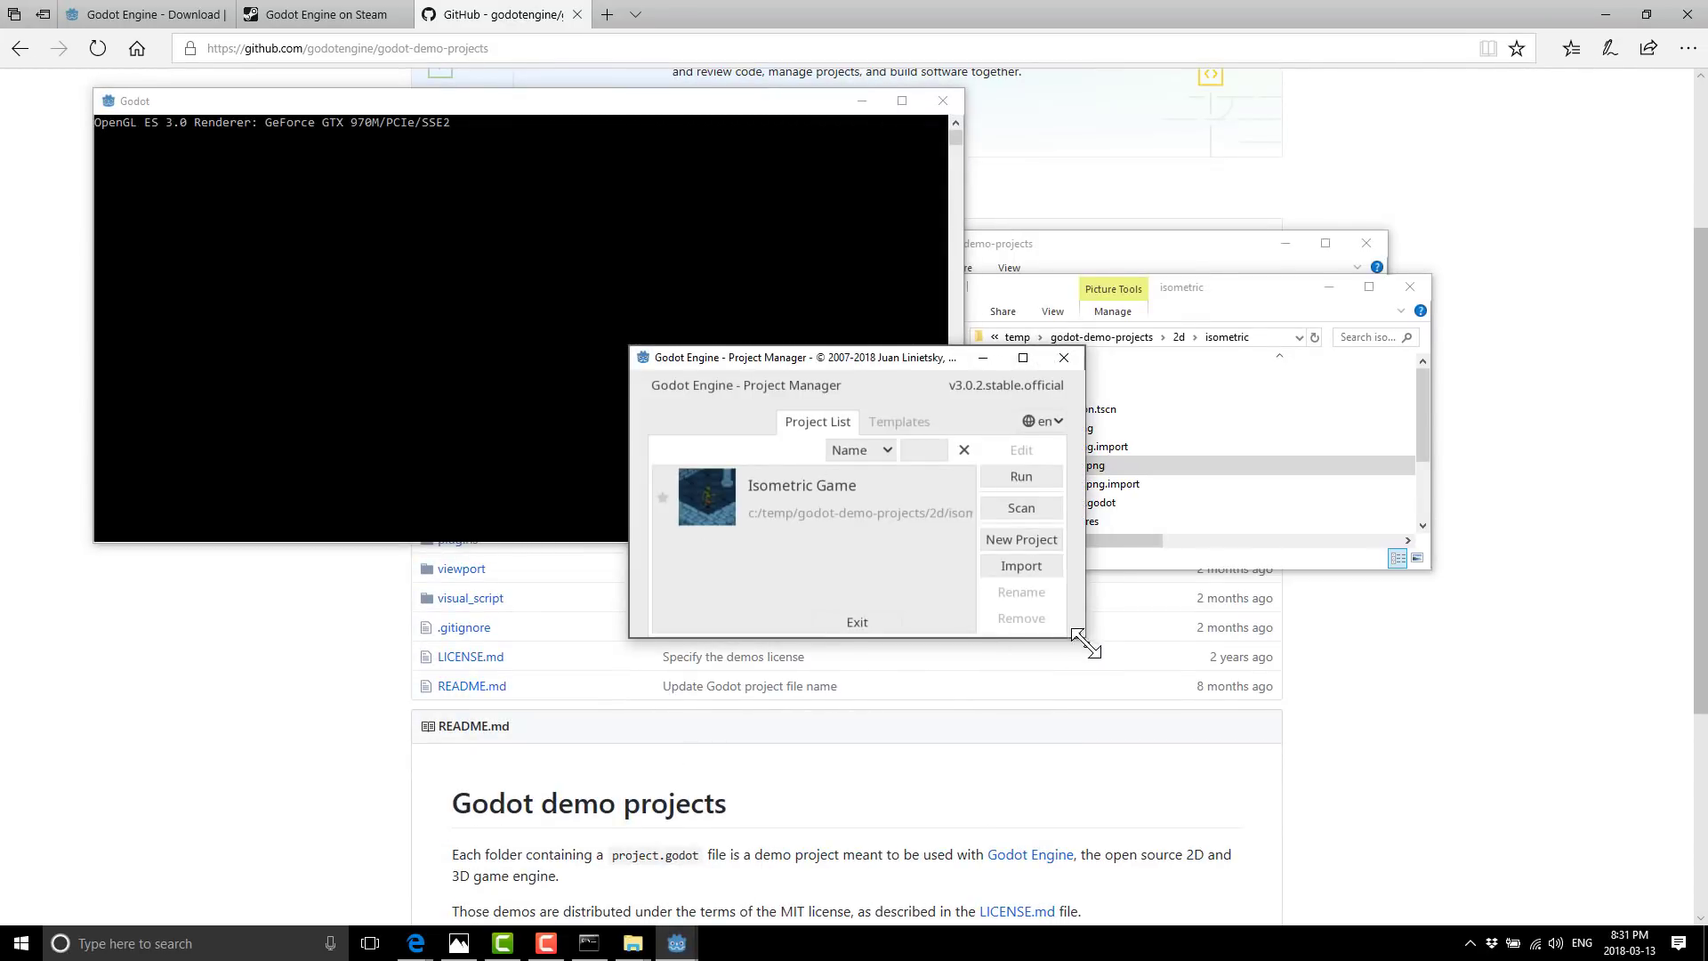
{"action": "left_click_drag", "start_coordinate": [1084, 638], "coordinate": [1361, 796]}
{"action": "left_click", "coordinate": [398, 258]}
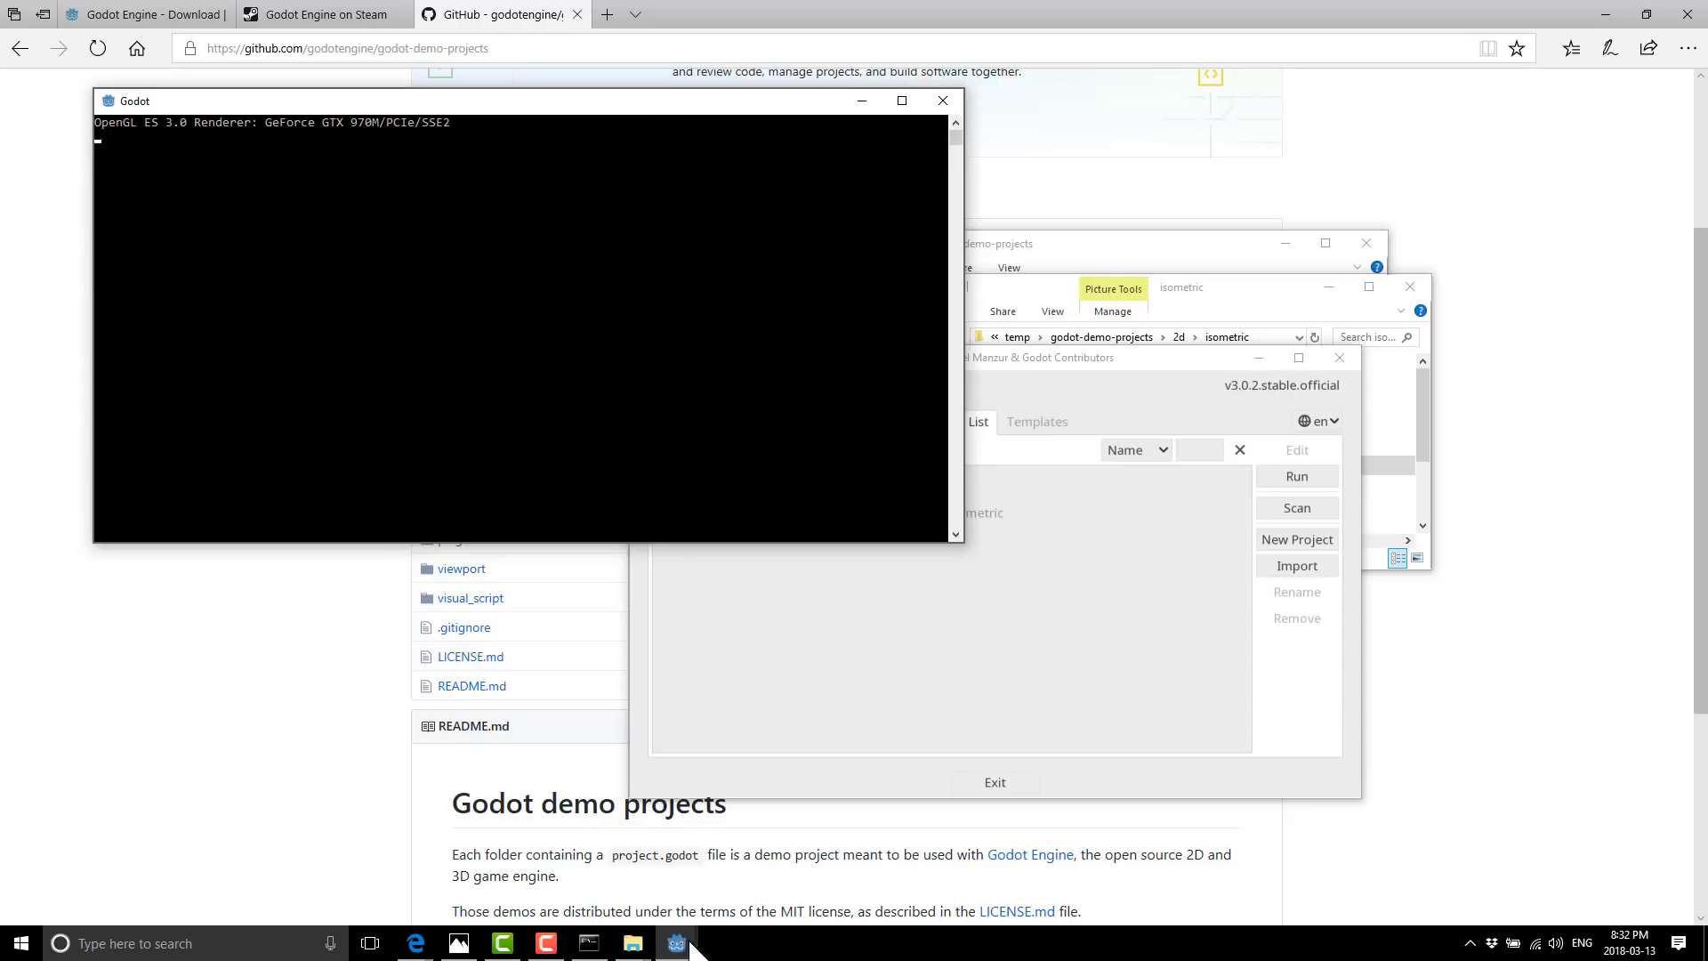
{"action": "mouse_move", "coordinate": [676, 943]}
{"action": "left_click", "coordinate": [763, 854]}
{"action": "left_click_drag", "start_coordinate": [946, 356], "coordinate": [684, 226]}
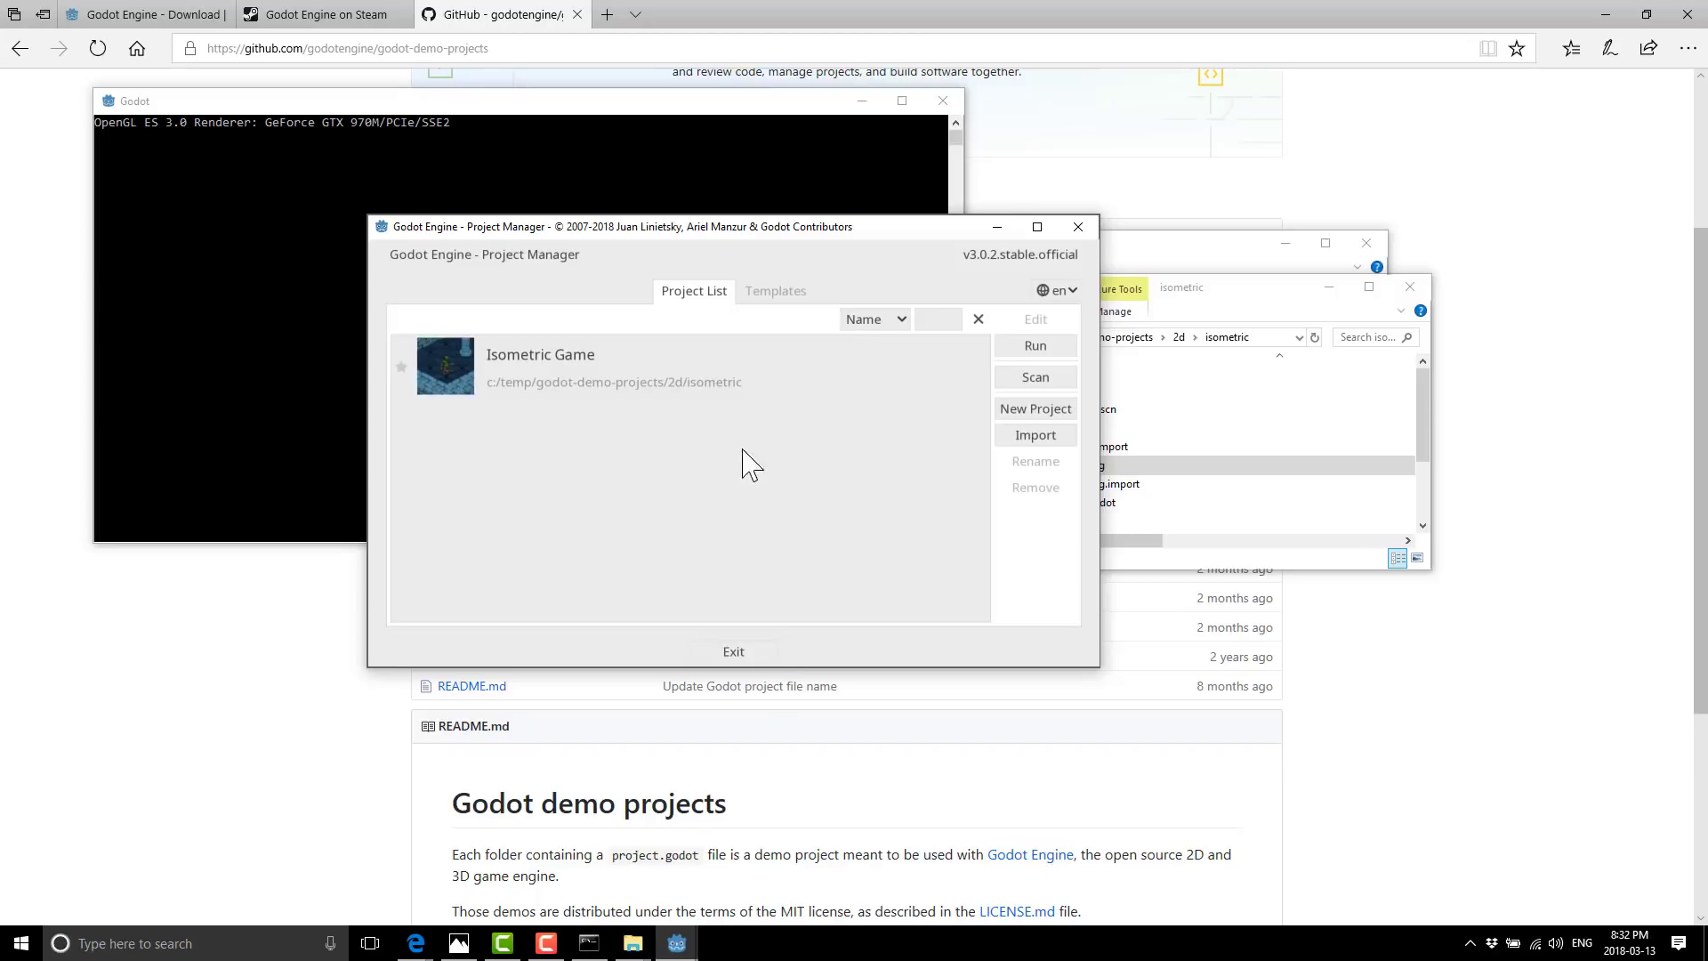
Start a new project and set its project path to the c:/temp folder.
{"action": "left_click", "coordinate": [1036, 411]}
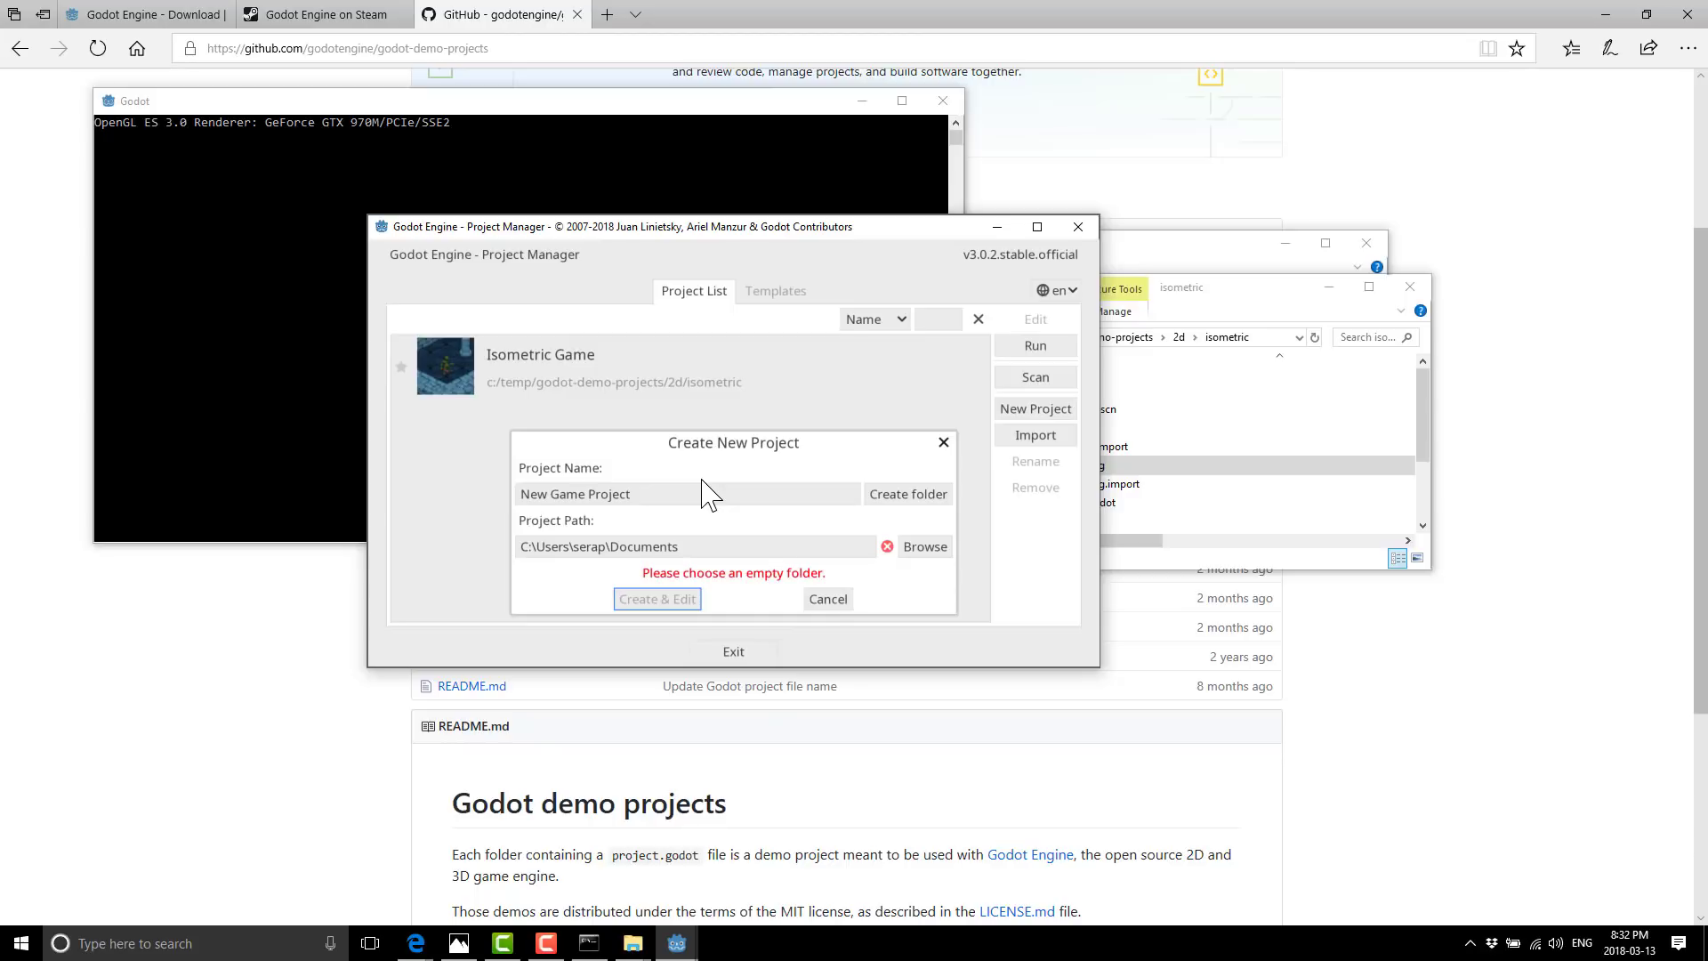
{"action": "left_click", "coordinate": [739, 546]}
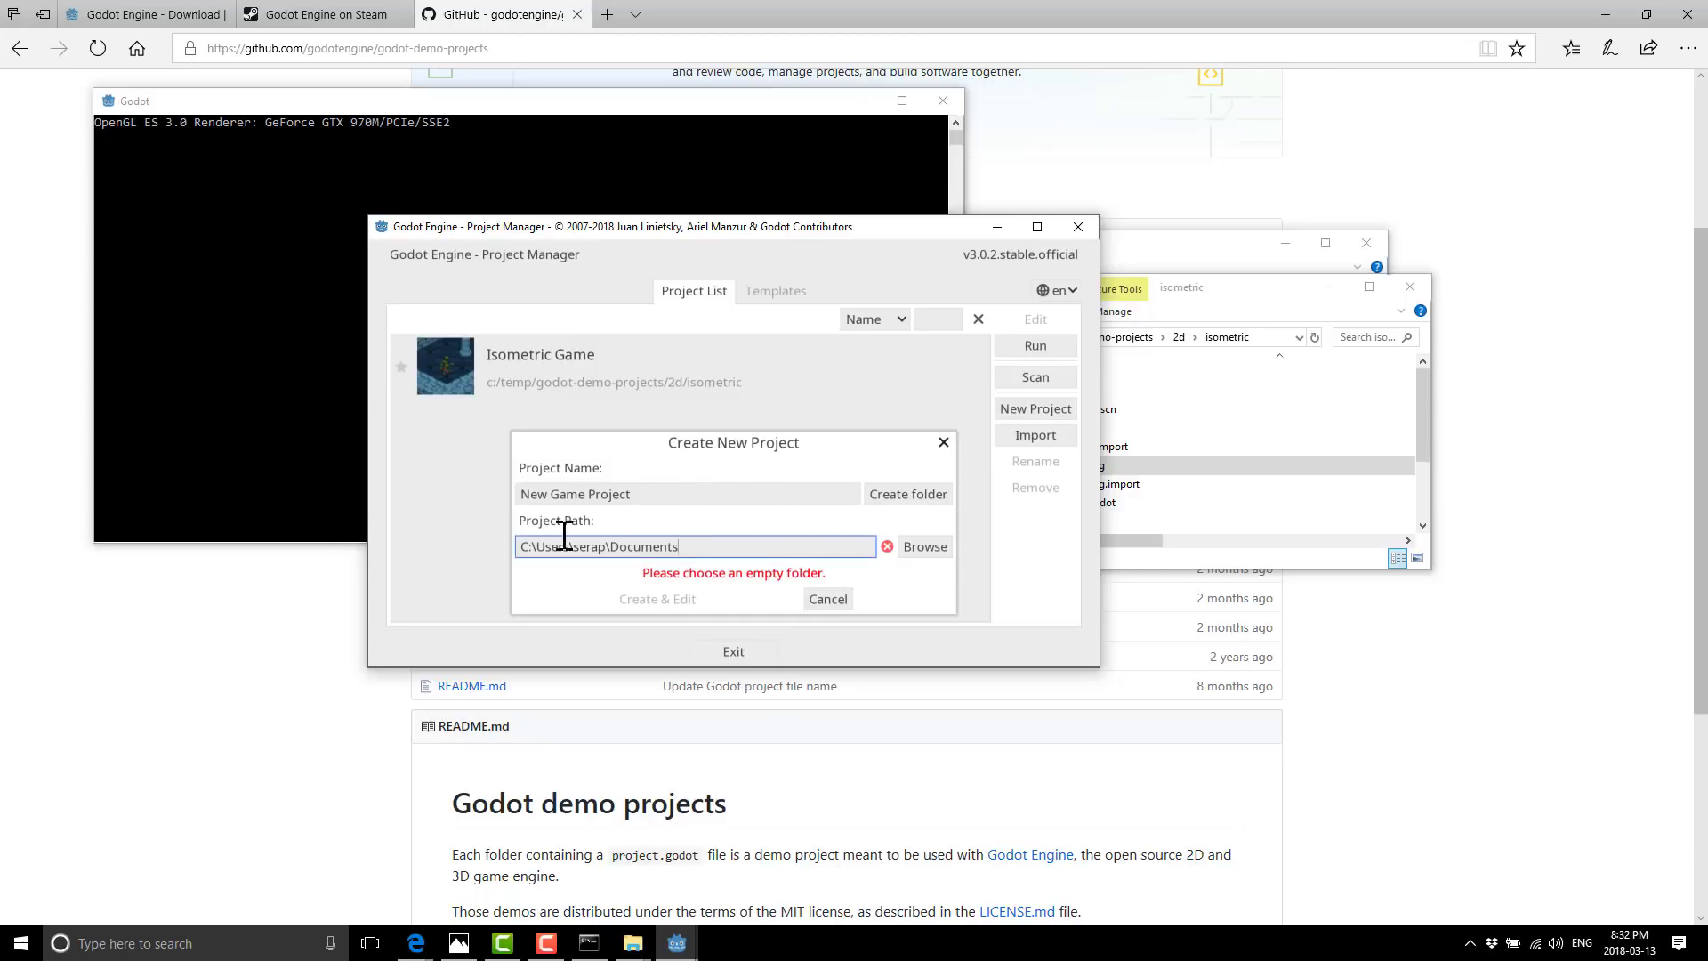
{"action": "double_click", "coordinate": [564, 538]}
{"action": "type", "text": "c:\\temp"}
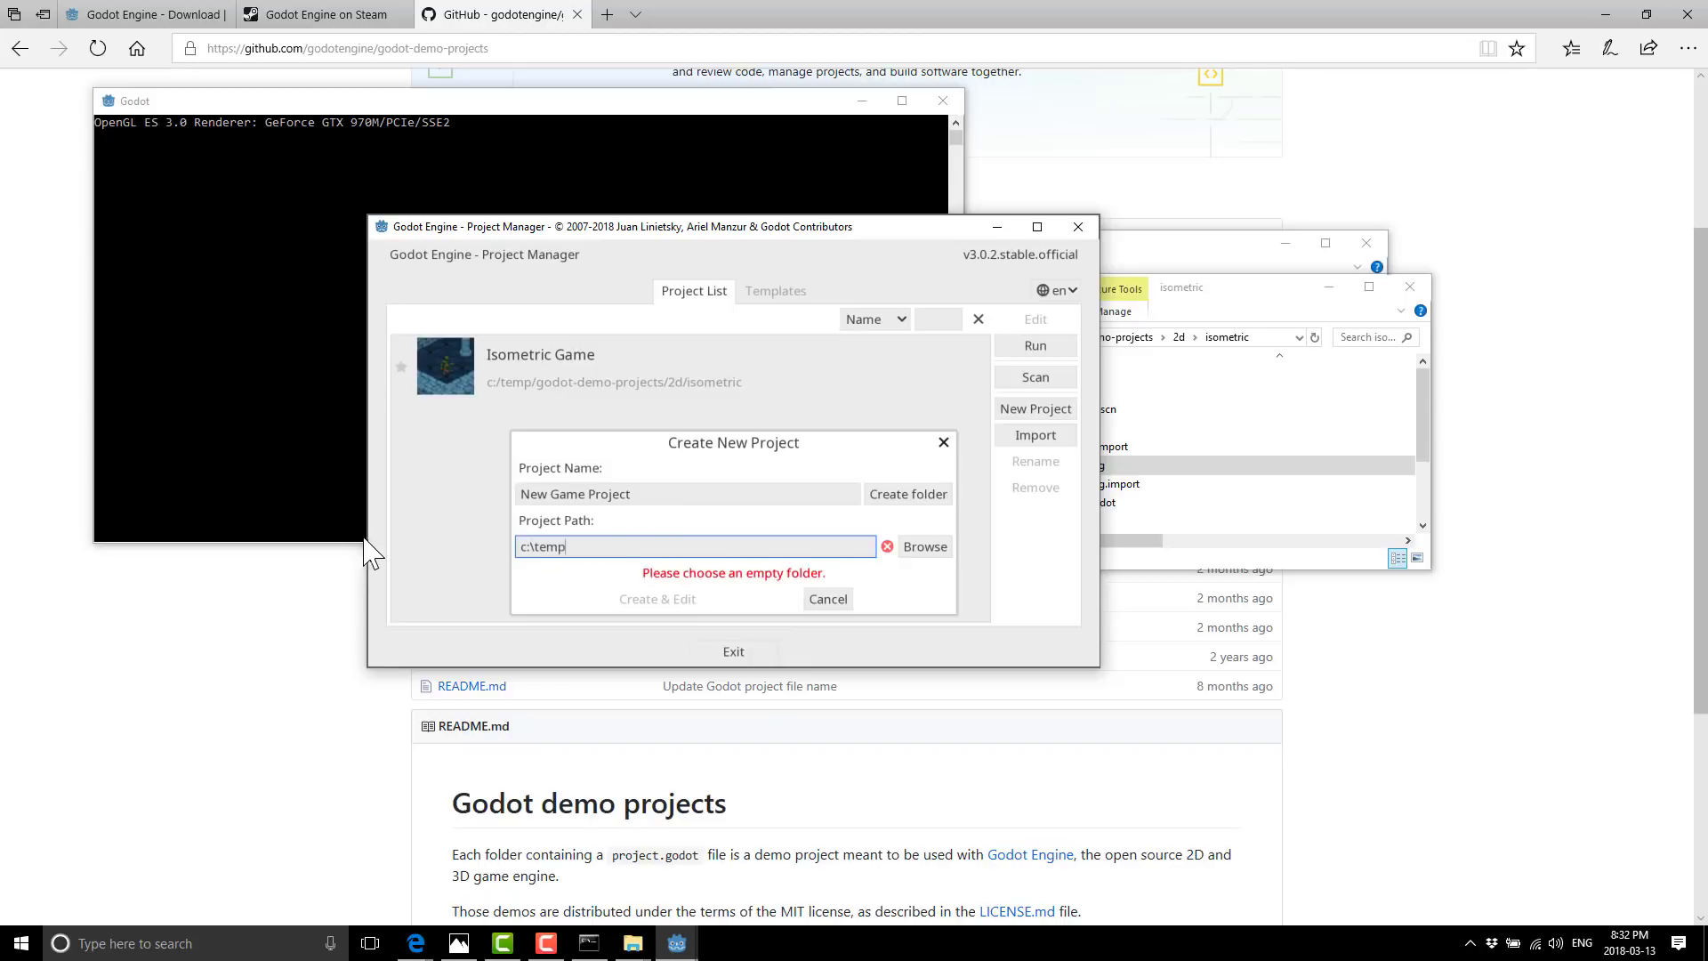
{"action": "left_click", "coordinate": [928, 546]}
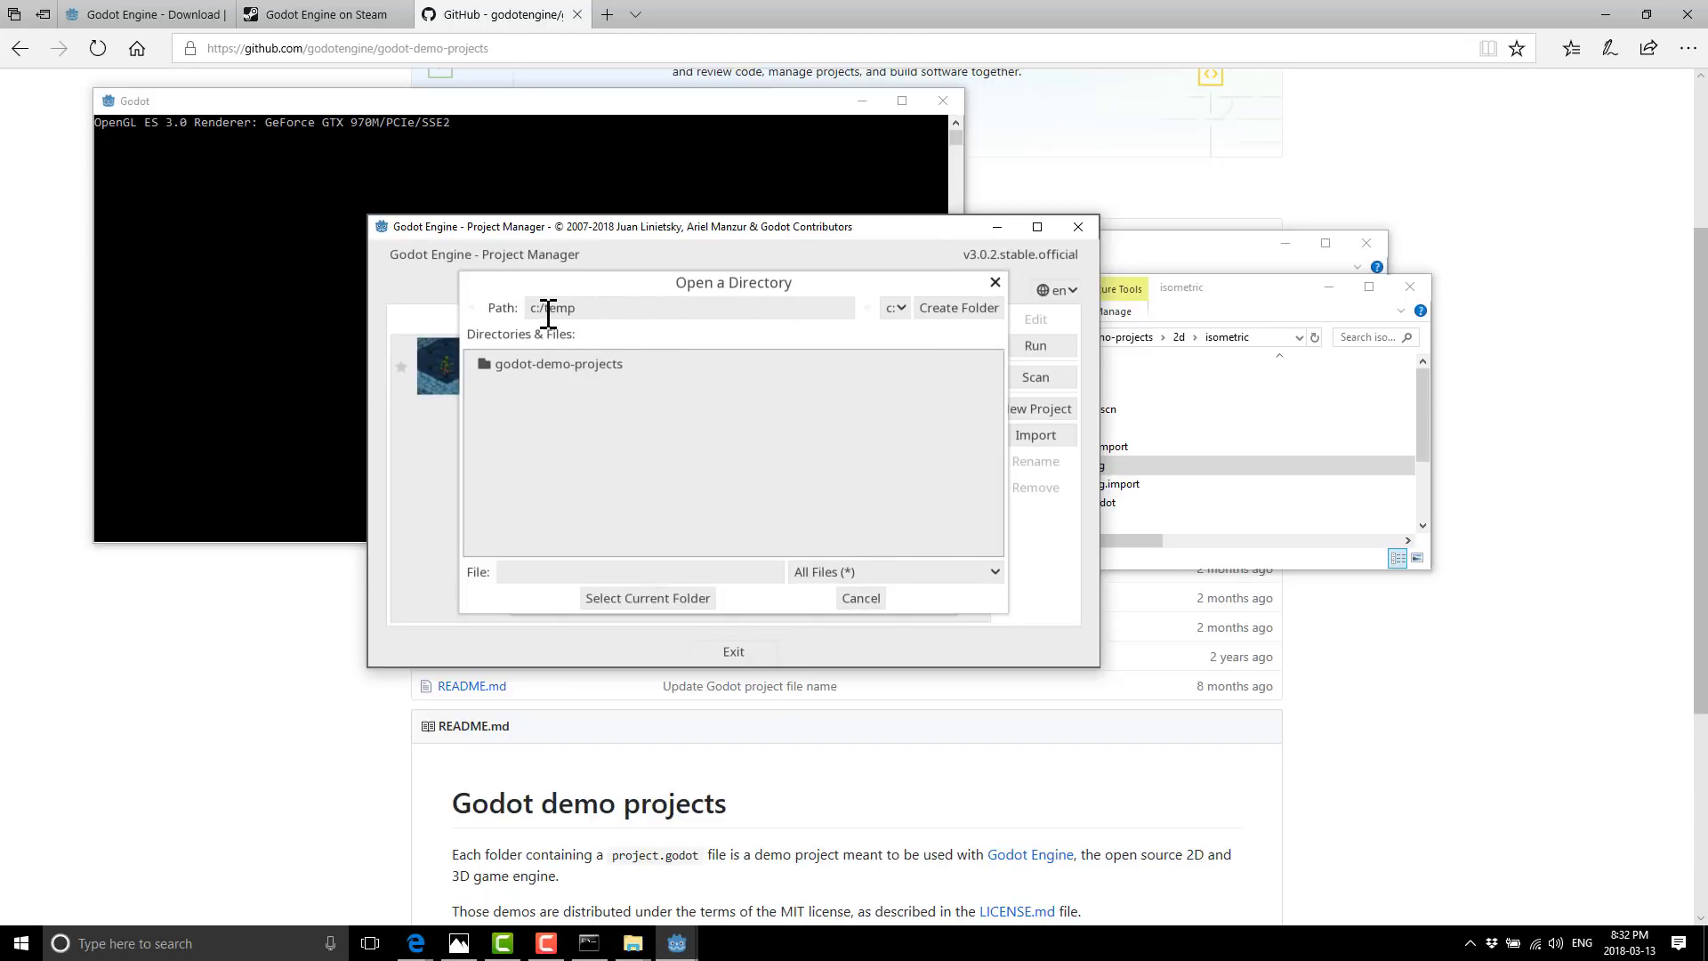
{"action": "left_click", "coordinate": [646, 598]}
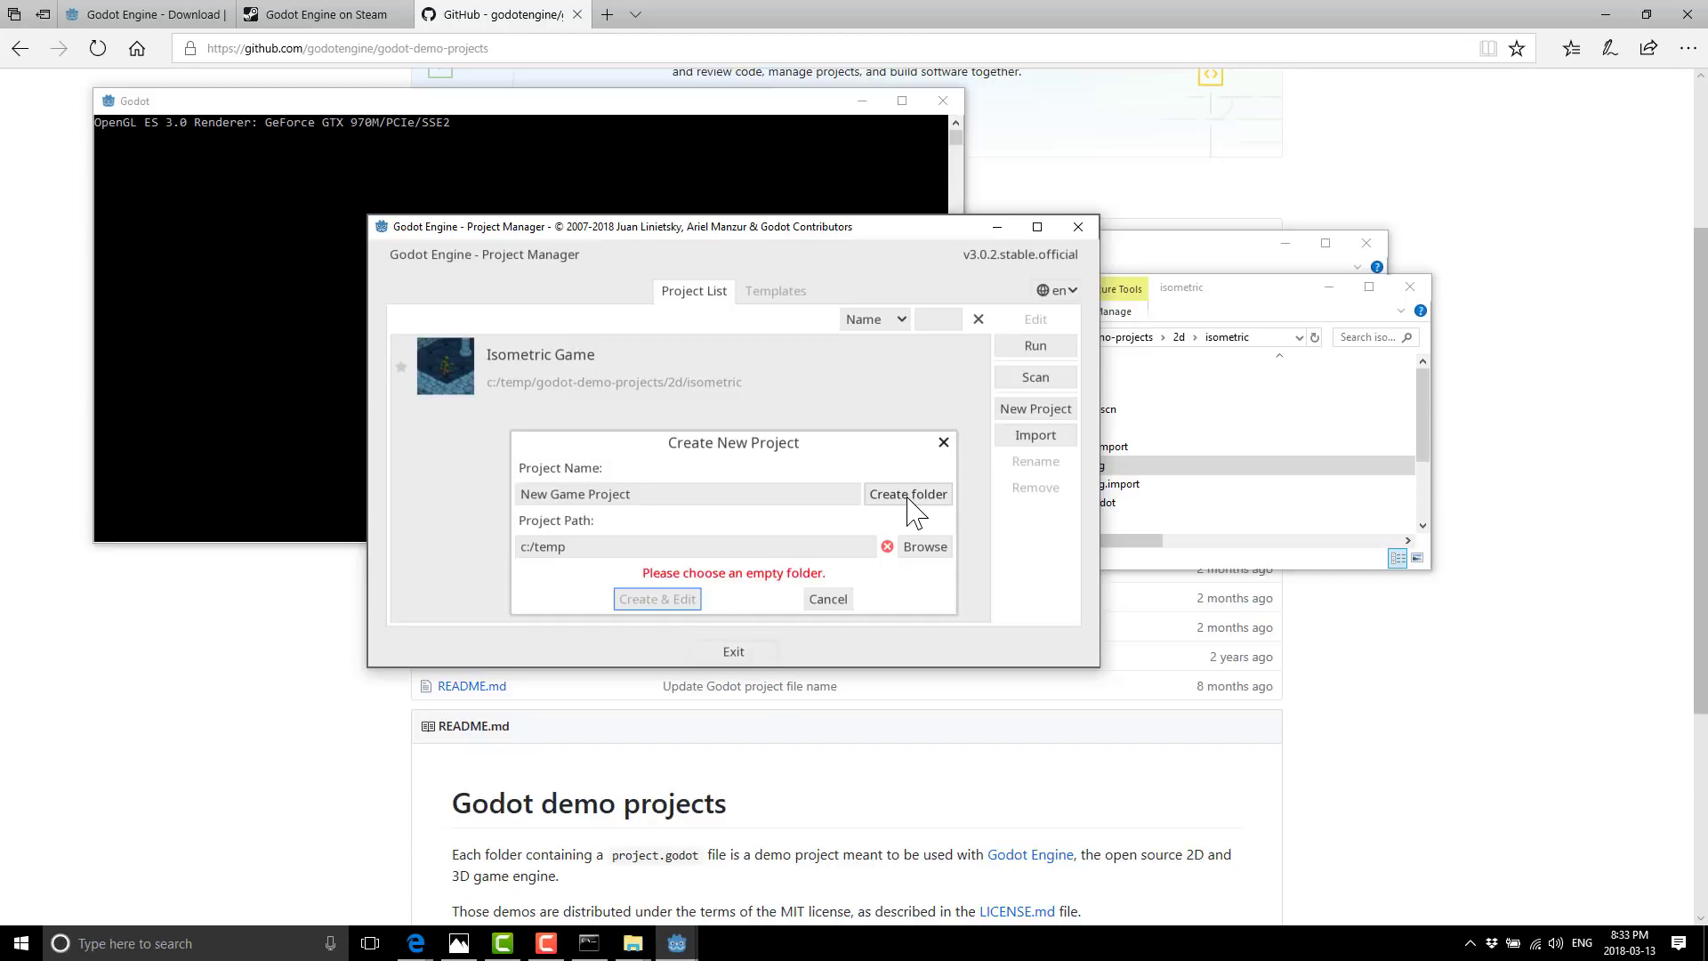
Name the new project MyGame and create a matching folder for it inside c:/temp.
{"action": "double_click", "coordinate": [712, 492]}
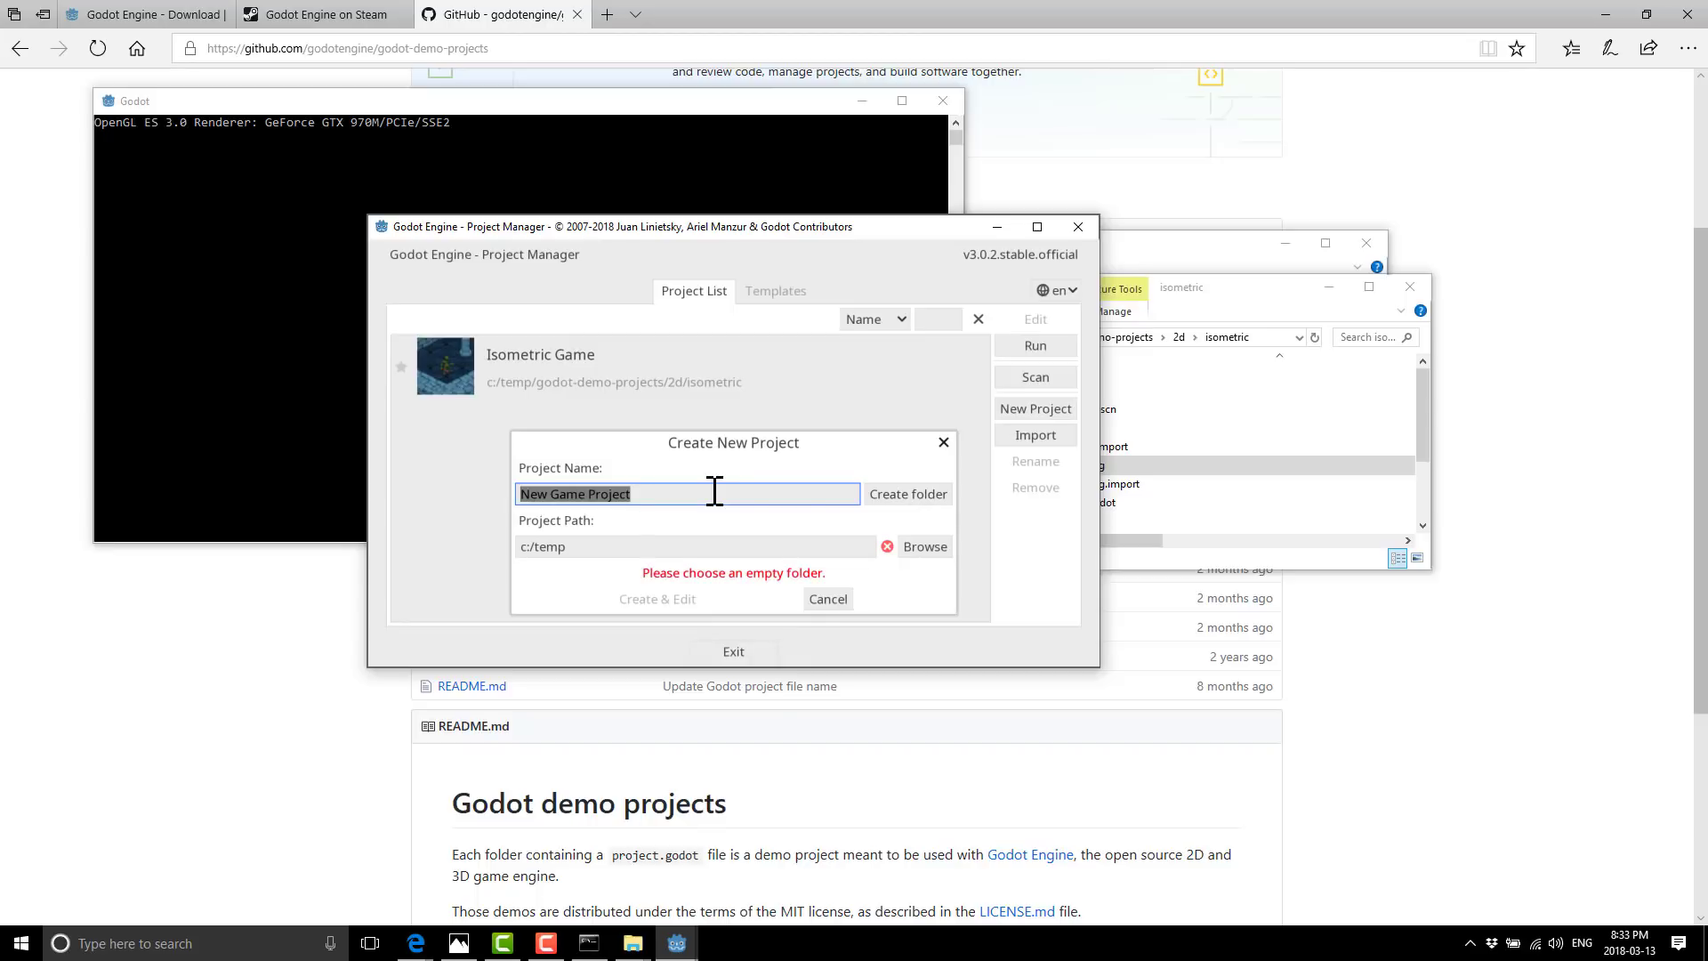
{"action": "type", "text": "MyGame"}
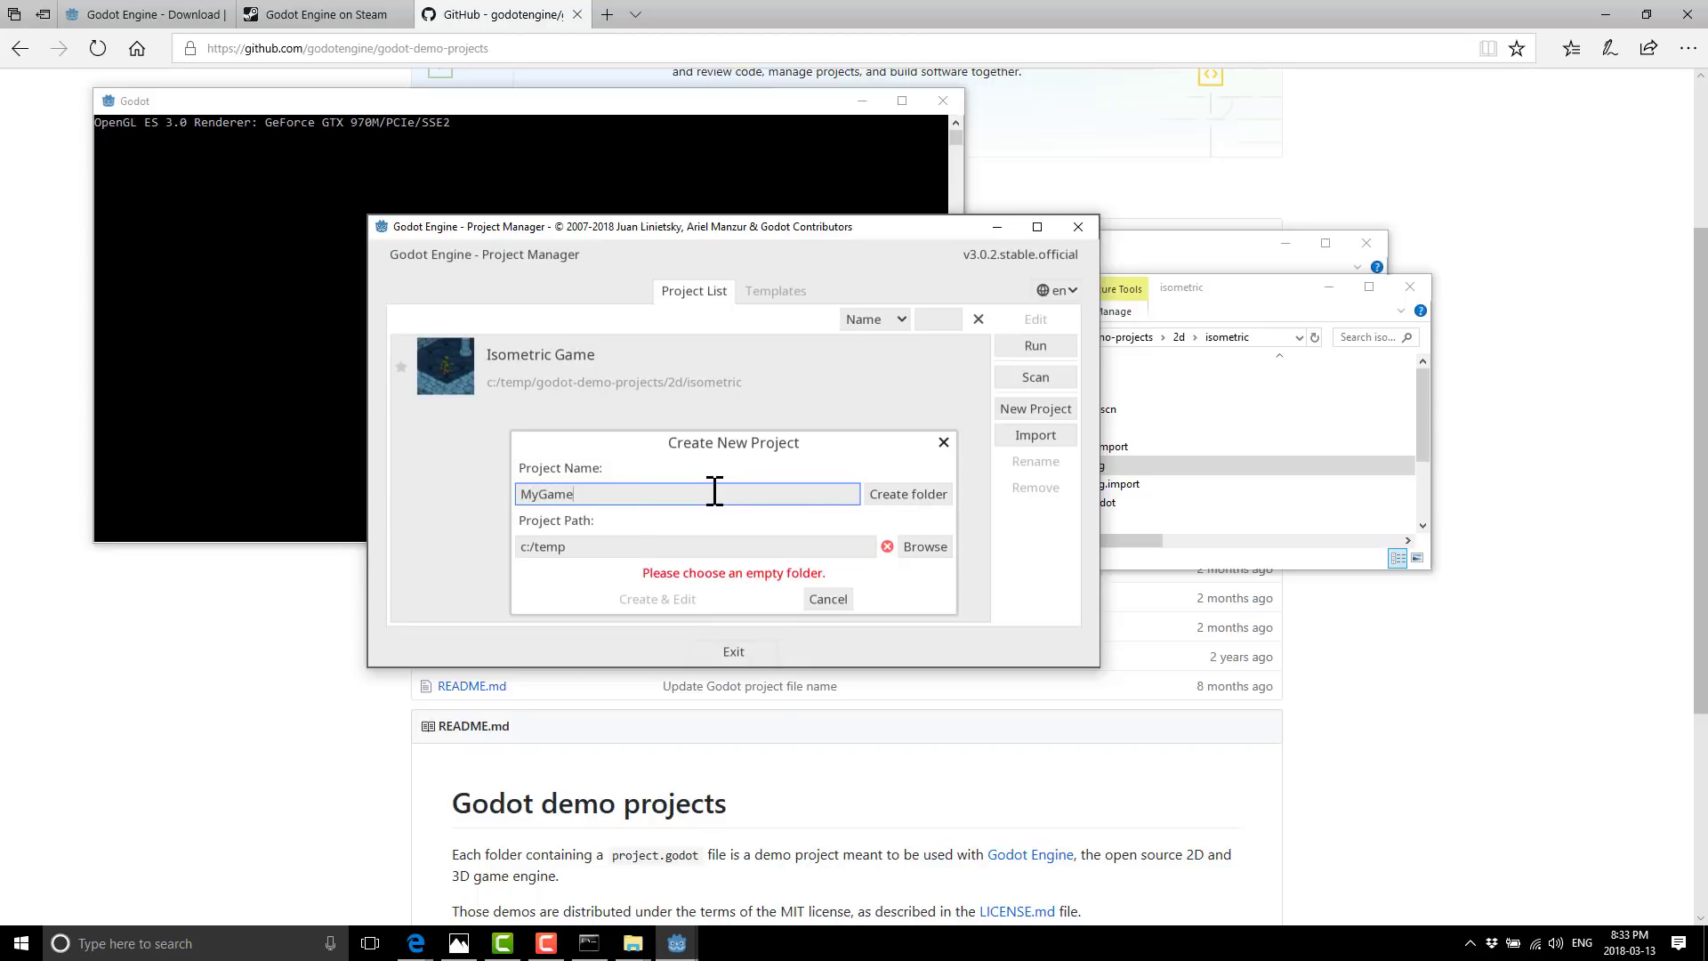
{"action": "left_click", "coordinate": [941, 499]}
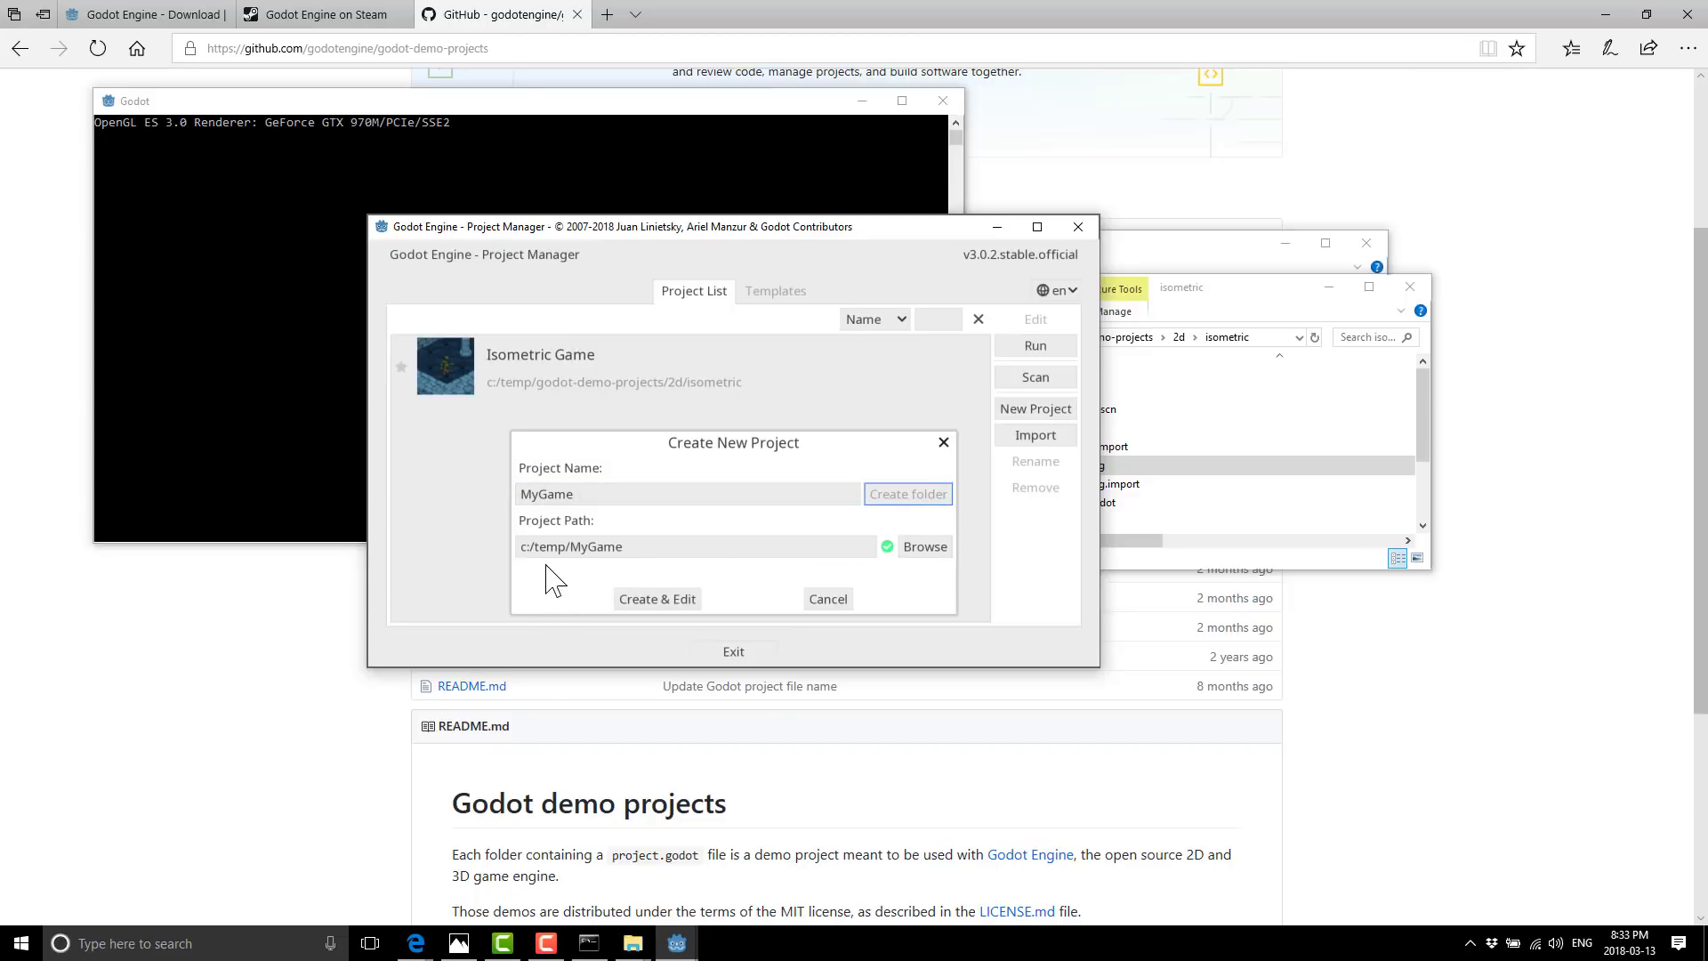
Check the project name and path, then create the MyGame project and open it in the editor.
{"action": "left_click_drag", "start_coordinate": [564, 546], "coordinate": [481, 544]}
{"action": "left_click", "coordinate": [643, 547]}
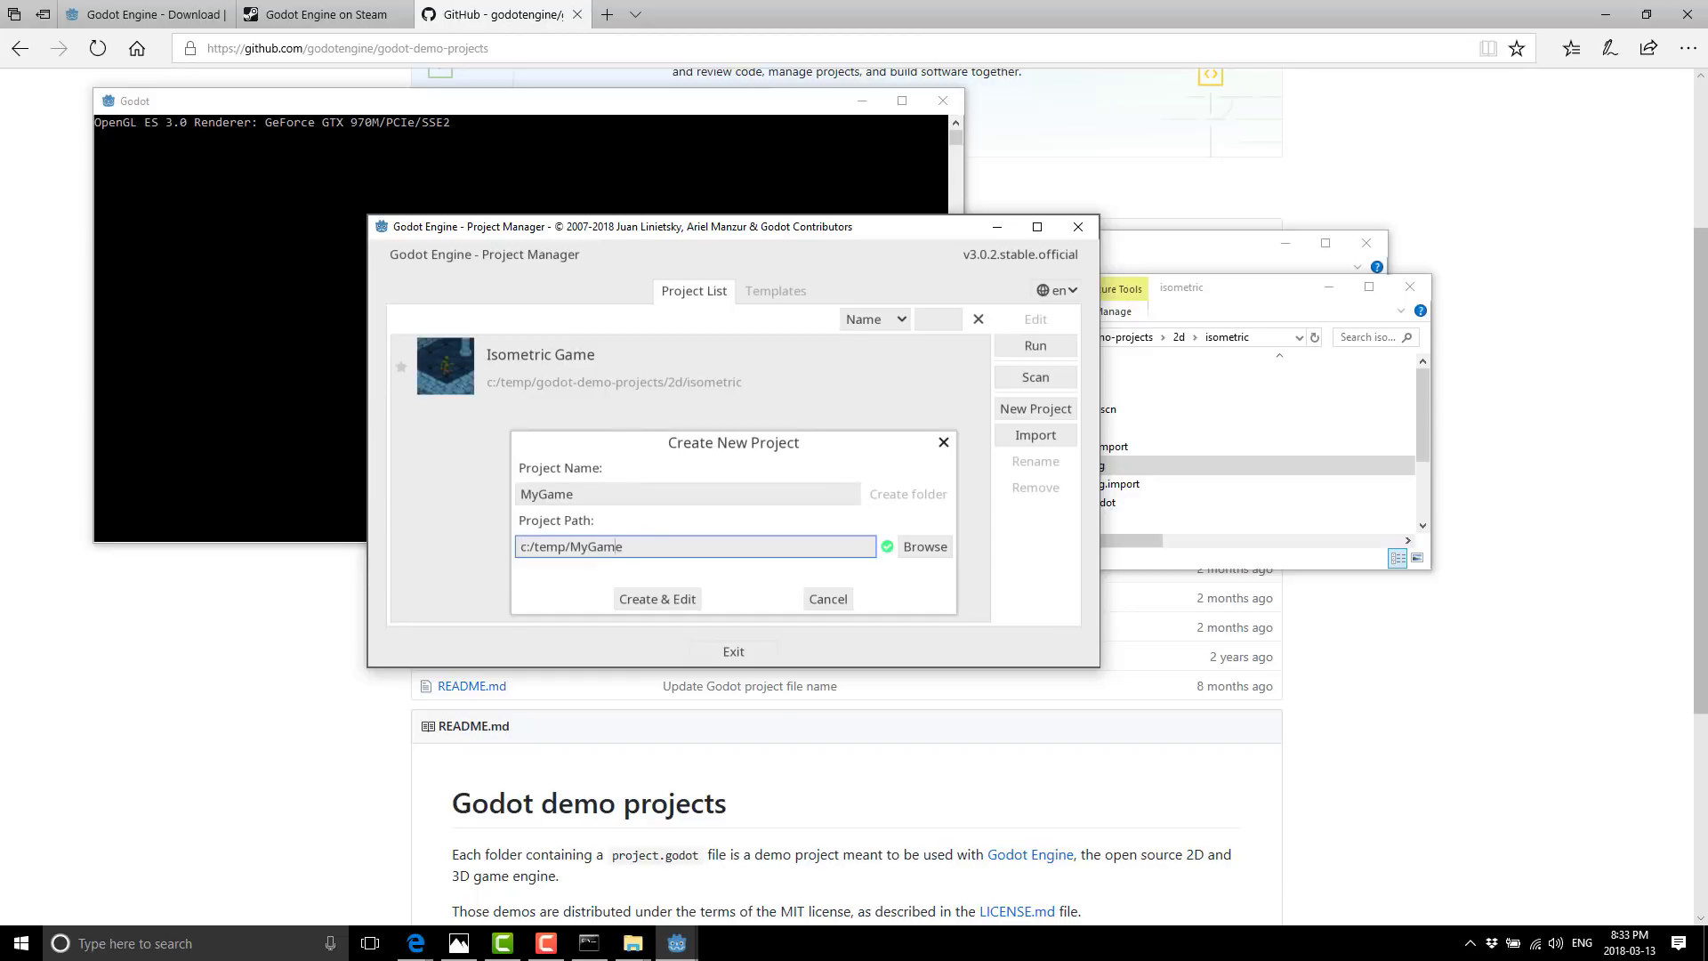
{"action": "left_click_drag", "start_coordinate": [642, 546], "coordinate": [570, 546]}
{"action": "left_click", "coordinate": [658, 546]}
{"action": "left_click_drag", "start_coordinate": [623, 546], "coordinate": [499, 495]}
{"action": "left_click", "coordinate": [595, 498]}
{"action": "left_click_drag", "start_coordinate": [628, 496], "coordinate": [496, 490]}
{"action": "left_click_drag", "start_coordinate": [656, 544], "coordinate": [468, 553]}
{"action": "left_click", "coordinate": [669, 599]}
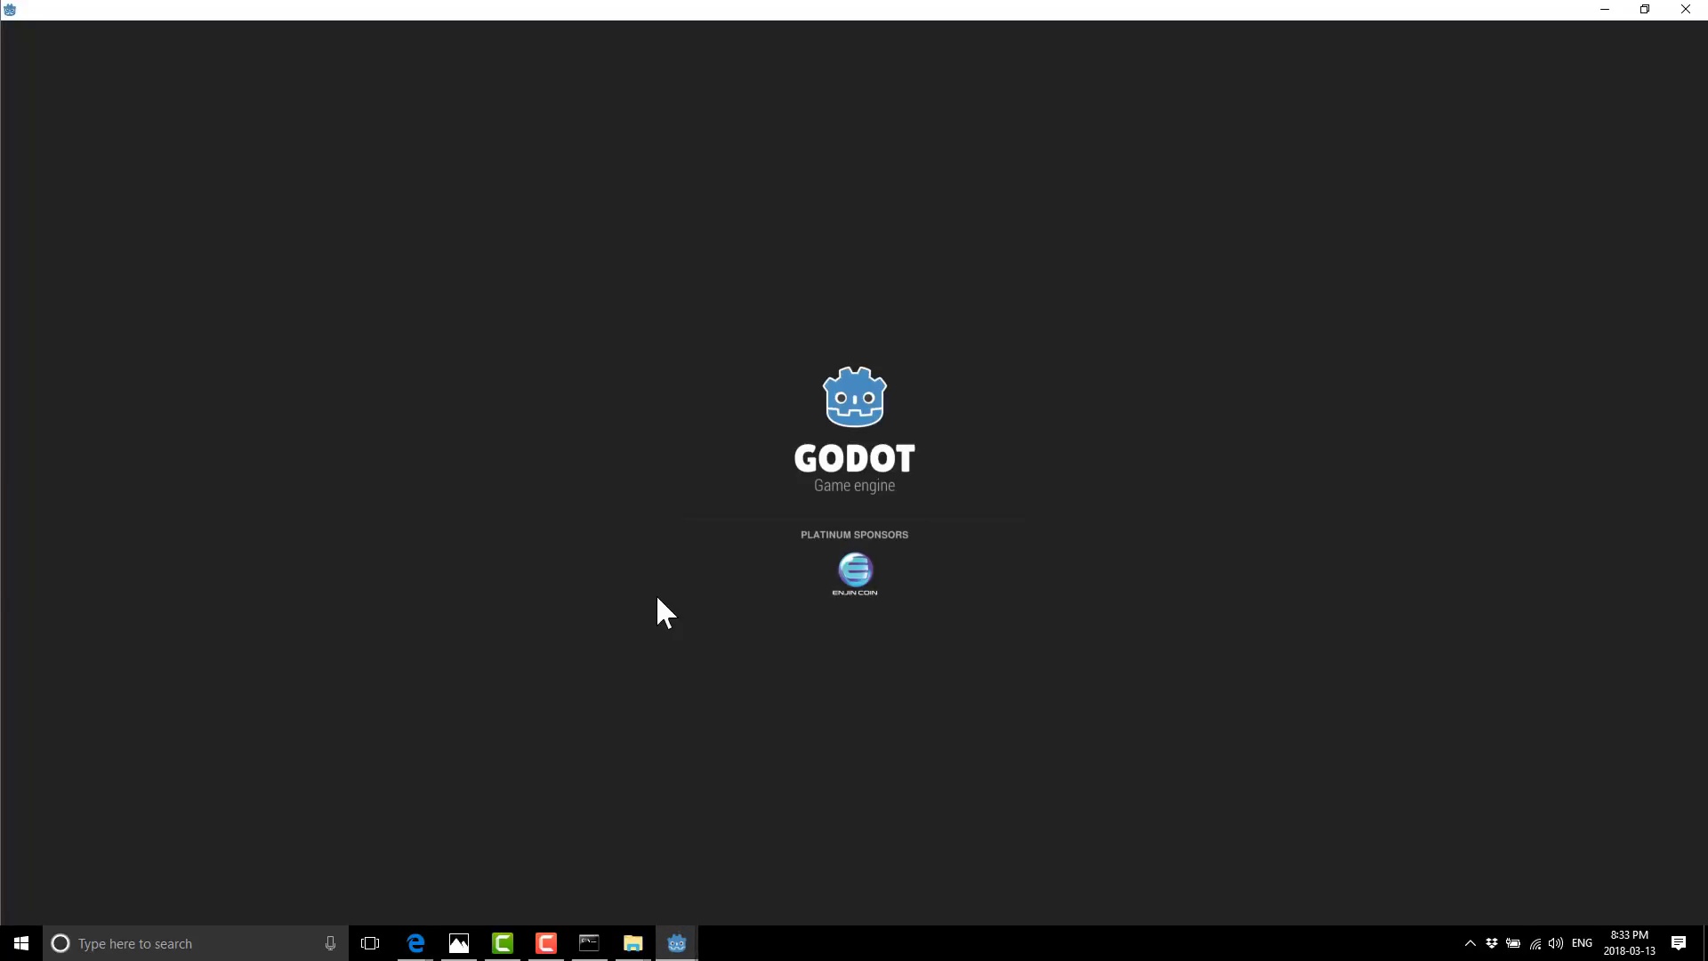